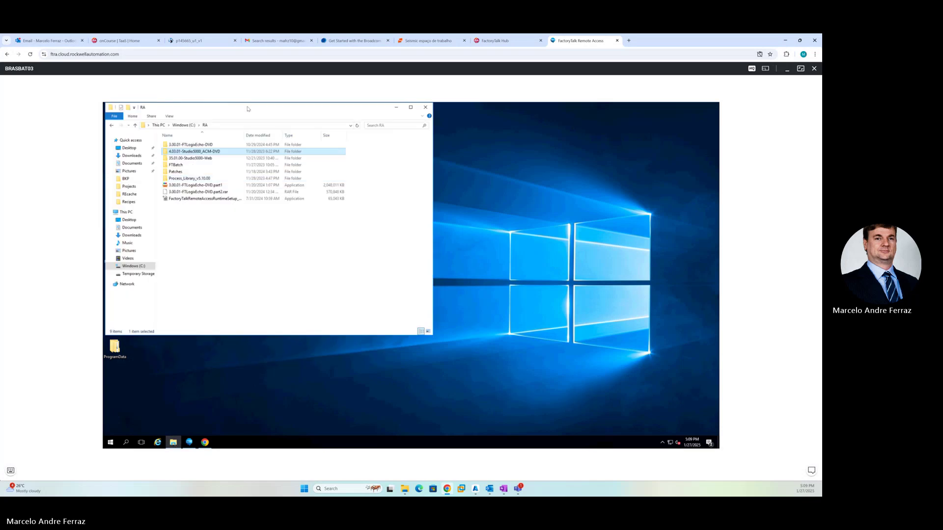
Browse the RA folder to Process_Library_v5.10.00\v5.10.00\Process Library and open its HMI - FactoryTalk View SE folder
{"action": "left_click_drag", "start_coordinate": [247, 107], "coordinate": [481, 164]}
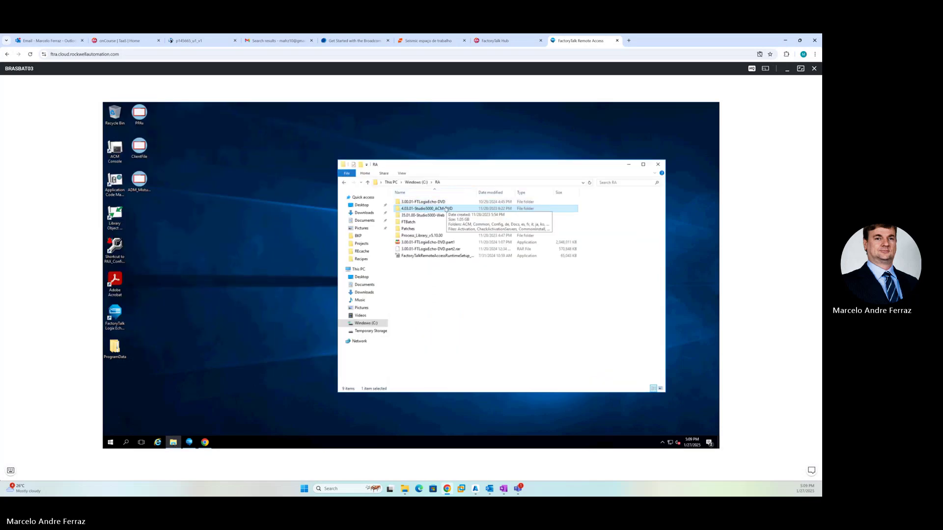
{"action": "double_click", "coordinate": [446, 209]}
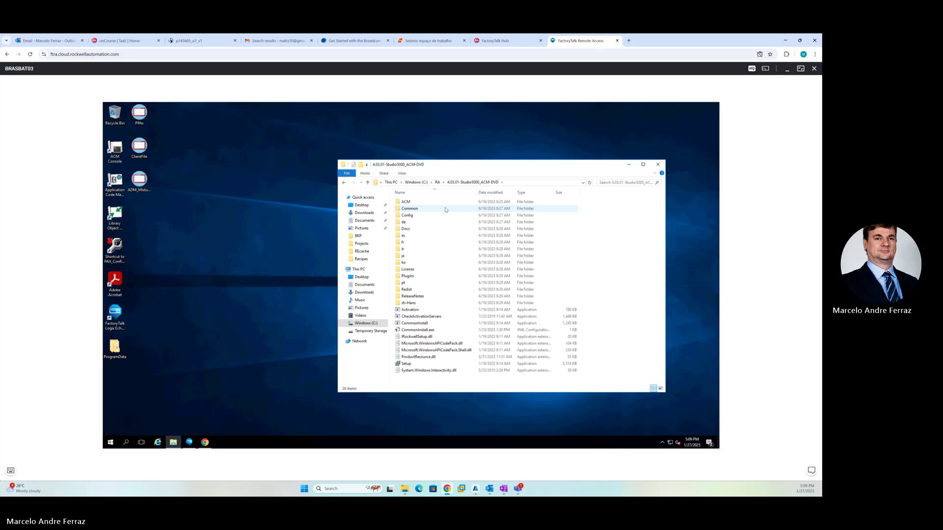
{"action": "key", "text": "alt+Left"}
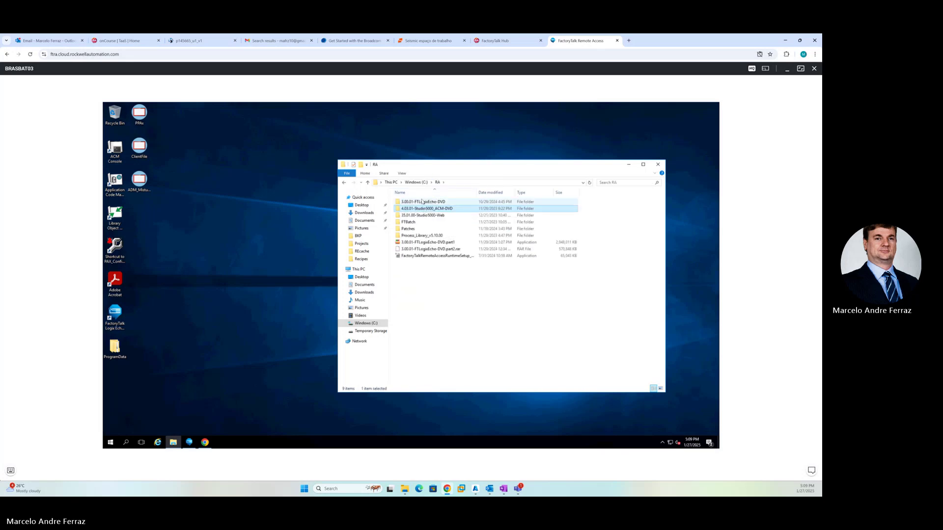
{"action": "double_click", "coordinate": [420, 237]}
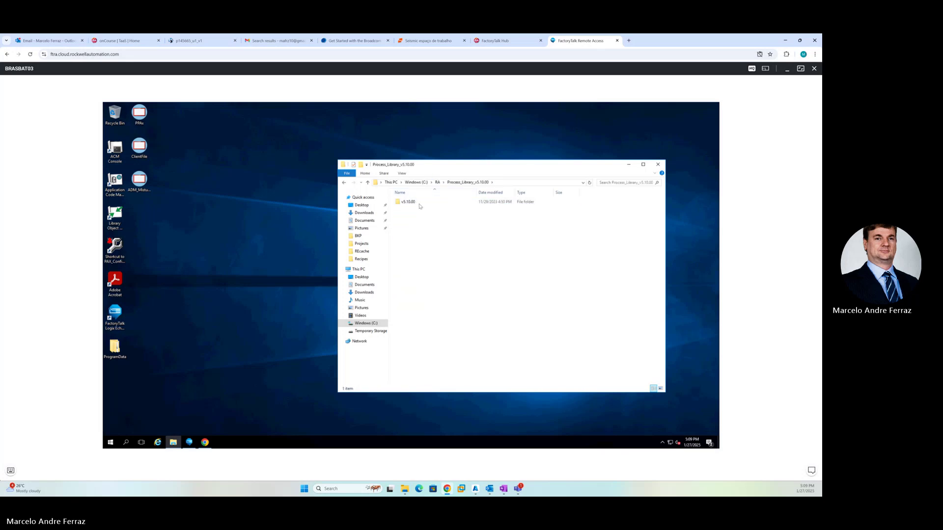
{"action": "double_click", "coordinate": [417, 202]}
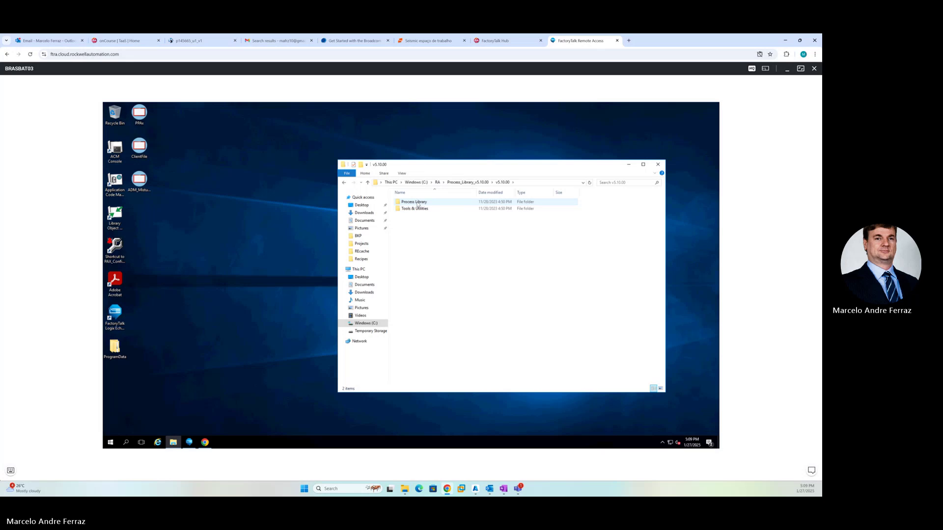
{"action": "double_click", "coordinate": [418, 203]}
{"action": "double_click", "coordinate": [419, 215]}
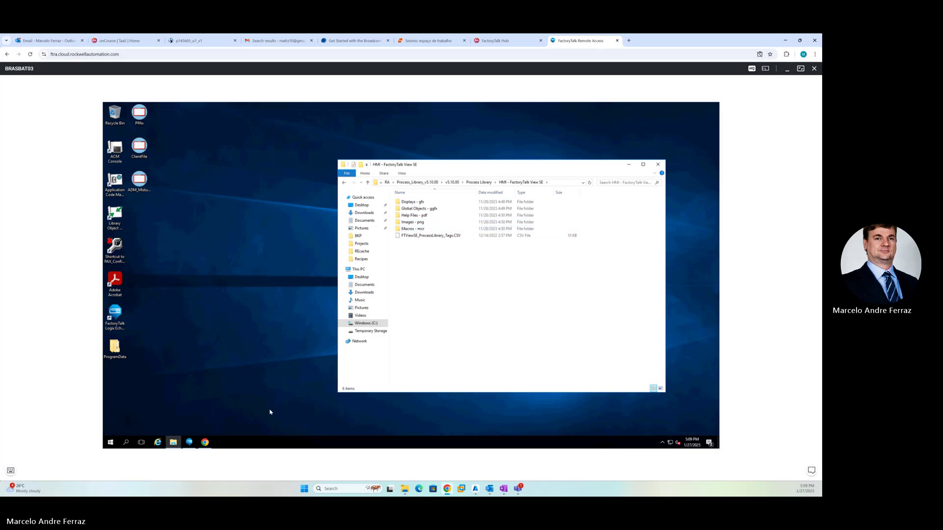
Launch FactoryTalk View Studio and select the View Site Edition (Network Distributed) application type
{"action": "left_click", "coordinate": [110, 442]}
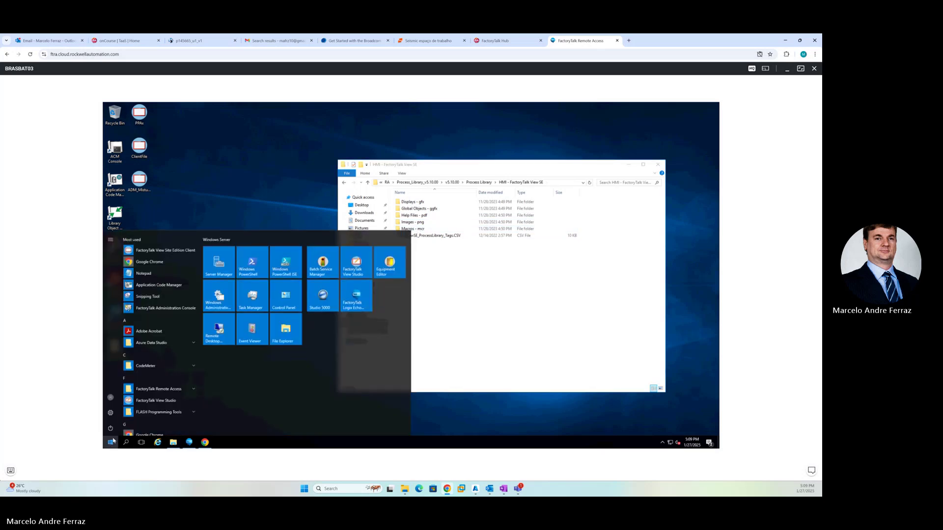
{"action": "left_click", "coordinate": [146, 401]}
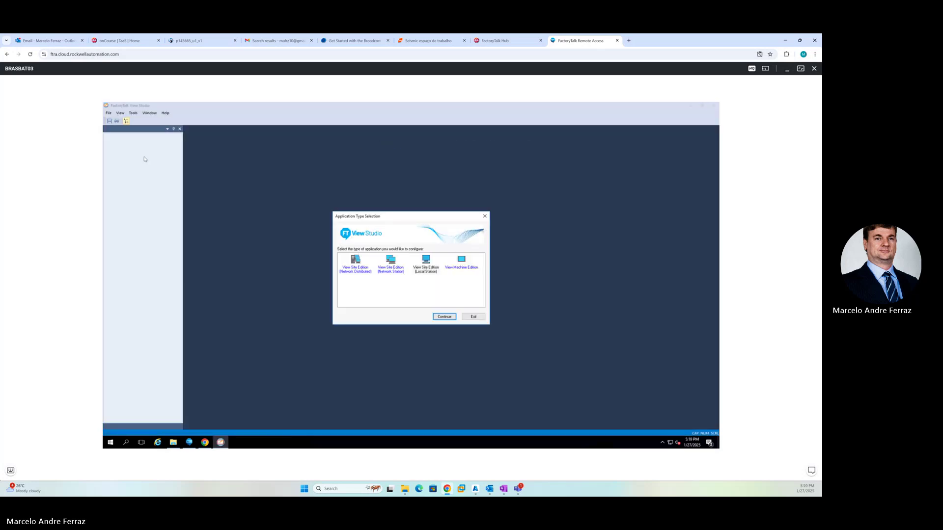
{"action": "left_click", "coordinate": [355, 268]}
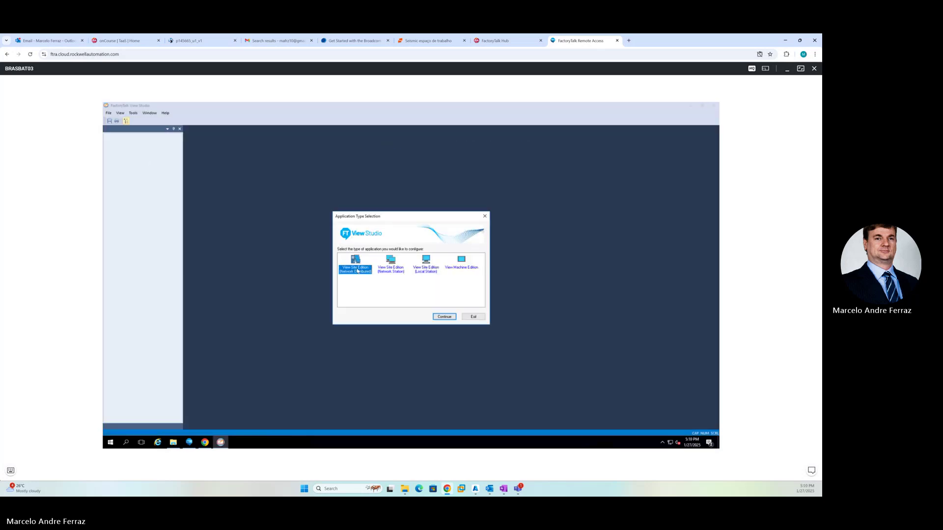
{"action": "left_click", "coordinate": [444, 317]}
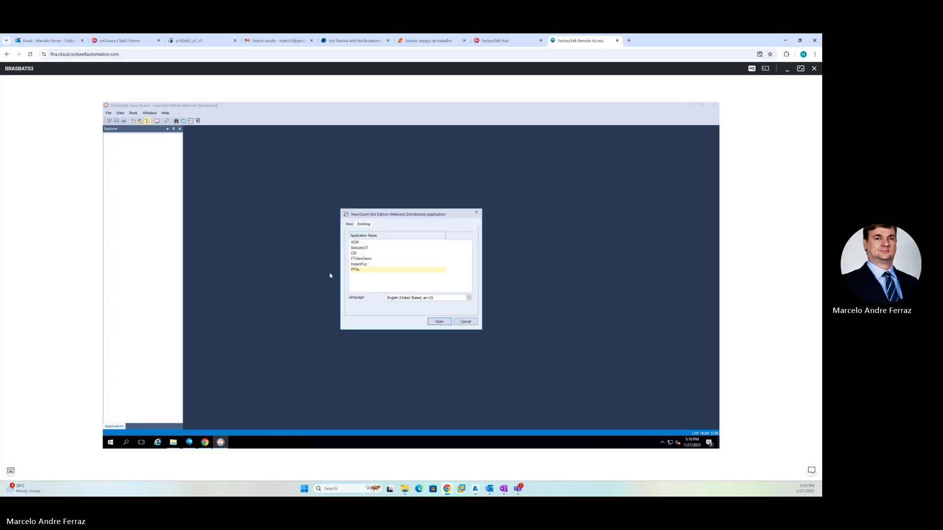
Create a new network distributed application named PPAX510 in English (United States)
{"action": "left_click", "coordinate": [348, 224]}
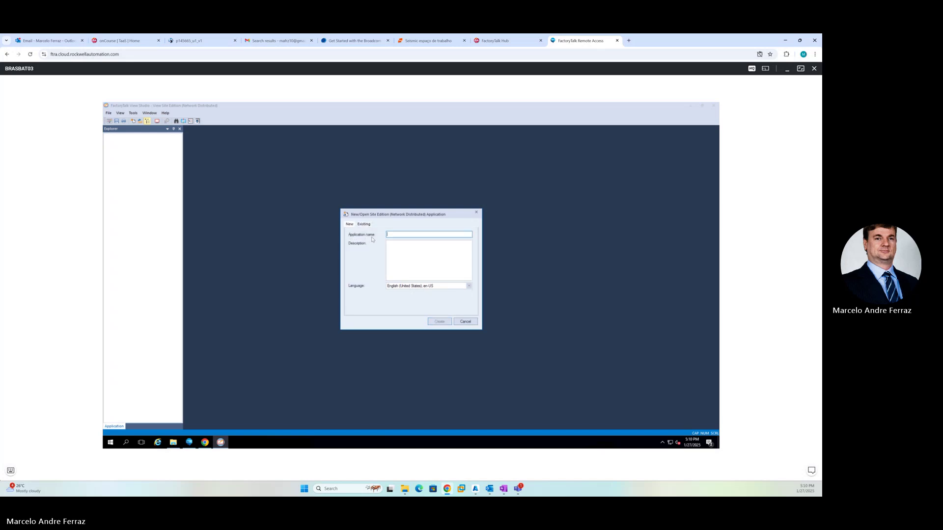
{"action": "type", "text": "PPAX510"}
{"action": "left_click", "coordinate": [436, 324]}
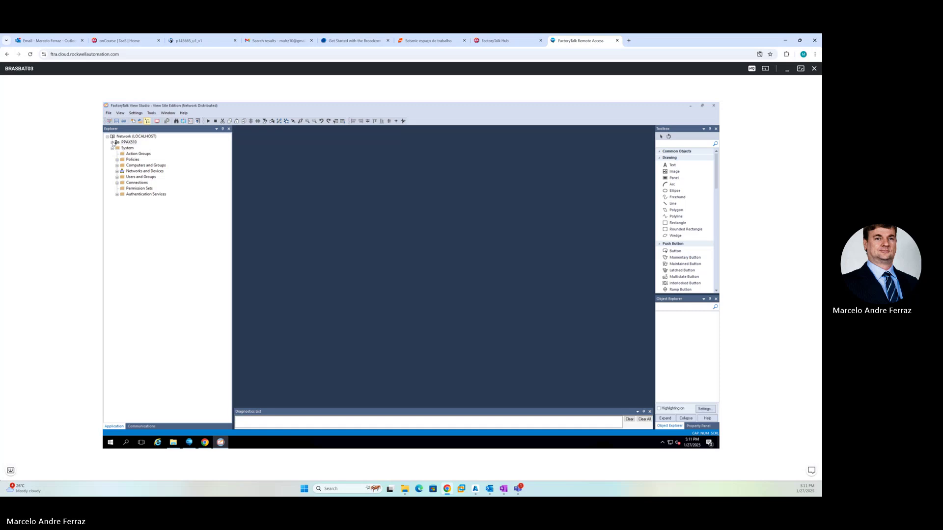
Add a new area named Area to the PPAX510 application
{"action": "left_click", "coordinate": [112, 143]}
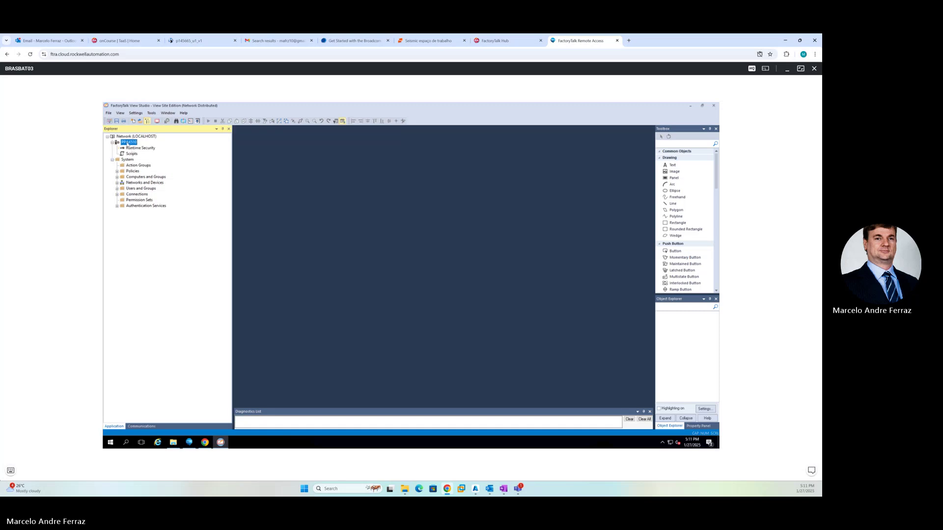
{"action": "right_click", "coordinate": [127, 143]}
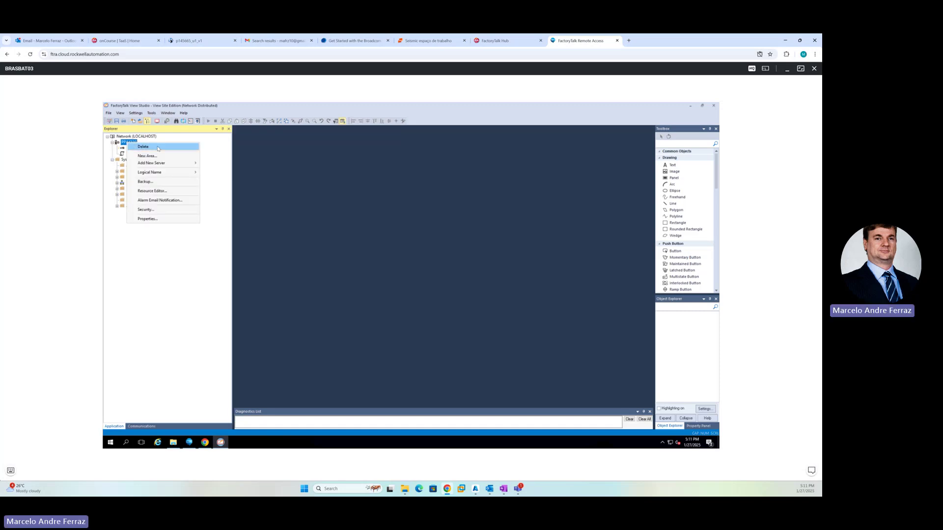
{"action": "left_click", "coordinate": [174, 164]}
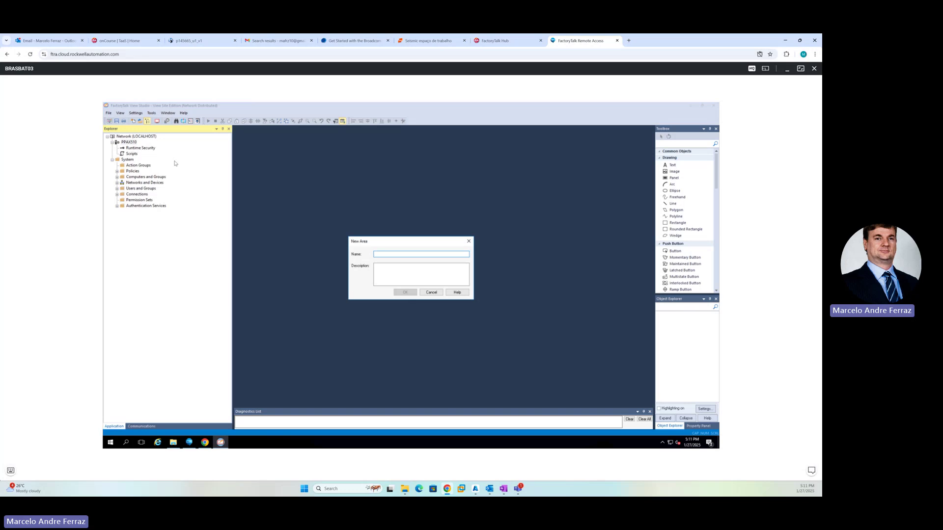
{"action": "type", "text": "Area"}
{"action": "key", "text": "Return"}
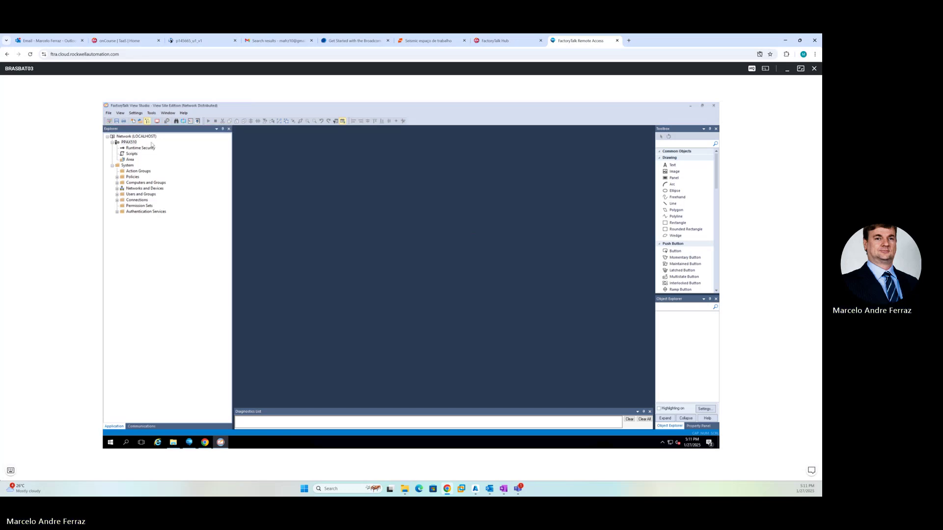
Add a sub-area named Dados inside Area
{"action": "right_click", "coordinate": [130, 160]}
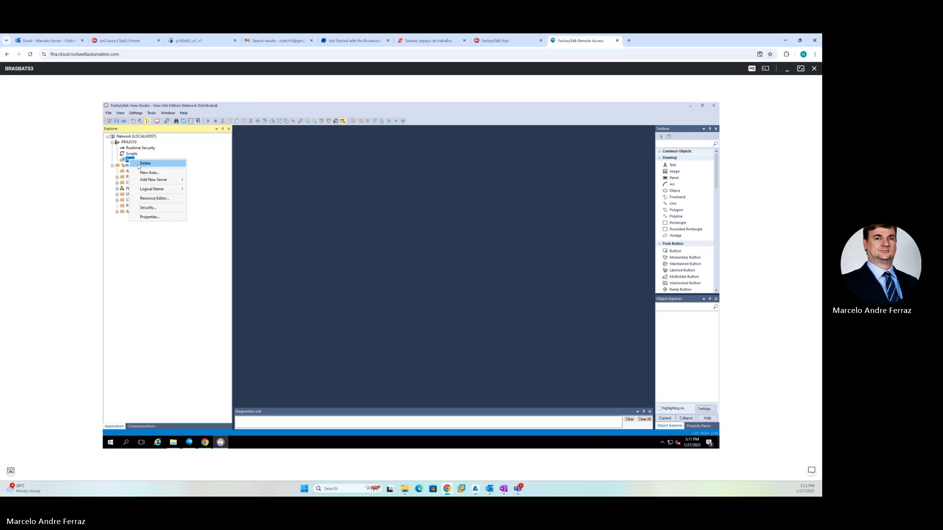
{"action": "left_click", "coordinate": [150, 172]}
{"action": "type", "text": "Dados"}
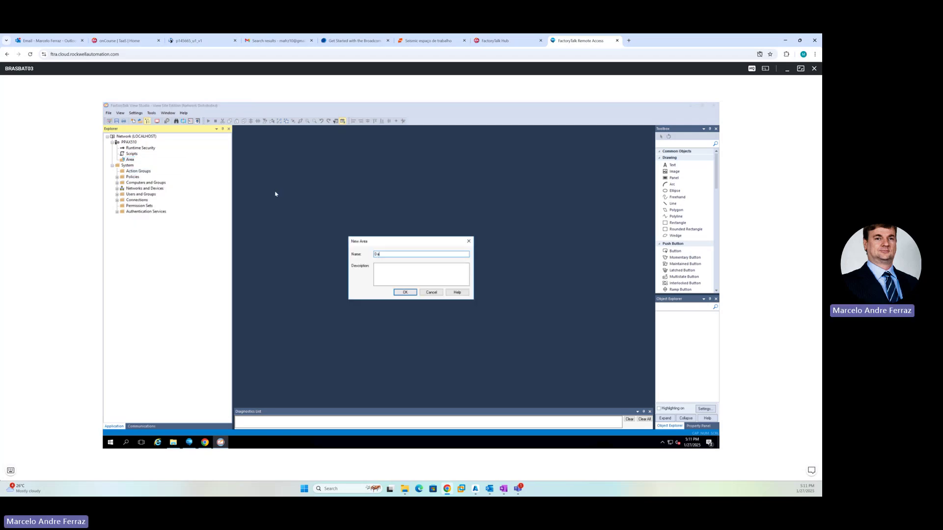
{"action": "left_click", "coordinate": [405, 293]}
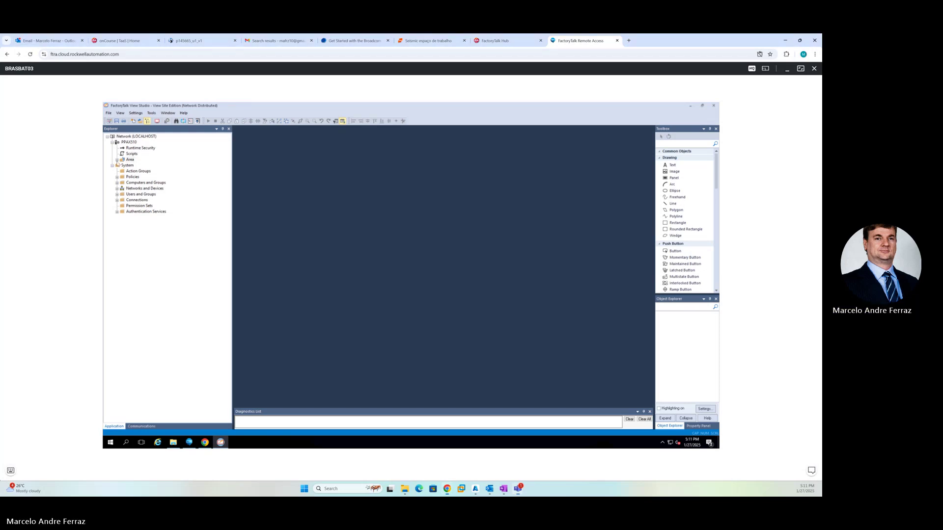
Add a second sub-area named FTAE inside Area
{"action": "left_click", "coordinate": [117, 160]}
{"action": "right_click", "coordinate": [128, 161]}
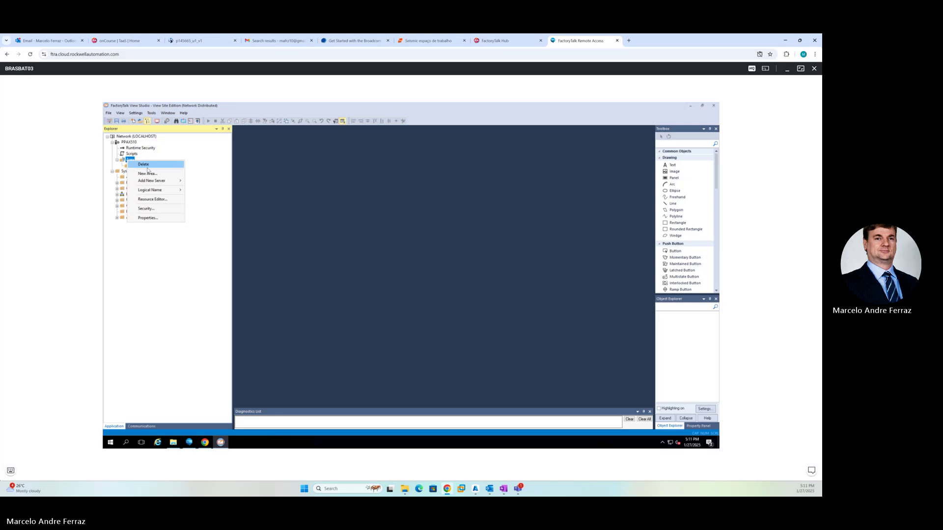
{"action": "left_click", "coordinate": [147, 173]}
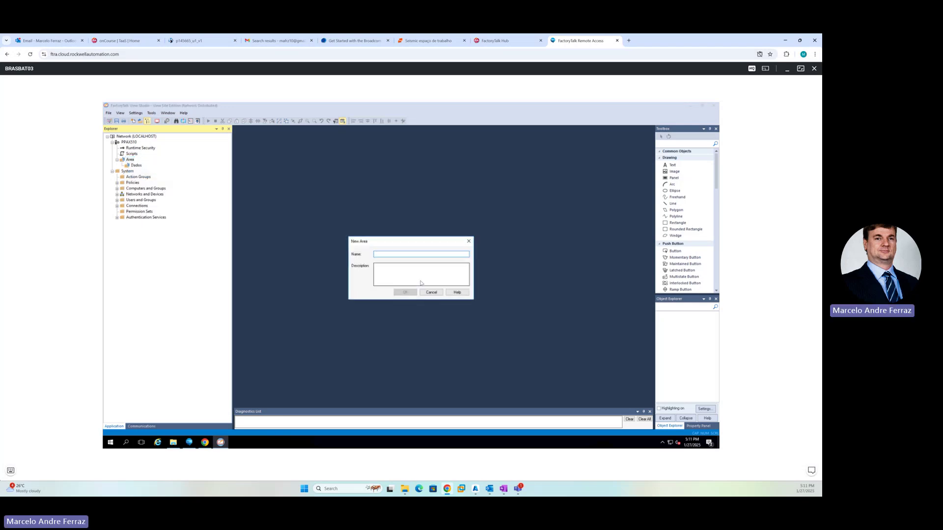
{"action": "type", "text": "f"}
{"action": "left_click", "coordinate": [405, 293]}
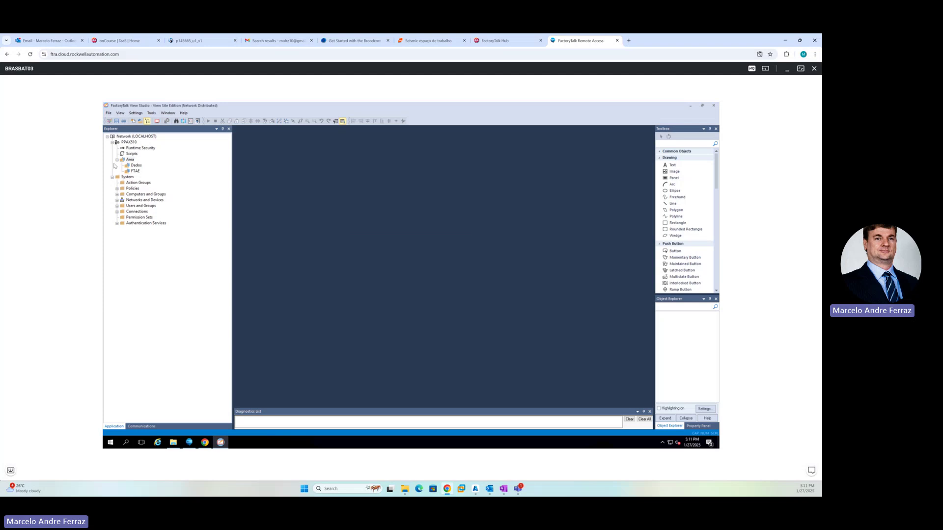
Try to create a new HMI server named PPAX510_HMI in Area, hosted on computer brasbat03, without the PlantPAx library
{"action": "left_click", "coordinate": [132, 160]}
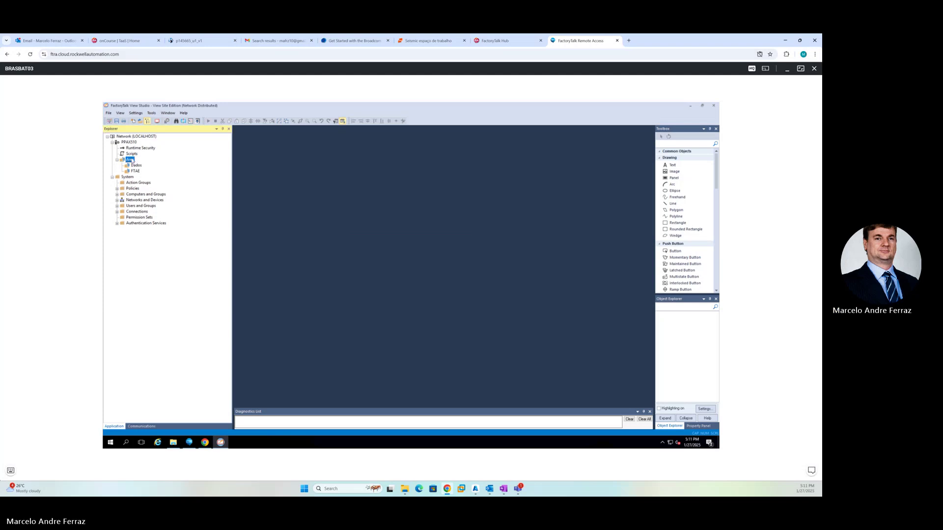
{"action": "right_click", "coordinate": [132, 160]}
{"action": "mouse_move", "coordinate": [162, 179]}
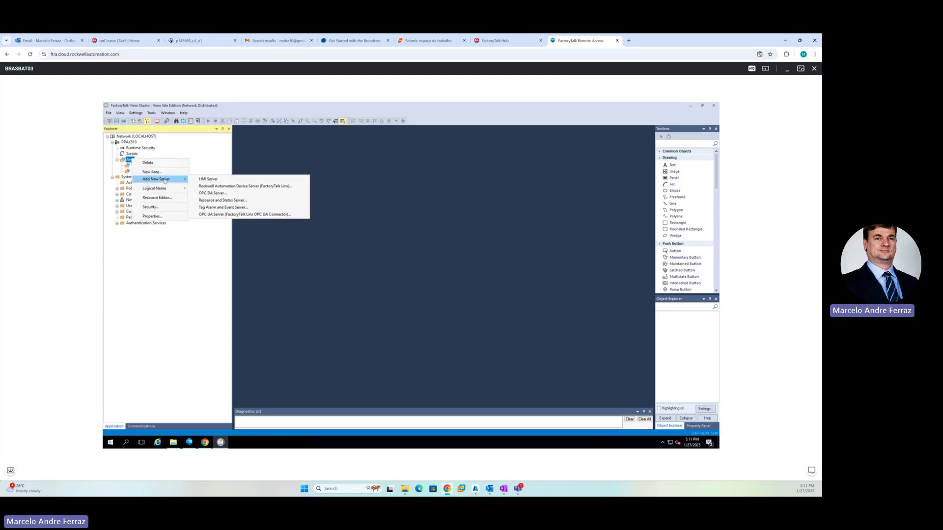
{"action": "left_click", "coordinate": [214, 180]}
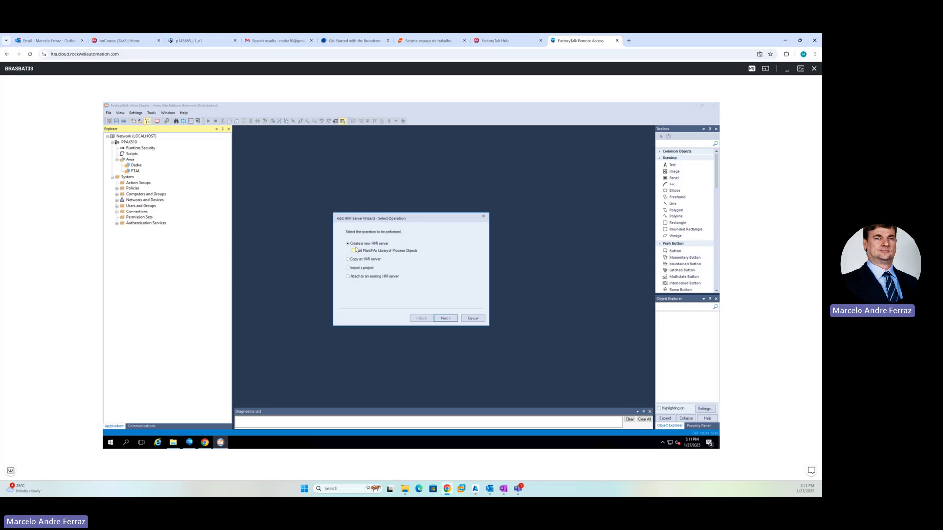
{"action": "left_click", "coordinate": [446, 319]}
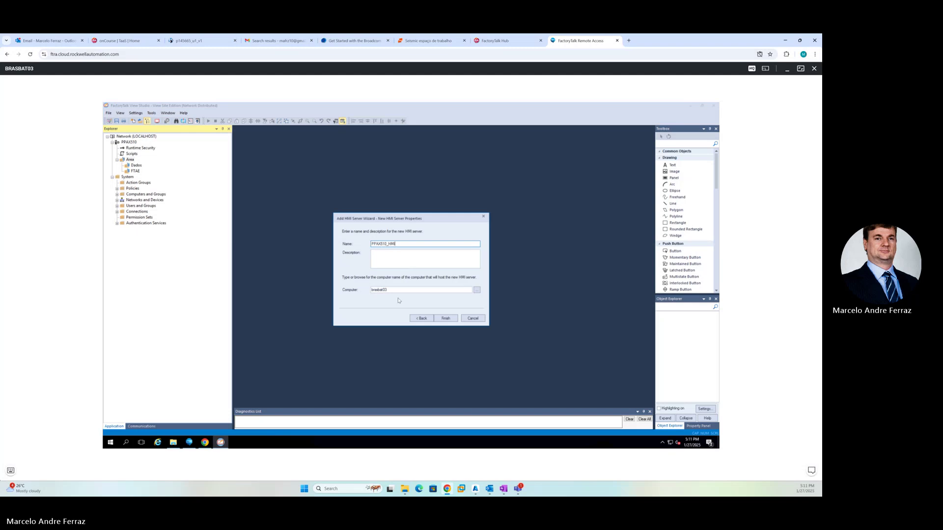
{"action": "left_click", "coordinate": [446, 318]}
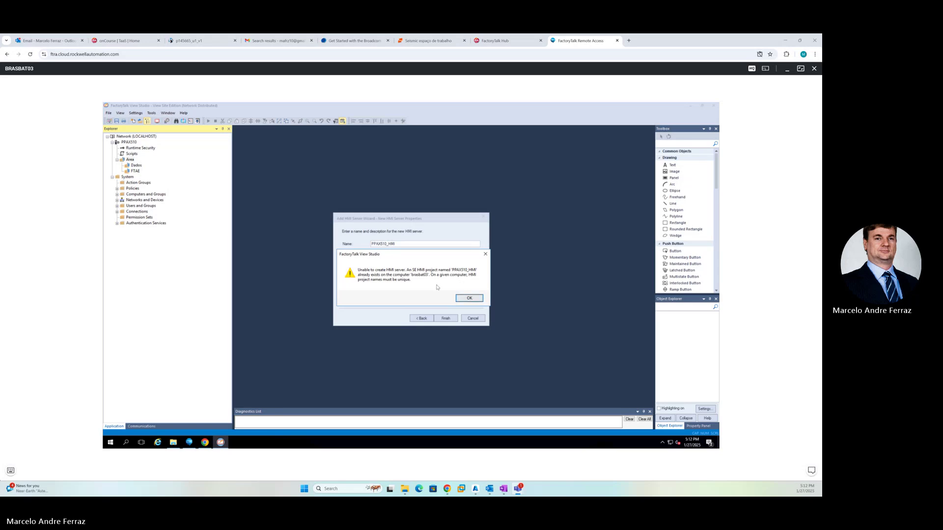
{"action": "left_click", "coordinate": [469, 298]}
Change the new HMI server's name to PAX510_HMI and finish creating it
{"action": "left_click", "coordinate": [388, 244]}
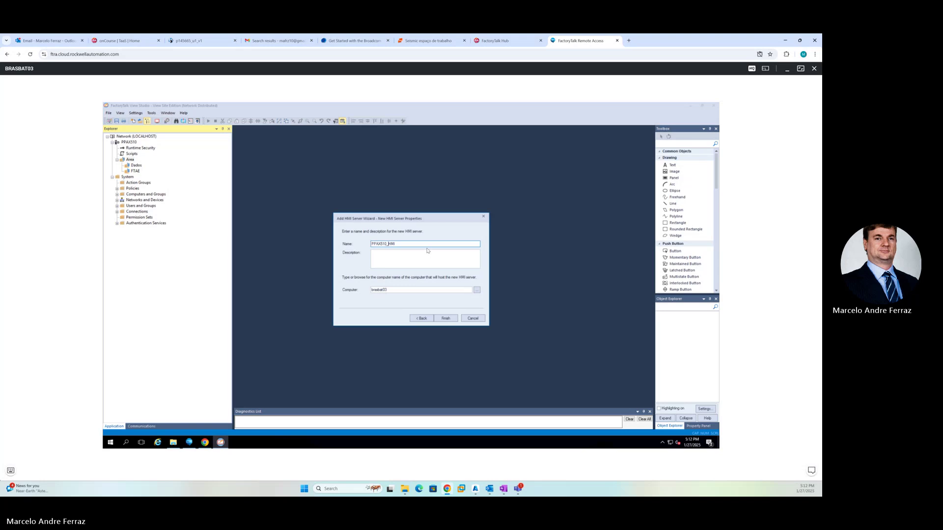
{"action": "left_click", "coordinate": [400, 246]}
{"action": "key", "text": "BackSpace"}
{"action": "left_click", "coordinate": [444, 319]}
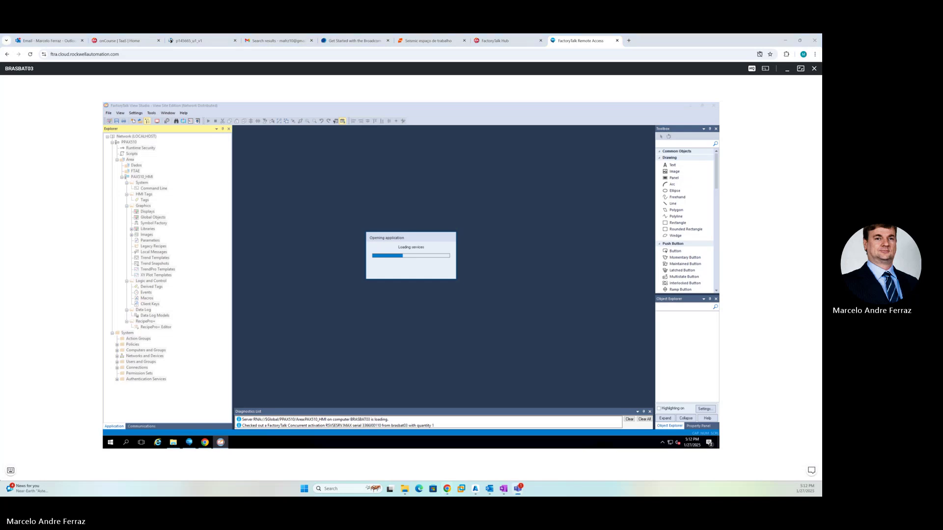
Show the path from the RA folder to the Process Library 5.10.00 HMI files in File Explorer and minimize the window
{"action": "left_click", "coordinate": [173, 442]}
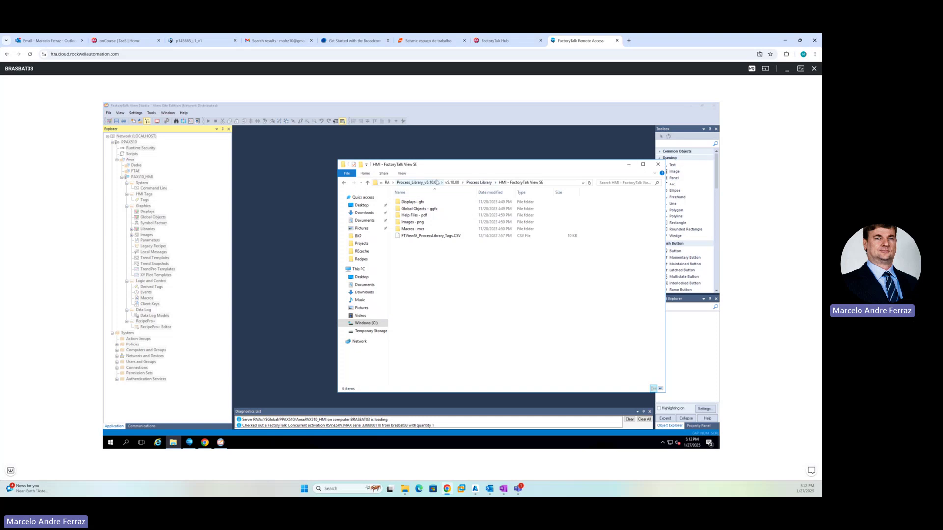
{"action": "left_click", "coordinate": [386, 182]}
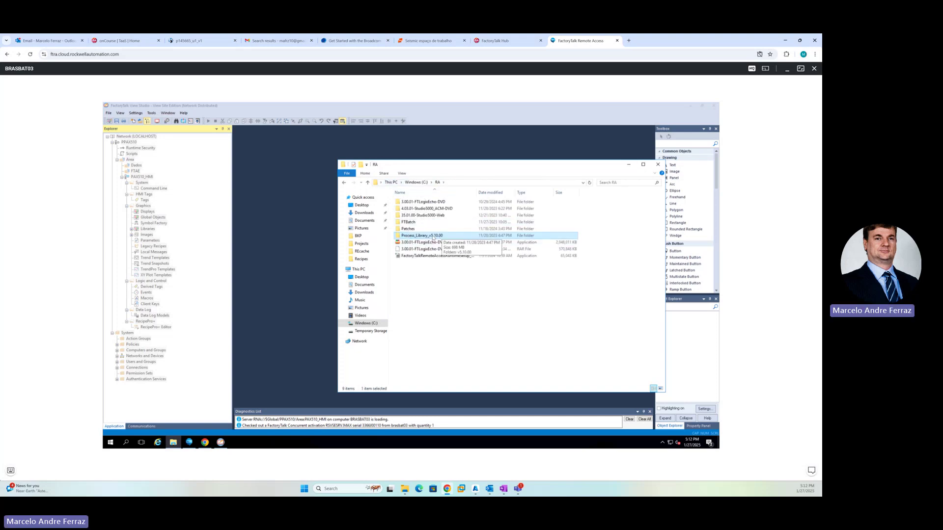
{"action": "double_click", "coordinate": [433, 236]}
{"action": "double_click", "coordinate": [419, 202]}
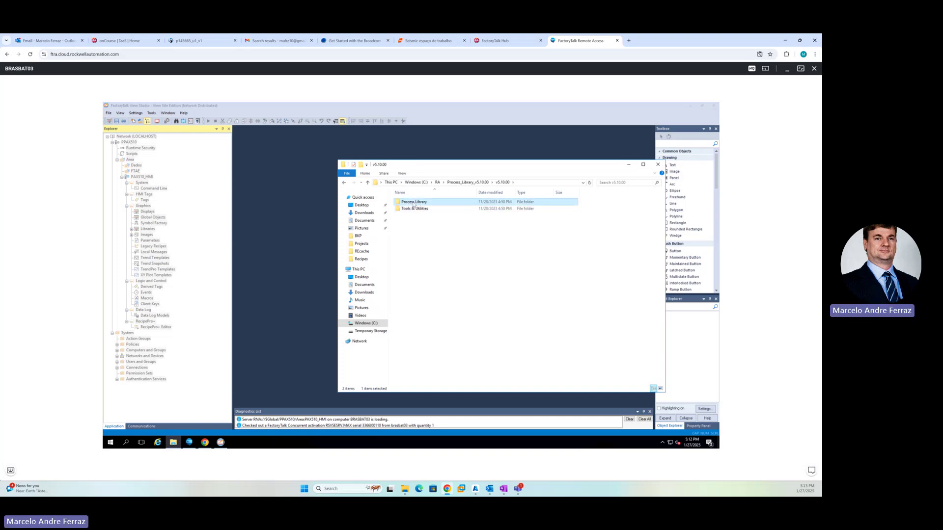
{"action": "double_click", "coordinate": [413, 202]}
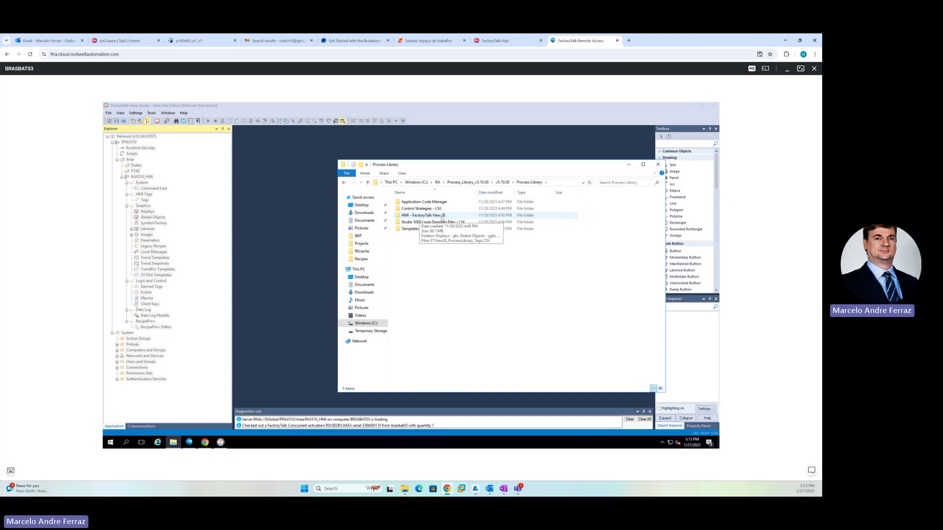
{"action": "double_click", "coordinate": [442, 217]}
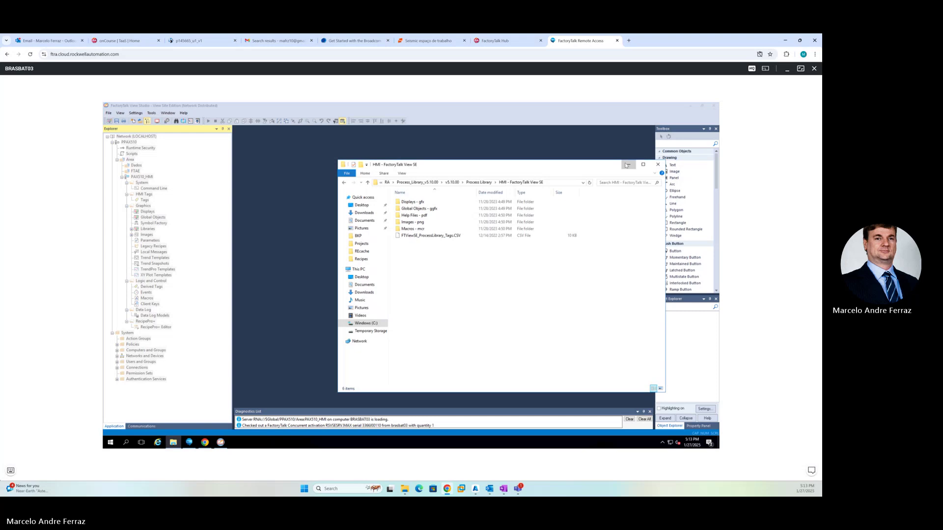
{"action": "left_click", "coordinate": [629, 167]}
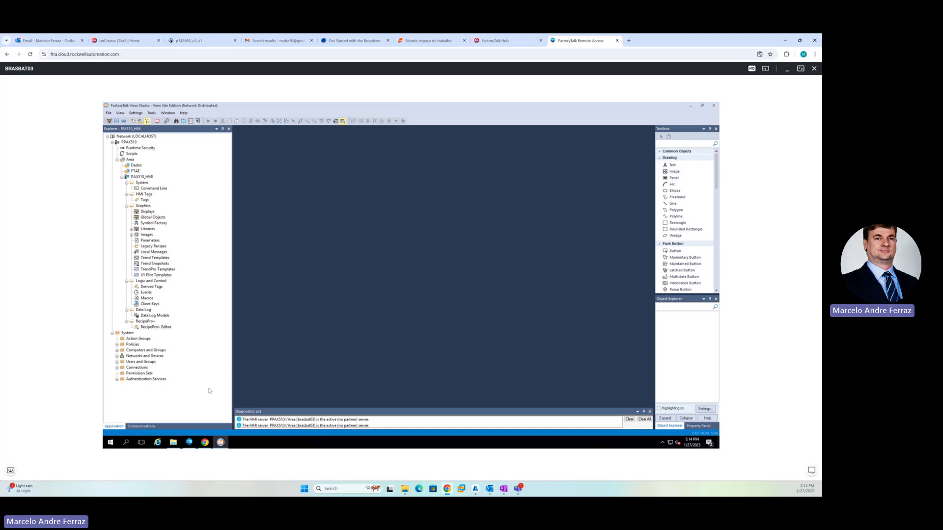
Add all images from the Process Library's HMI - FactoryTalk View SE\Images - png folder under C:\RA to the Images of PAX510_HMI
{"action": "left_click", "coordinate": [173, 442]}
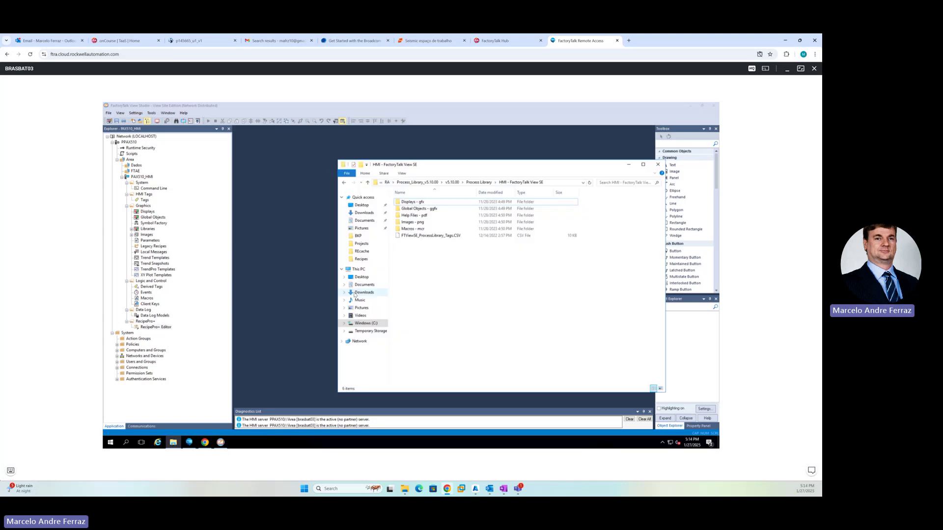
{"action": "left_click", "coordinate": [423, 223]}
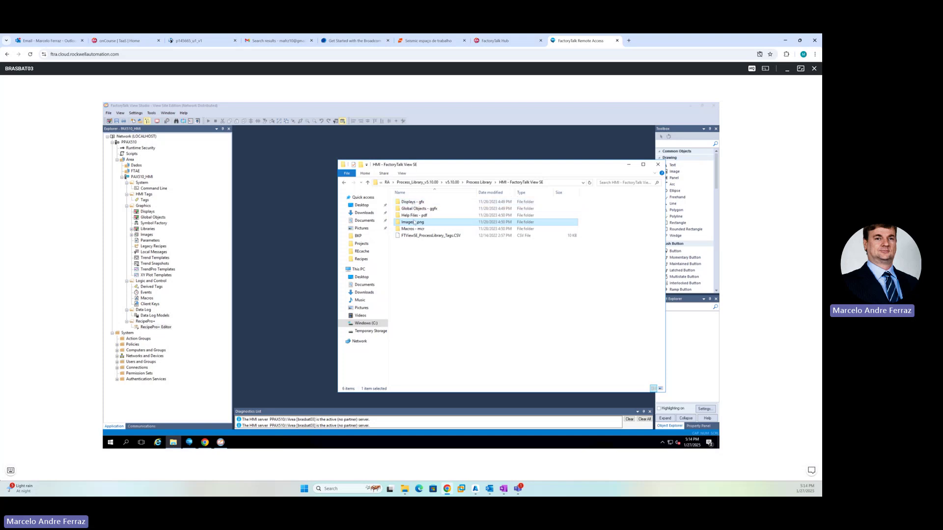
{"action": "left_click", "coordinate": [143, 206]}
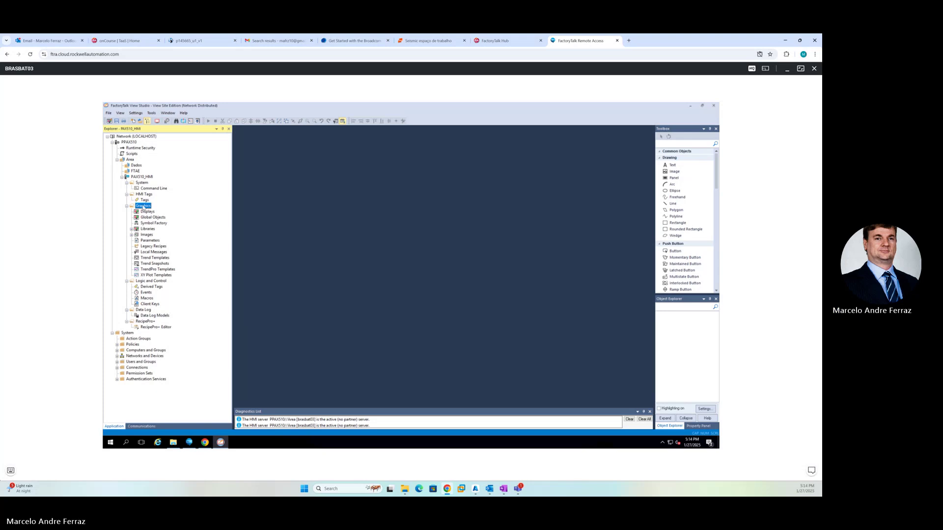
{"action": "right_click", "coordinate": [148, 234]}
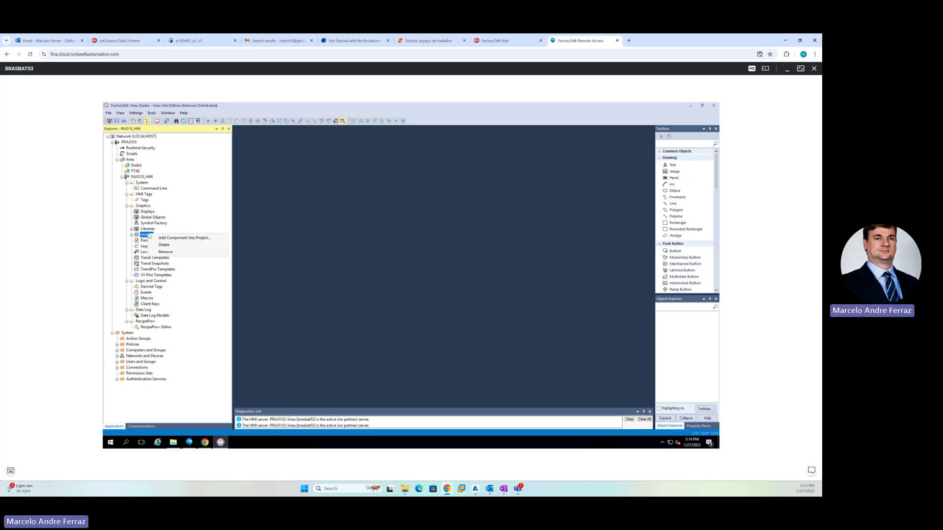
{"action": "left_click", "coordinate": [170, 239]}
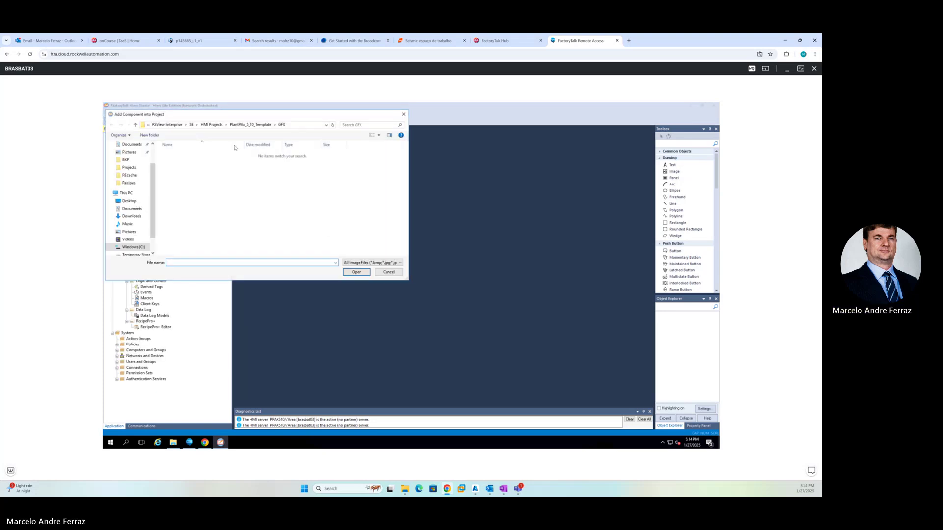
{"action": "left_click", "coordinate": [132, 248]}
{"action": "double_click", "coordinate": [180, 189]}
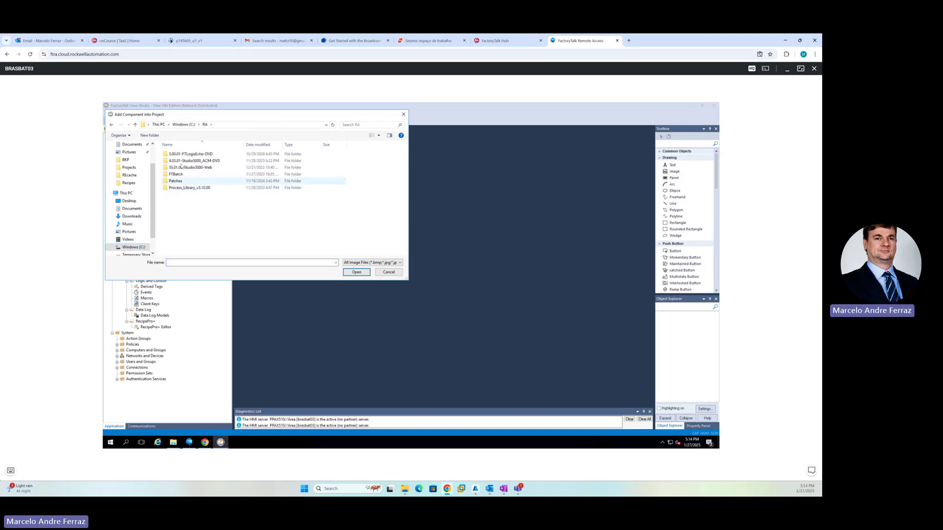
{"action": "double_click", "coordinate": [187, 187]}
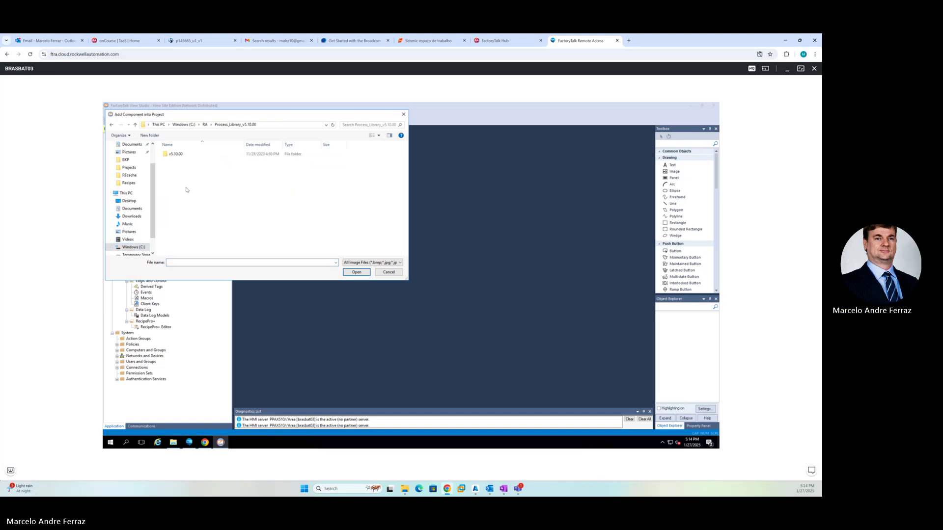
{"action": "double_click", "coordinate": [176, 154]}
{"action": "double_click", "coordinate": [180, 155]}
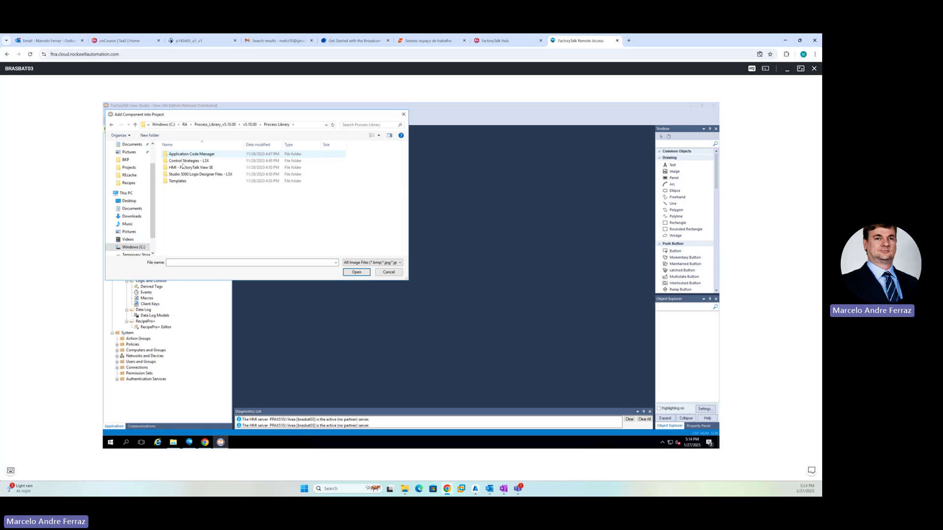
{"action": "double_click", "coordinate": [184, 168]}
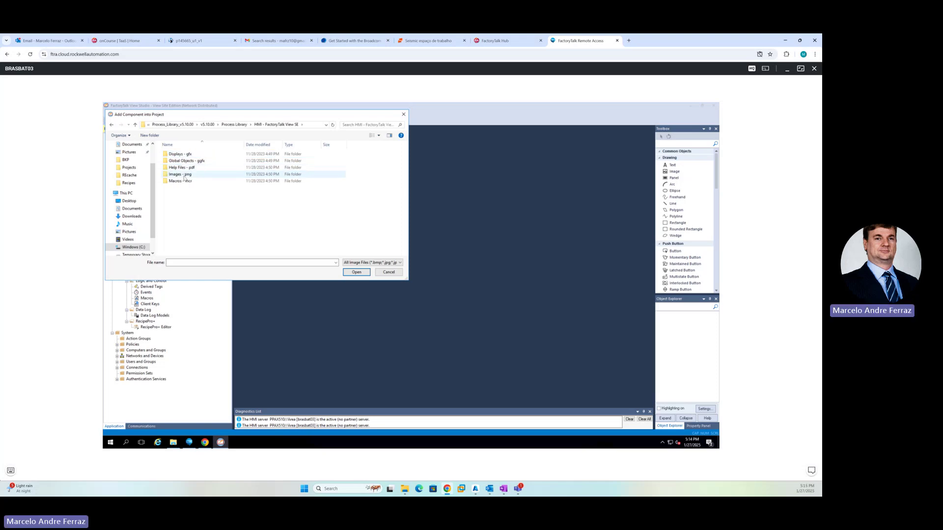
{"action": "double_click", "coordinate": [183, 175]}
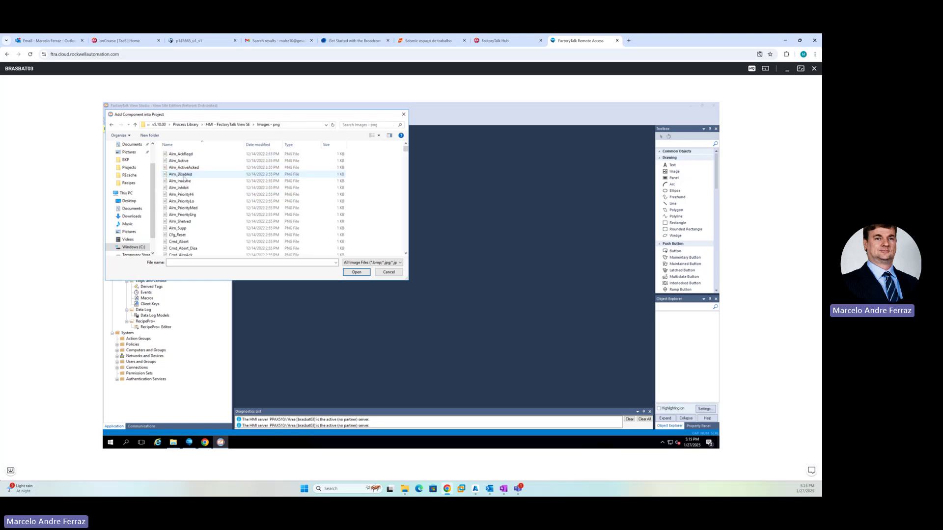
{"action": "key", "text": "ctrl+a"}
{"action": "left_click", "coordinate": [356, 272]}
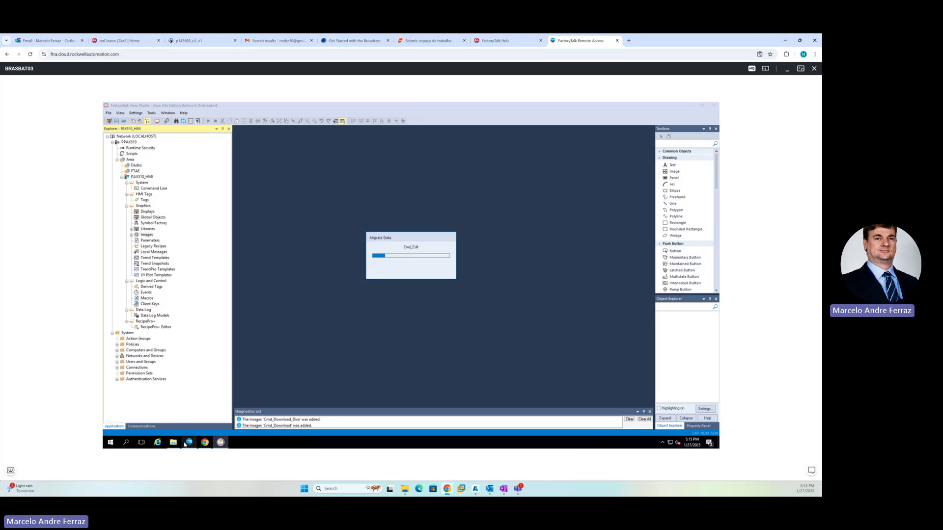
Look at the Images - png source folder in File Explorer and the imported images under Images in PAX510_HMI
{"action": "double_click", "coordinate": [417, 222]}
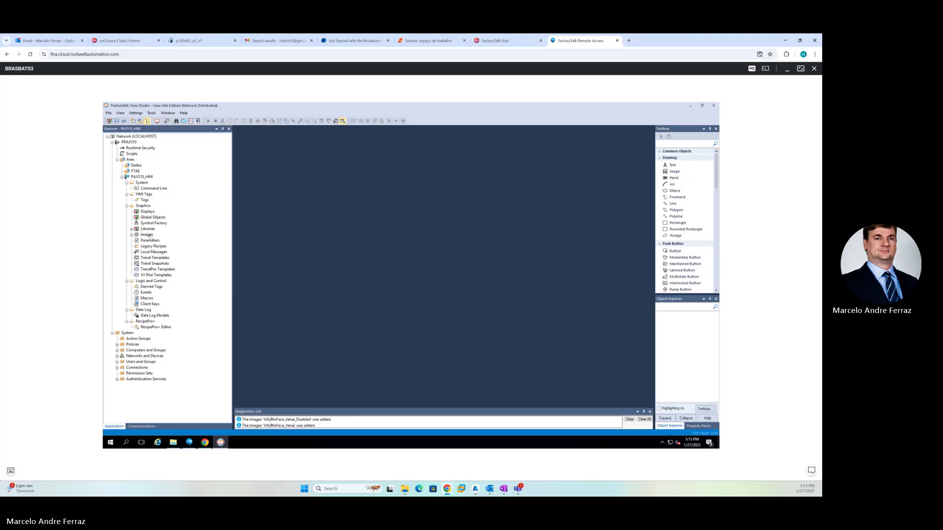
{"action": "left_click", "coordinate": [131, 235]}
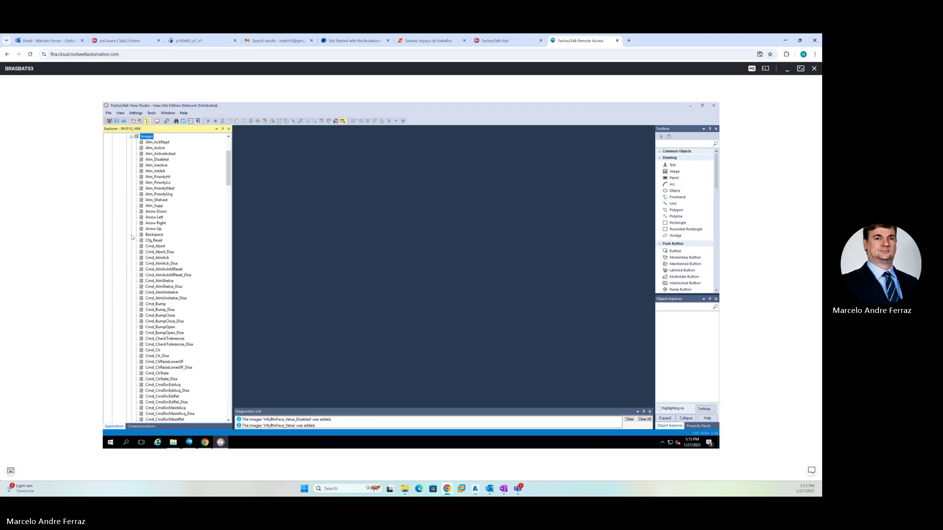
{"action": "left_click", "coordinate": [131, 136]}
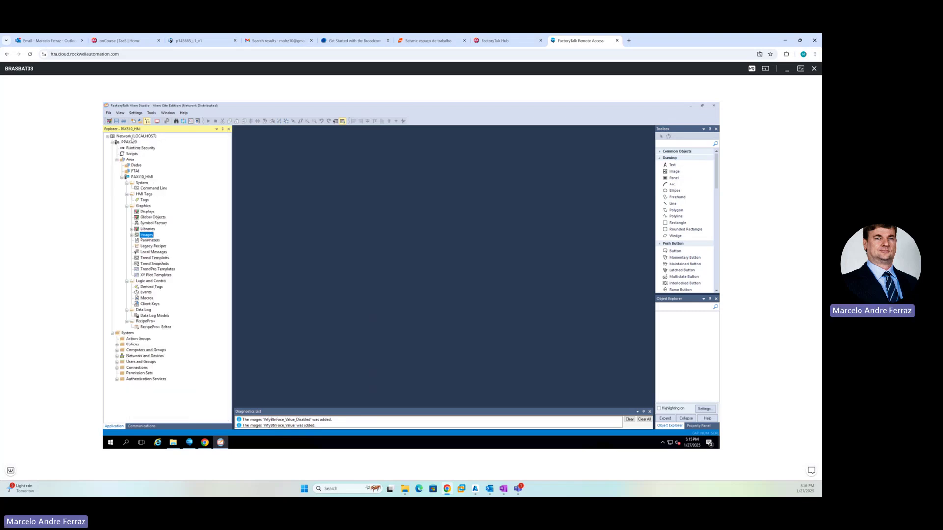
Add all files from the Process Library's Global Objects - ggfx folder to the Global Objects of PAX510_HMI
{"action": "left_click", "coordinate": [178, 444]}
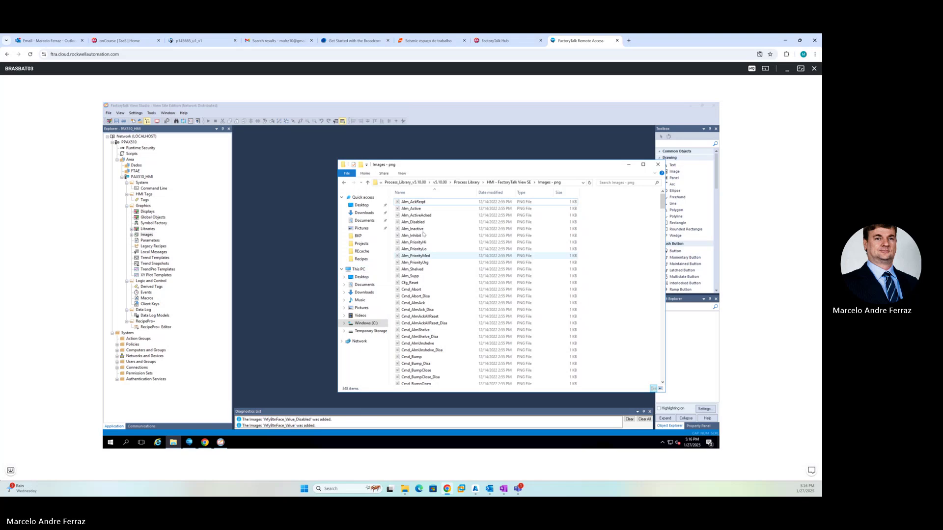
{"action": "left_click", "coordinate": [515, 182]}
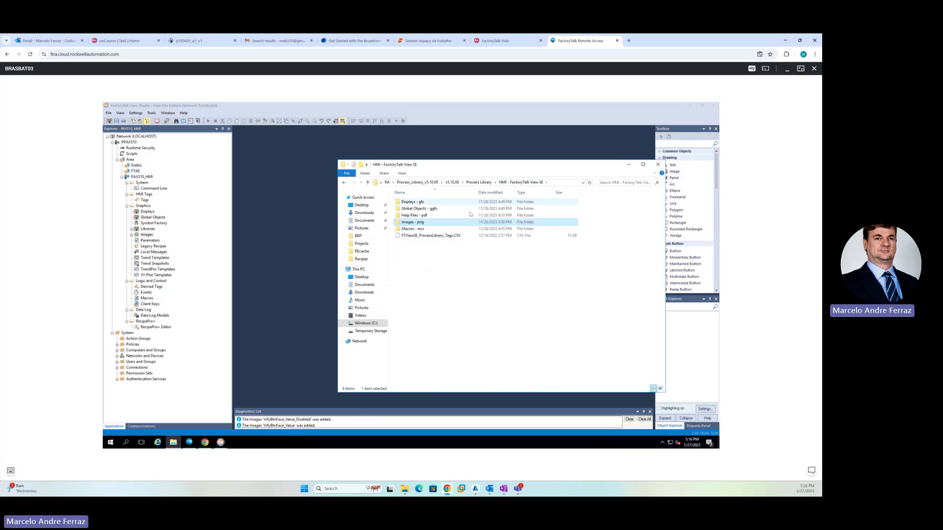
{"action": "left_click", "coordinate": [417, 210]}
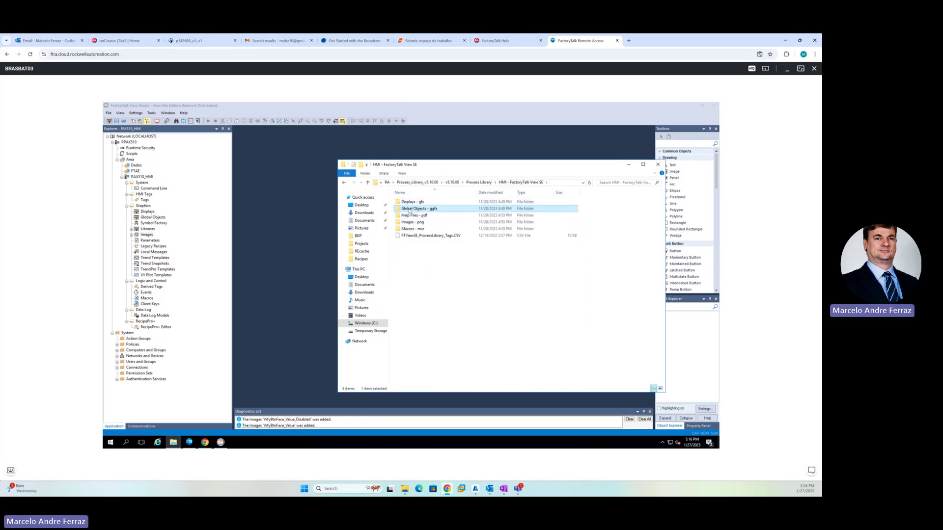
{"action": "left_click", "coordinate": [153, 218]}
{"action": "right_click", "coordinate": [153, 217]}
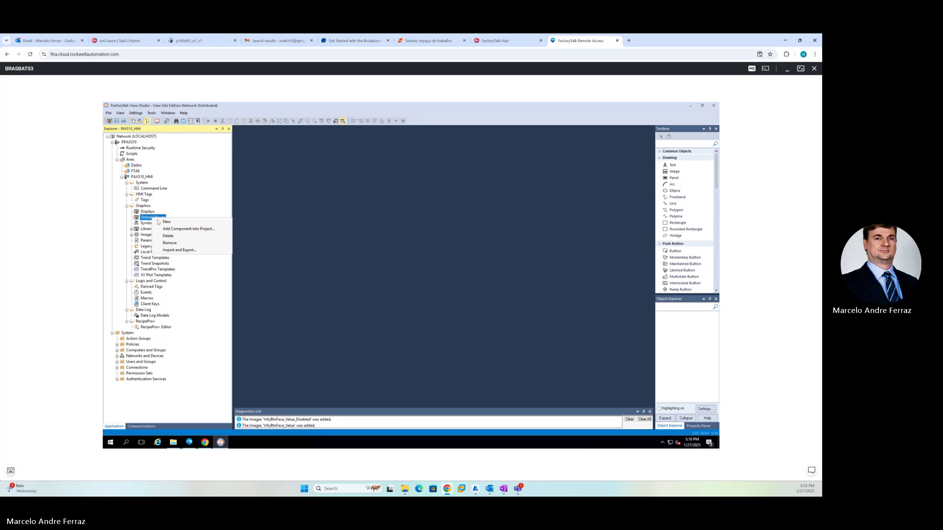
{"action": "left_click", "coordinate": [173, 229]}
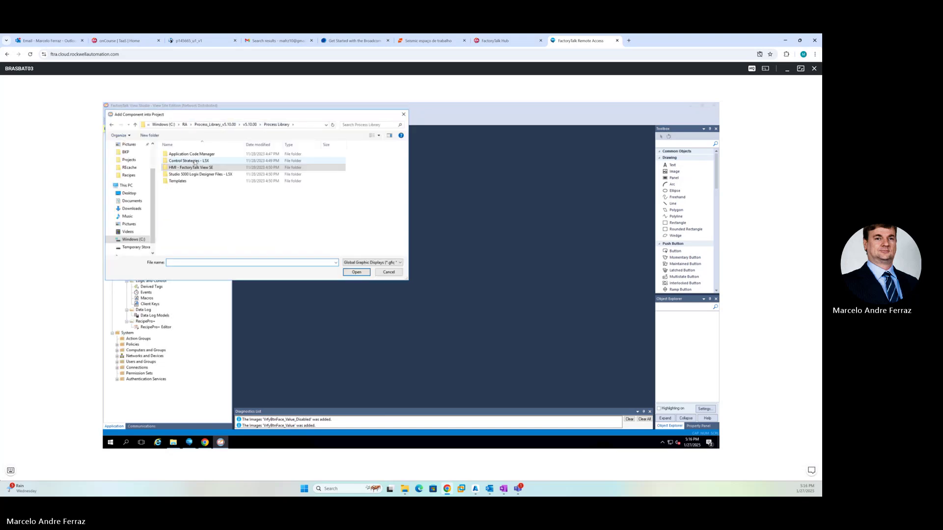
{"action": "left_click", "coordinate": [194, 168]}
{"action": "double_click", "coordinate": [194, 169]}
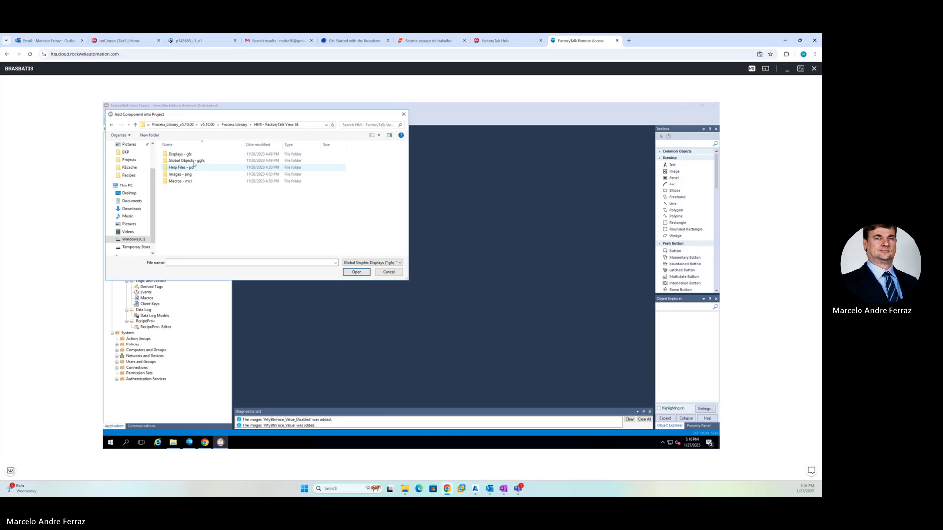
{"action": "double_click", "coordinate": [189, 162]}
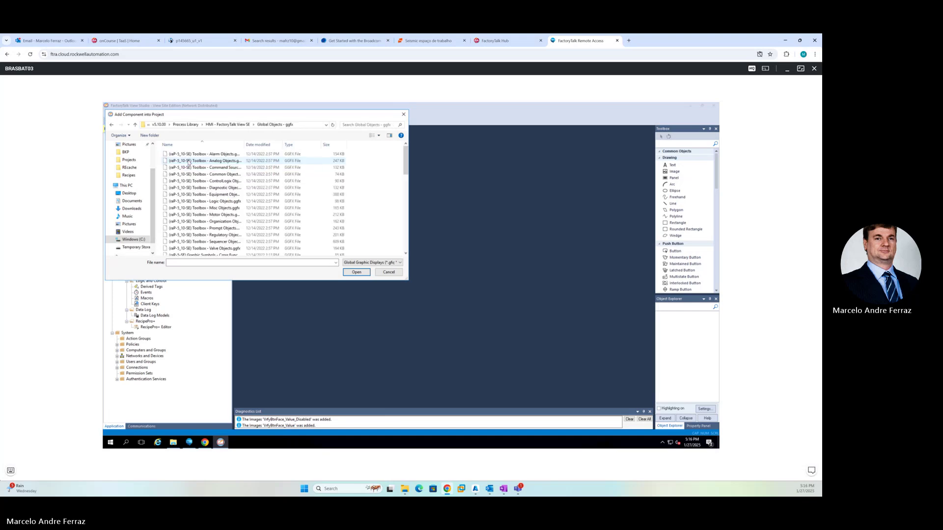
{"action": "key", "text": "ctrl+a"}
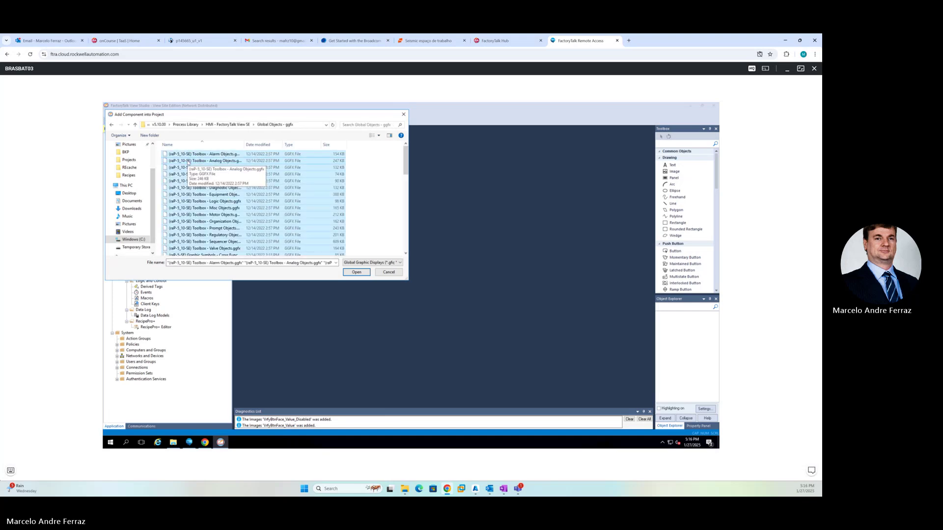
{"action": "left_click", "coordinate": [352, 273]}
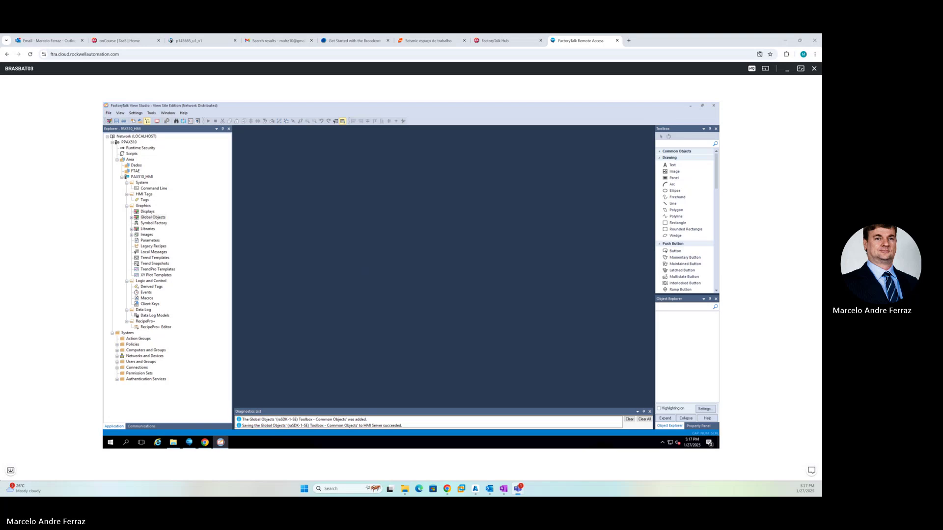
Open the imported global object (raP-5-SE) Graphic Symbols - PMTR to view its motor symbols, and close it
{"action": "left_click", "coordinate": [152, 218]}
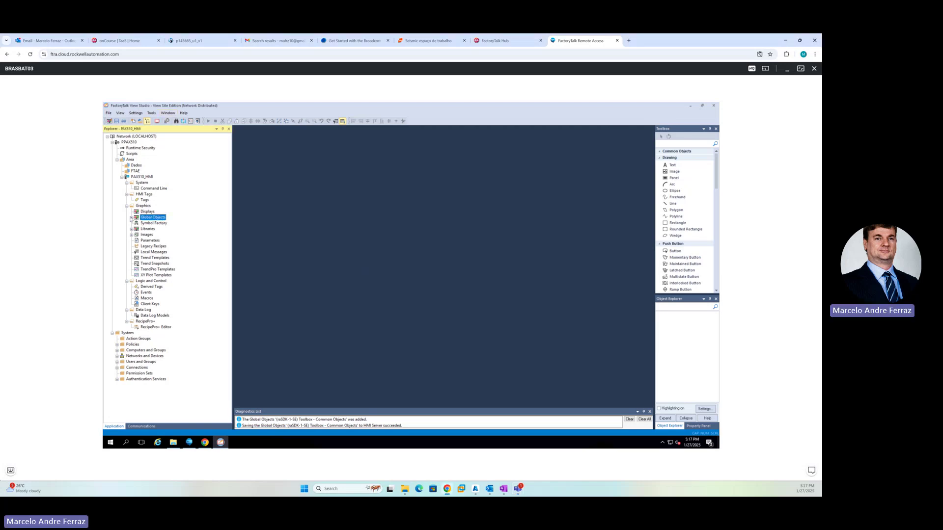
{"action": "left_click", "coordinate": [131, 218]}
{"action": "double_click", "coordinate": [193, 236]}
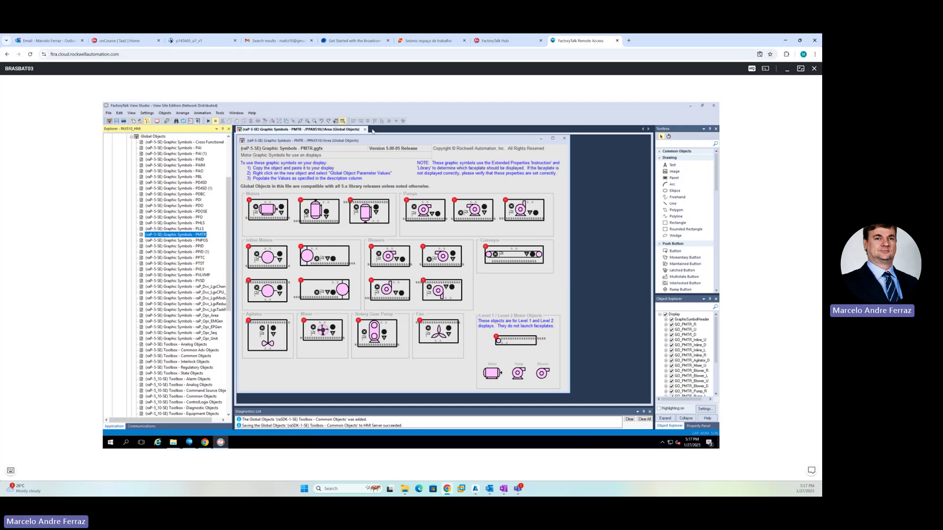
{"action": "left_click", "coordinate": [365, 129]}
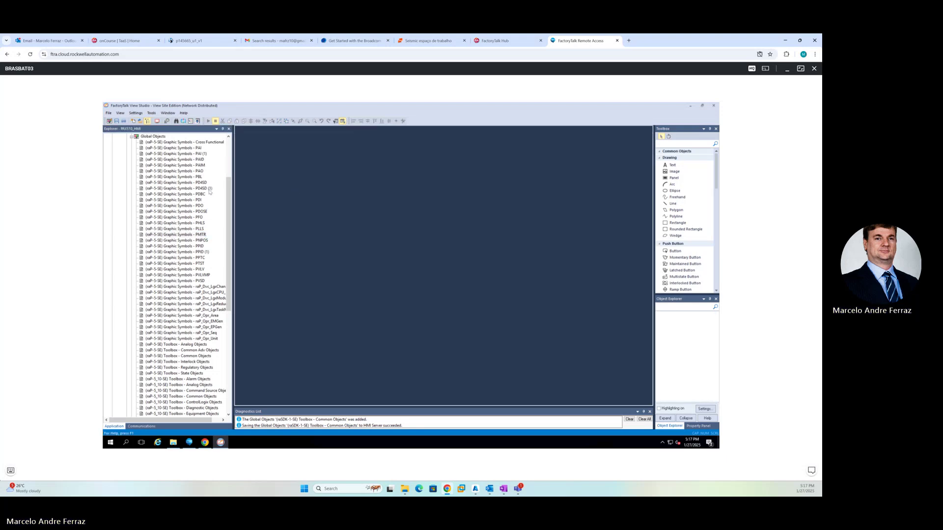
Add all display files from the Process Library's Displays - gfx folder to the Displays of PAX510_HMI
{"action": "scroll", "coordinate": [209, 191], "scroll_direction": "up", "scroll_amount": 5}
{"action": "left_click", "coordinate": [143, 212]}
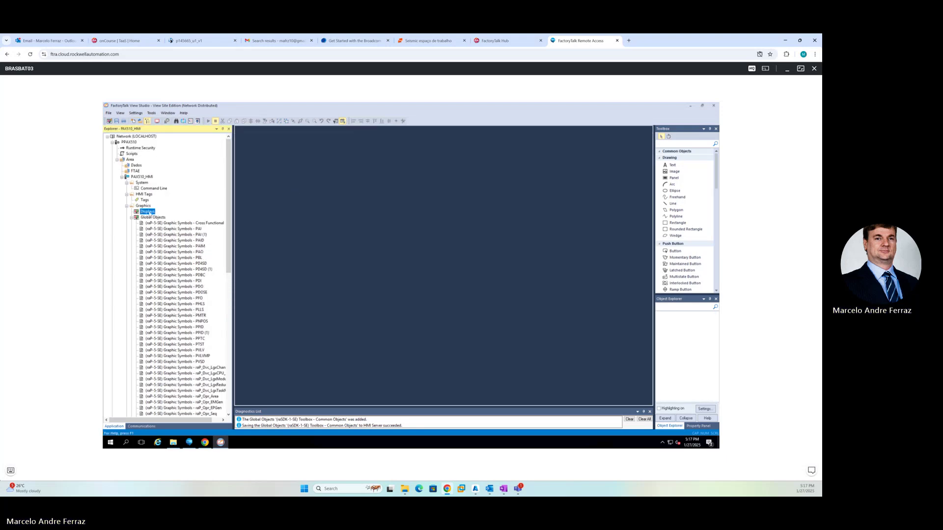
{"action": "right_click", "coordinate": [149, 212]}
{"action": "left_click", "coordinate": [167, 221]}
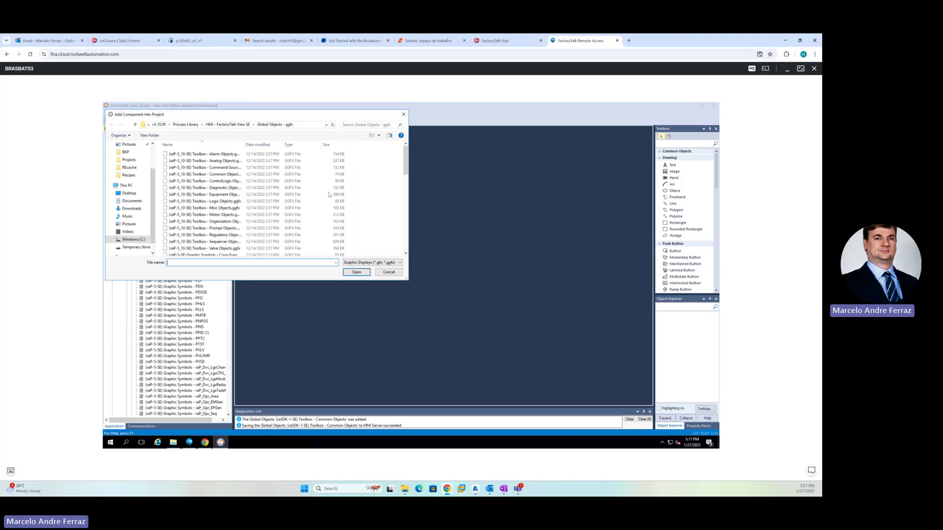
{"action": "left_click", "coordinate": [228, 124]}
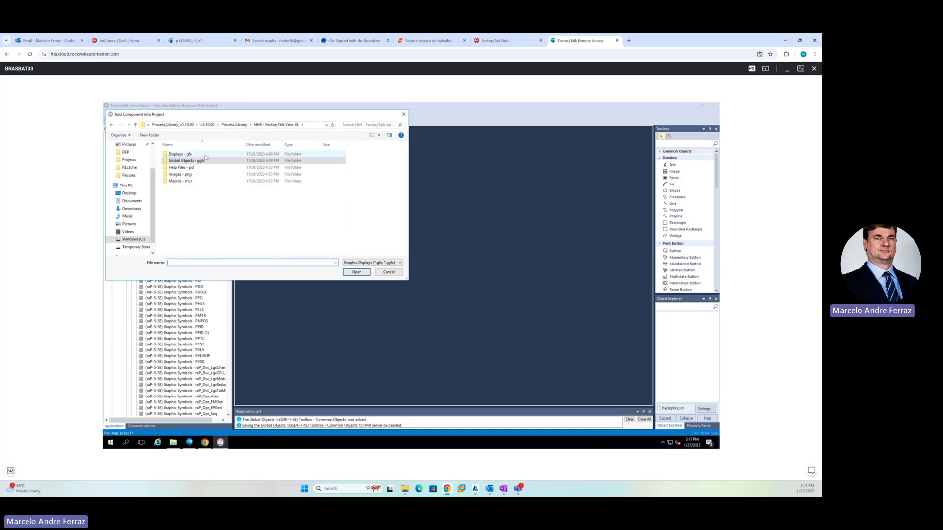
{"action": "double_click", "coordinate": [206, 155]}
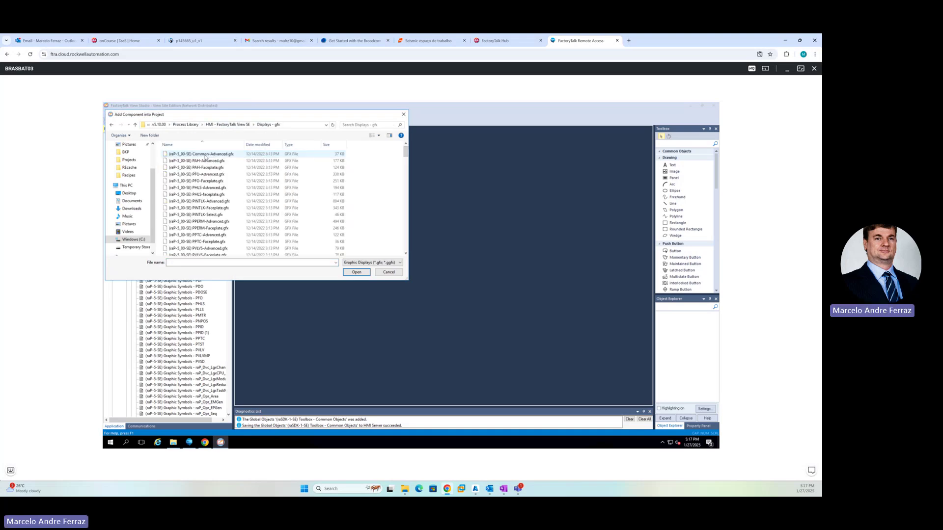
{"action": "key", "text": "ctrl+a"}
{"action": "left_click", "coordinate": [356, 272]}
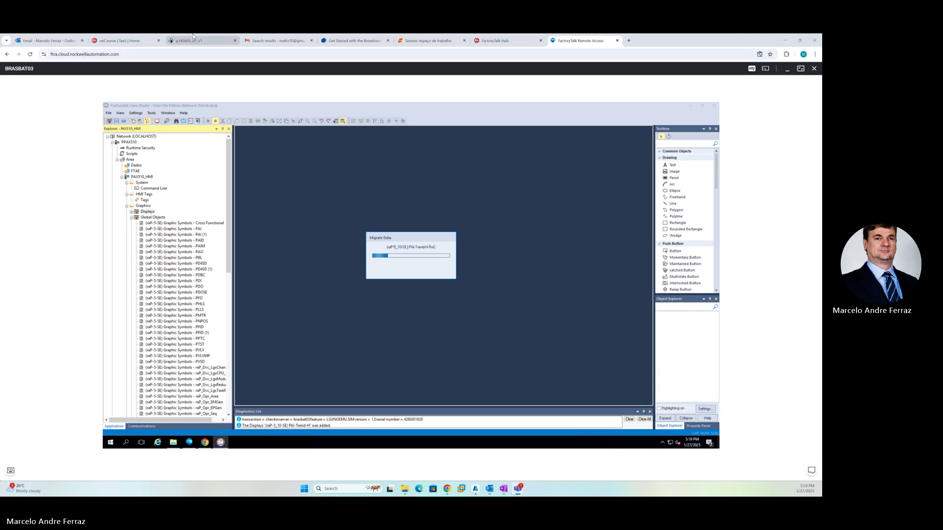
Examine the list of display files in the Displays - gfx folder in File Explorer
{"action": "mouse_move", "coordinate": [193, 37]}
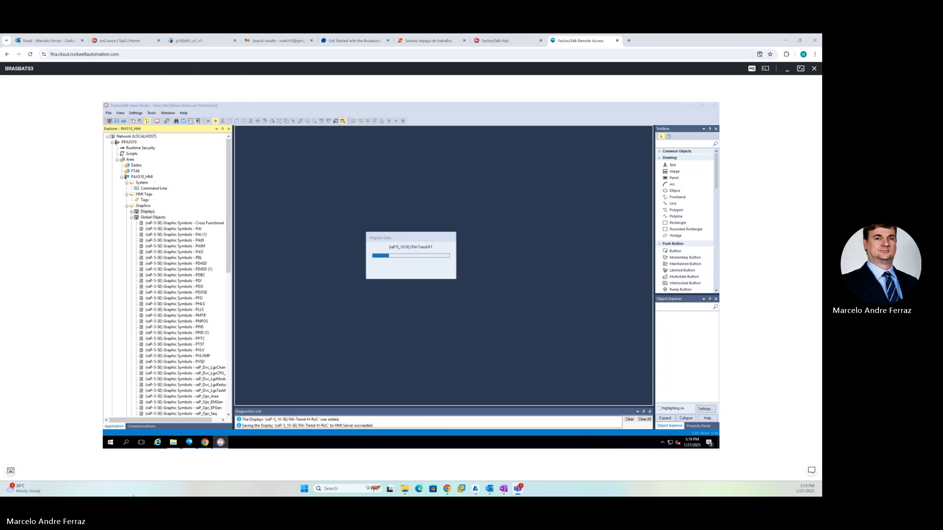
{"action": "left_click", "coordinate": [172, 442]}
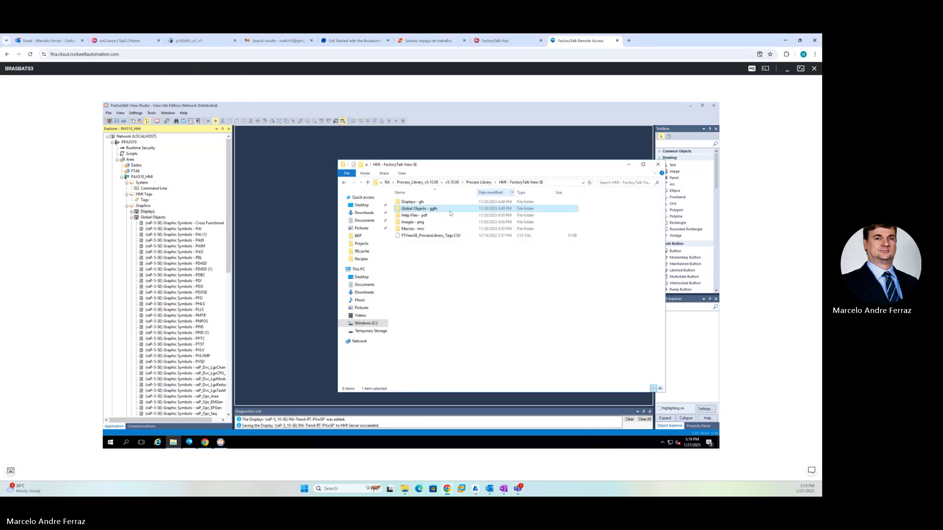
{"action": "double_click", "coordinate": [417, 201]}
{"action": "scroll", "coordinate": [428, 256], "scroll_direction": "down", "scroll_amount": 10}
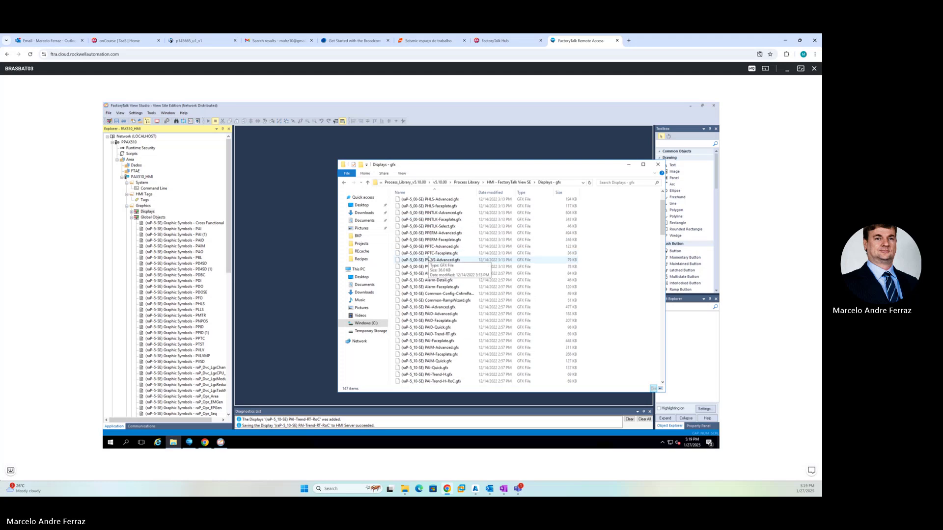
{"action": "scroll", "coordinate": [431, 258], "scroll_direction": "down", "scroll_amount": 6}
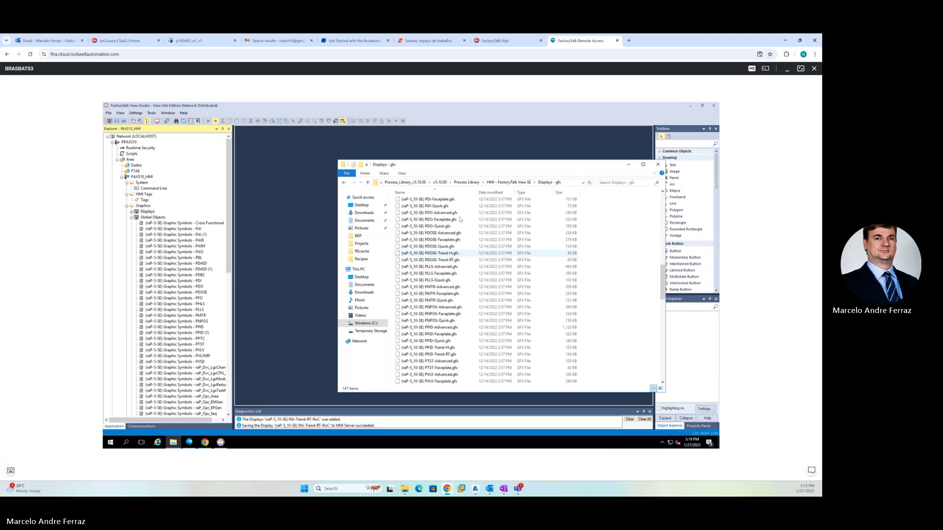
View the archives in the Process Library's Templates > FactoryTalk View SE - apb folder, and return to the Process Library folder
{"action": "left_click", "coordinate": [467, 182]}
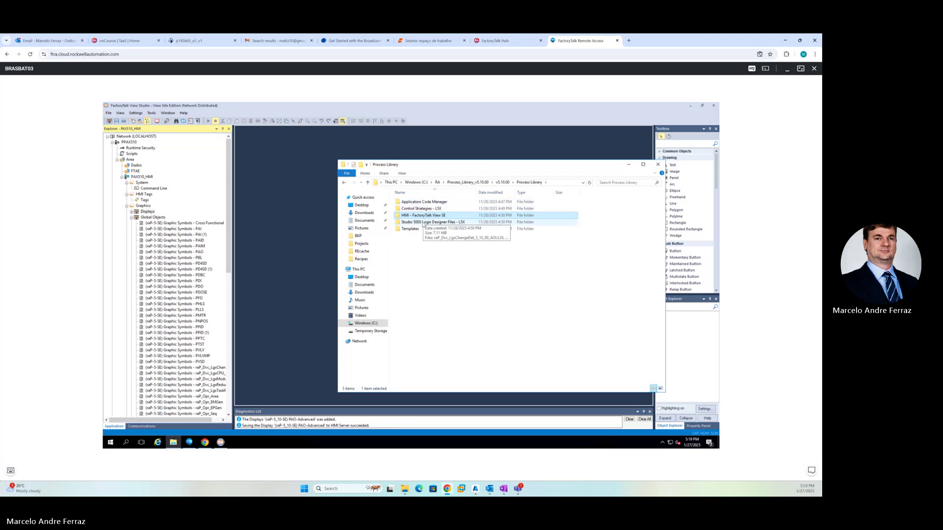
{"action": "double_click", "coordinate": [423, 229]}
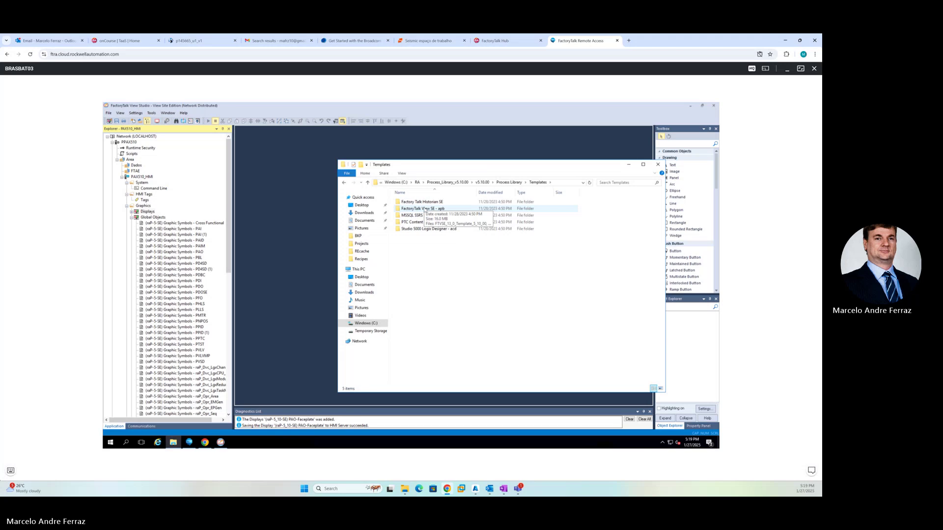
{"action": "double_click", "coordinate": [425, 209]}
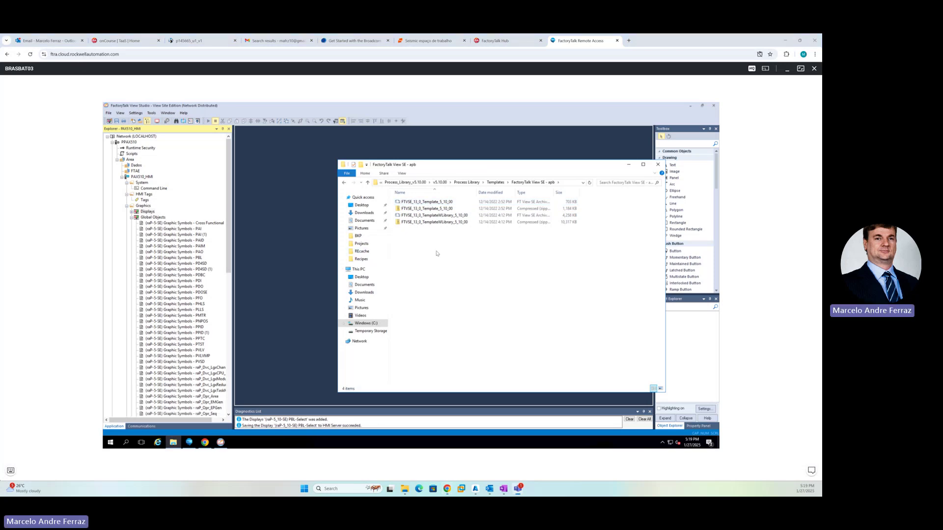
{"action": "left_click", "coordinate": [494, 182]}
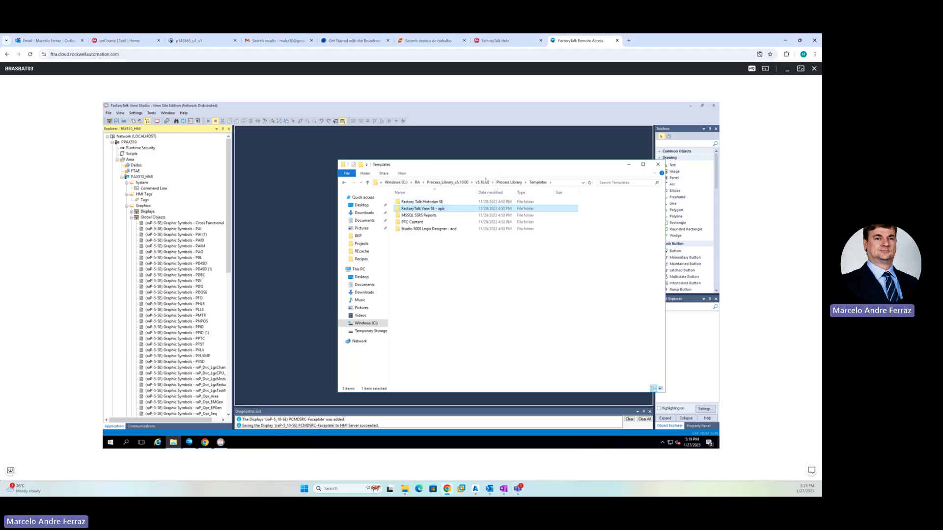
{"action": "left_click", "coordinate": [510, 182]}
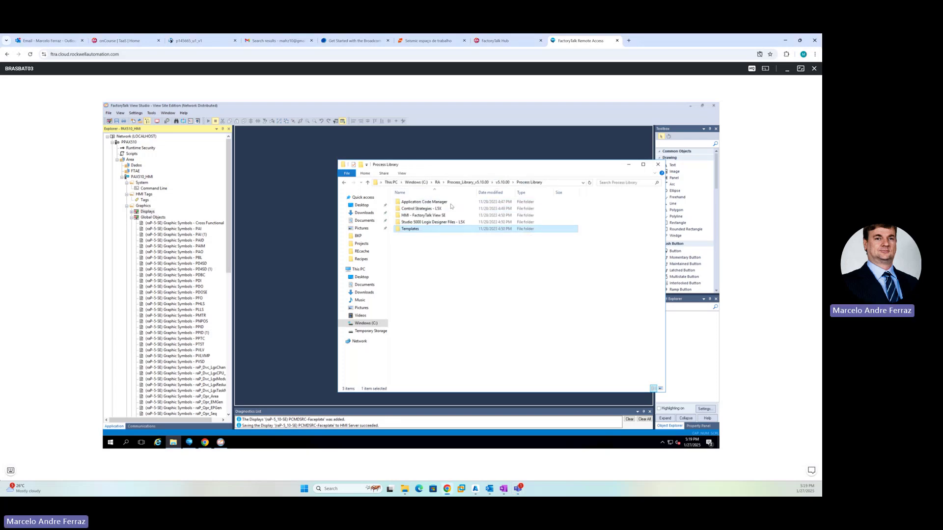
Restore the archive FTVSE_13_0_TemplateWLibrary_5_10_00 from Templates > FactoryTalk View SE - apb as the application PlantPAx_5_10_TemplateWLibrary
{"action": "double_click", "coordinate": [415, 229]}
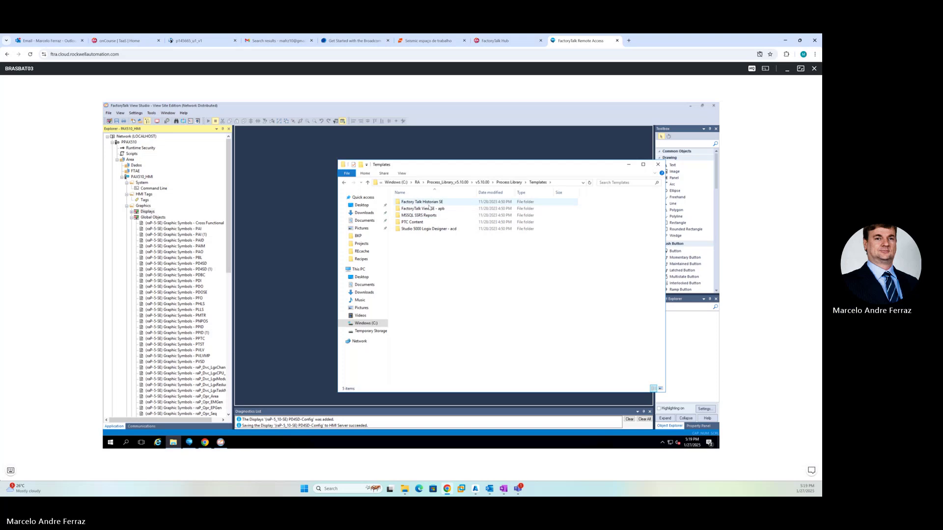
{"action": "double_click", "coordinate": [431, 208]}
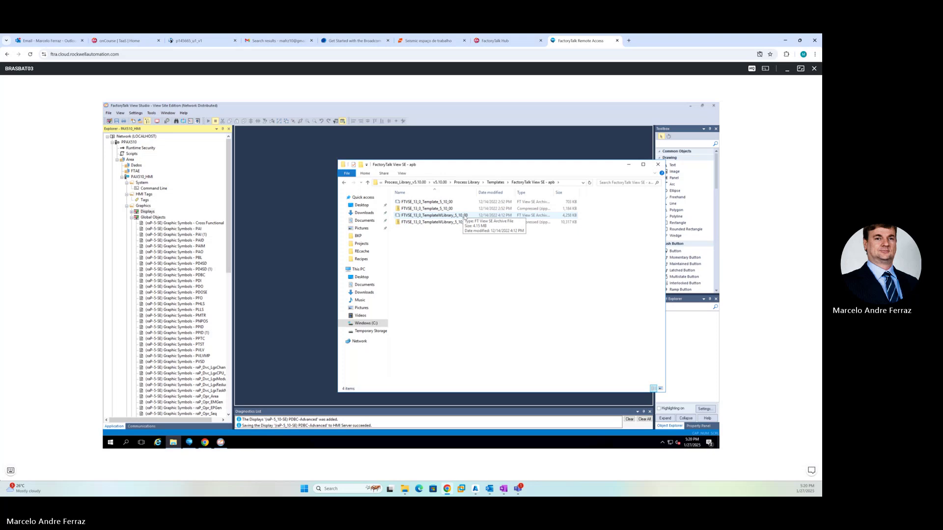
{"action": "double_click", "coordinate": [465, 216]}
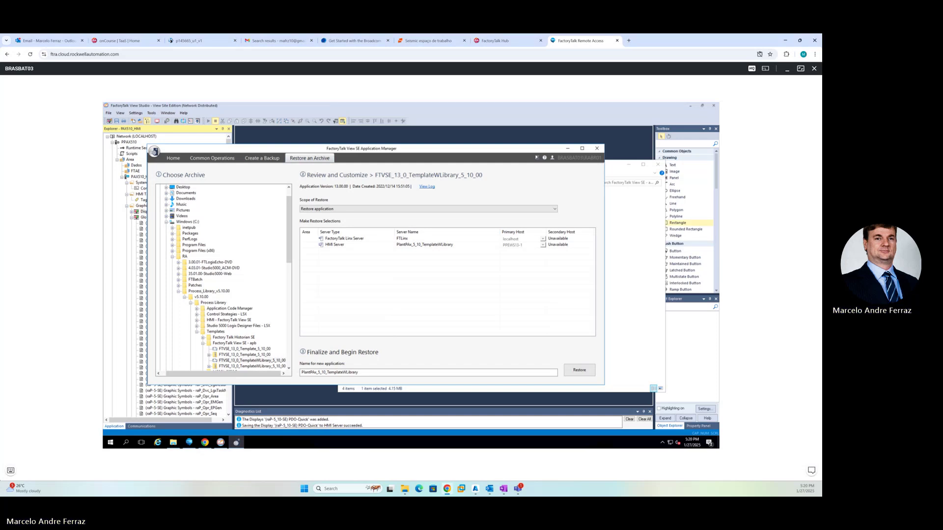
{"action": "left_click", "coordinate": [579, 371]}
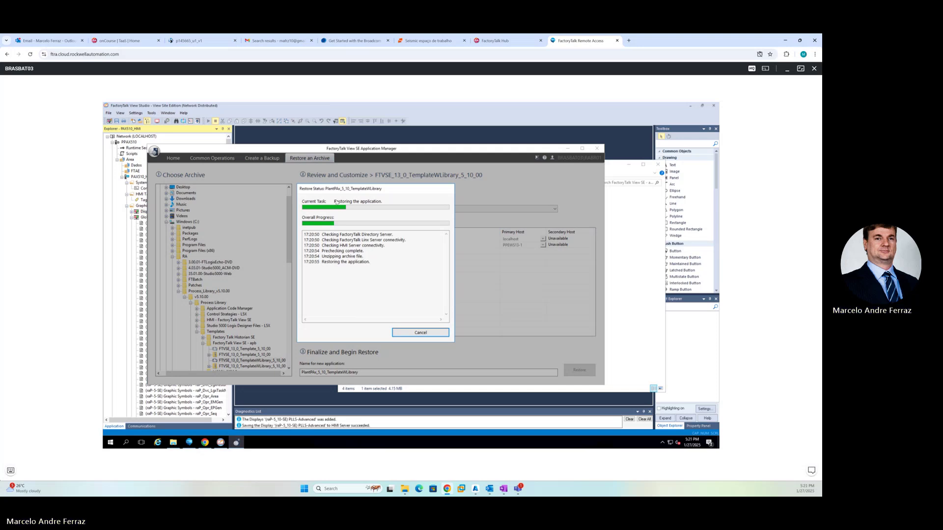
Launch the BAT_ViewSE client on the p145665_u1_v1 remote desktop, and switch back to the FactoryTalk Remote Access session
{"action": "left_click", "coordinate": [196, 41]}
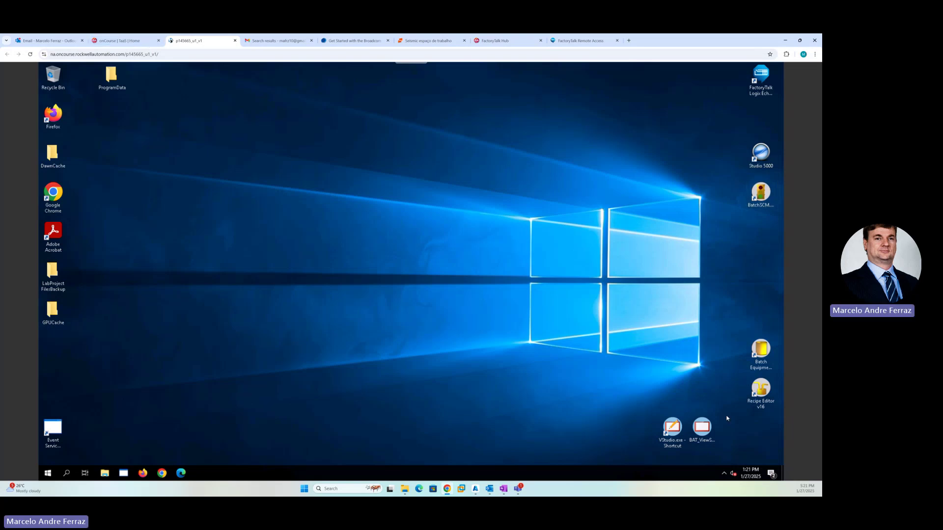
{"action": "double_click", "coordinate": [702, 428]}
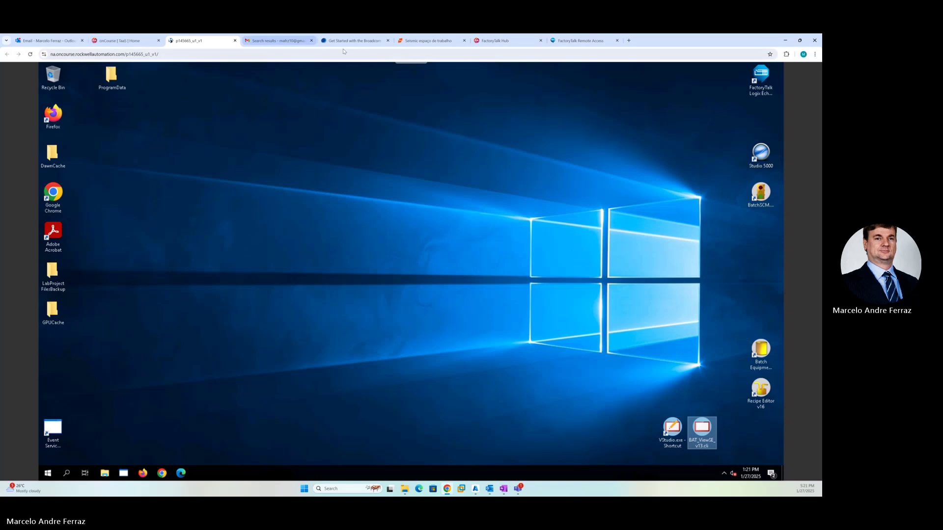
{"action": "left_click", "coordinate": [579, 41]}
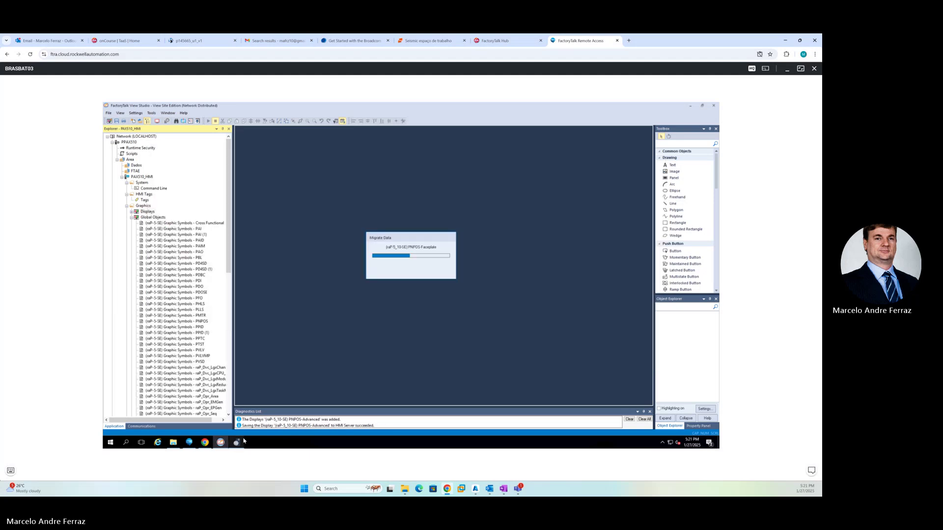
Close the template's restore status and the FactoryTalk View SE Application Manager
{"action": "left_click", "coordinate": [236, 442]}
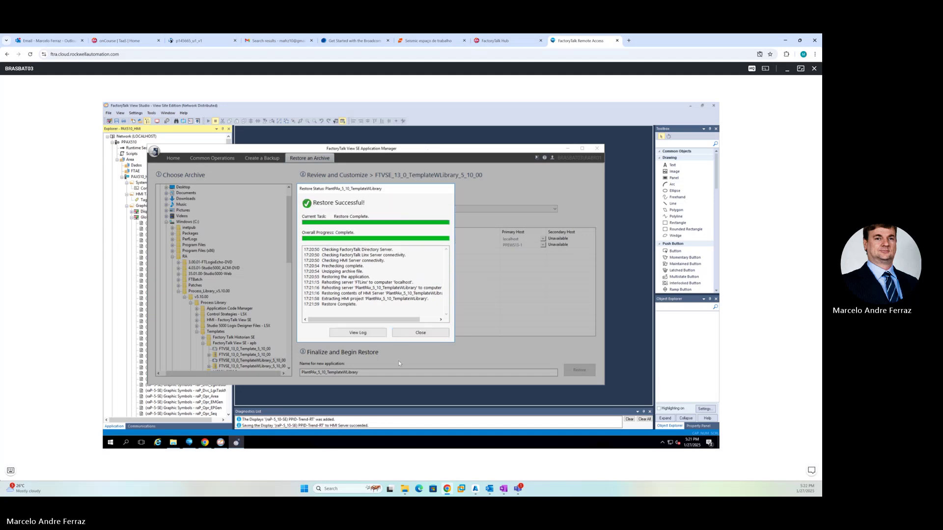
{"action": "left_click", "coordinate": [411, 336]}
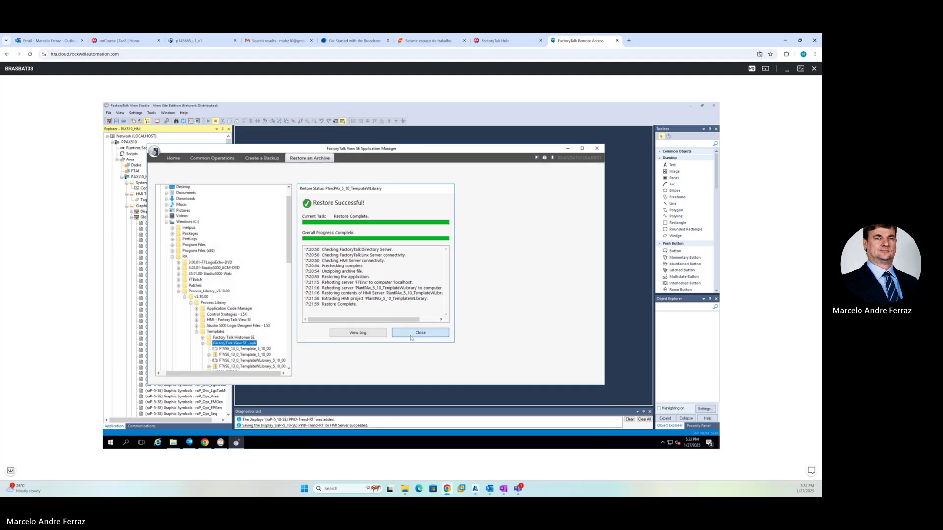
{"action": "left_click", "coordinate": [594, 149]}
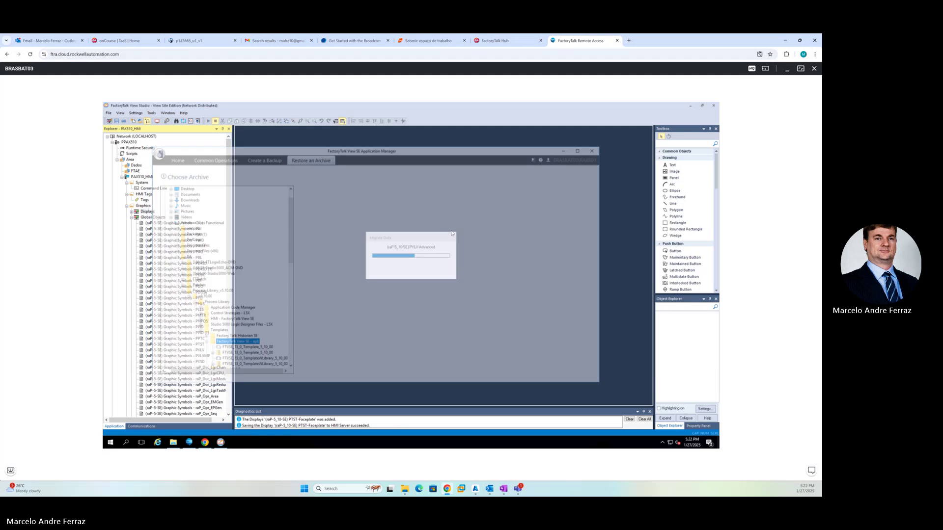
Open the restored PlantPAx_5_10_TemplateWLibrary as a View Site Edition (Local Station) application in a second FactoryTalk View Studio instance
{"action": "left_click", "coordinate": [111, 443]}
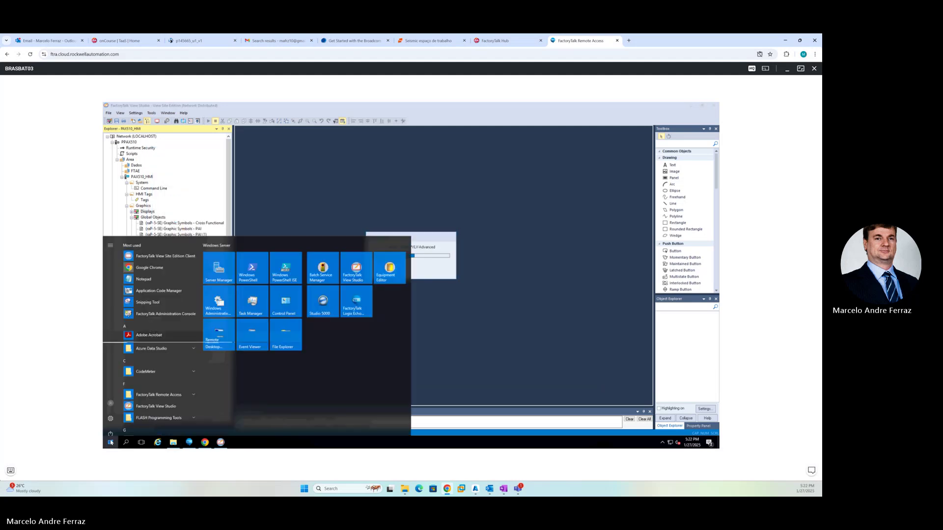
{"action": "left_click", "coordinate": [351, 277]}
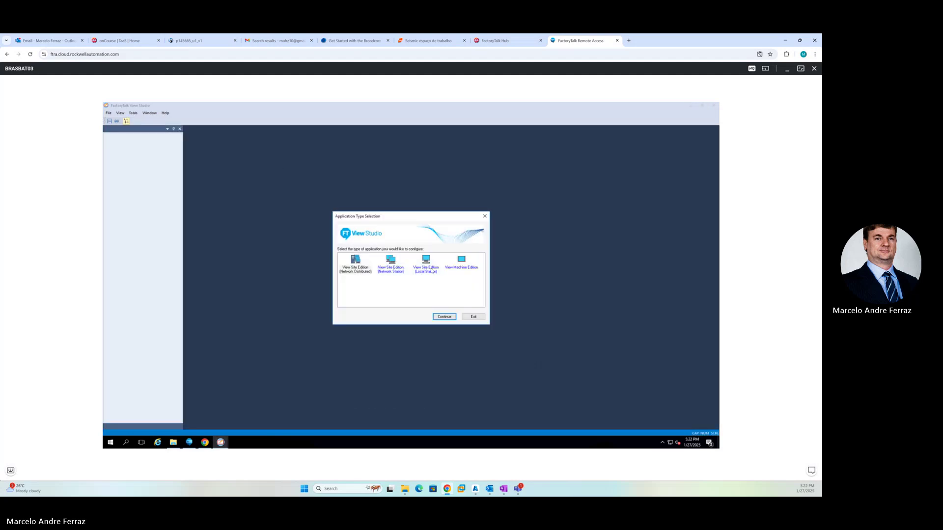
{"action": "left_click", "coordinate": [426, 260]}
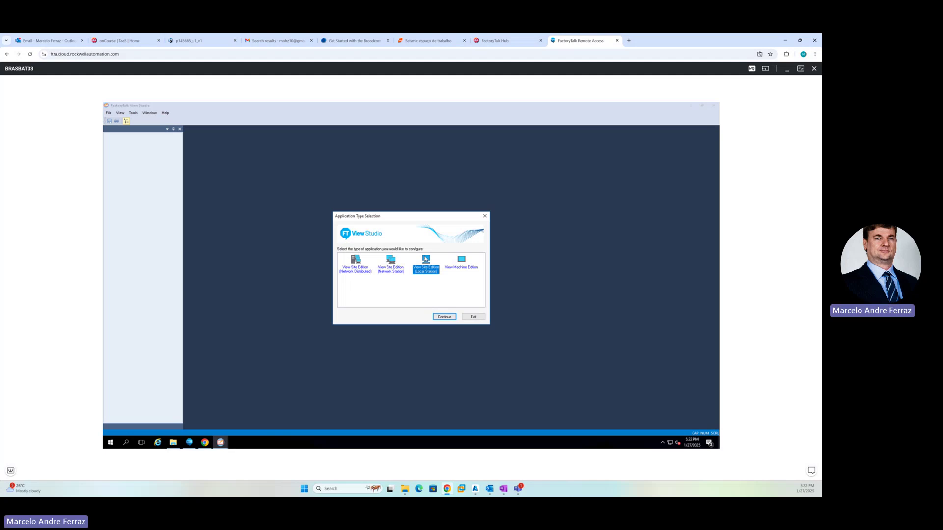
{"action": "left_click", "coordinate": [447, 318]}
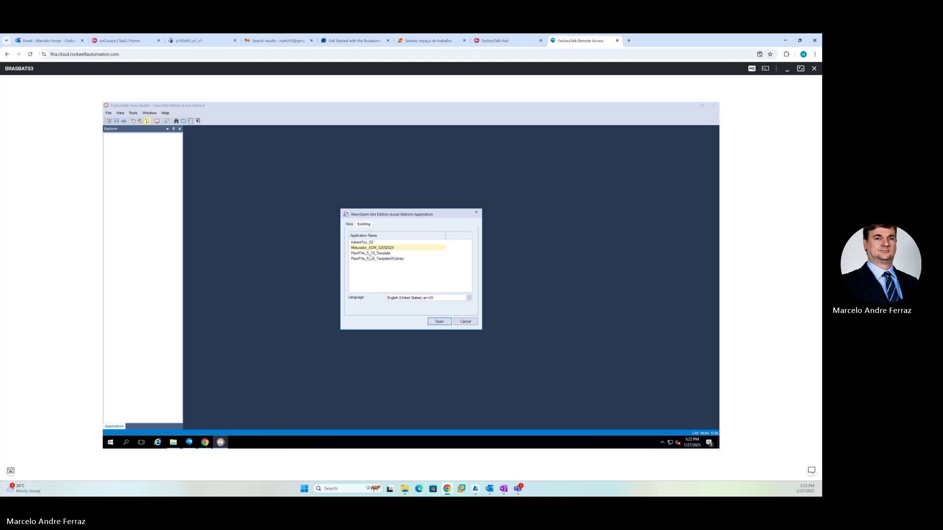
{"action": "left_click", "coordinate": [372, 259]}
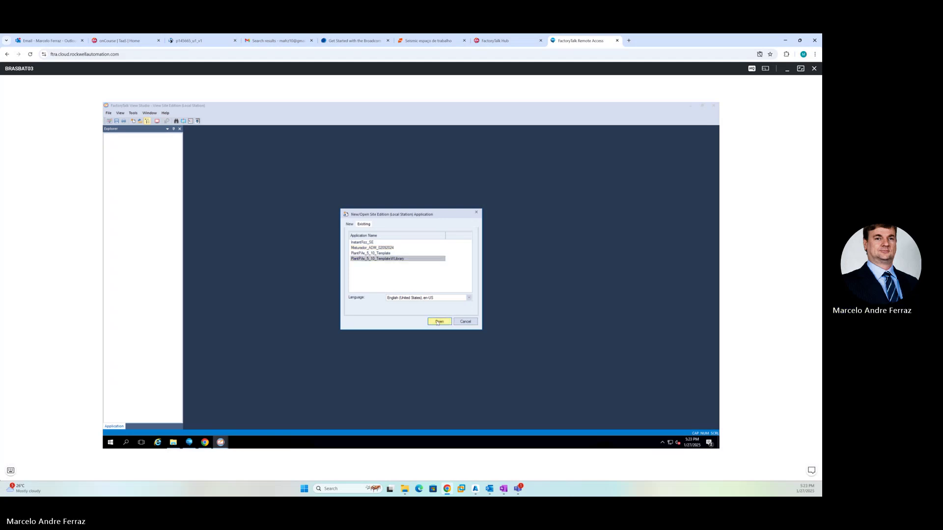
{"action": "left_click", "coordinate": [437, 323]}
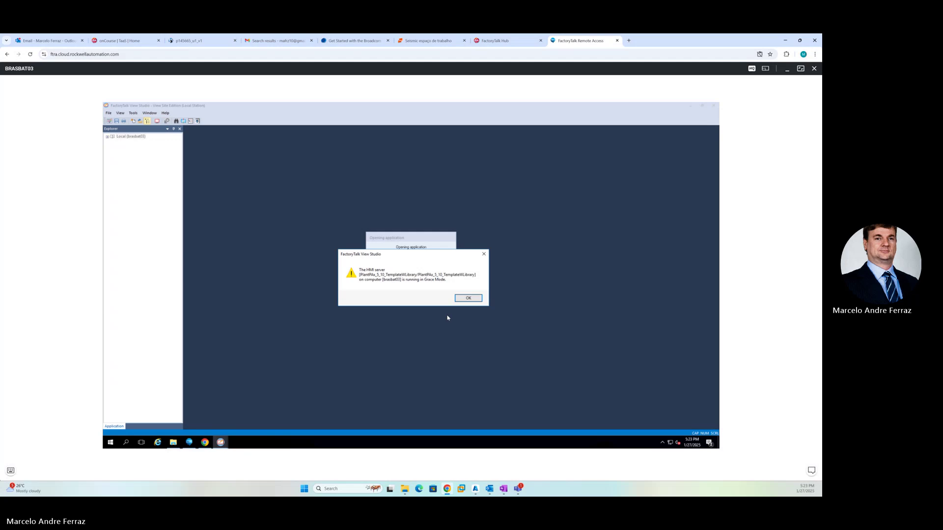
{"action": "left_click", "coordinate": [470, 299]}
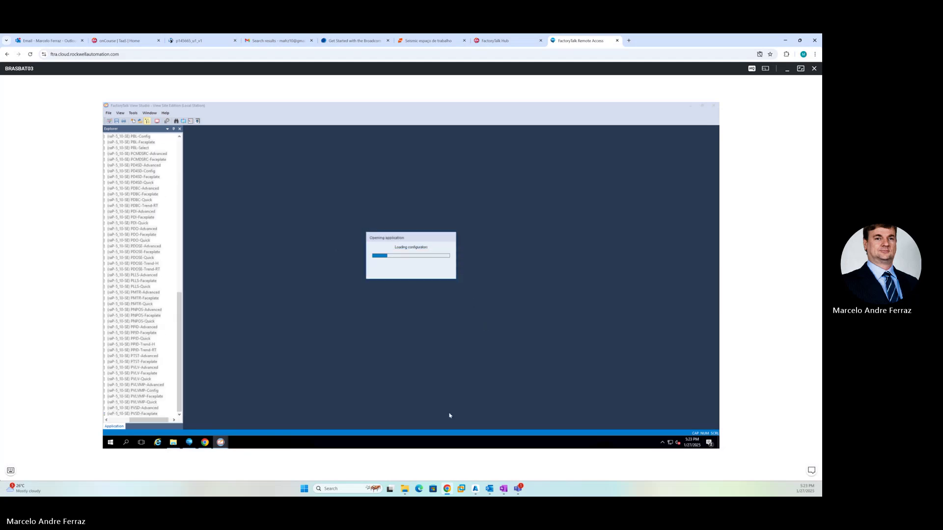
Check the display import's progress in the Network Distributed application window, and return to the Local Station window
{"action": "mouse_move", "coordinate": [220, 442]}
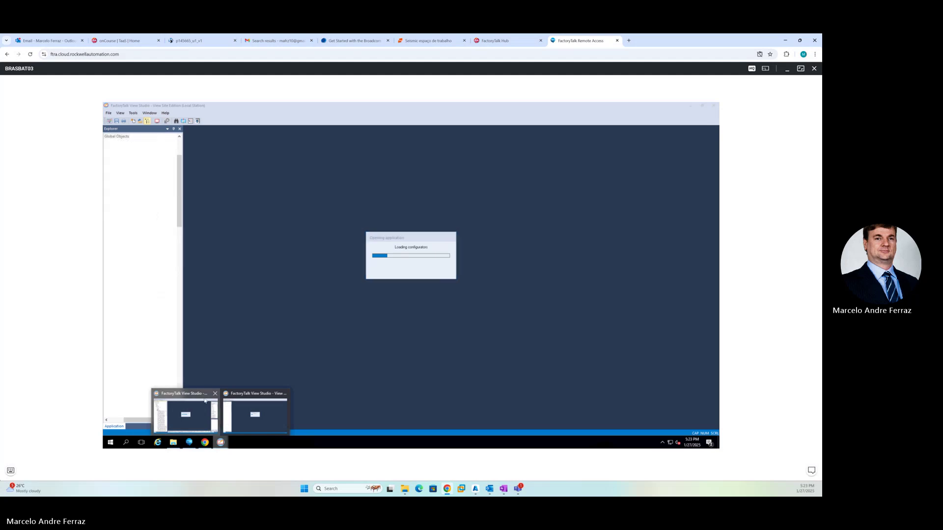
{"action": "left_click", "coordinate": [200, 418]}
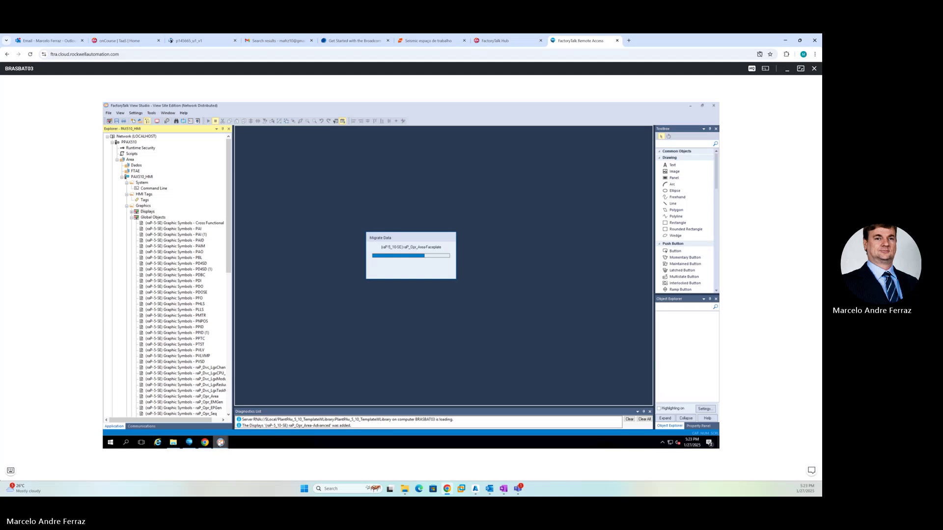
{"action": "mouse_move", "coordinate": [220, 442]}
{"action": "left_click", "coordinate": [258, 415]}
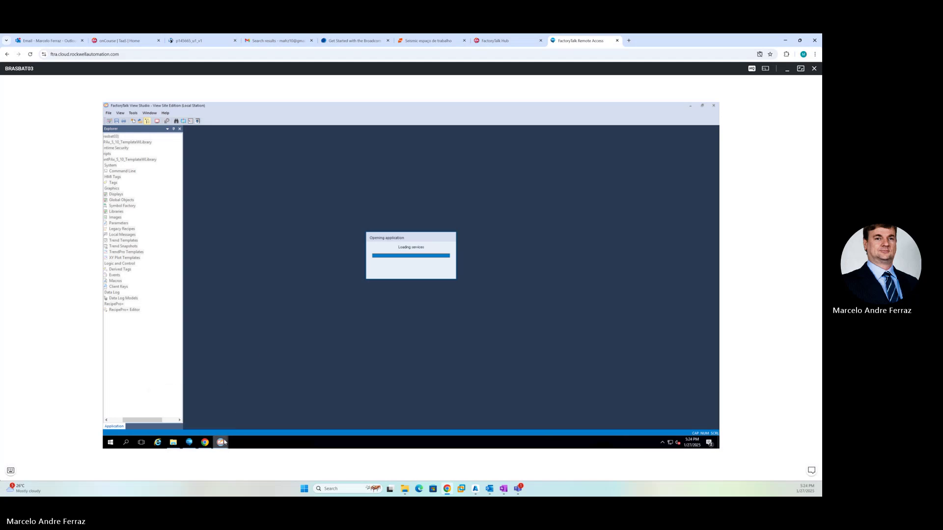
List the imported displays of PAX510_HMI in the Network Distributed application, and open (raP-5_10-SE) PDI-Faceplate to view it before closing it
{"action": "mouse_move", "coordinate": [222, 441]}
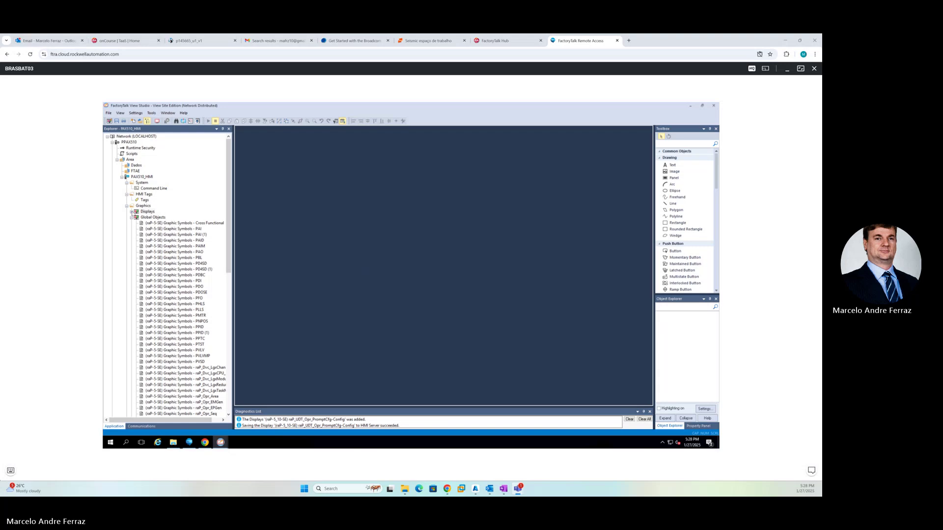
{"action": "double_click", "coordinate": [136, 212]}
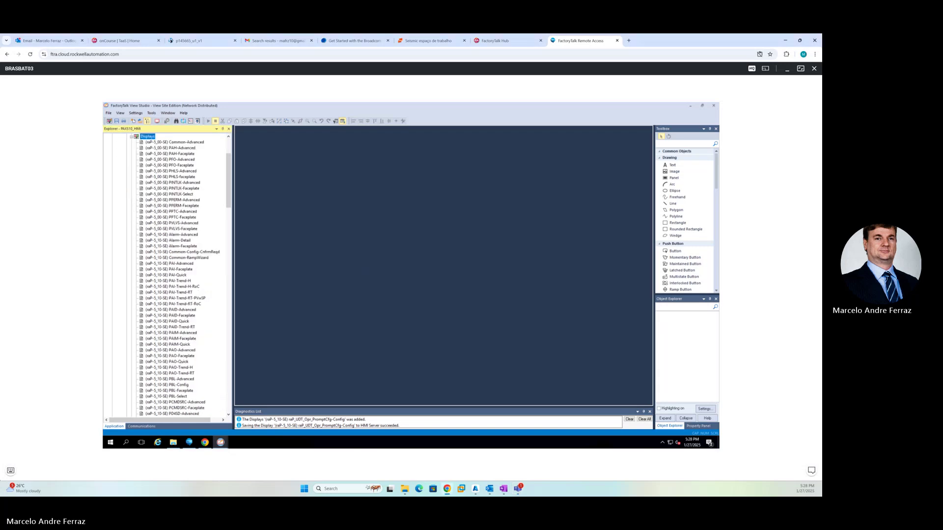
{"action": "scroll", "coordinate": [176, 303], "scroll_direction": "down", "scroll_amount": 3}
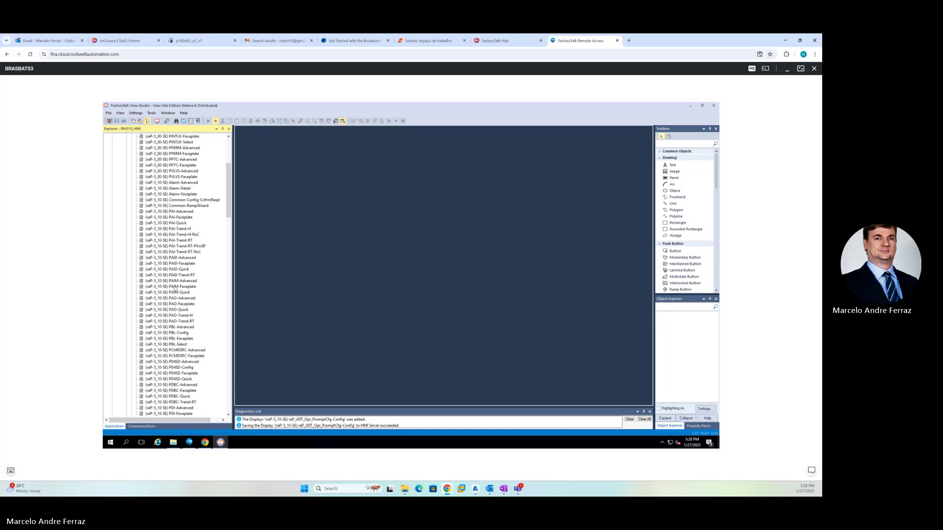
{"action": "scroll", "coordinate": [181, 325], "scroll_direction": "down", "scroll_amount": 3}
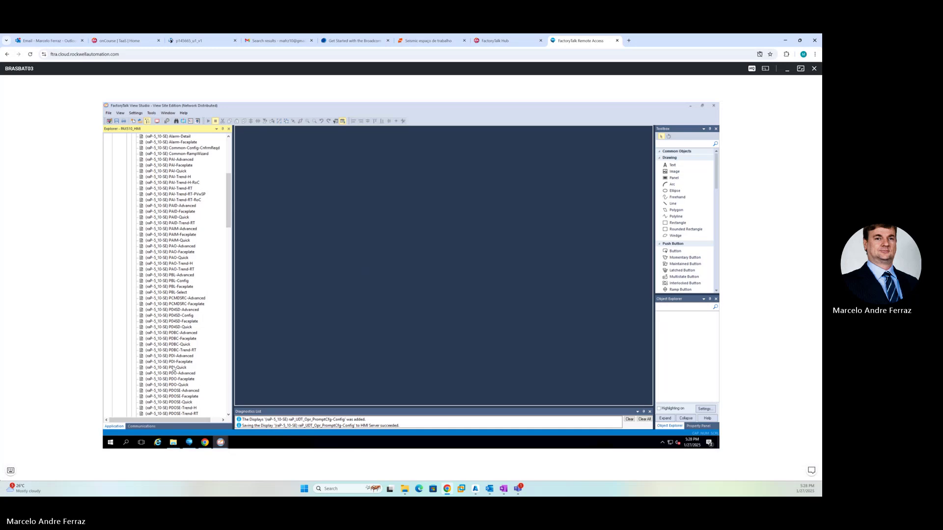
{"action": "left_click", "coordinate": [174, 362]}
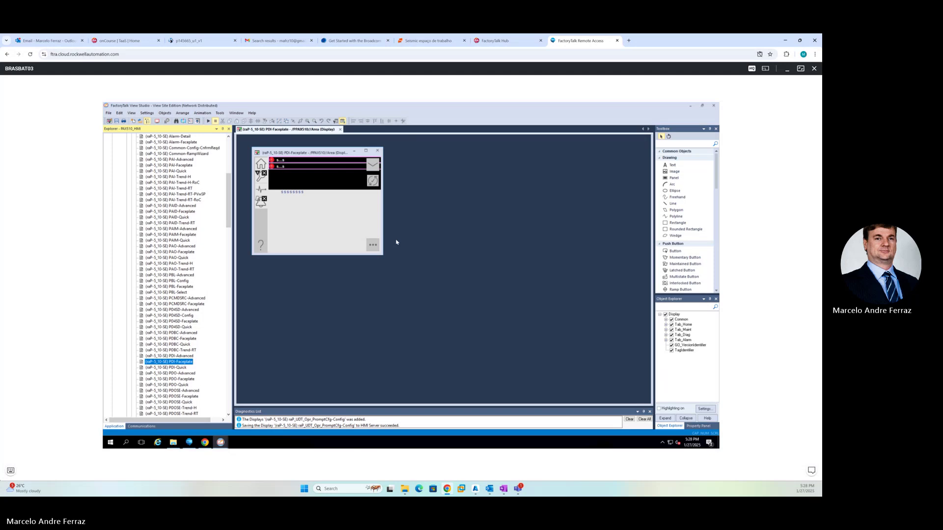
{"action": "left_click", "coordinate": [342, 130]}
{"action": "scroll", "coordinate": [167, 275], "scroll_direction": "down", "scroll_amount": 11}
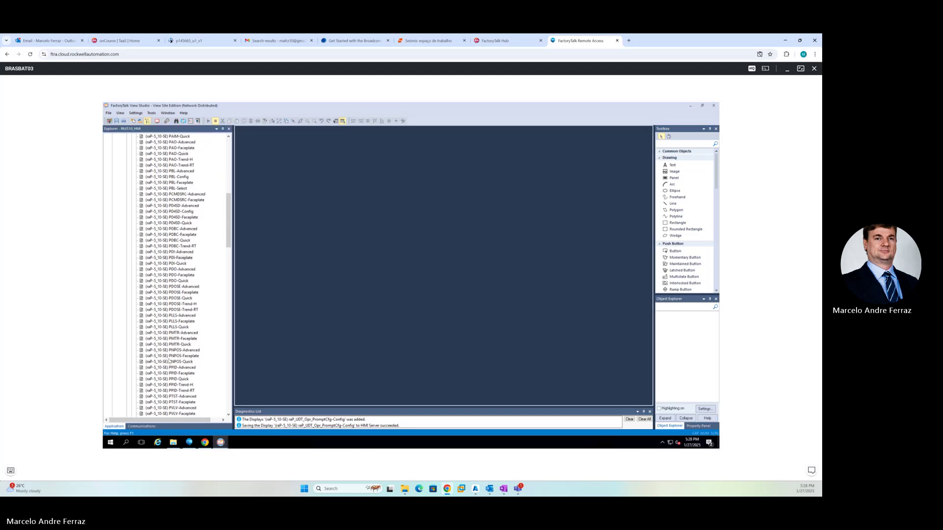
Switch to the Local Station application and examine the displays of PlantPAx_5_10_TemplateWLibrary across its Framework and Objects folders
{"action": "mouse_move", "coordinate": [221, 443]}
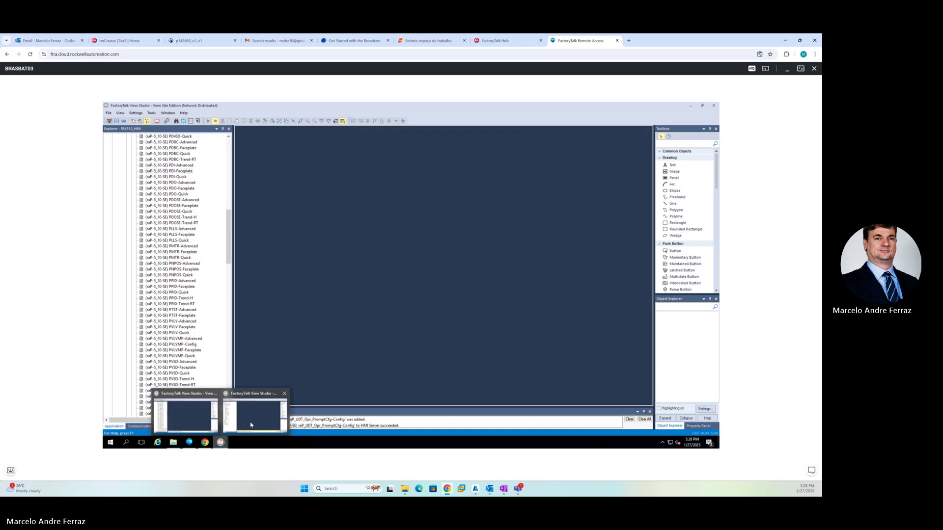
{"action": "left_click", "coordinate": [253, 418]}
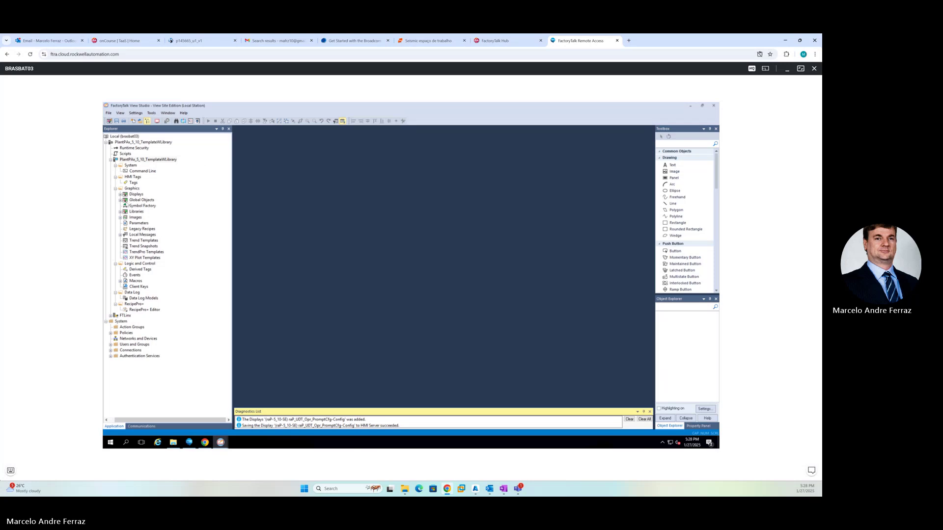
{"action": "left_click", "coordinate": [119, 195]}
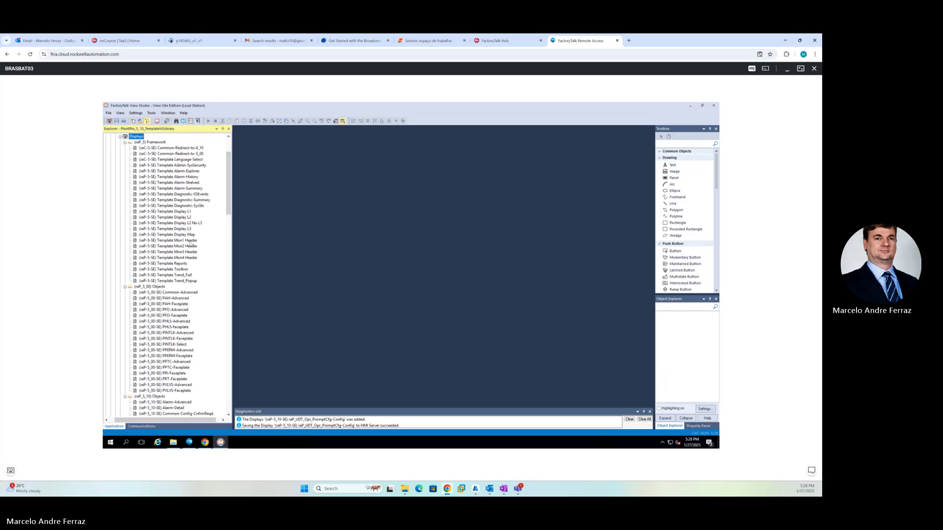
{"action": "scroll", "coordinate": [185, 284], "scroll_direction": "down", "scroll_amount": 20}
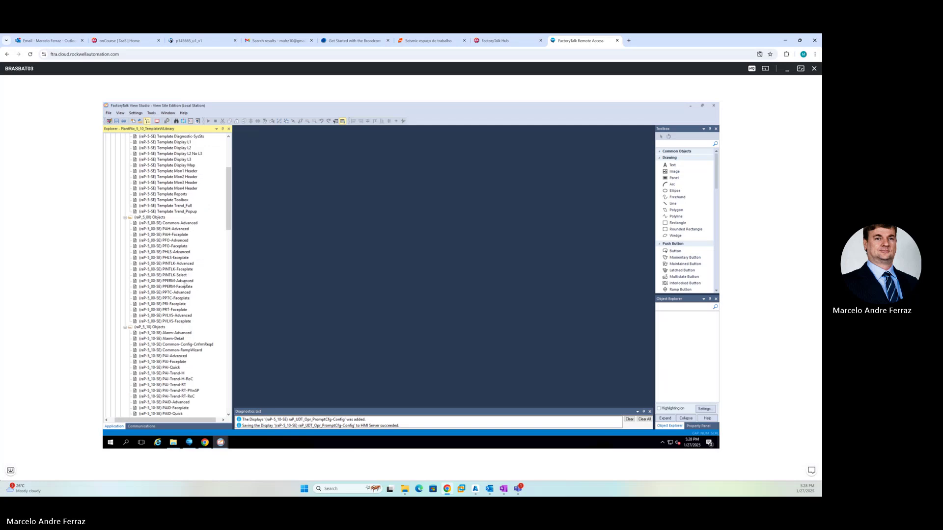
{"action": "scroll", "coordinate": [185, 285], "scroll_direction": "down", "scroll_amount": 20}
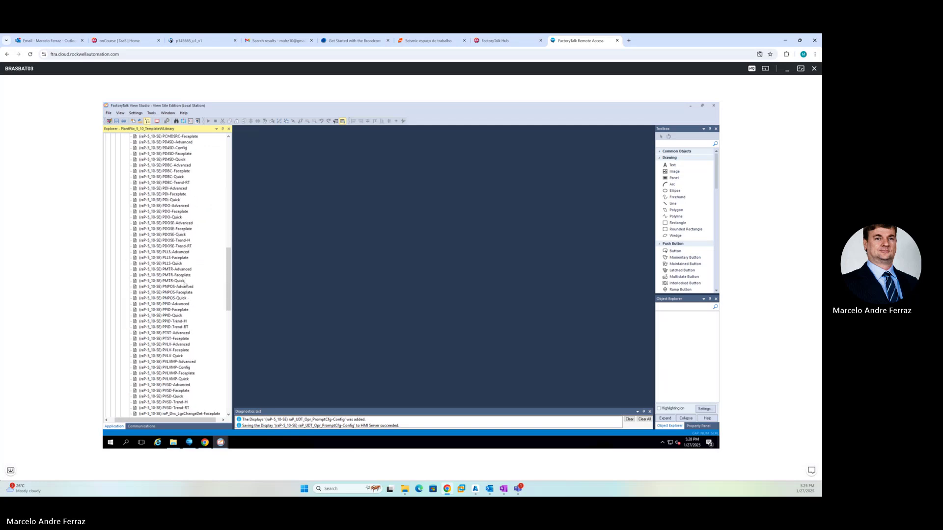
{"action": "scroll", "coordinate": [185, 284], "scroll_direction": "up", "scroll_amount": 16}
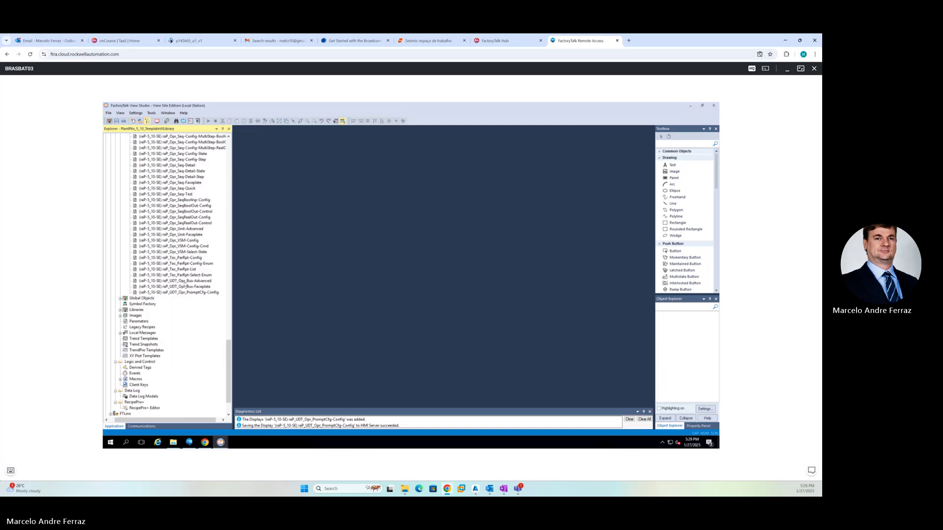
{"action": "scroll", "coordinate": [185, 284], "scroll_direction": "down", "scroll_amount": 15}
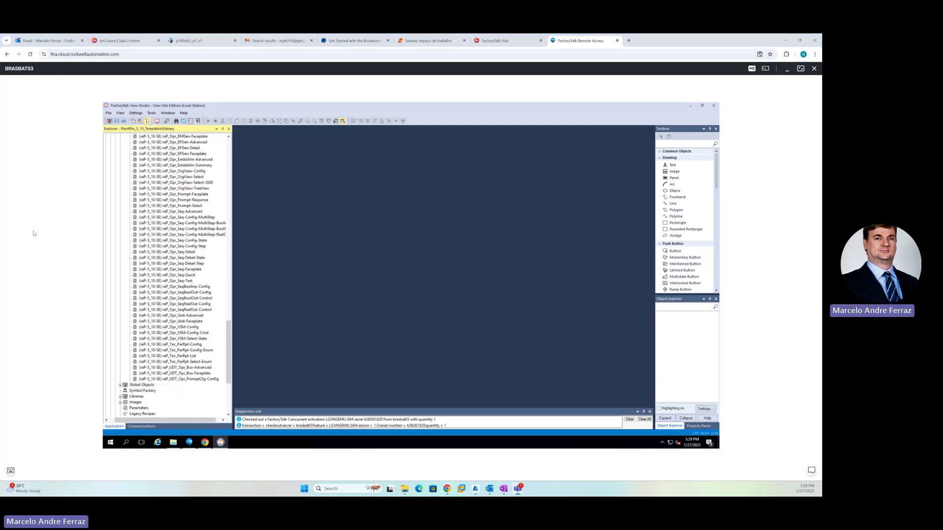
{"action": "scroll", "coordinate": [162, 378], "scroll_direction": "up", "scroll_amount": 4}
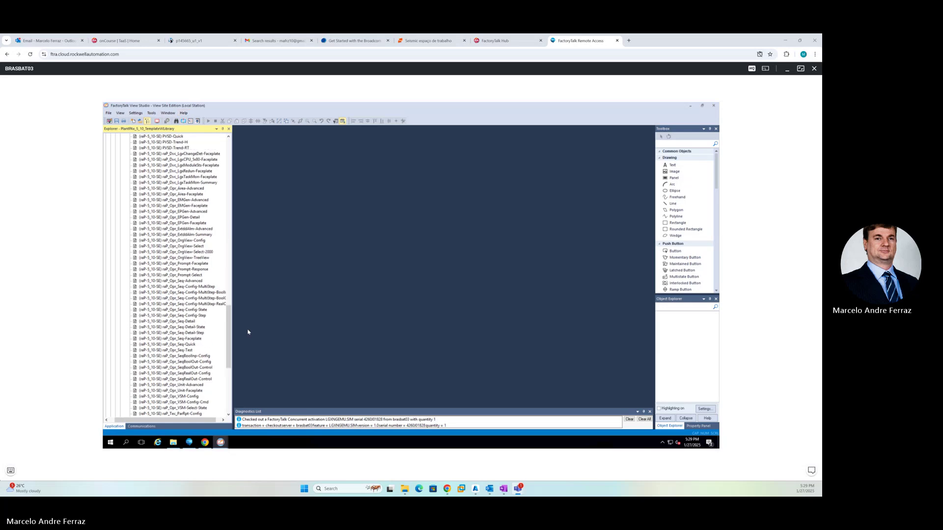
{"action": "left_click_drag", "start_coordinate": [229, 311], "coordinate": [228, 140]}
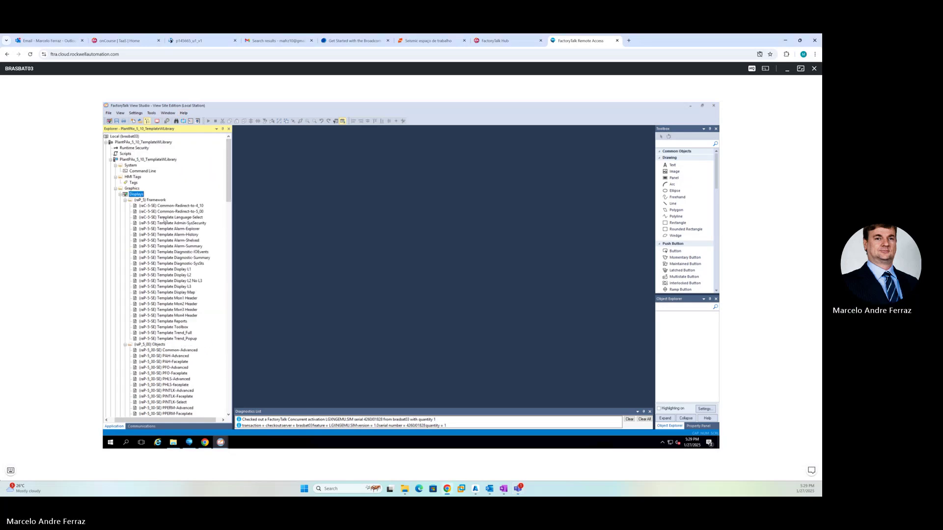
{"action": "scroll", "coordinate": [174, 279], "scroll_direction": "down", "scroll_amount": 8}
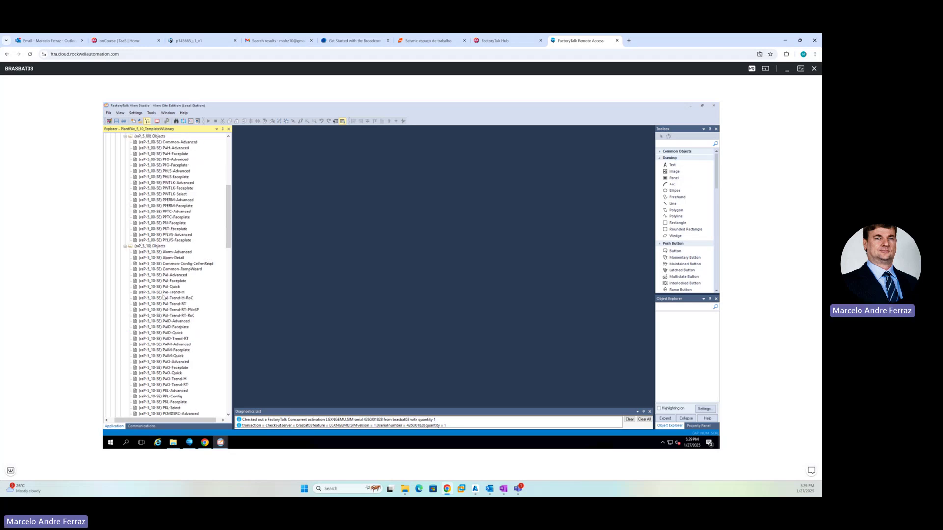
{"action": "scroll", "coordinate": [171, 263], "scroll_direction": "down", "scroll_amount": 20}
{"action": "scroll", "coordinate": [167, 299], "scroll_direction": "up", "scroll_amount": 8}
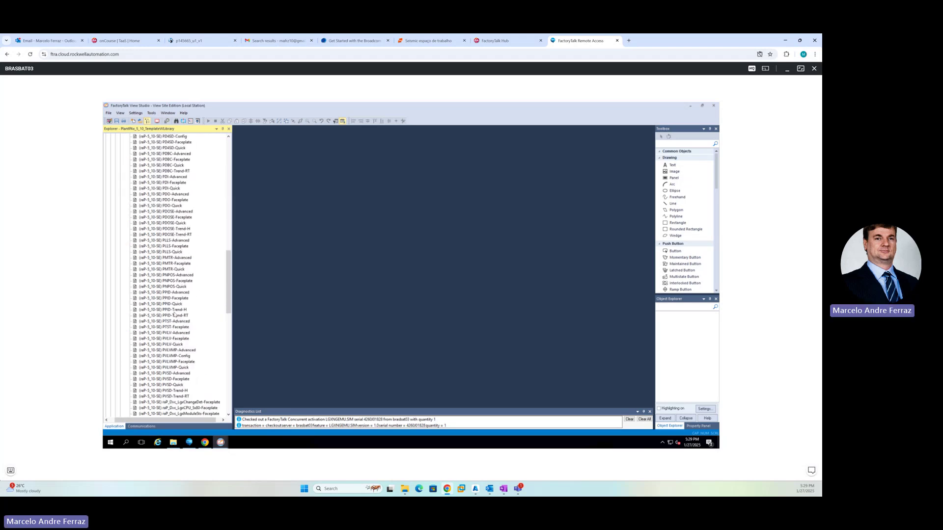
{"action": "scroll", "coordinate": [175, 312], "scroll_direction": "up", "scroll_amount": 14}
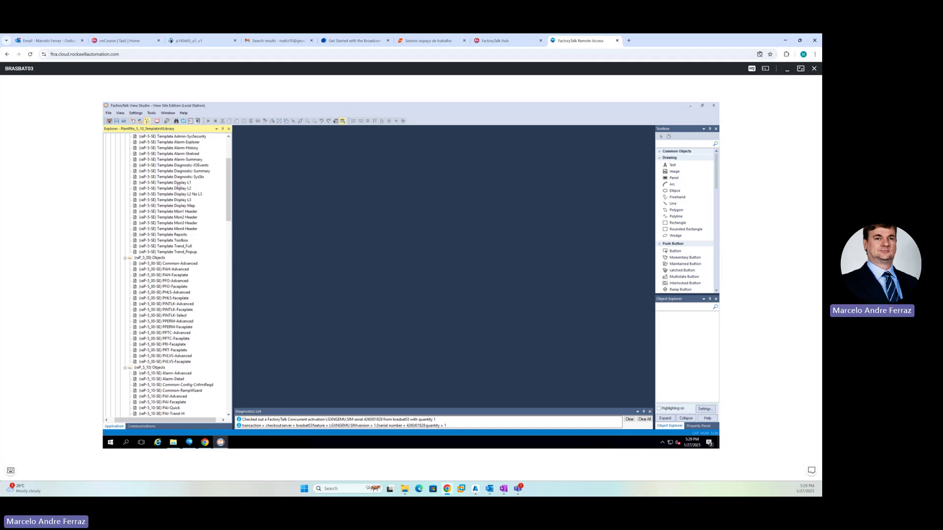
View the (raP-5-SE) Template Display L1 display, close it, and open (raP-5-SE) Template Mon1 Header with its window enlarged to show the Level 2 buttons
{"action": "double_click", "coordinate": [178, 183]}
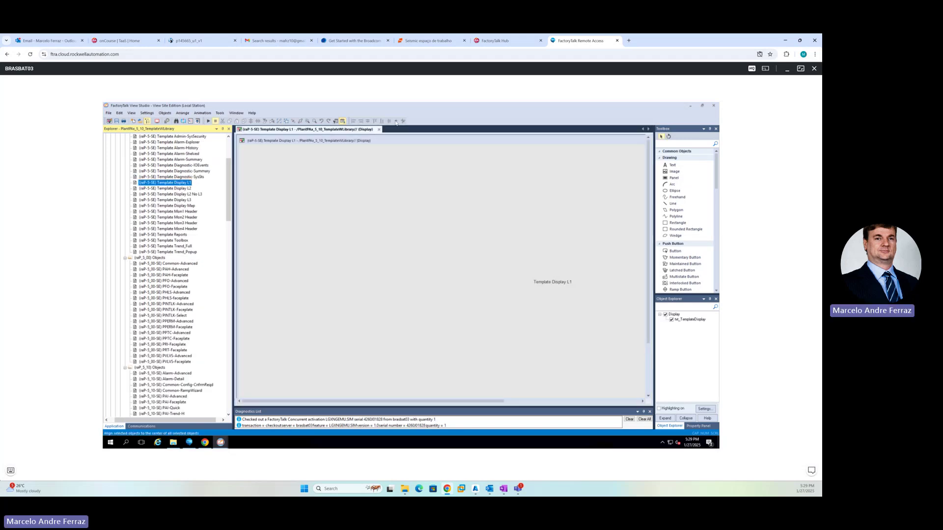
{"action": "left_click", "coordinate": [378, 129]}
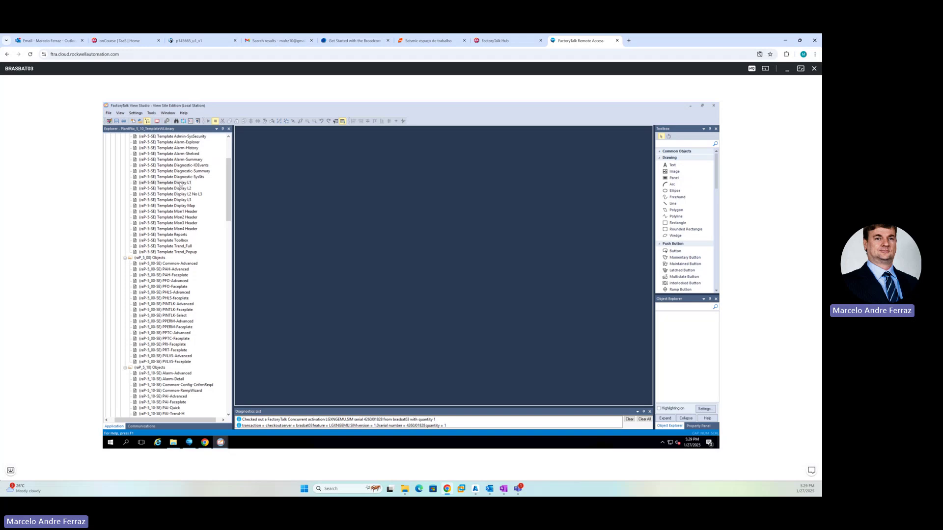
{"action": "double_click", "coordinate": [186, 213]}
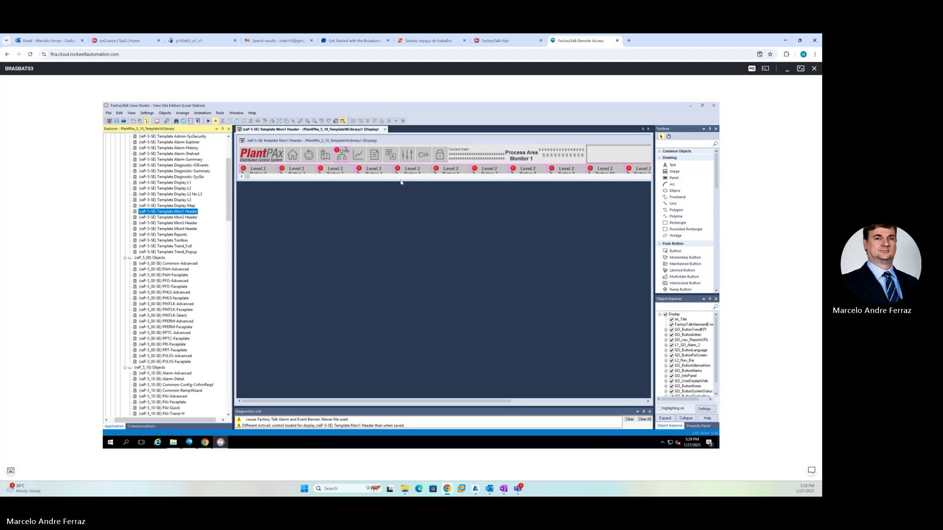
{"action": "left_click", "coordinate": [441, 181]}
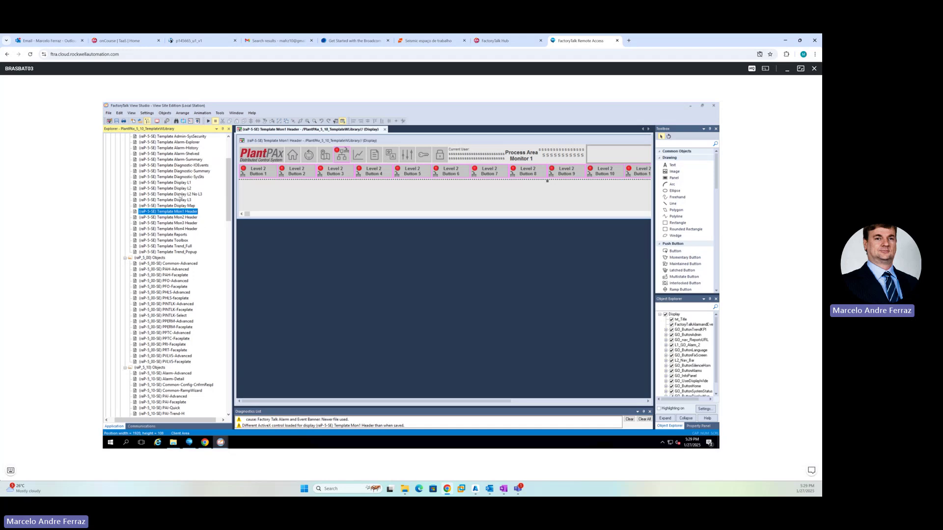
Collapse the (raP_5) Framework, (raP_5_00) Objects and (raP_5_10) Objects folders under the template's displays
{"action": "scroll", "coordinate": [181, 183], "scroll_direction": "up", "scroll_amount": 2}
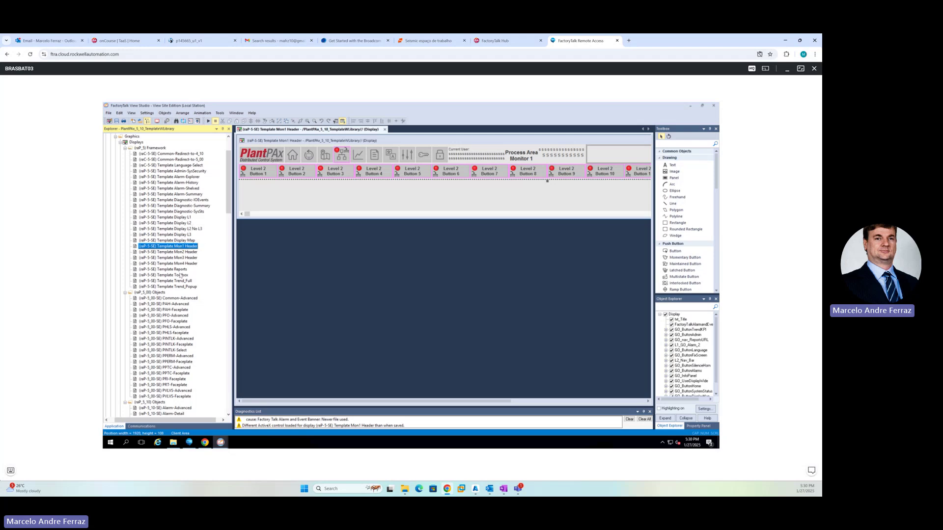
{"action": "left_click", "coordinate": [126, 148]}
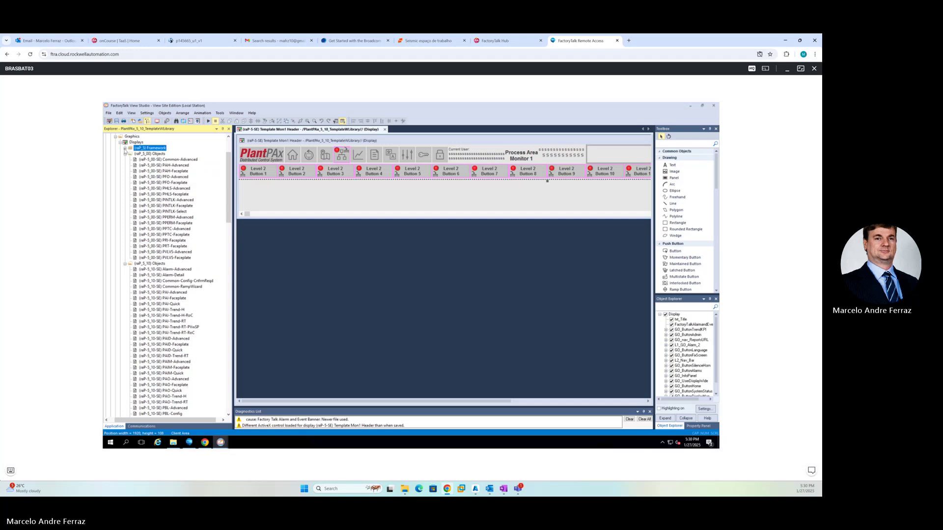
{"action": "left_click", "coordinate": [125, 154]}
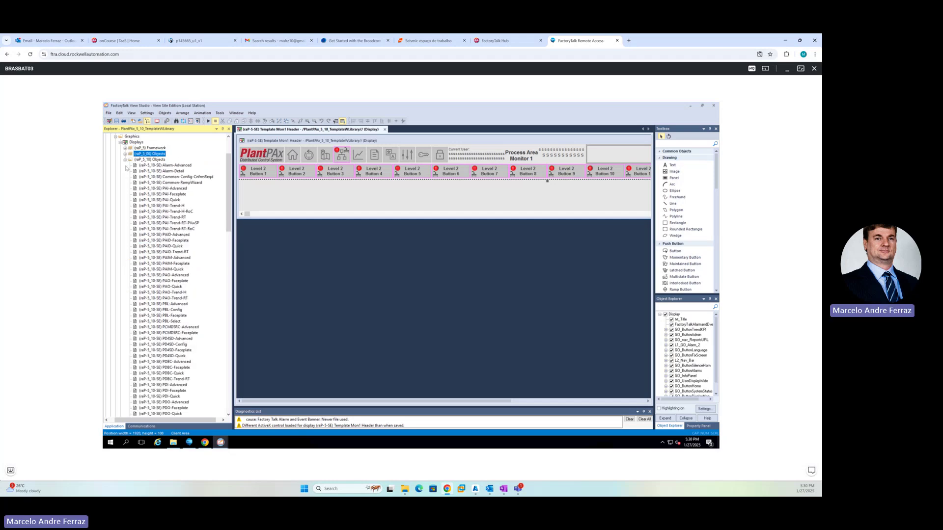
{"action": "left_click", "coordinate": [125, 161]}
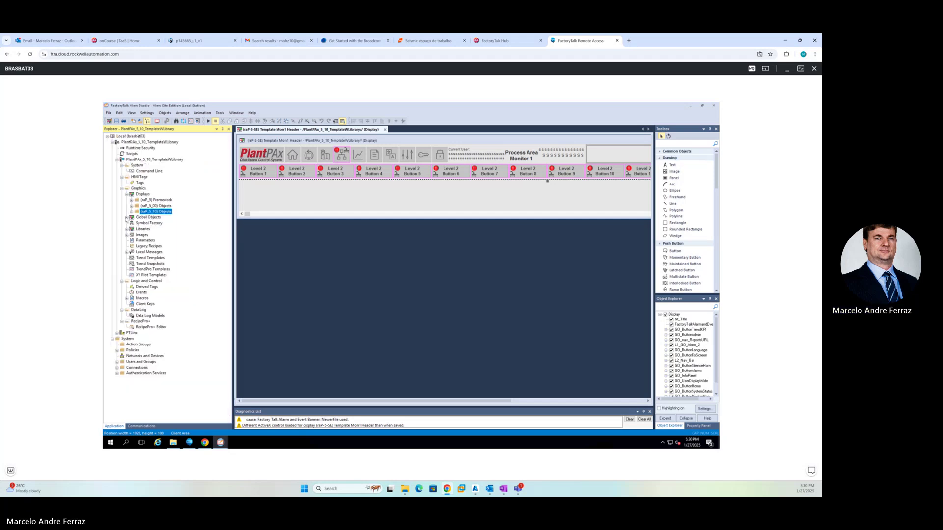
Examine the template's global objects, including the APP header and L1/L2 L3 navigation items, and return to the Network Distributed application's displays
{"action": "double_click", "coordinate": [147, 217]}
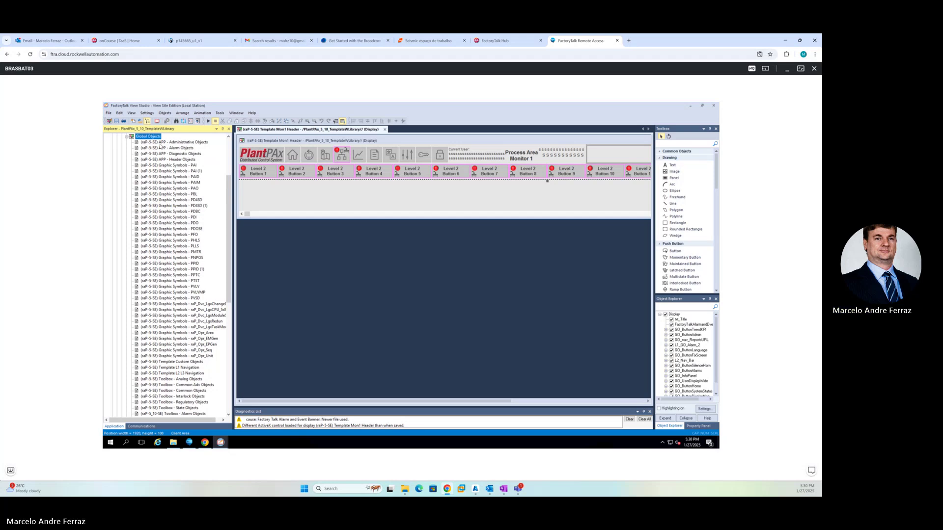
{"action": "left_click", "coordinate": [177, 143]}
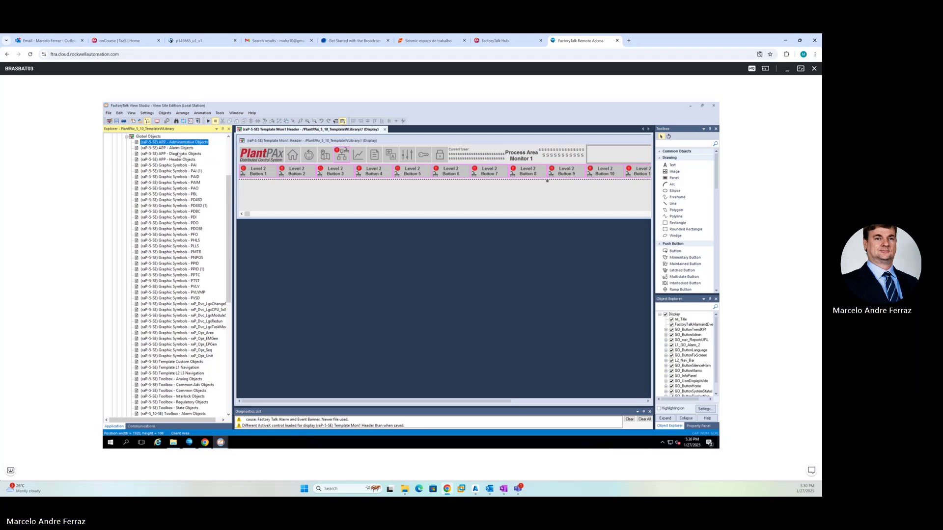
{"action": "left_click", "coordinate": [179, 161]}
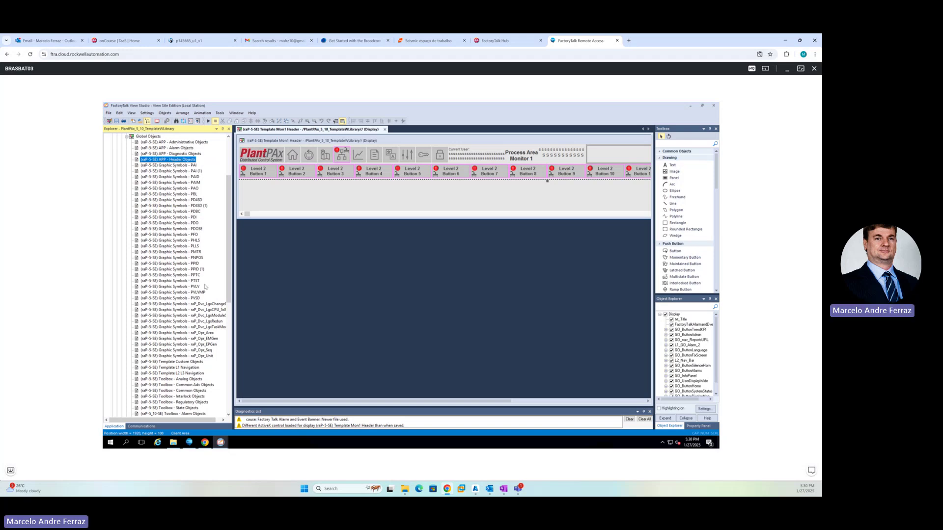
{"action": "scroll", "coordinate": [170, 345], "scroll_direction": "down", "scroll_amount": 6}
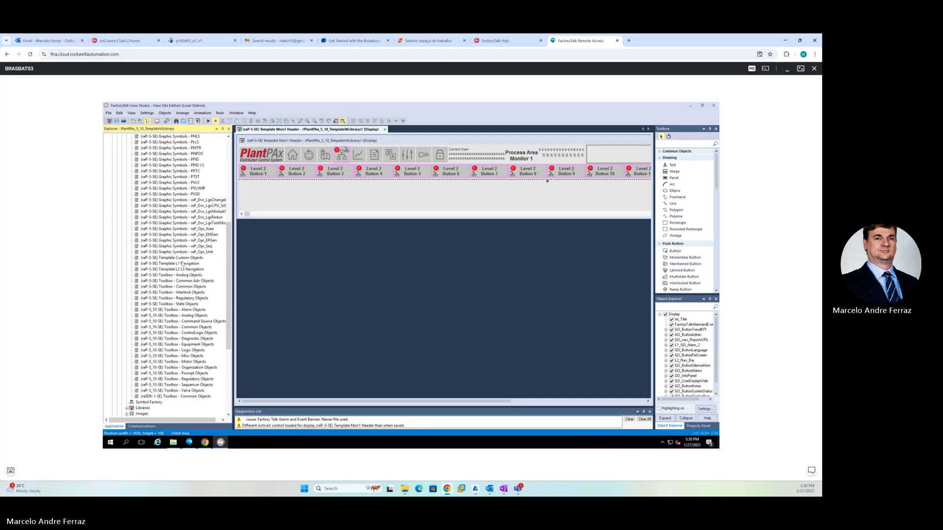
{"action": "left_click", "coordinate": [182, 264]}
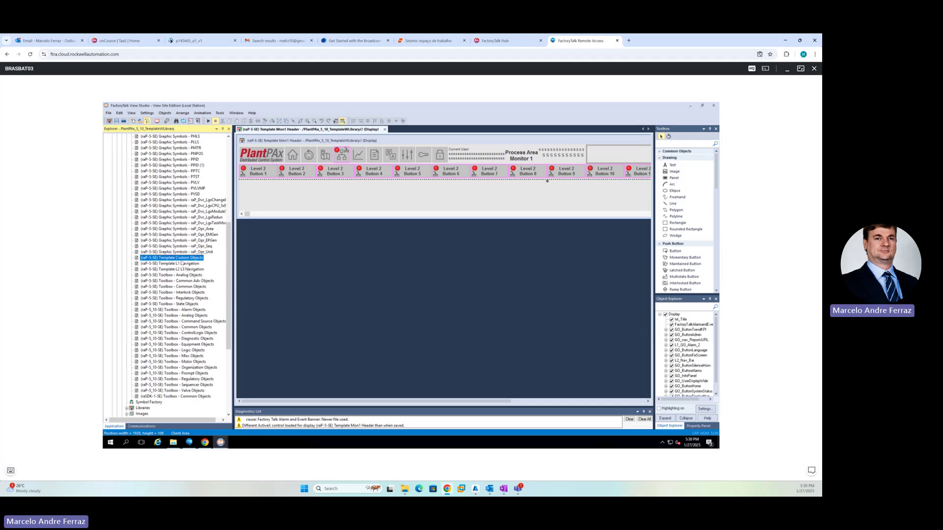
{"action": "left_click", "coordinate": [184, 269]}
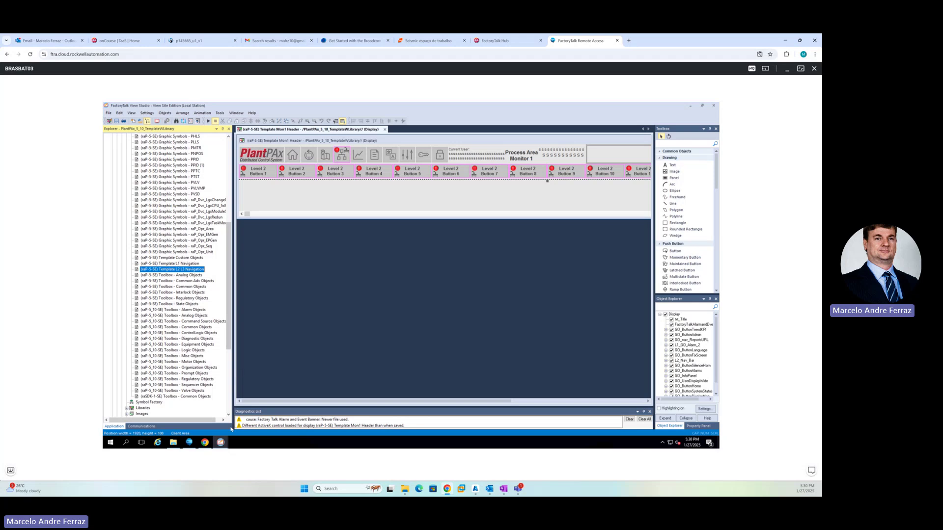
{"action": "left_click", "coordinate": [185, 415]}
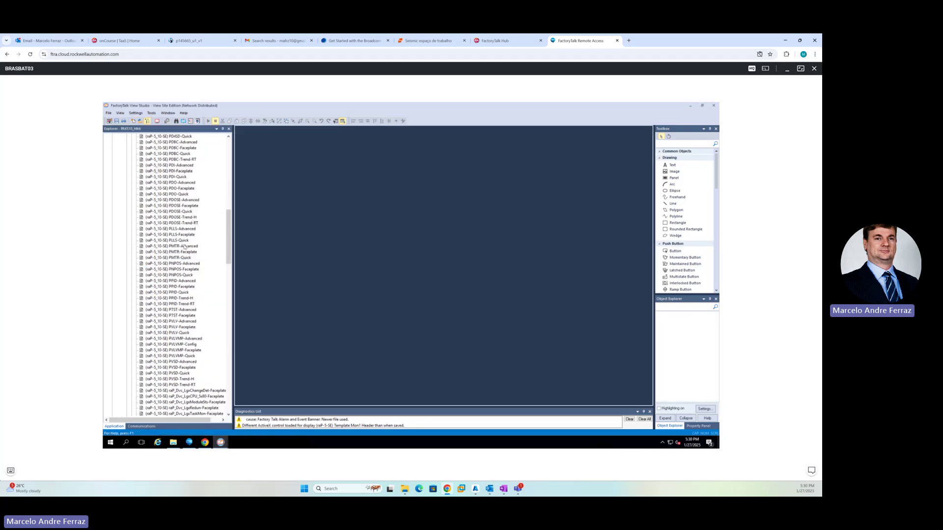
{"action": "scroll", "coordinate": [184, 247], "scroll_direction": "up", "scroll_amount": 15}
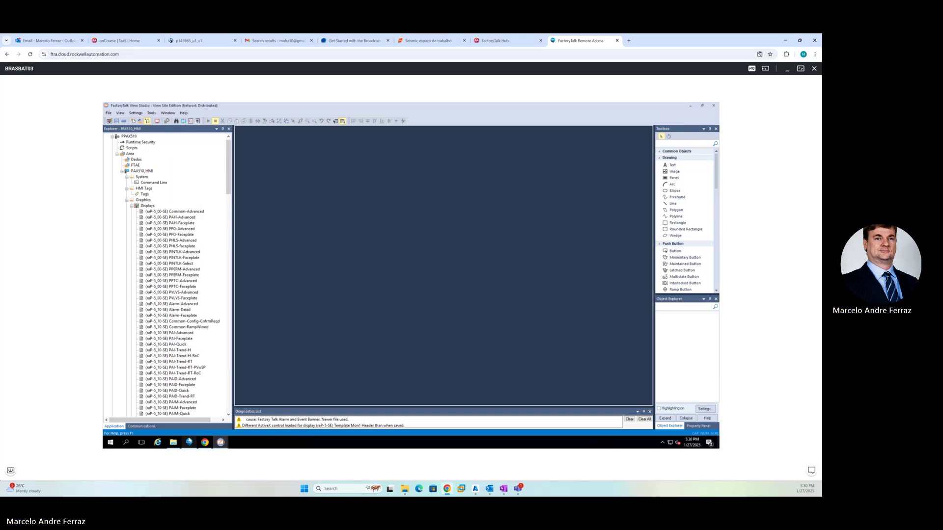
Switch to File Explorer and open C:\Users\Public\Public Documents\RSView Enterprise\SE\HMI Projects
{"action": "left_click", "coordinate": [172, 442]}
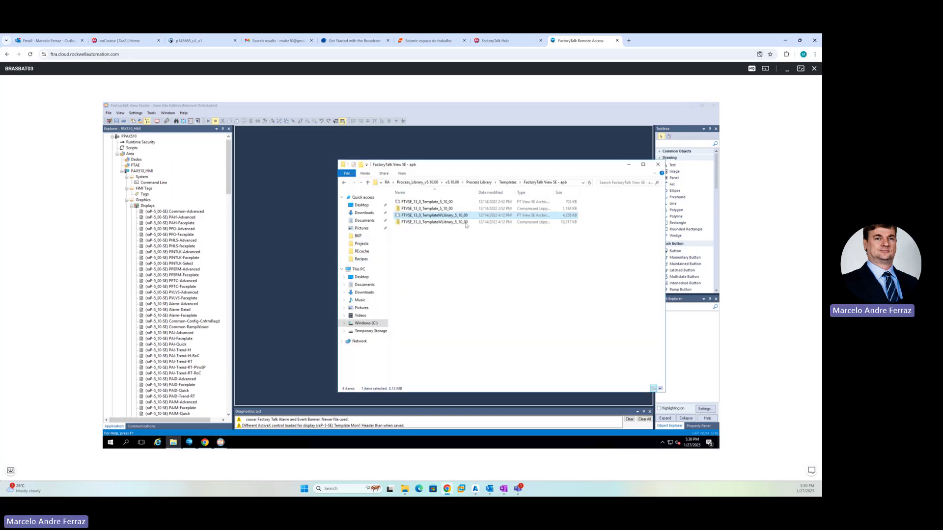
{"action": "left_click", "coordinate": [357, 323]}
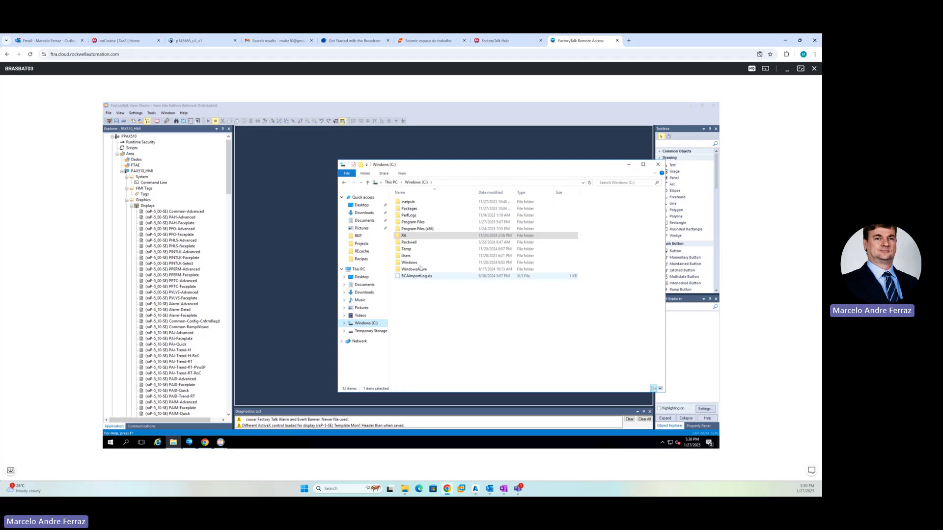
{"action": "double_click", "coordinate": [413, 258]}
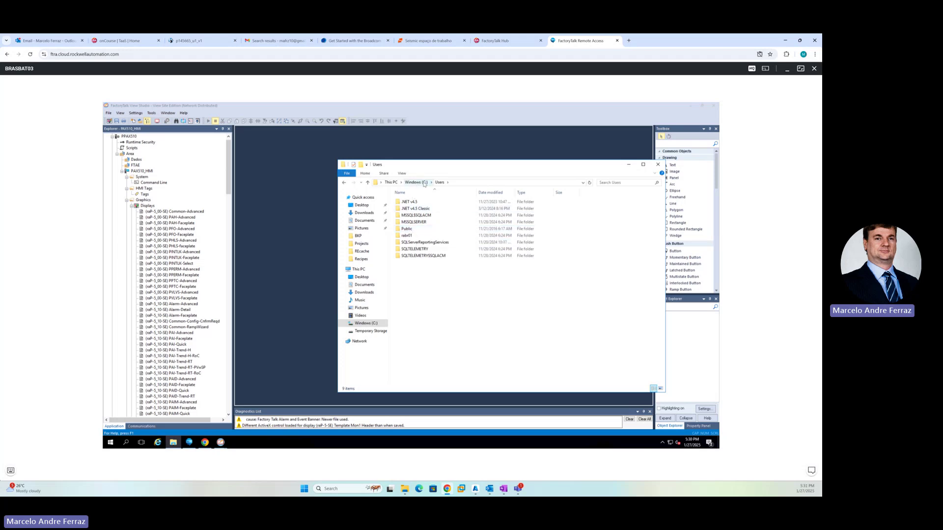
{"action": "double_click", "coordinate": [413, 229]}
{"action": "double_click", "coordinate": [422, 202]}
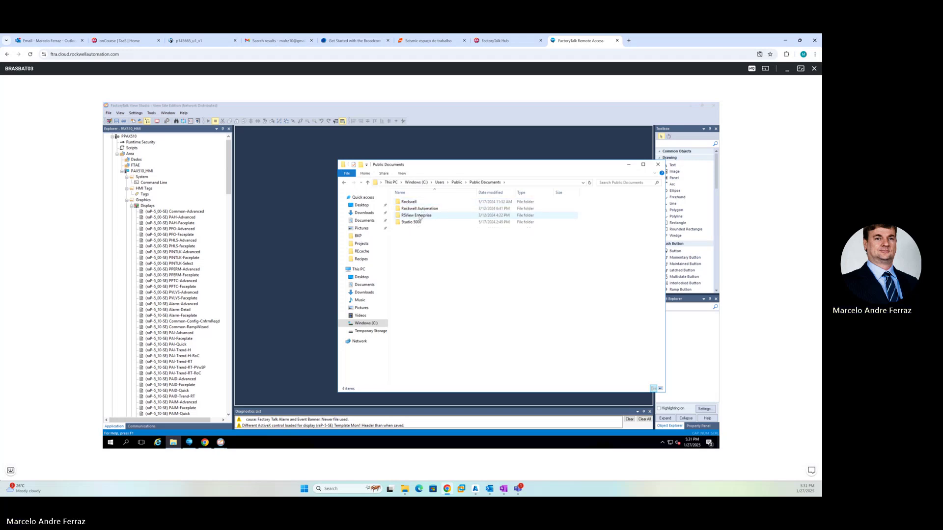
{"action": "double_click", "coordinate": [420, 216]}
{"action": "left_click", "coordinate": [416, 222]}
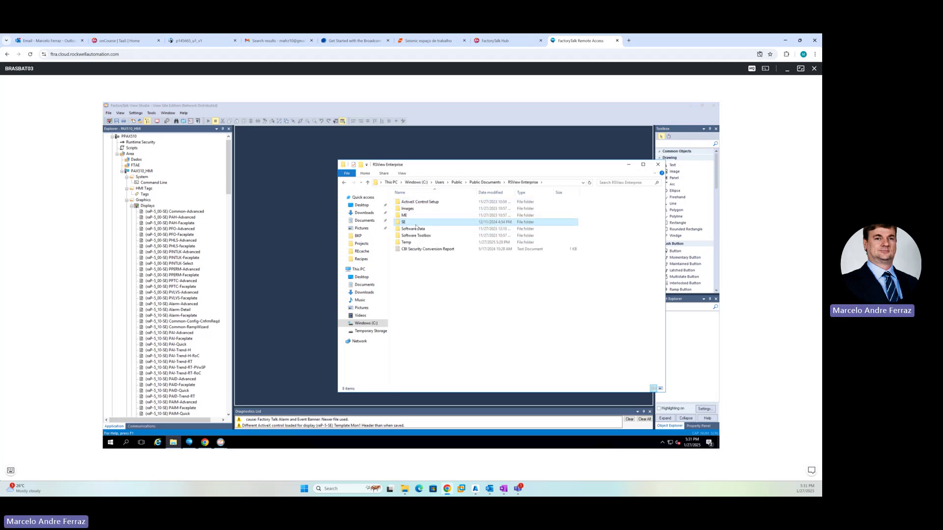
{"action": "double_click", "coordinate": [416, 224]}
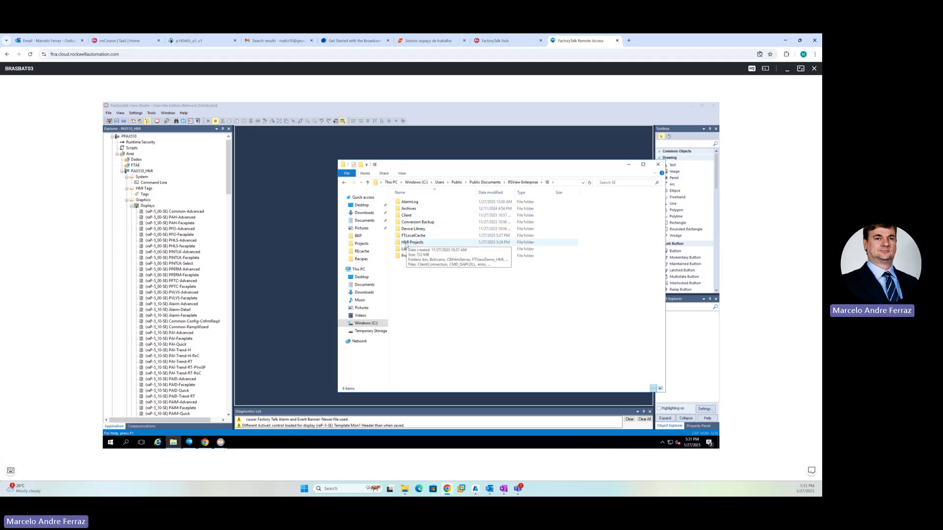
{"action": "double_click", "coordinate": [412, 242]}
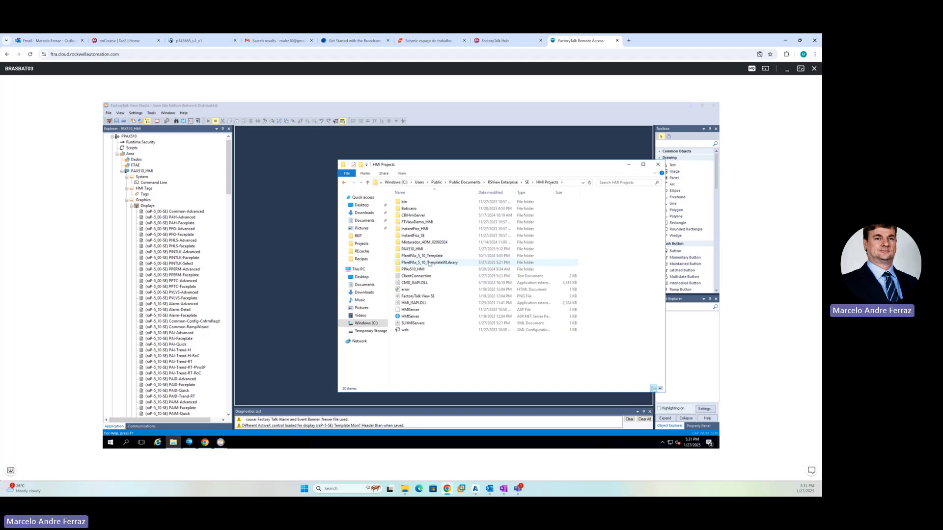
Open the Images folder inside the PlantPAx_5_10_Template project and select all of its image files
{"action": "double_click", "coordinate": [427, 258]}
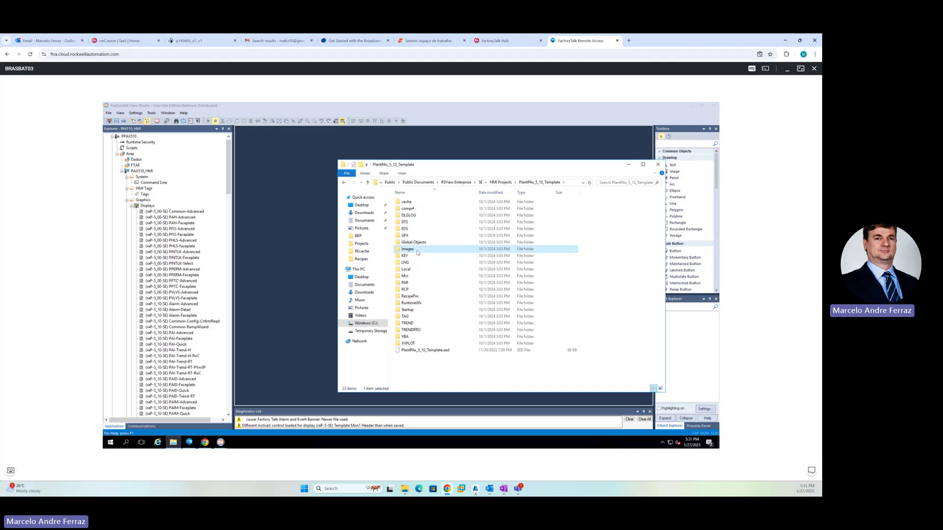
{"action": "double_click", "coordinate": [417, 251]}
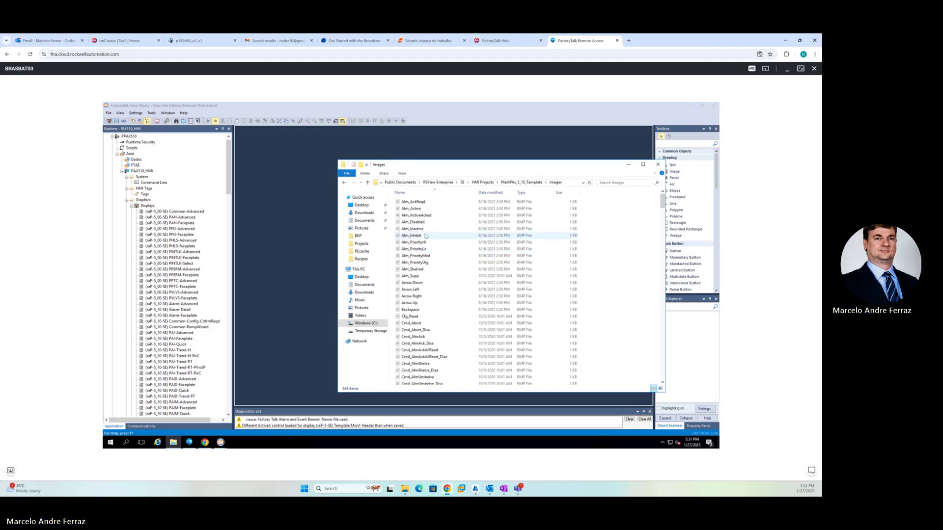
{"action": "key", "text": "ctrl+a"}
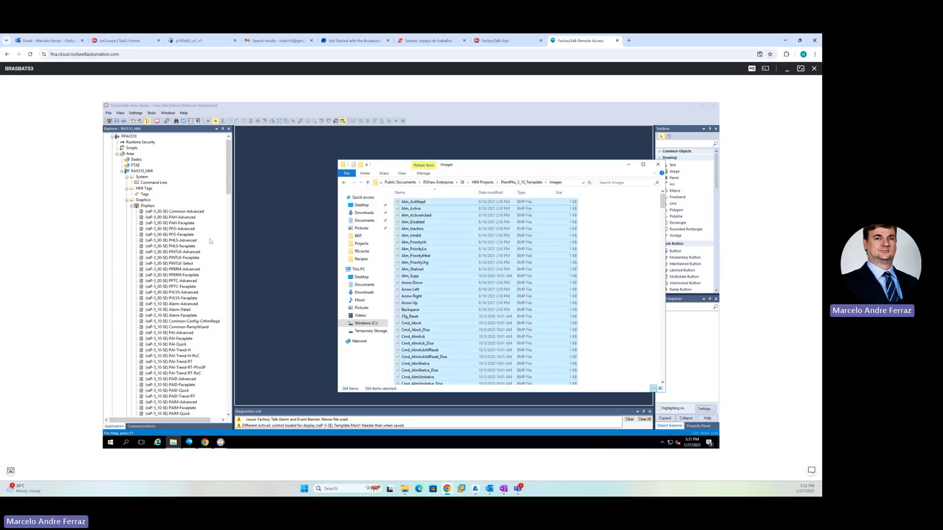
Return to the Network Distributed application and collapse its Displays and Global Objects lists under Graphics
{"action": "left_click", "coordinate": [131, 208]}
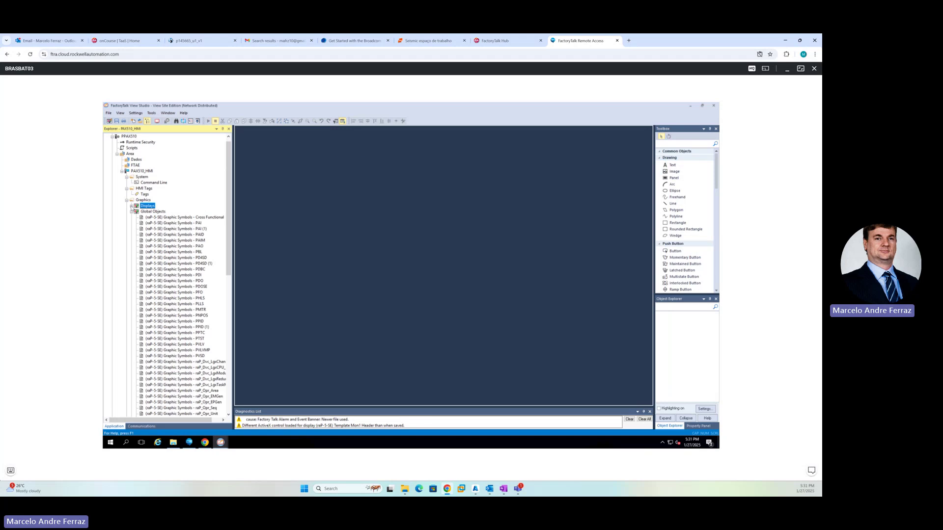
{"action": "left_click", "coordinate": [131, 211]}
{"action": "left_click", "coordinate": [141, 218]}
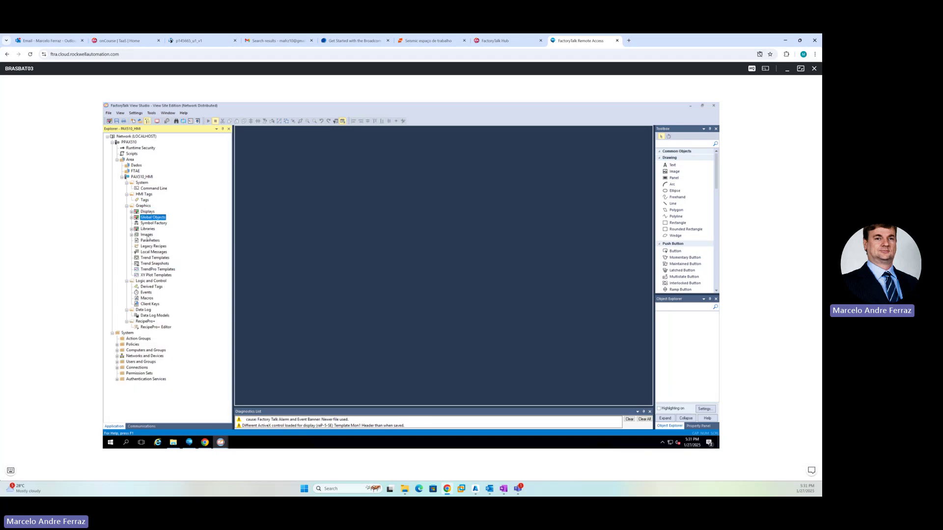
Start adding components to Images and browse to the Images folder of PlantPAx_5_10_Template under RSView Enterprise\SE\HMI Projects
{"action": "right_click", "coordinate": [147, 235]}
{"action": "left_click", "coordinate": [176, 241]}
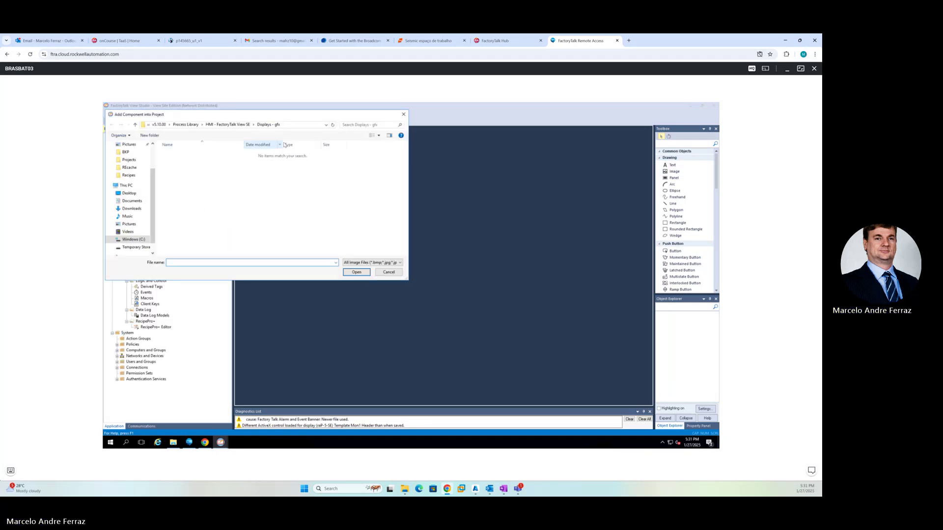
{"action": "left_click", "coordinate": [132, 239]}
{"action": "double_click", "coordinate": [173, 208]}
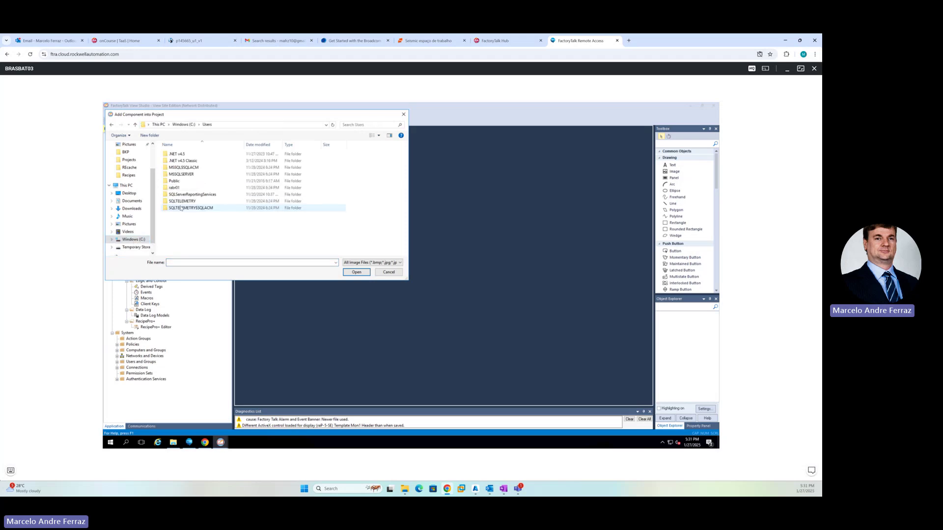
{"action": "double_click", "coordinate": [190, 182]}
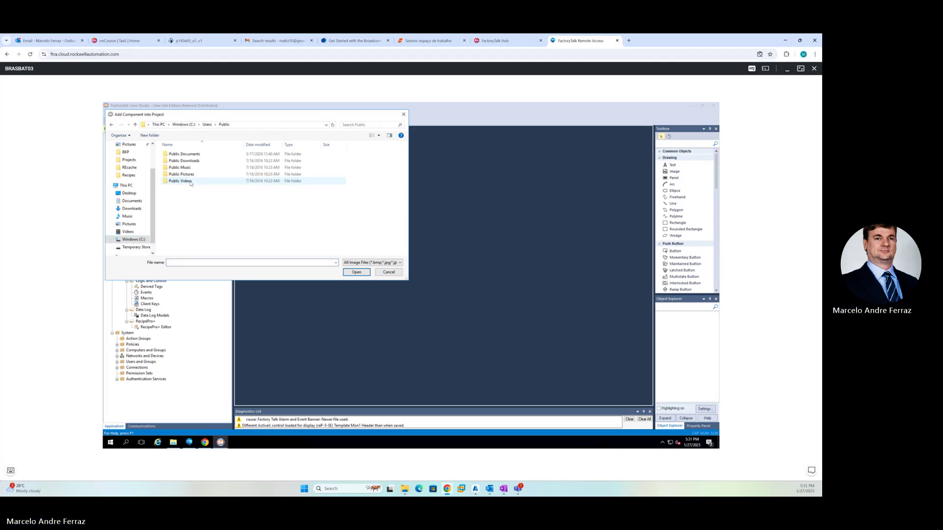
{"action": "double_click", "coordinate": [191, 154]}
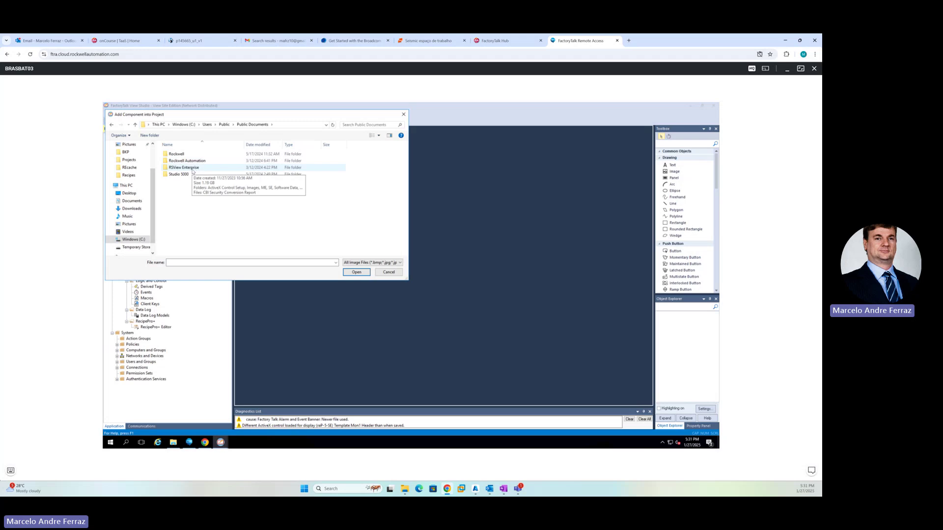
{"action": "double_click", "coordinate": [194, 169]}
{"action": "double_click", "coordinate": [188, 175]}
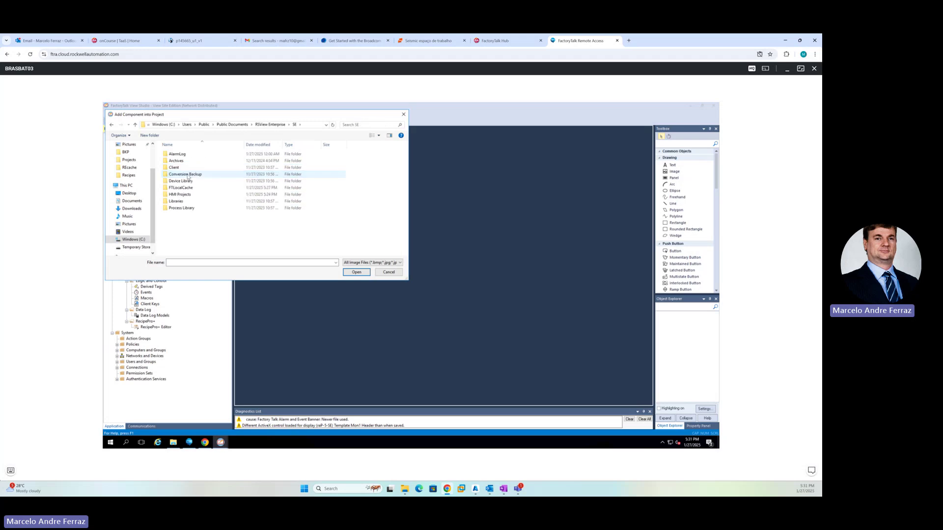
{"action": "double_click", "coordinate": [180, 195]}
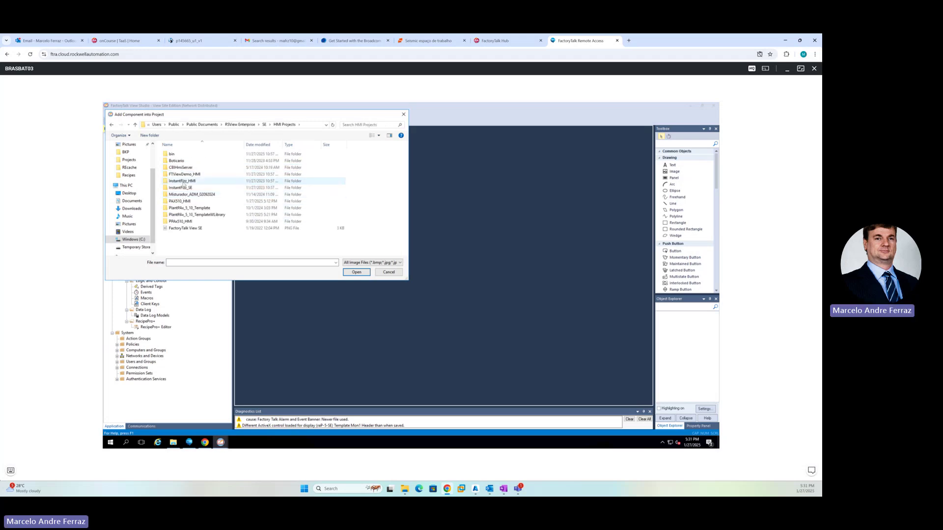
{"action": "double_click", "coordinate": [185, 208]}
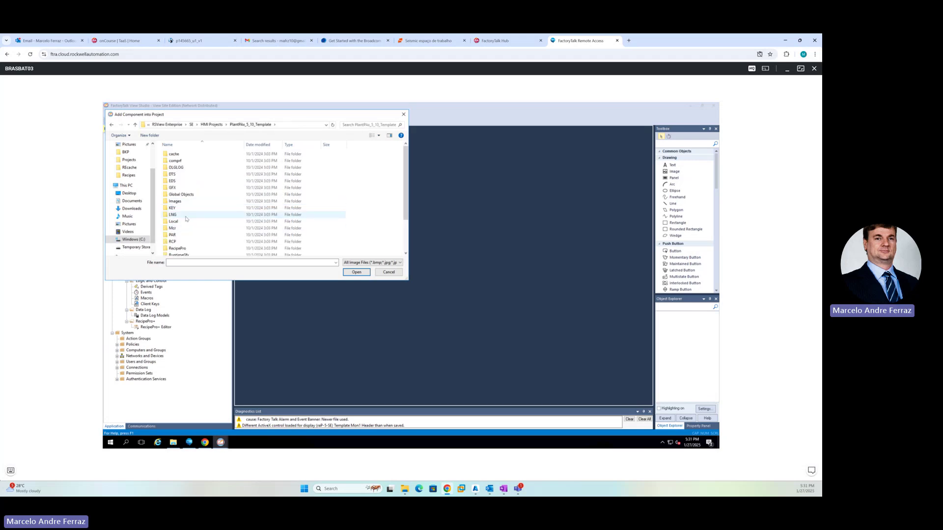
{"action": "double_click", "coordinate": [189, 203]}
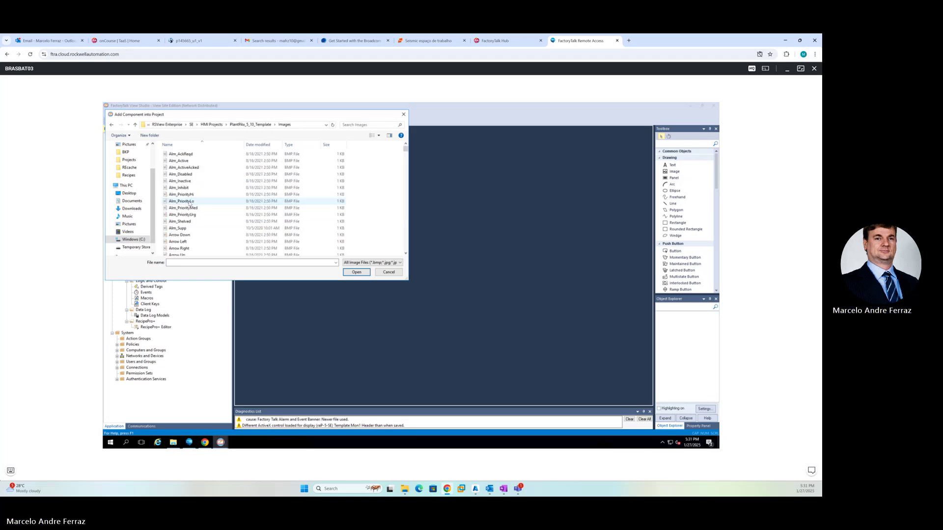
Add all of the template's image files to the project, overwriting every existing image of the same name
{"action": "key", "text": "ctrl+a"}
{"action": "left_click", "coordinate": [352, 273]}
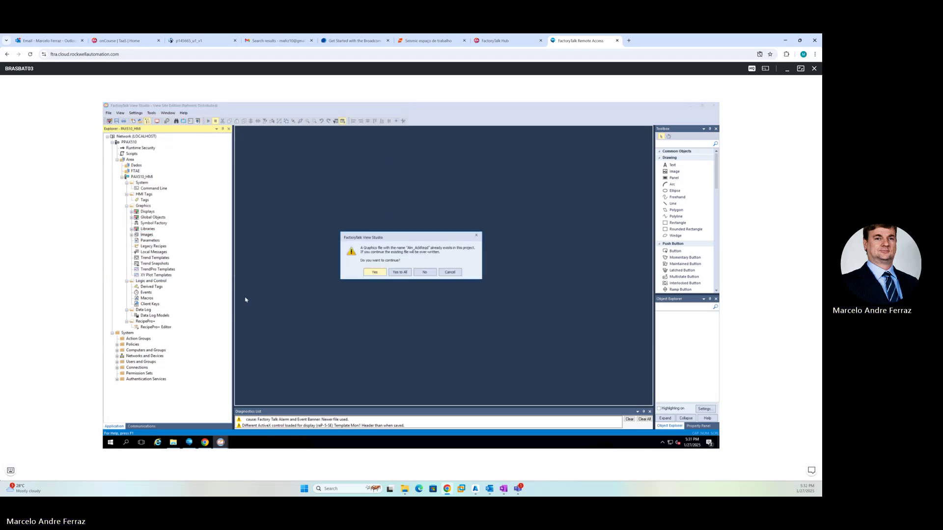
{"action": "left_click", "coordinate": [403, 273]}
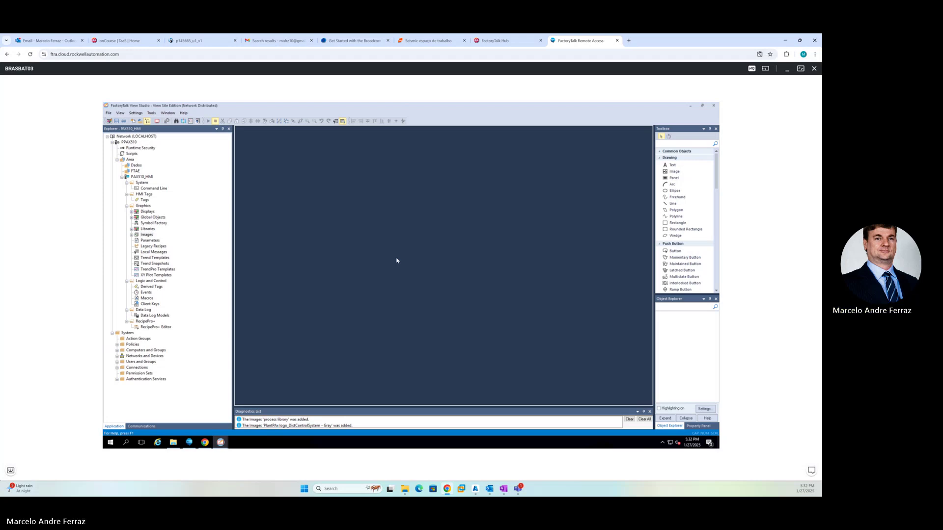
Add all files from the template's Global Objects folder to the application's global objects
{"action": "right_click", "coordinate": [154, 218]}
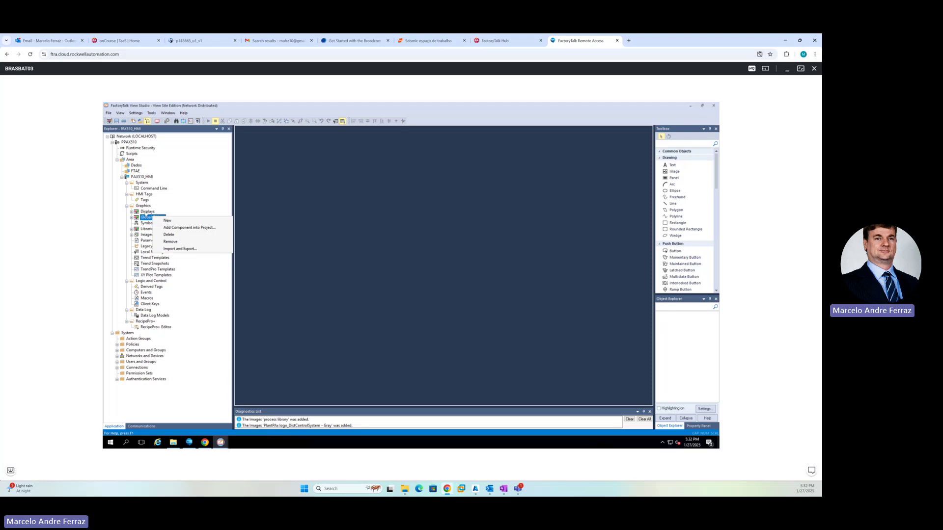
{"action": "left_click", "coordinate": [171, 228]}
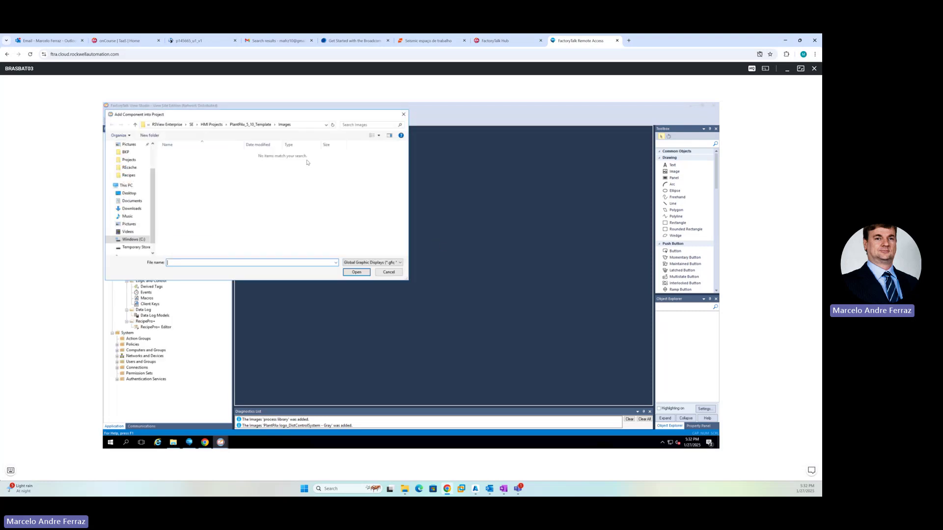
{"action": "left_click", "coordinate": [250, 124]}
{"action": "double_click", "coordinate": [202, 195]}
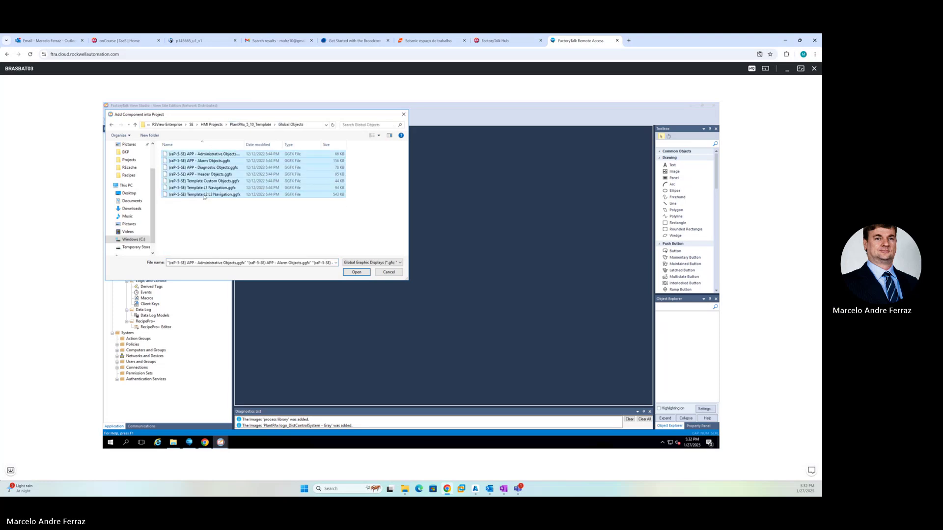
{"action": "key", "text": "ctrl+a"}
{"action": "left_click", "coordinate": [362, 273]}
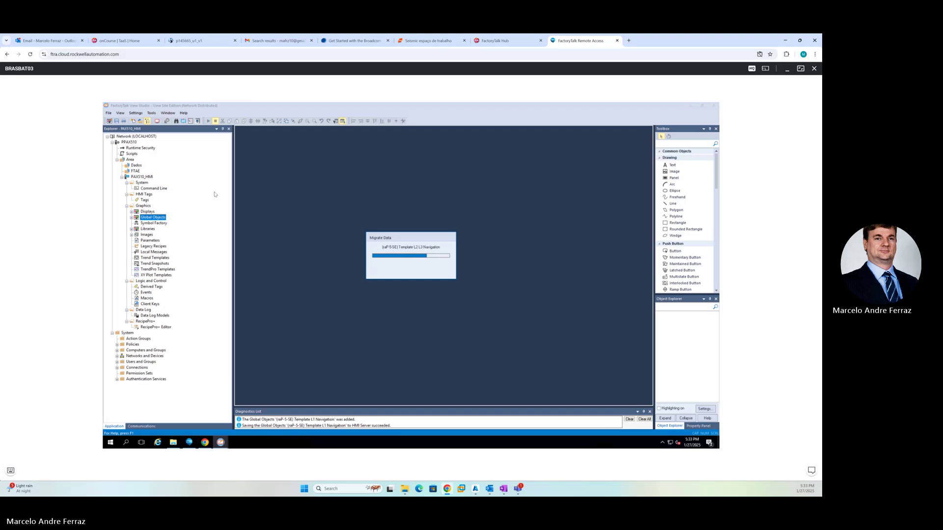
Add all display files from the template's GFX folder to the application's displays
{"action": "right_click", "coordinate": [147, 213]}
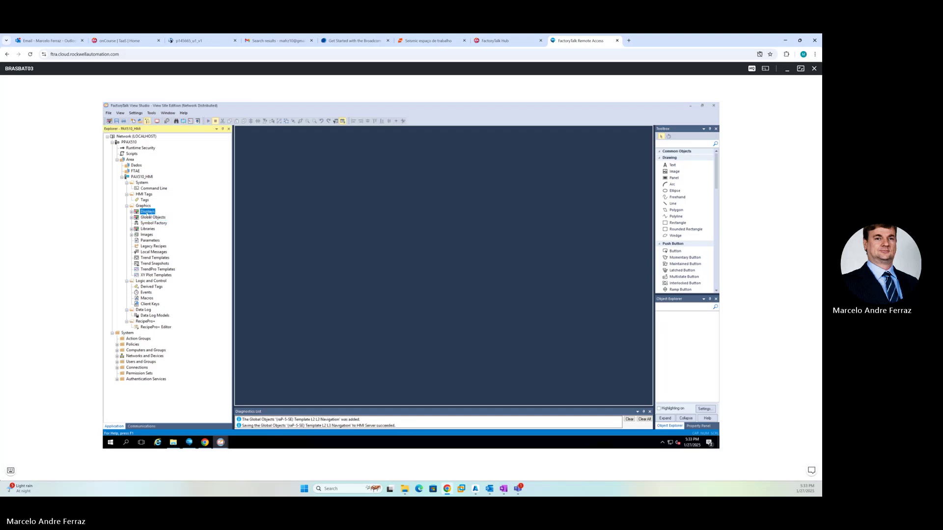
{"action": "left_click", "coordinate": [165, 225]}
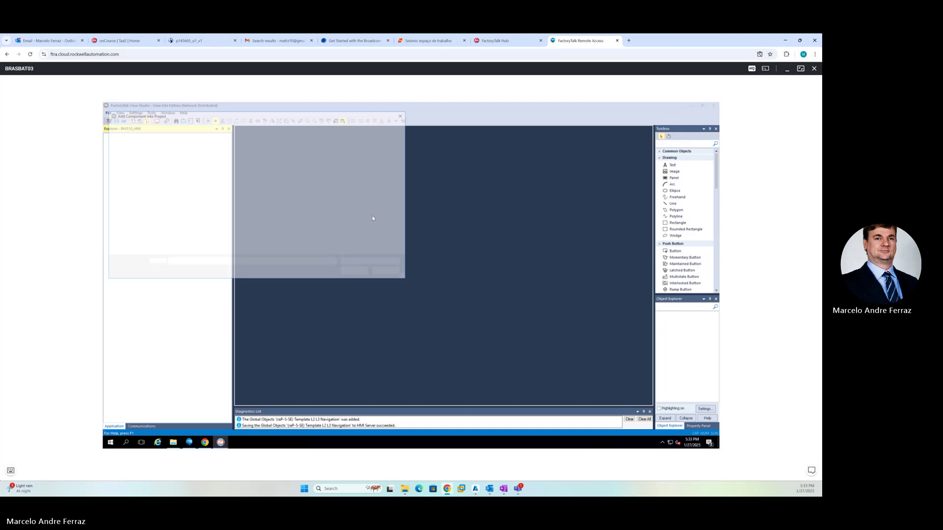
{"action": "left_click", "coordinate": [251, 125]}
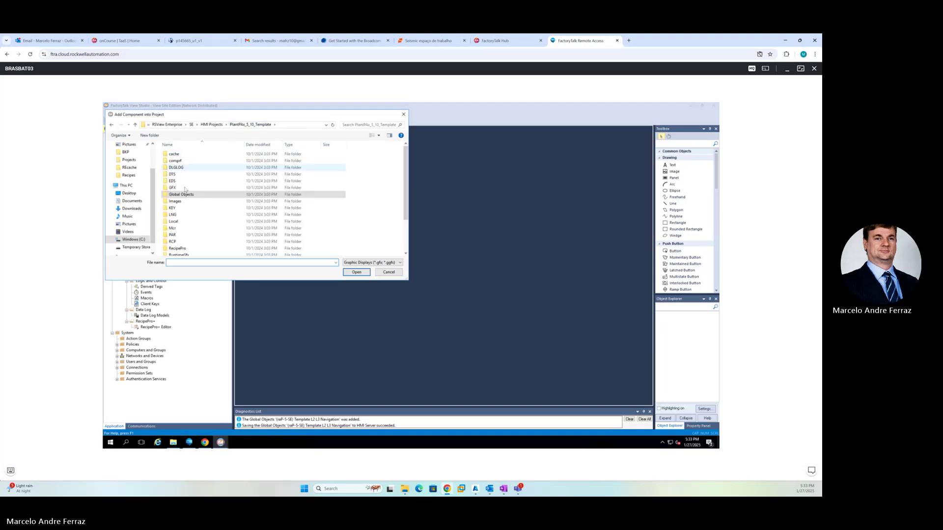
{"action": "double_click", "coordinate": [178, 192]}
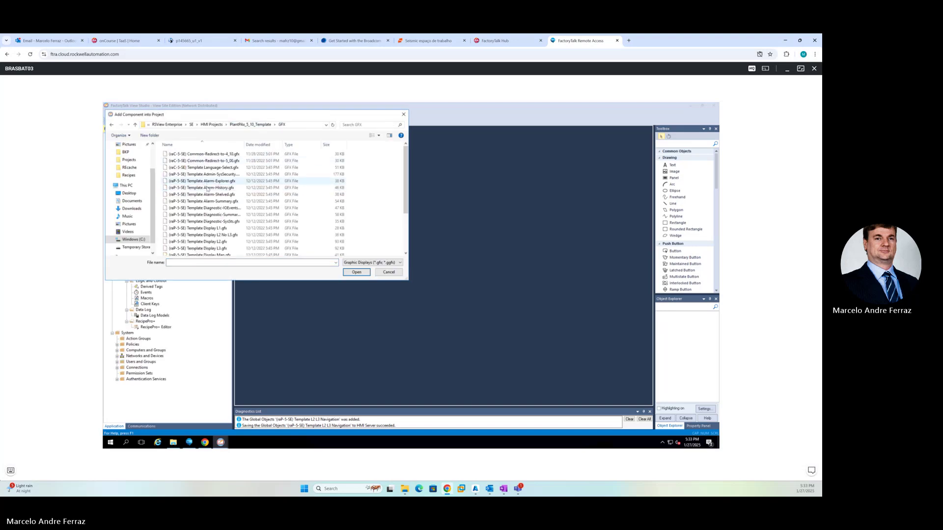
{"action": "scroll", "coordinate": [226, 211], "scroll_direction": "down", "scroll_amount": 3}
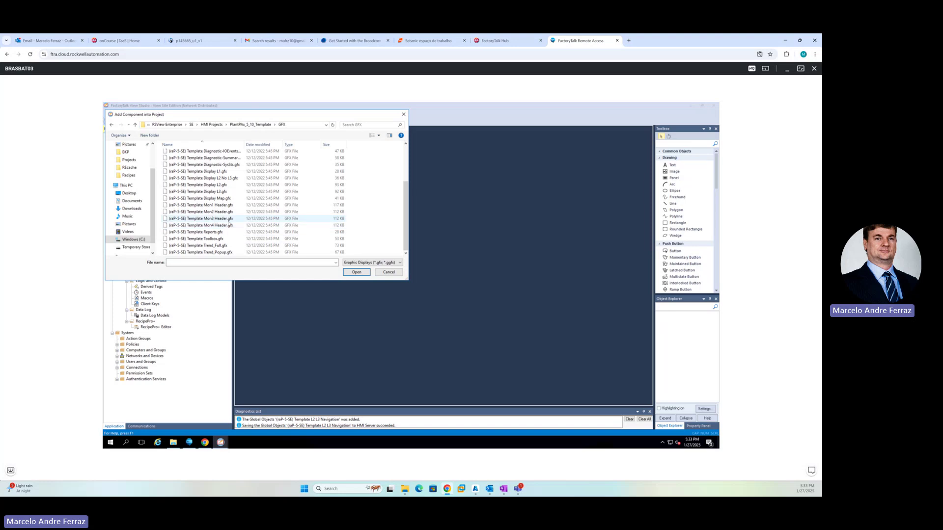
{"action": "key", "text": "ctrl+a"}
{"action": "left_click", "coordinate": [357, 272]}
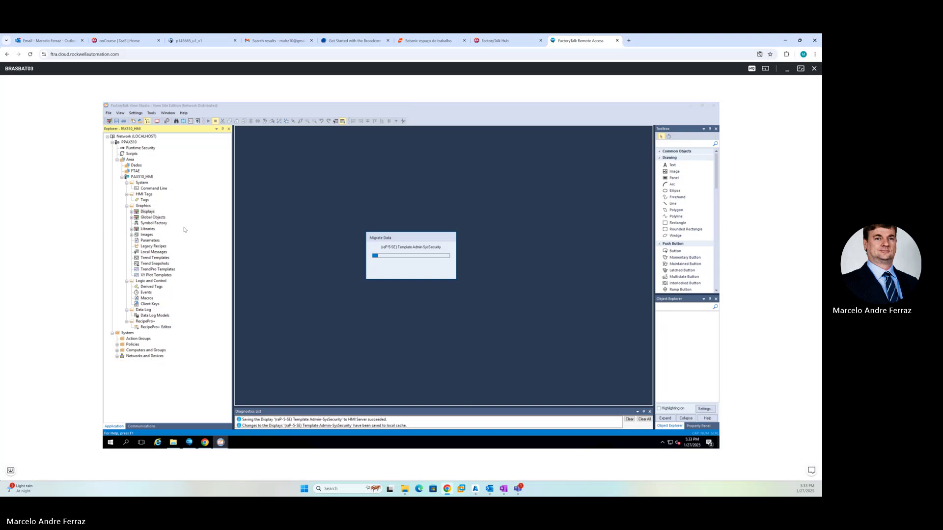
Switch to File Explorer and open C:\RA\Process_Library_v5.10.00\v5.10.00\Process Library\HMI - FactoryTalk View SE\Macros - mcr
{"action": "left_click", "coordinate": [173, 442]}
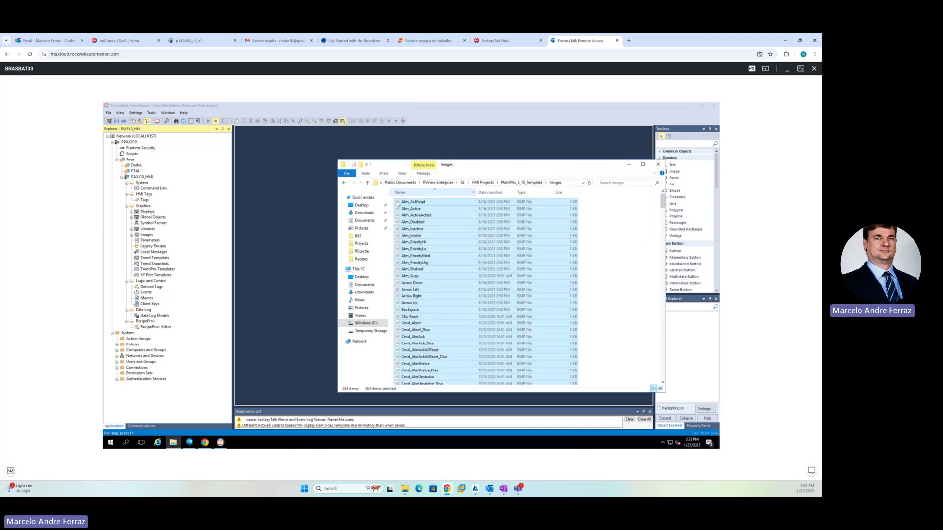
{"action": "left_click", "coordinate": [366, 323]}
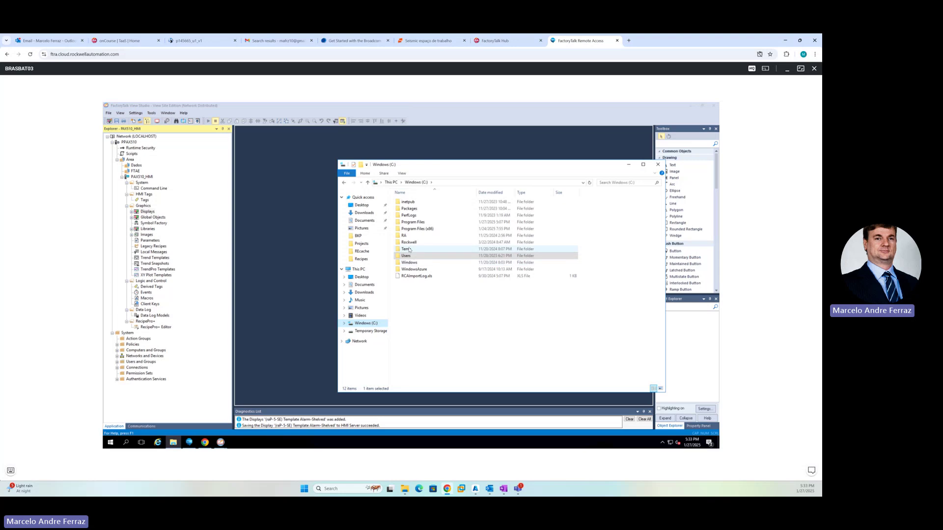
{"action": "left_click", "coordinate": [403, 238]}
{"action": "double_click", "coordinate": [404, 237]}
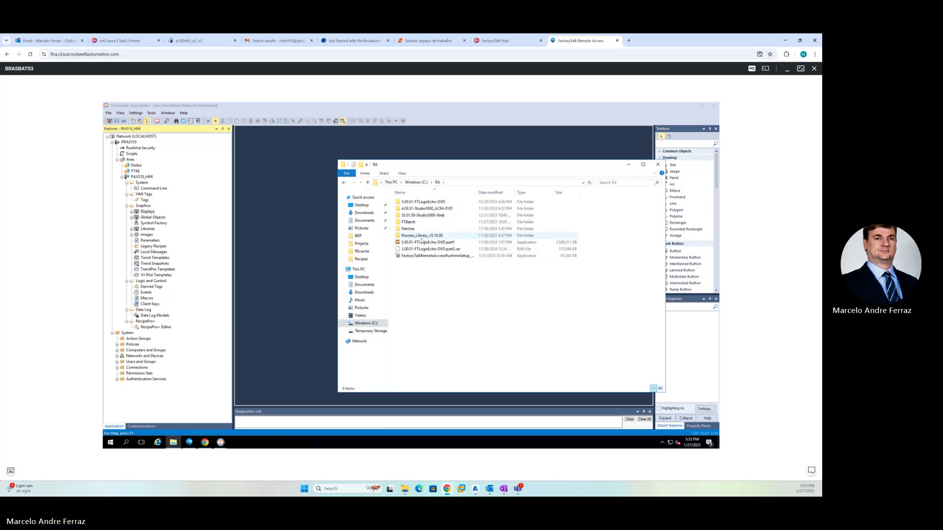
{"action": "double_click", "coordinate": [421, 237]}
{"action": "left_click", "coordinate": [408, 203]}
{"action": "double_click", "coordinate": [408, 203]}
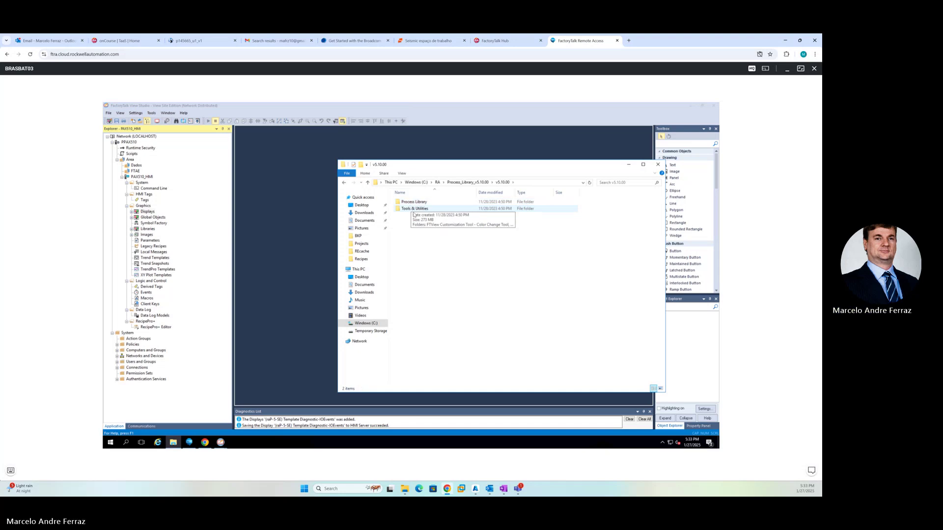
{"action": "double_click", "coordinate": [409, 203]}
{"action": "double_click", "coordinate": [415, 215]}
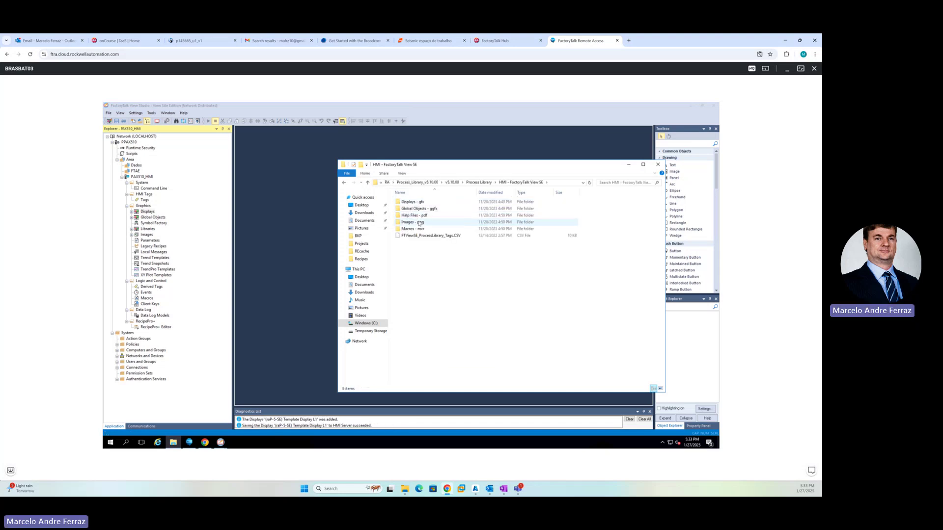
{"action": "double_click", "coordinate": [415, 228]}
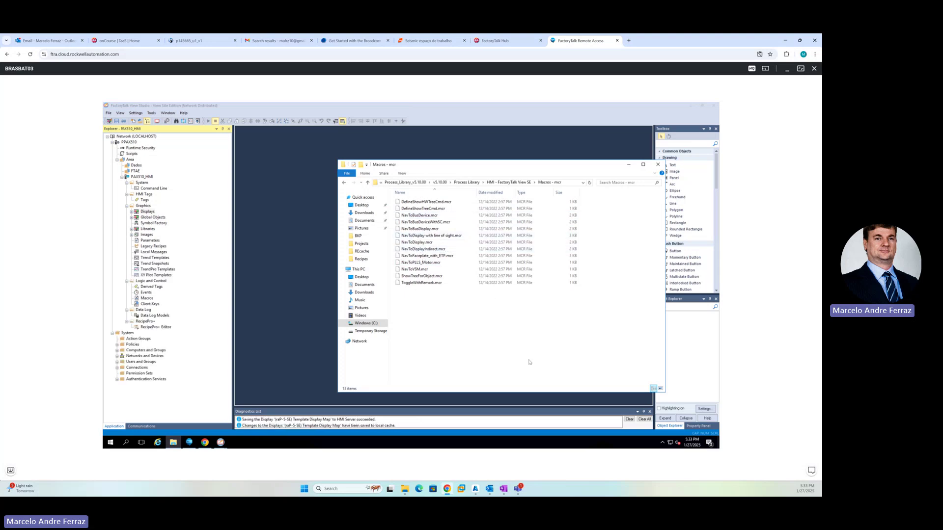
Select all MCR files in the Macros - mcr folder and import them into the application's Macros
{"action": "left_click_drag", "start_coordinate": [484, 306], "coordinate": [384, 193]}
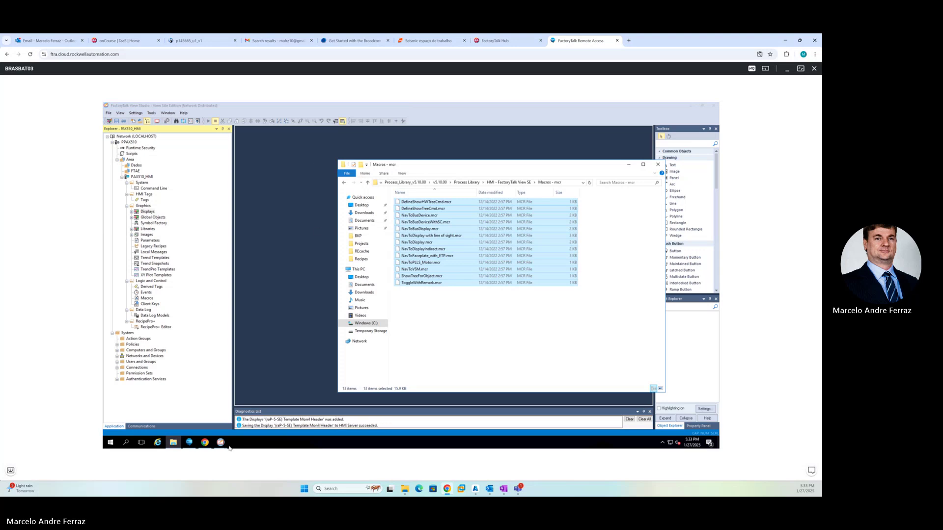
{"action": "mouse_move", "coordinate": [221, 442]}
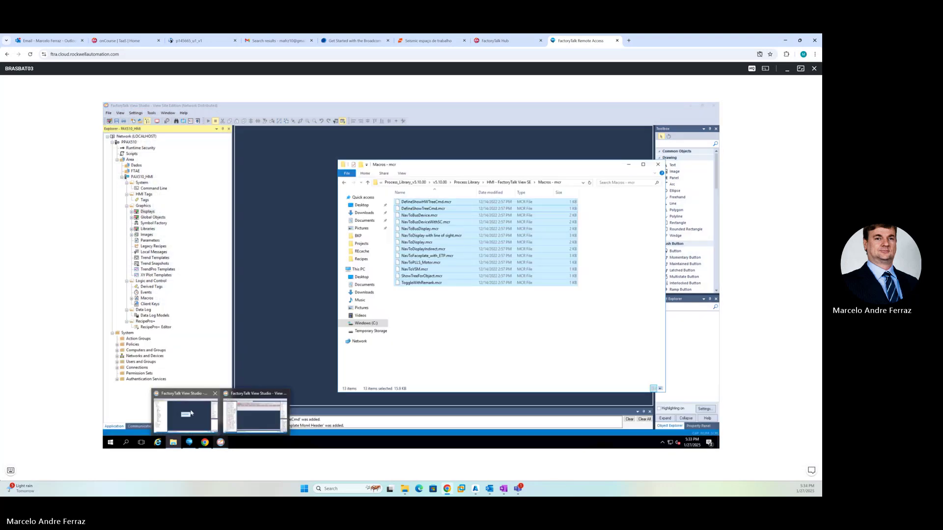
{"action": "left_click", "coordinate": [191, 413]}
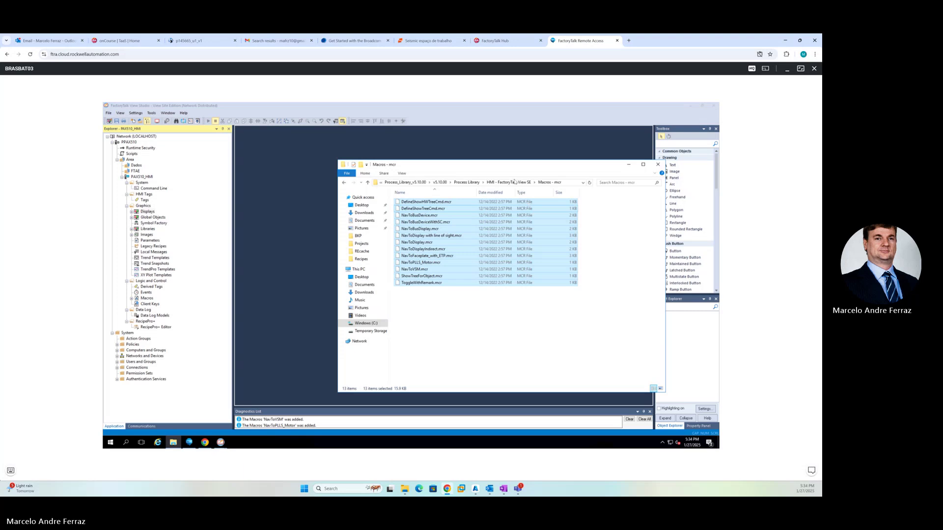
{"action": "left_click", "coordinate": [277, 370]}
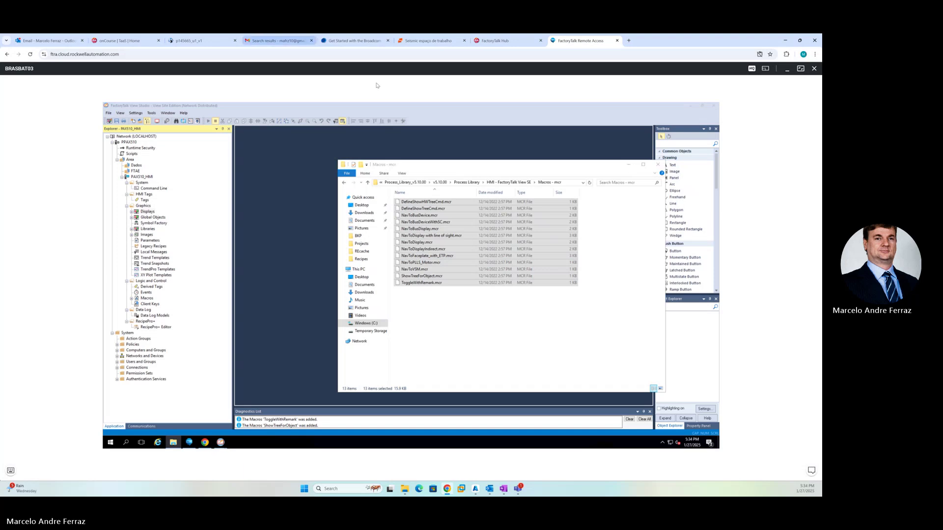
Return to FactoryTalk View Studio and inspect the imported (raP-5-SE) Template Display L1 display, closing it again
{"action": "left_click", "coordinate": [629, 165]}
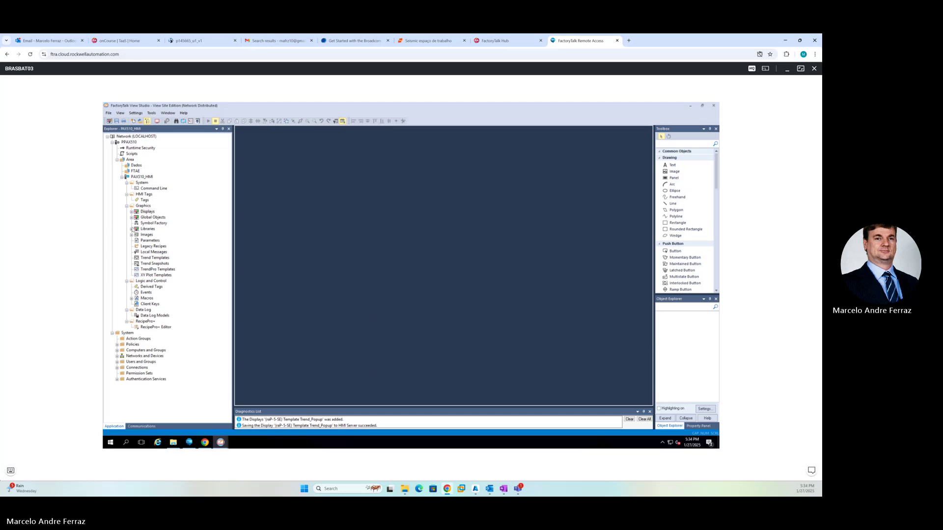
{"action": "left_click", "coordinate": [132, 212]}
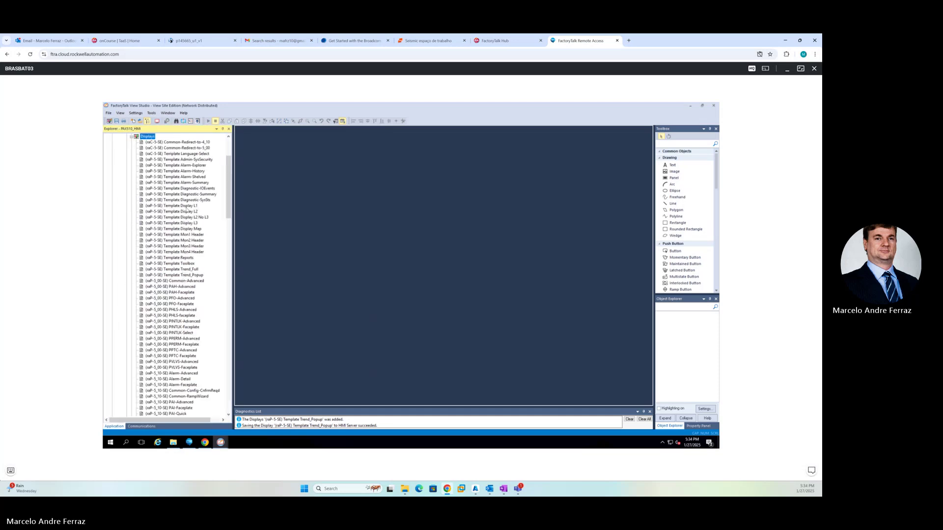
{"action": "double_click", "coordinate": [188, 206]}
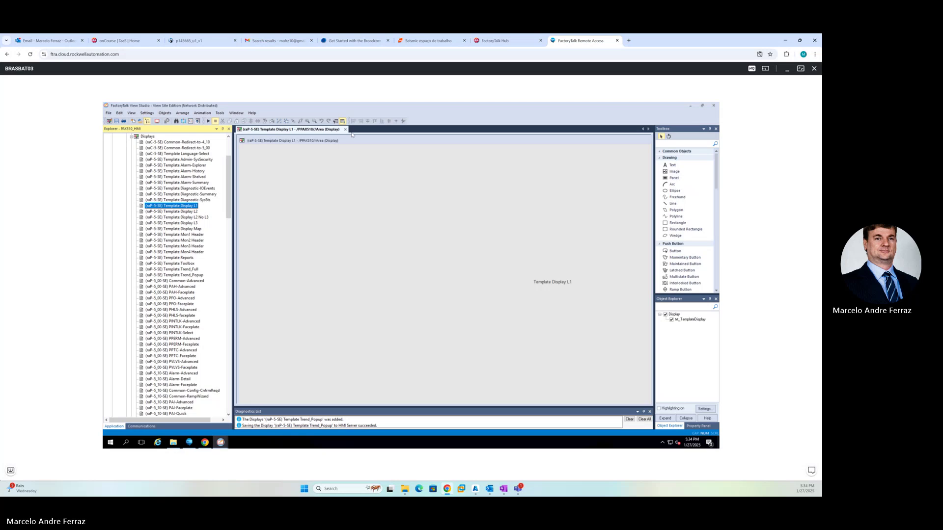
{"action": "left_click", "coordinate": [346, 130]}
Open the (raP-5-SE) Template Mon1 Header display, examine its full navigation and alarm banner layout, and close it
{"action": "left_click", "coordinate": [195, 235]}
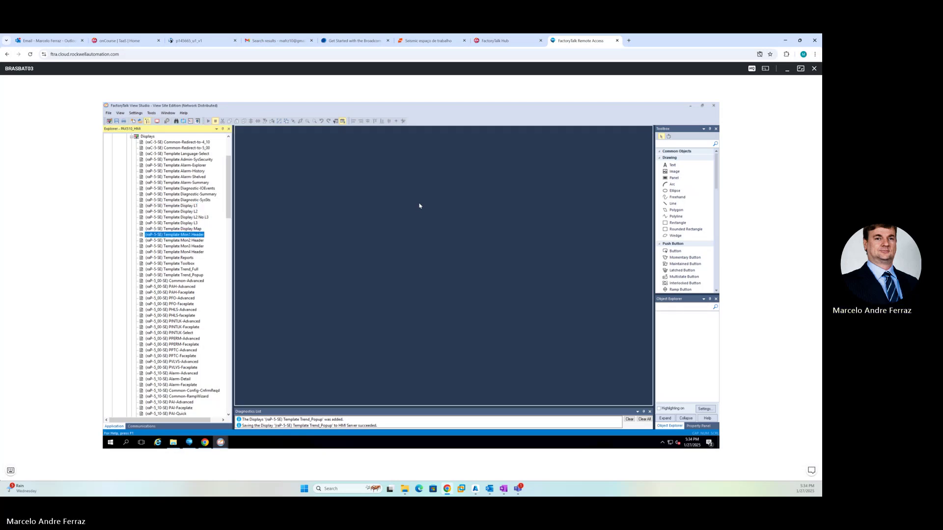
{"action": "double_click", "coordinate": [198, 235]}
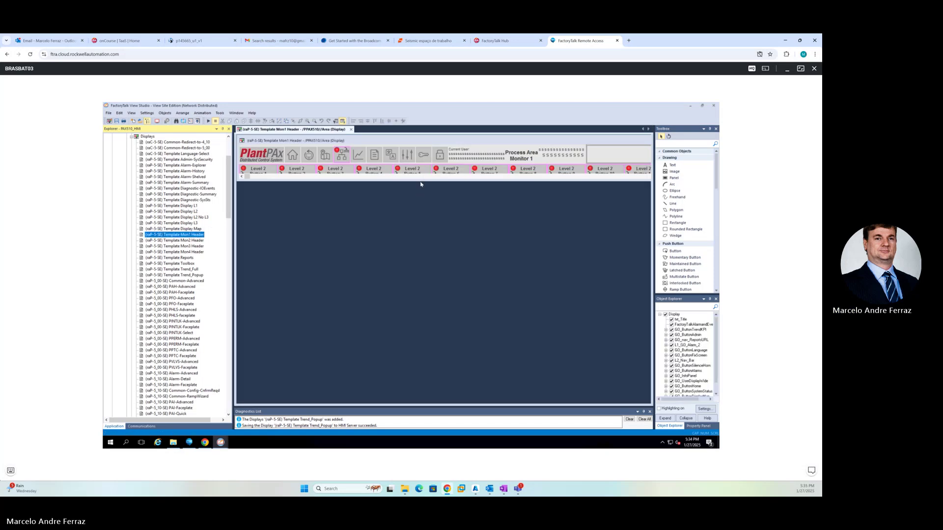
{"action": "left_click_drag", "start_coordinate": [421, 186], "coordinate": [493, 207]}
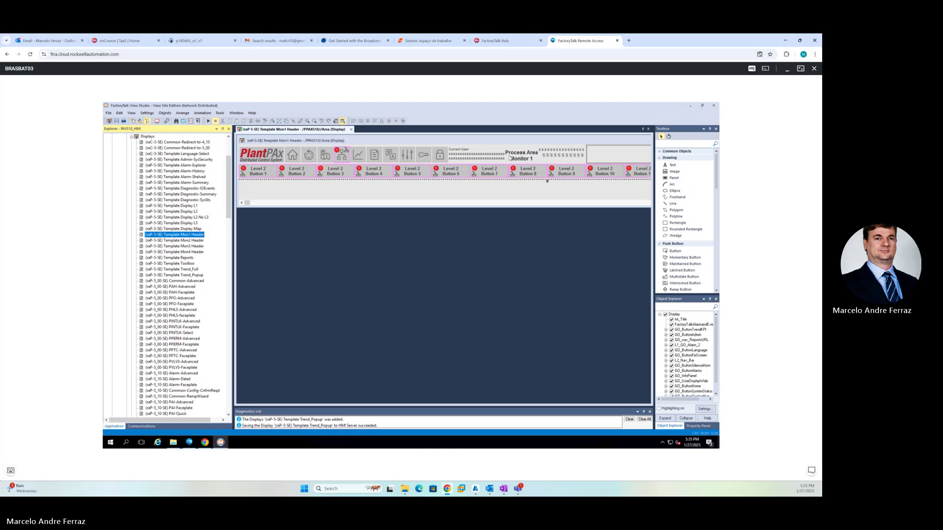
{"action": "left_click", "coordinate": [537, 202]}
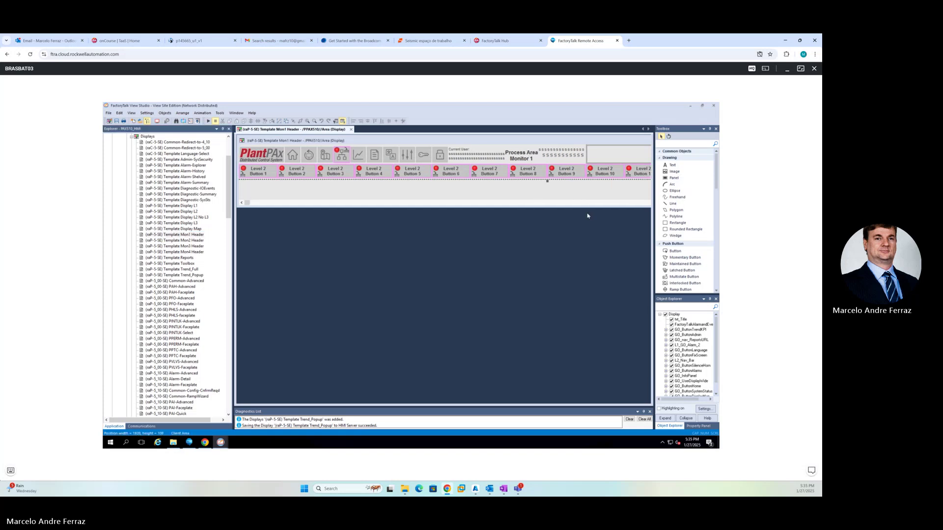
{"action": "left_click", "coordinate": [626, 202]}
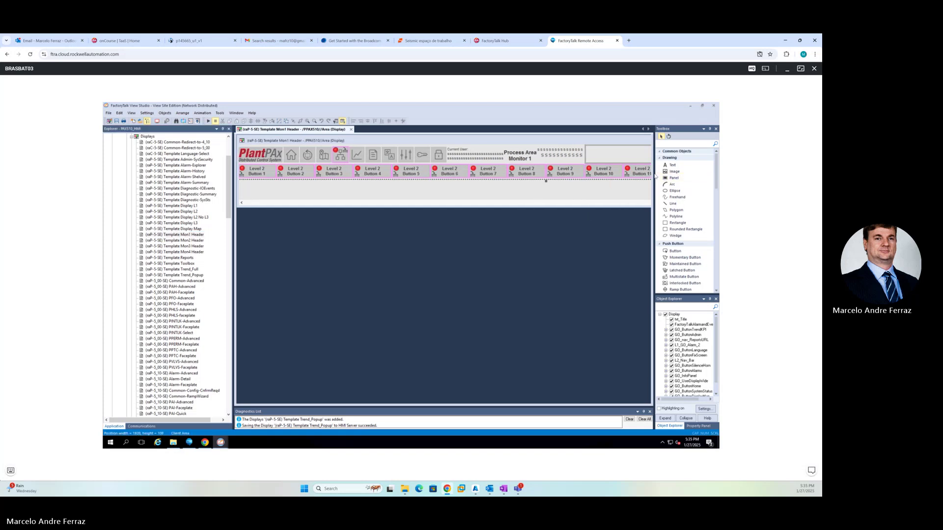
{"action": "left_click_drag", "start_coordinate": [654, 171], "coordinate": [689, 173]}
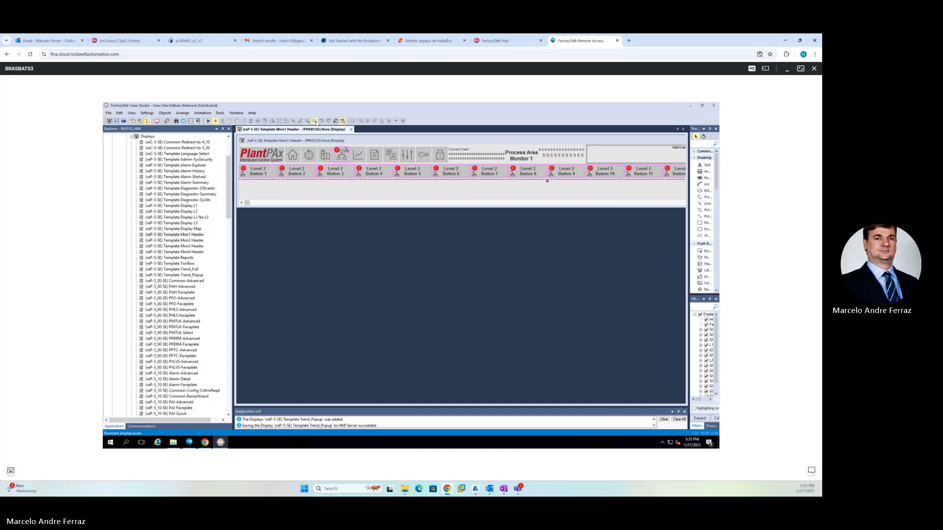
{"action": "left_click", "coordinate": [314, 121]}
{"action": "left_click", "coordinate": [314, 121]}
{"action": "left_click", "coordinate": [314, 122]}
{"action": "left_click", "coordinate": [313, 122]}
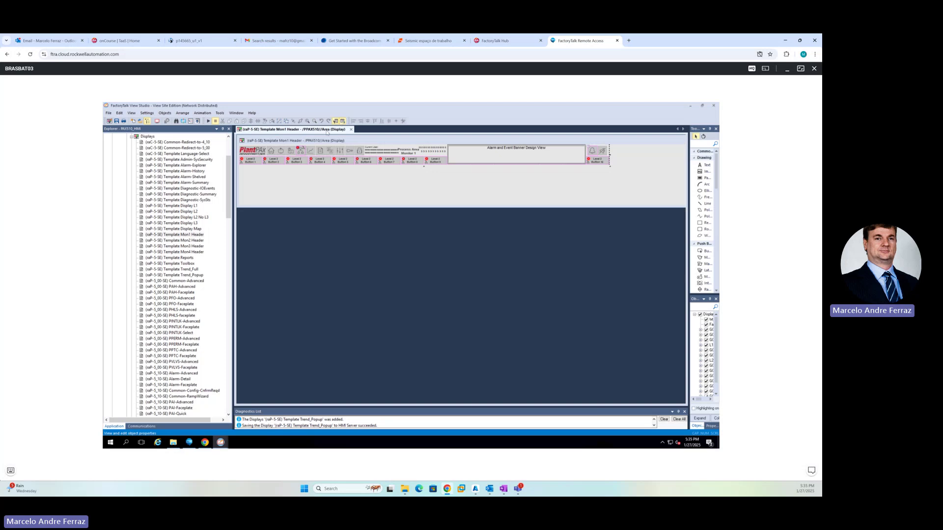
{"action": "left_click", "coordinate": [307, 121]}
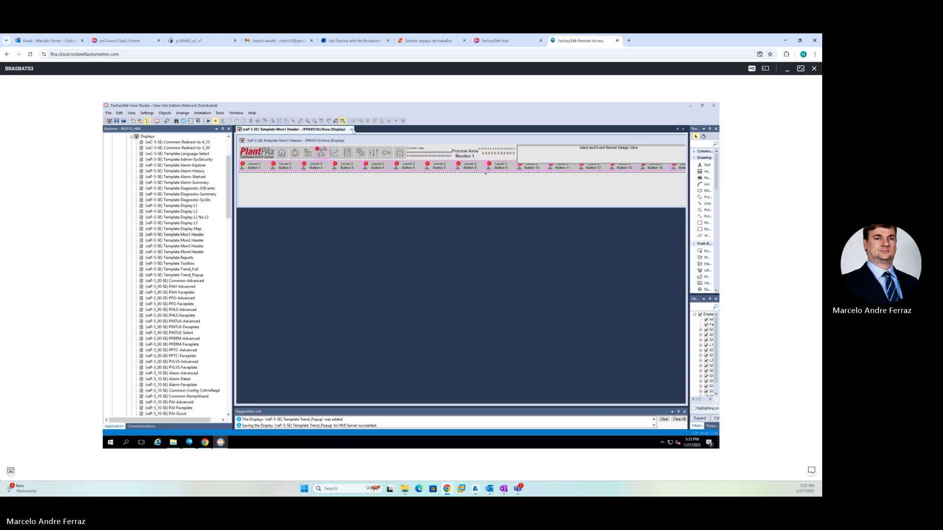
{"action": "left_click", "coordinate": [351, 129]}
{"action": "left_click", "coordinate": [420, 286]}
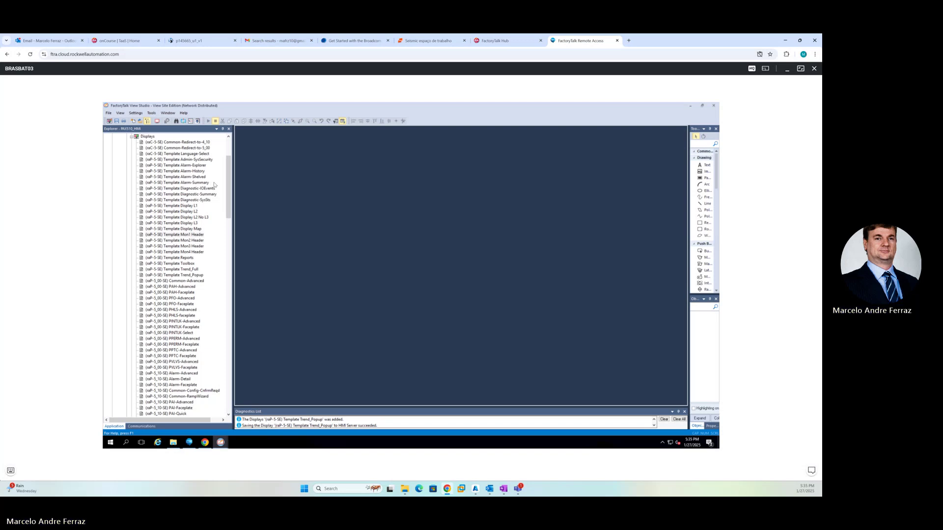
Inspect the (raP-5-SE) Template L1 Navigation global object and its Level 1 buttons, closing it again
{"action": "scroll", "coordinate": [194, 277], "scroll_direction": "down", "scroll_amount": 15}
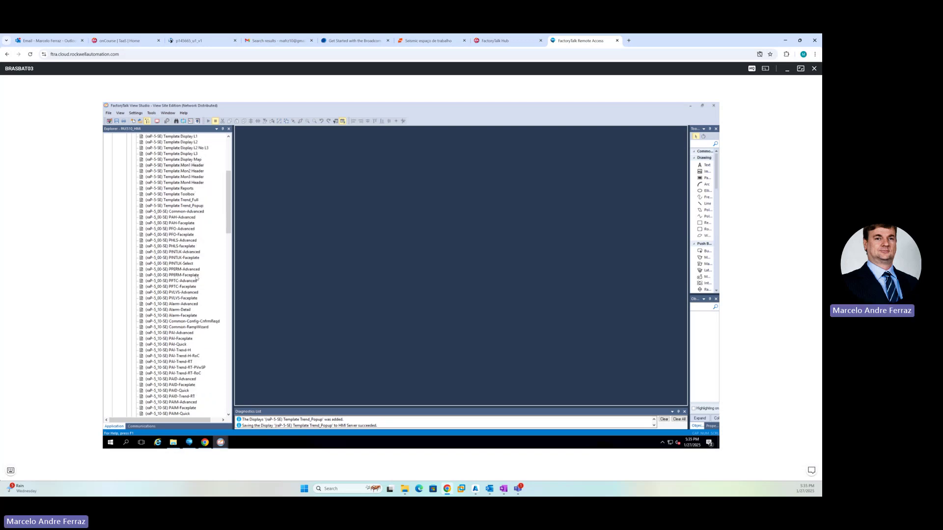
{"action": "scroll", "coordinate": [196, 278], "scroll_direction": "down", "scroll_amount": 15}
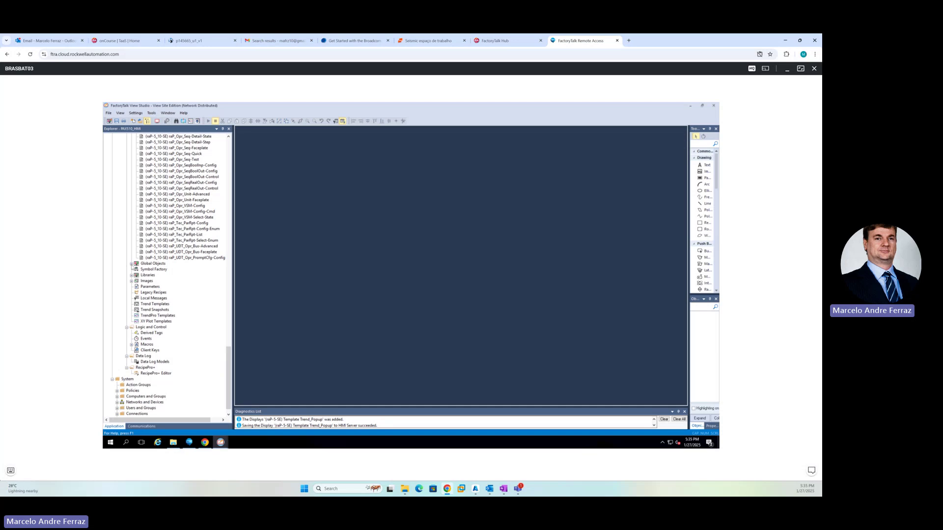
{"action": "left_click", "coordinate": [131, 264]}
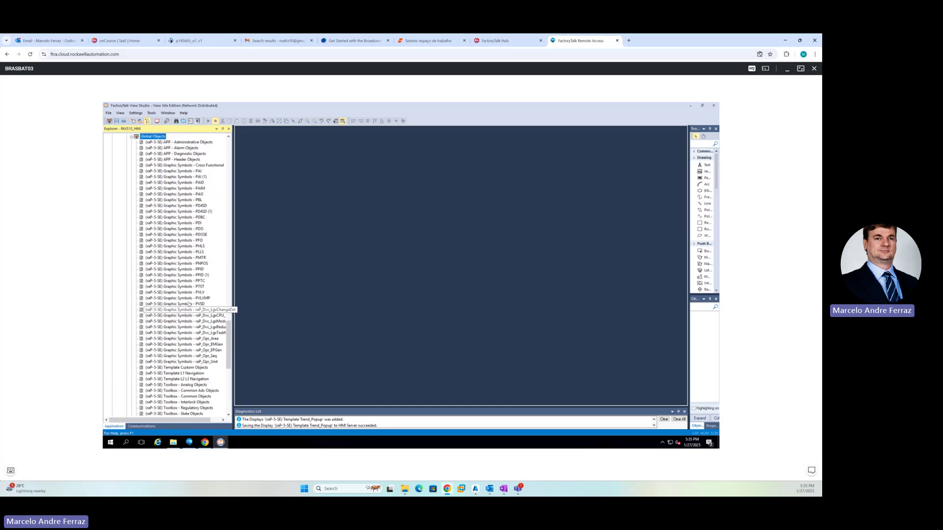
{"action": "left_click", "coordinate": [197, 368]}
{"action": "scroll", "coordinate": [193, 368], "scroll_direction": "down", "scroll_amount": 3}
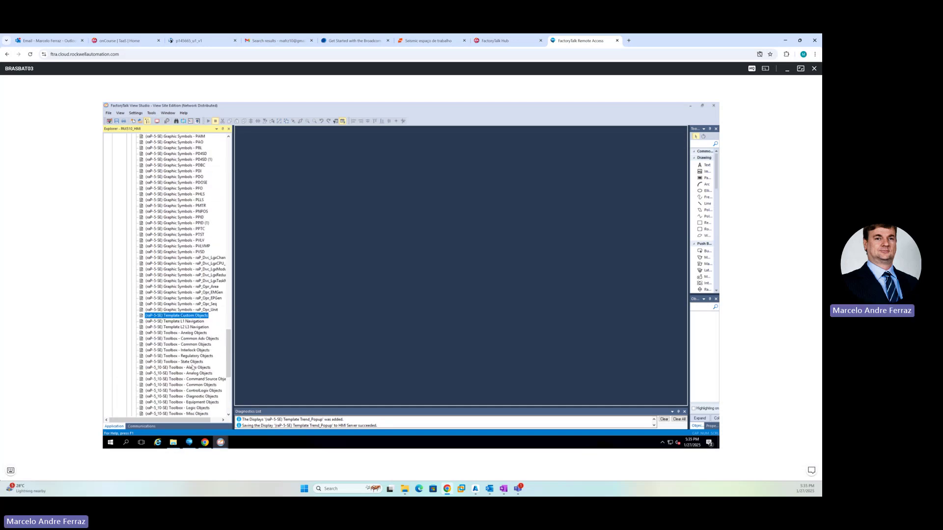
{"action": "scroll", "coordinate": [180, 327], "scroll_direction": "down", "scroll_amount": 2}
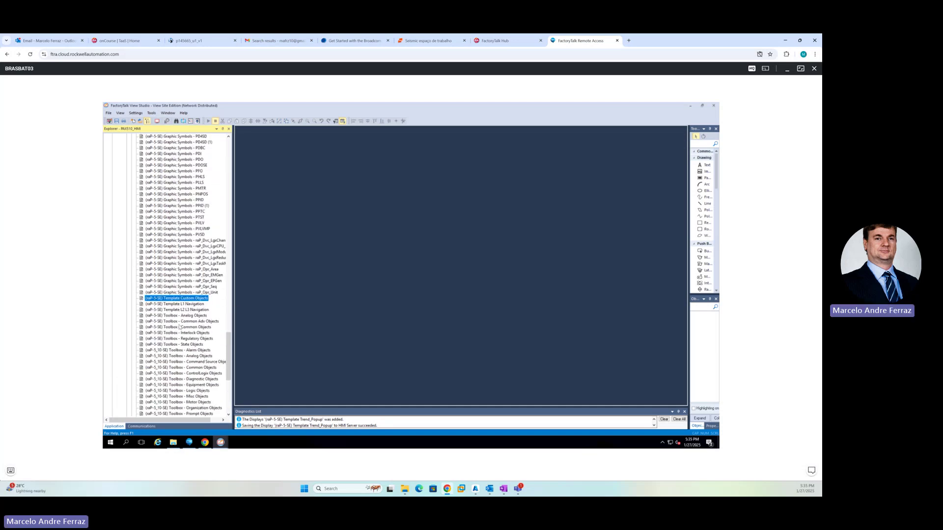
{"action": "left_click", "coordinate": [174, 287]}
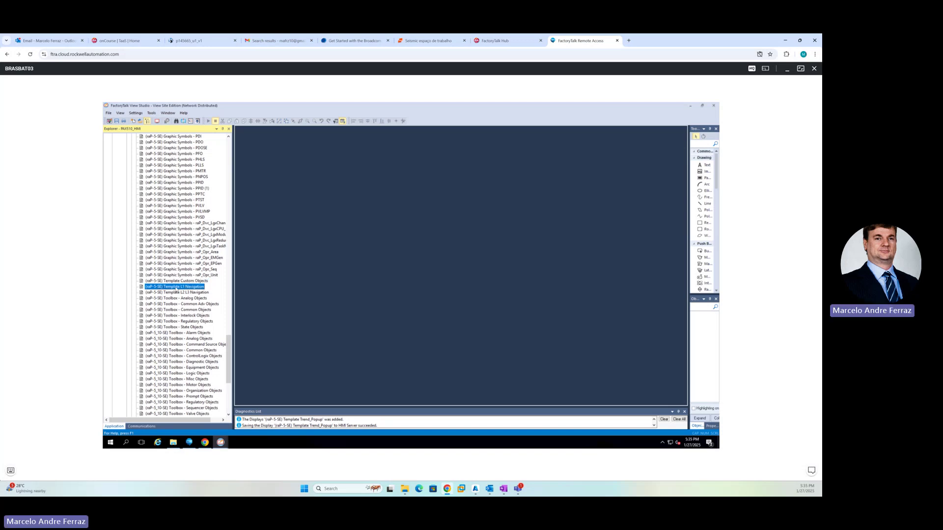
{"action": "double_click", "coordinate": [175, 287]}
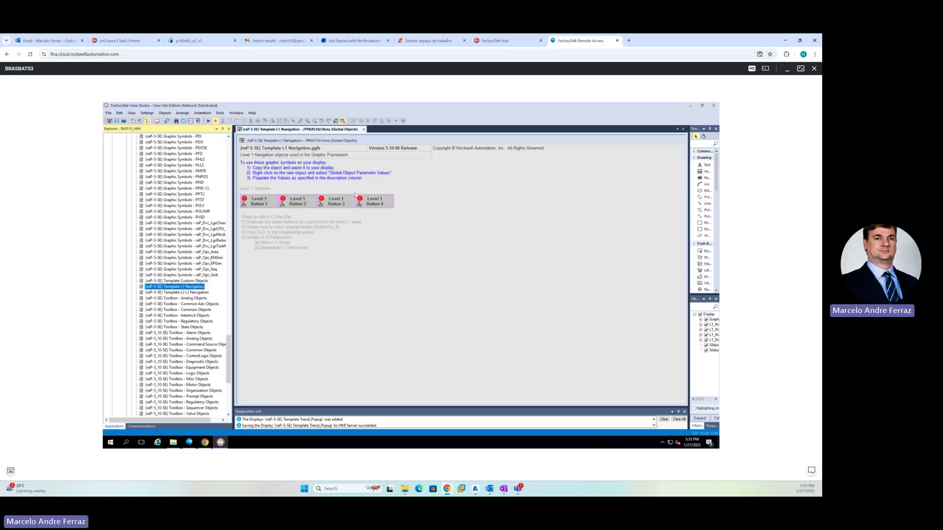
{"action": "left_click", "coordinate": [363, 129]}
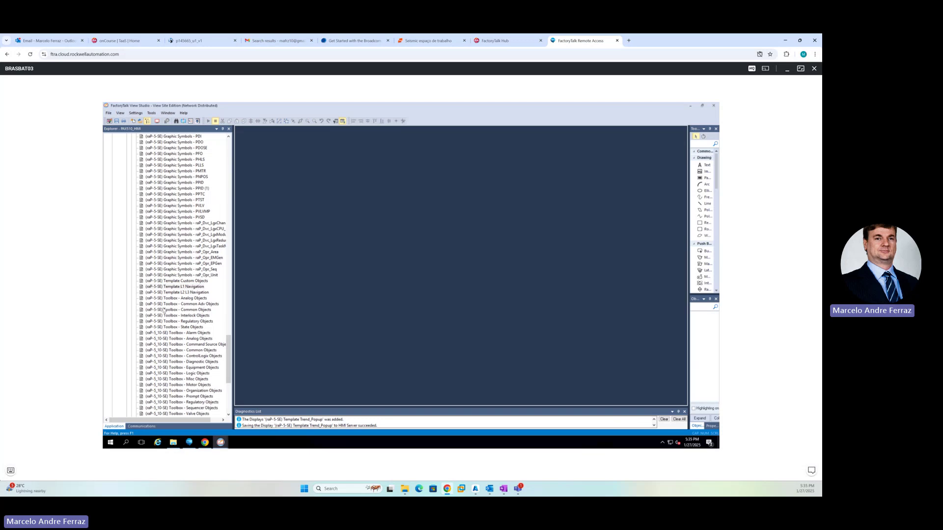
Duplicate the (raP-5-SE) Template L1 Navigation global object as (raP-5-SE) A001 L1 Navigation
{"action": "left_click", "coordinate": [172, 288]}
{"action": "right_click", "coordinate": [172, 289]}
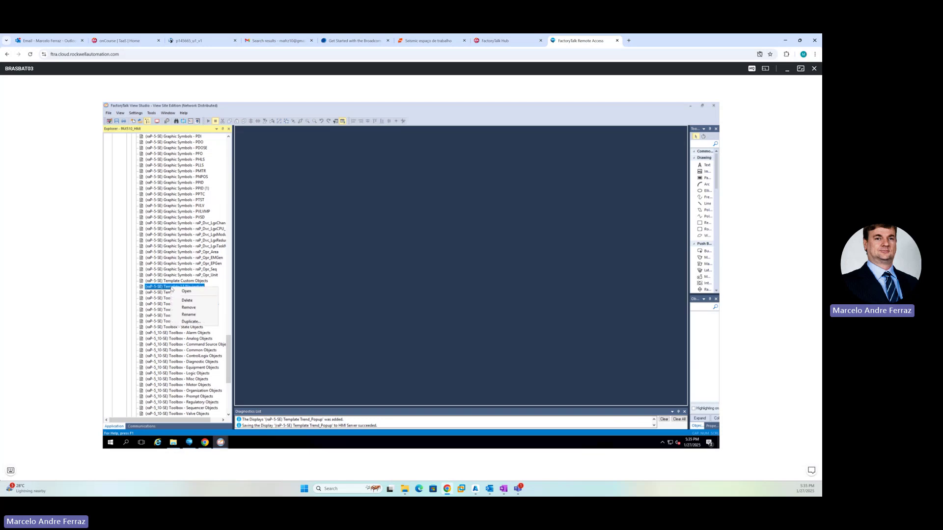
{"action": "left_click", "coordinate": [193, 319]}
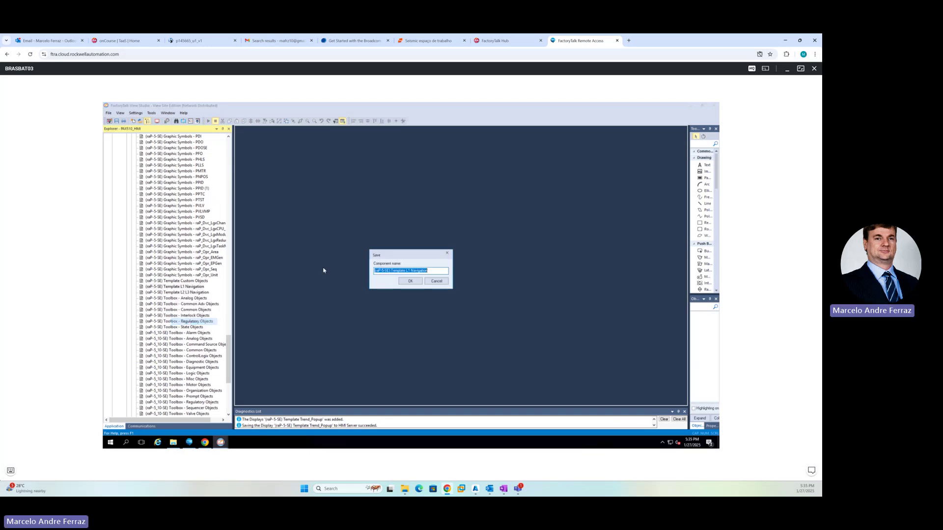
{"action": "left_click", "coordinate": [406, 272]}
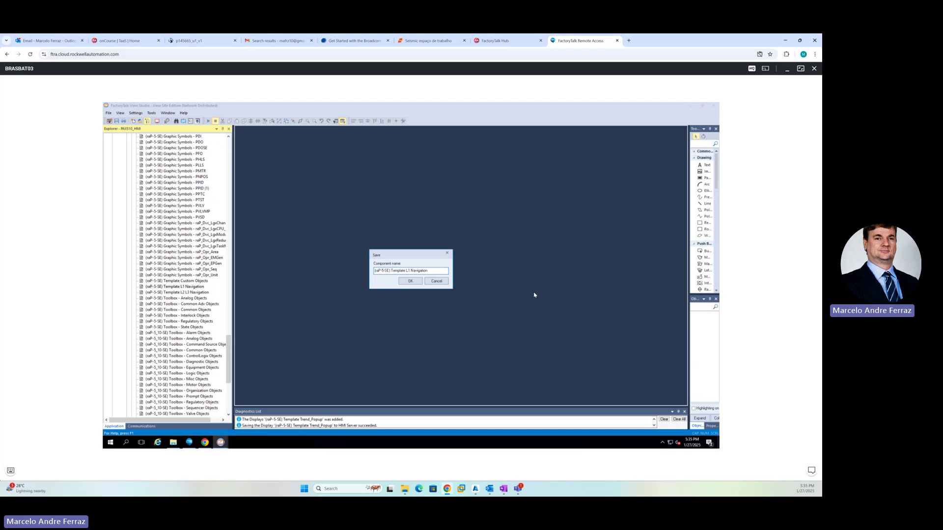
{"action": "key", "text": "shift+Right"}
{"action": "key", "text": "shift+Right"}
{"action": "key", "text": "shift+Right"}
{"action": "key", "text": "shift+Right"}
{"action": "key", "text": "shift+Right"}
{"action": "key", "text": "shift+Right"}
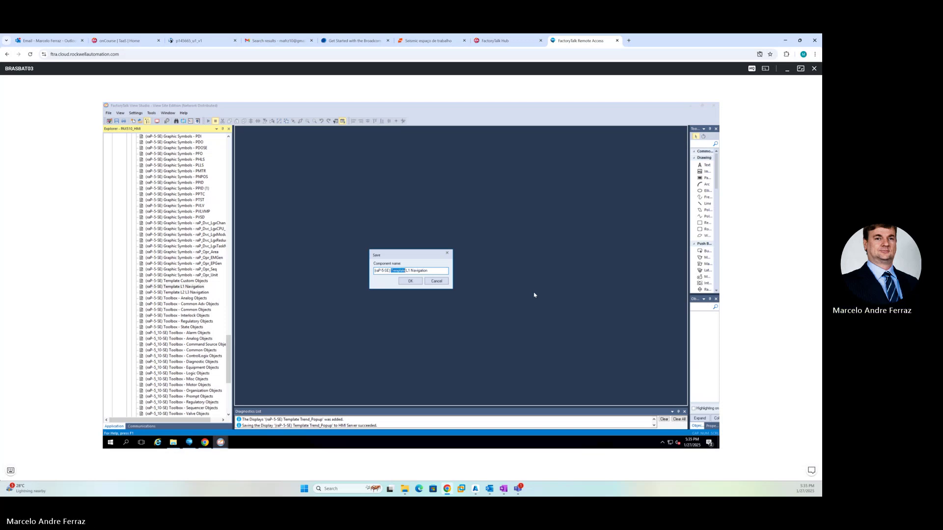
{"action": "type", "text": "A001"}
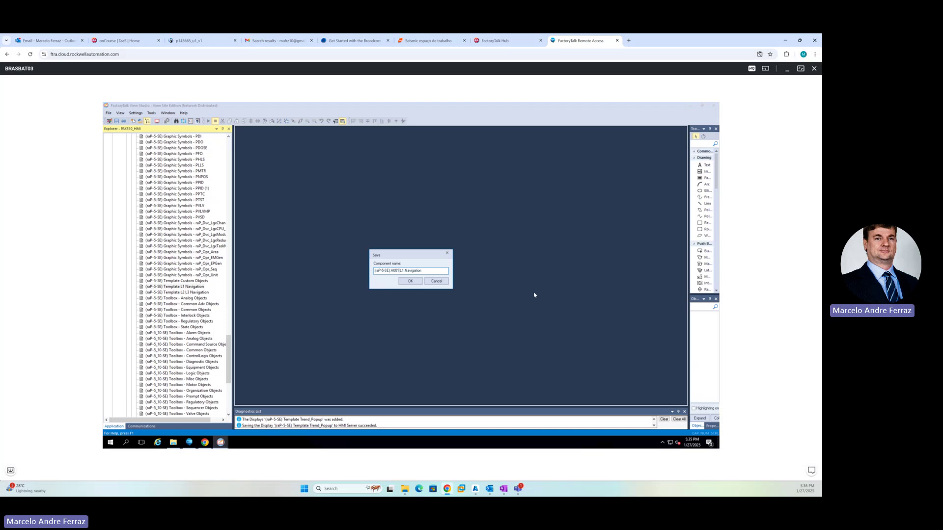
{"action": "left_click", "coordinate": [411, 279]}
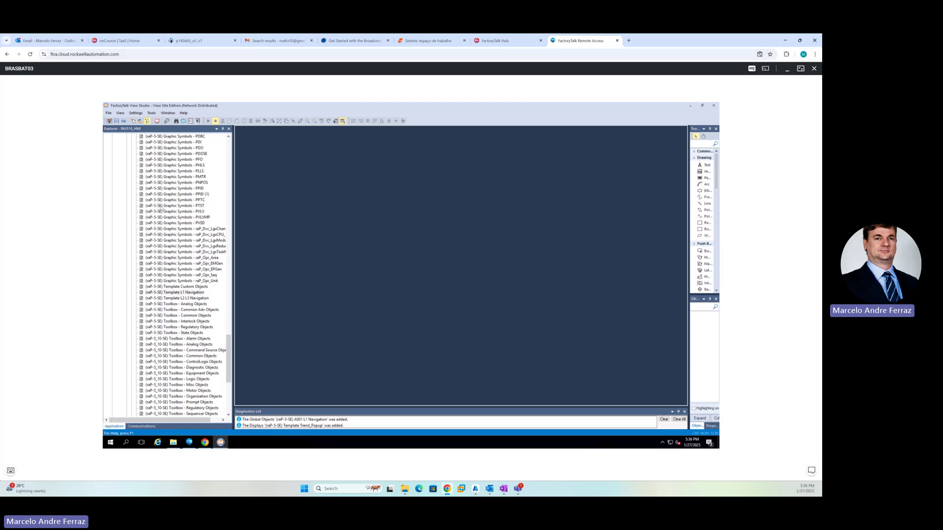
Open the (raP-5-SE) A001 L1 Navigation global object for editing
{"action": "scroll", "coordinate": [162, 206], "scroll_direction": "up", "scroll_amount": 9}
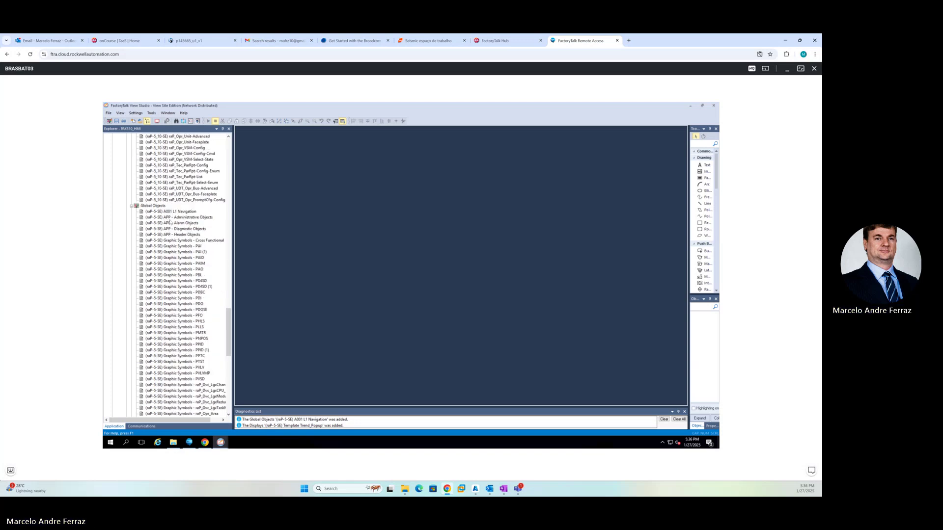
{"action": "left_click", "coordinate": [179, 212]}
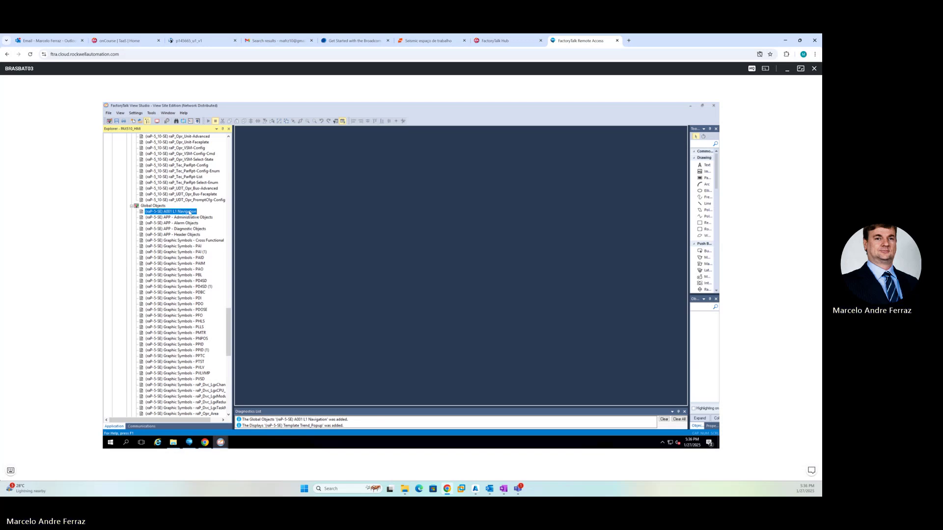
{"action": "double_click", "coordinate": [194, 212]}
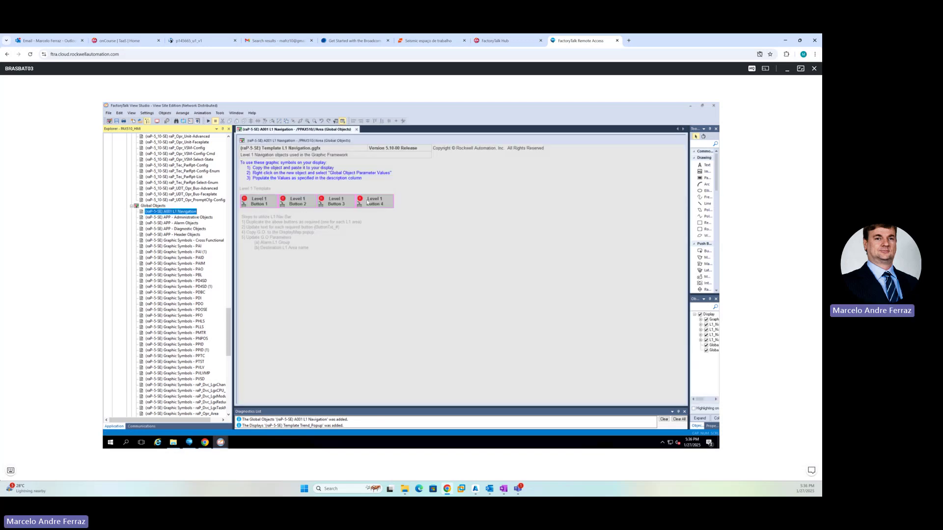
Open the (raP-5-SE) Template L2 L3 Navigation global object and duplicate it as (raP-5-SE) A001 L2 L3 Navigation
{"action": "scroll", "coordinate": [208, 229], "scroll_direction": "down", "scroll_amount": 7}
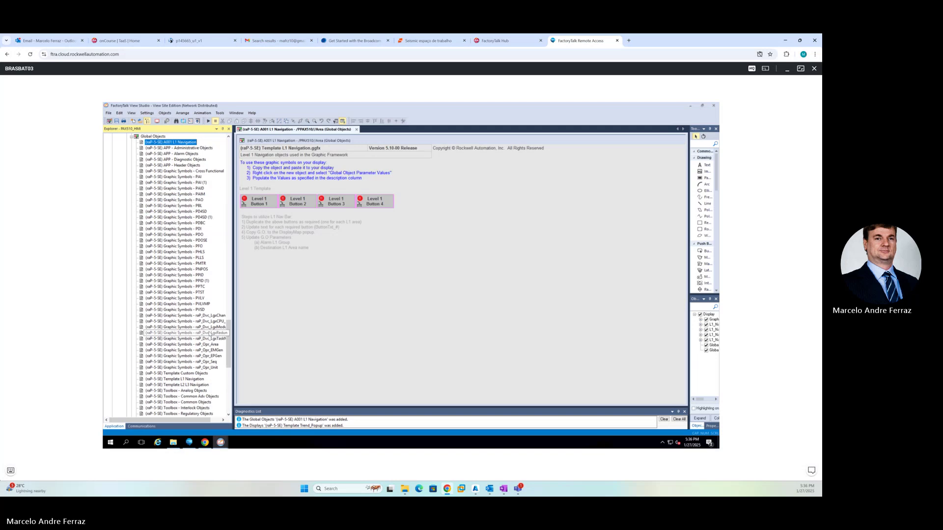
{"action": "double_click", "coordinate": [189, 333]}
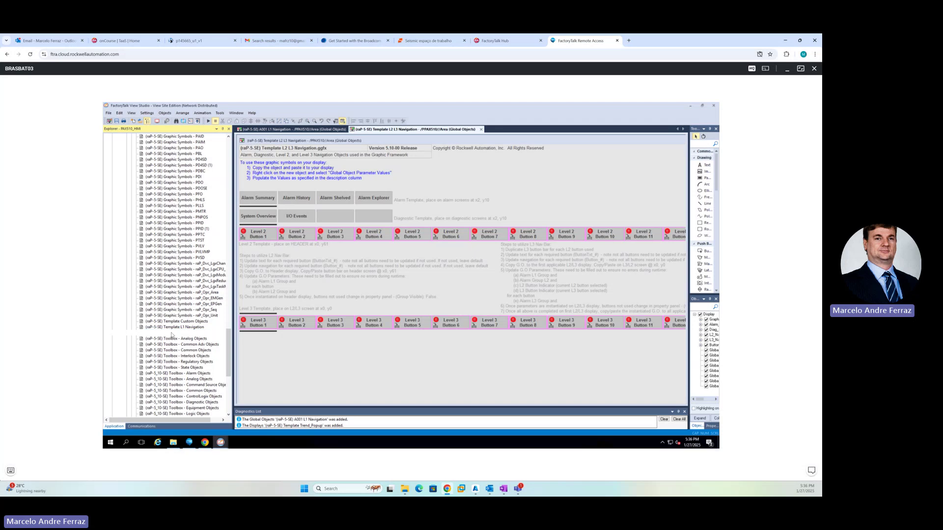
{"action": "right_click", "coordinate": [171, 334]}
{"action": "left_click", "coordinate": [191, 367]}
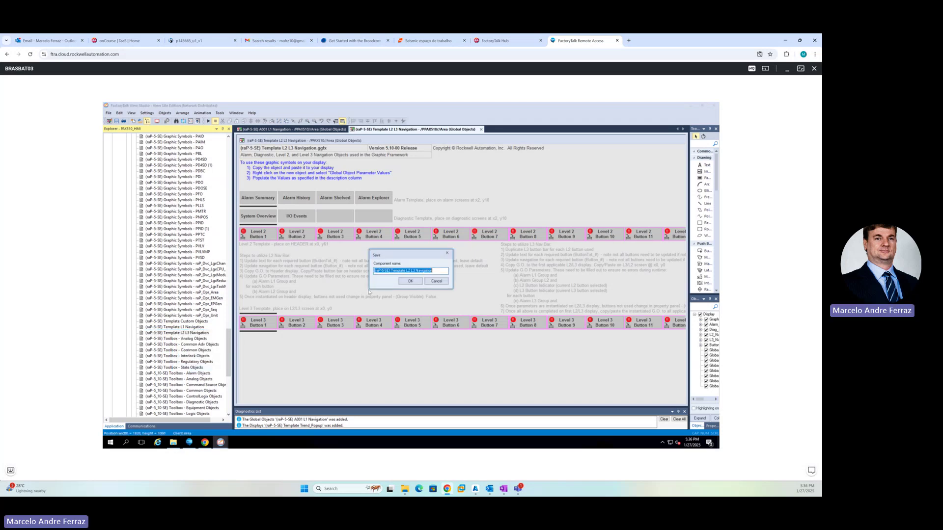
{"action": "left_click_drag", "start_coordinate": [392, 270], "coordinate": [405, 271]}
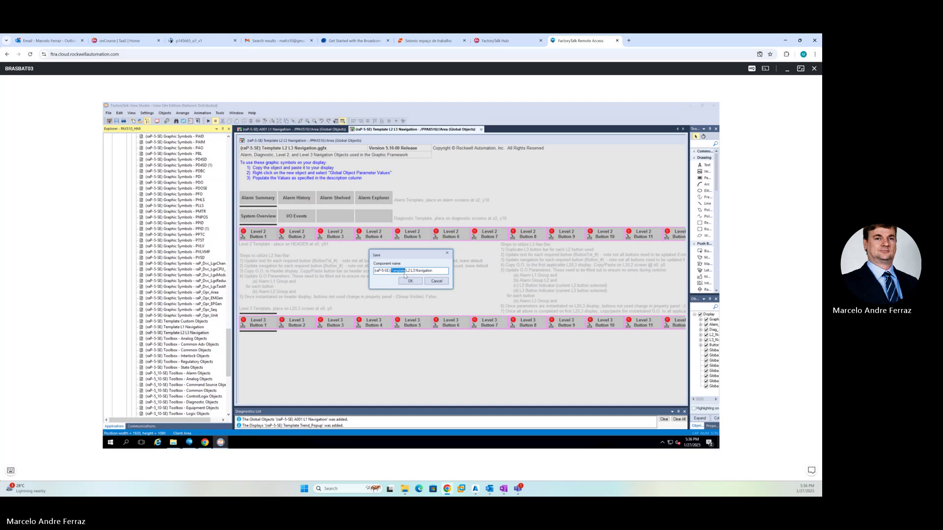
{"action": "type", "text": "A001"}
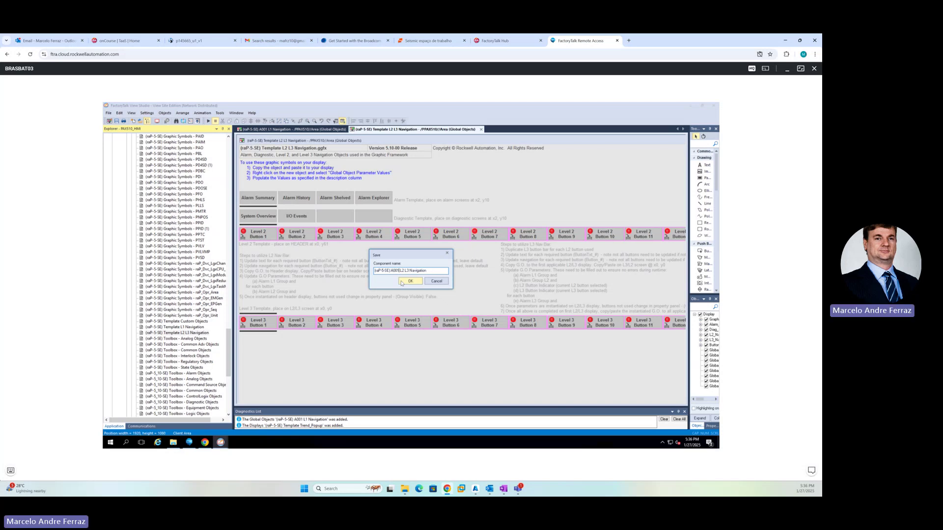
{"action": "left_click", "coordinate": [409, 281]}
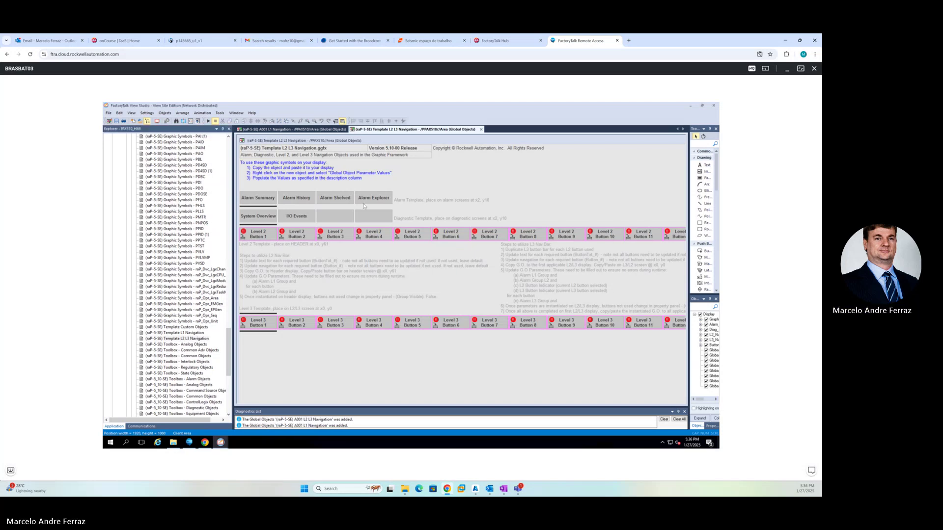
Close the Template L2 L3 Navigation and A001 L1 Navigation editors and locate the two A001 copies among the global objects
{"action": "left_click", "coordinate": [481, 129]}
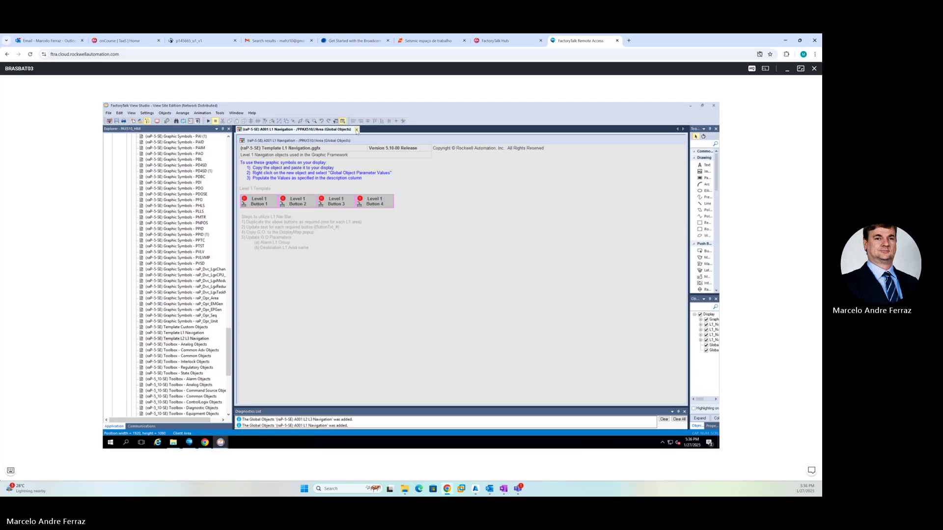
{"action": "left_click", "coordinate": [357, 130]}
{"action": "scroll", "coordinate": [167, 256], "scroll_direction": "up", "scroll_amount": 6}
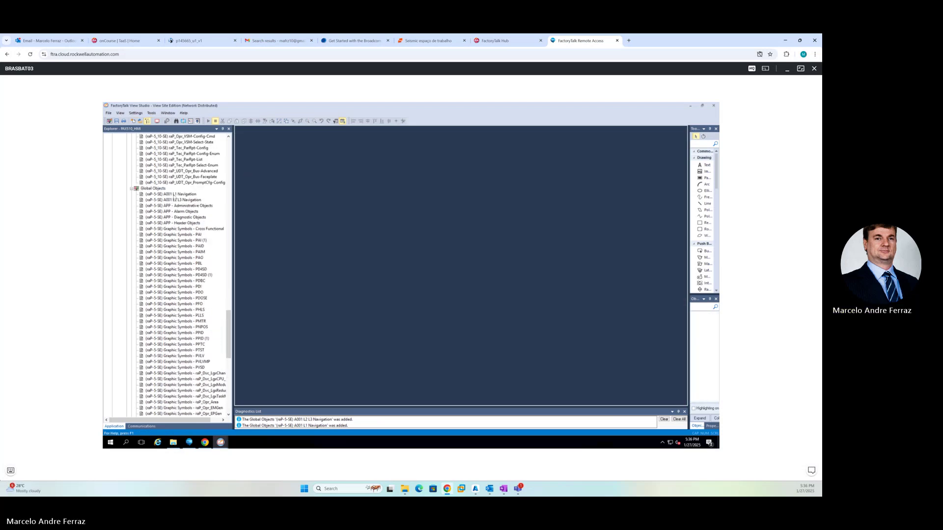
{"action": "left_click", "coordinate": [173, 195]}
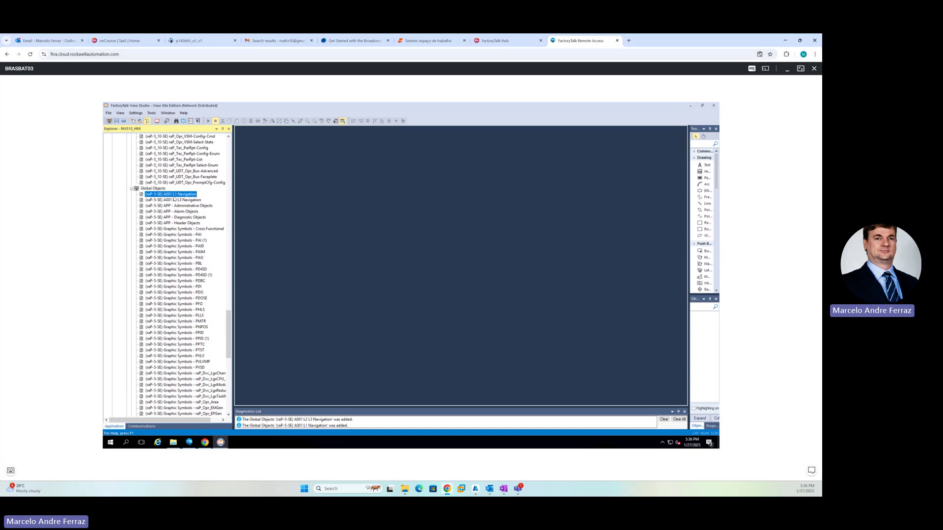
{"action": "left_click", "coordinate": [175, 200]}
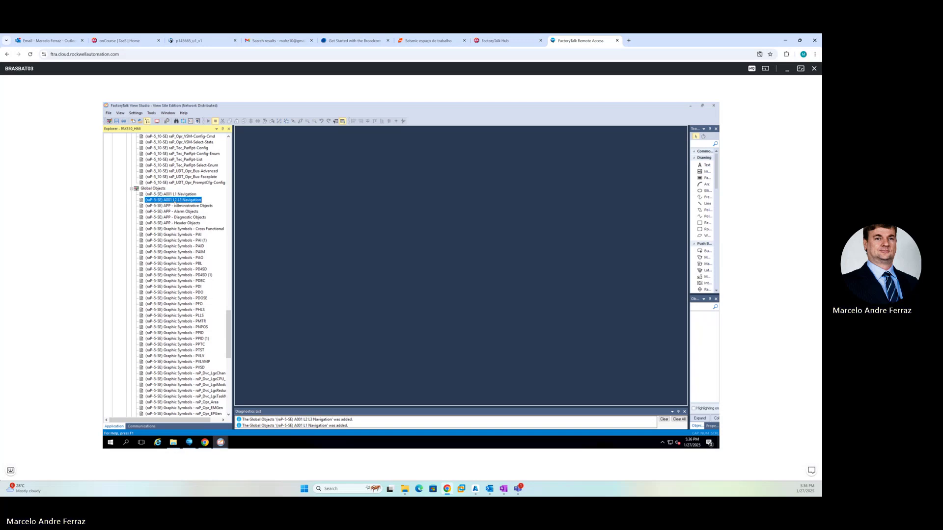
Open the (raP-5-SE) Template Display L1 display to view its contents, closing it again
{"action": "scroll", "coordinate": [174, 203], "scroll_direction": "up", "scroll_amount": 9}
{"action": "scroll", "coordinate": [174, 204], "scroll_direction": "up", "scroll_amount": 15}
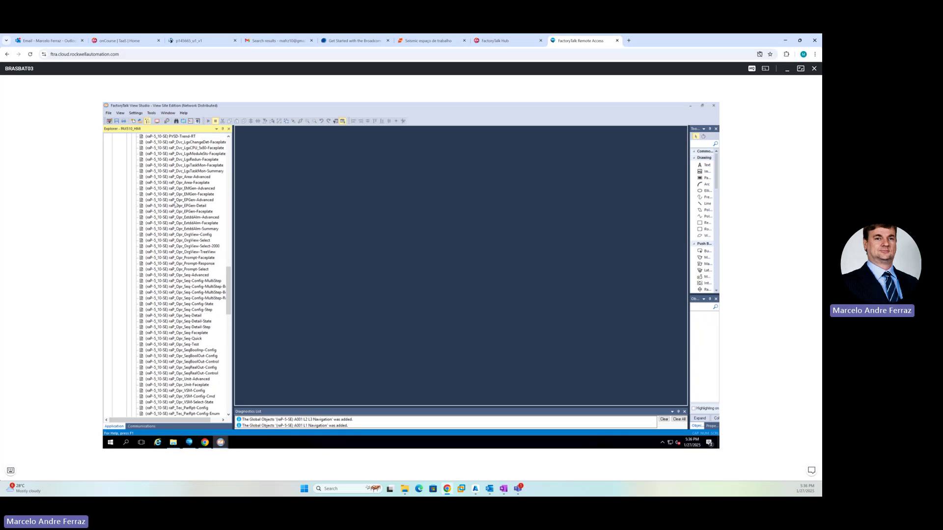
{"action": "scroll", "coordinate": [175, 204], "scroll_direction": "up", "scroll_amount": 20}
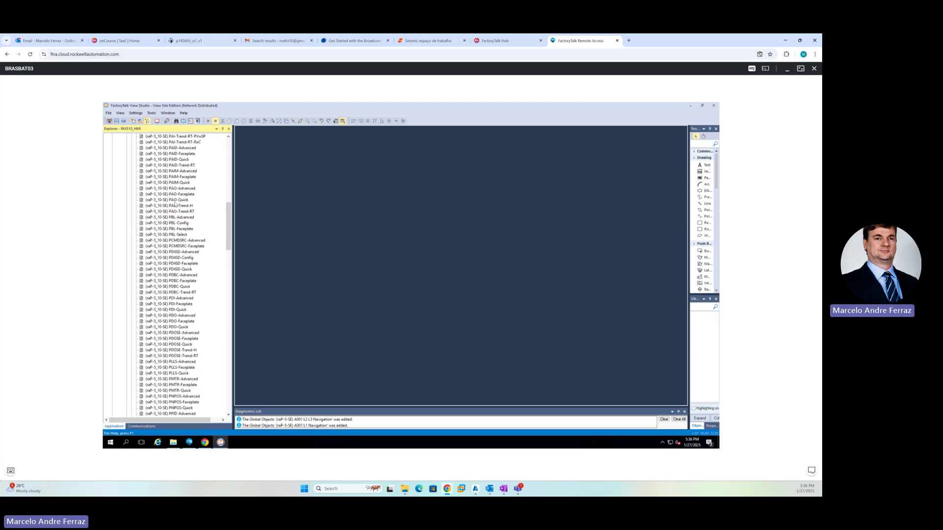
{"action": "scroll", "coordinate": [175, 204], "scroll_direction": "up", "scroll_amount": 7}
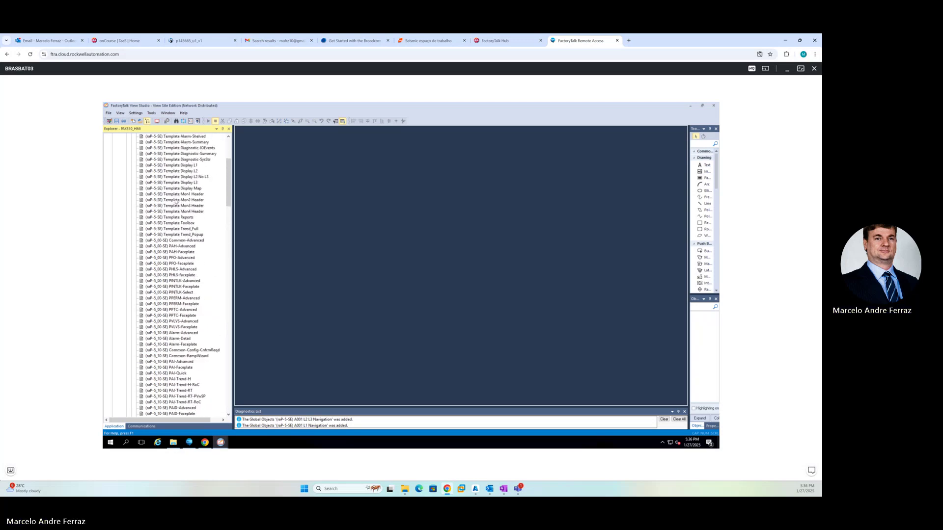
{"action": "left_click", "coordinate": [183, 166]}
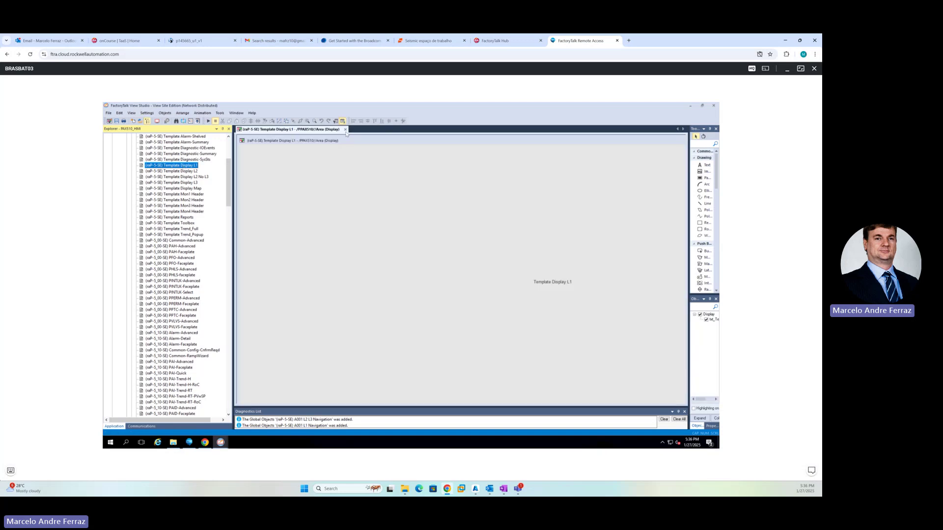
{"action": "left_click", "coordinate": [345, 130]}
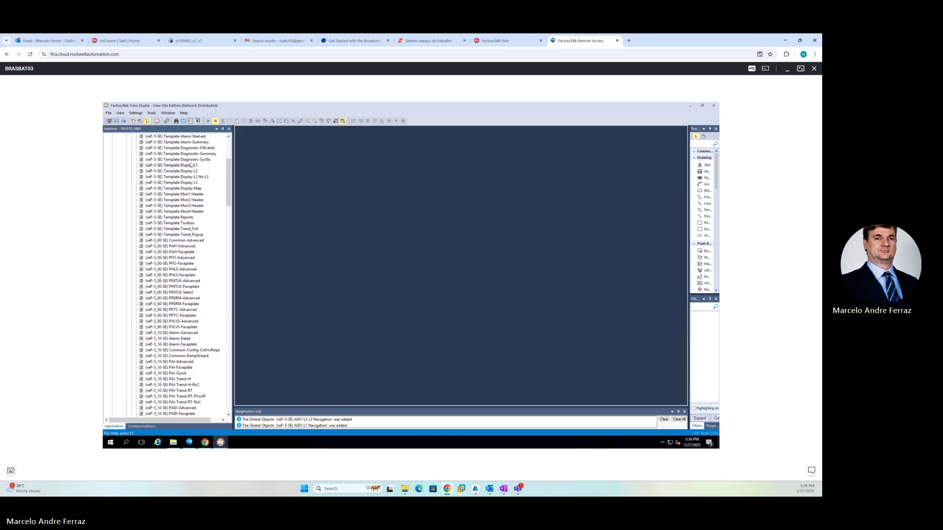
Duplicate the (raP-5-SE) Template Display L1 display as (raP-5-SE) A001 Display L1
{"action": "scroll", "coordinate": [191, 165], "scroll_direction": "up", "scroll_amount": 1}
{"action": "right_click", "coordinate": [179, 183]}
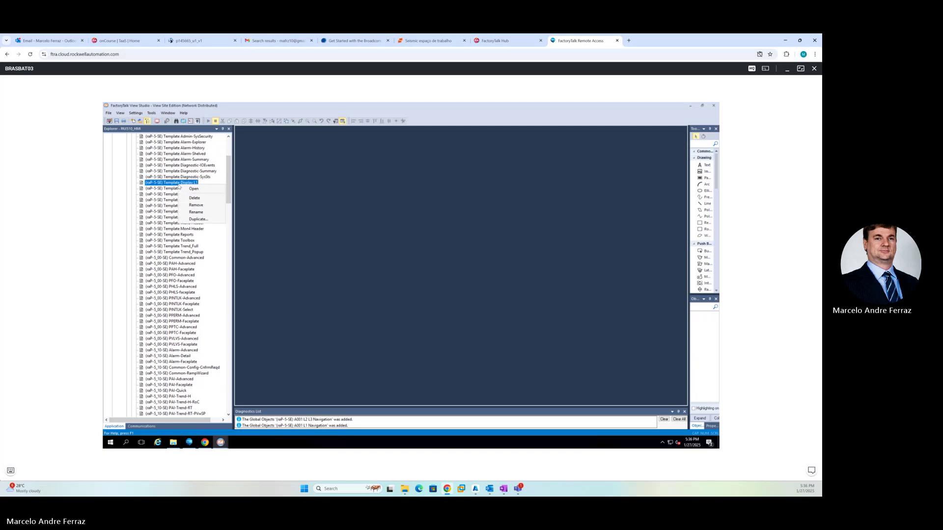
{"action": "left_click", "coordinate": [194, 218]}
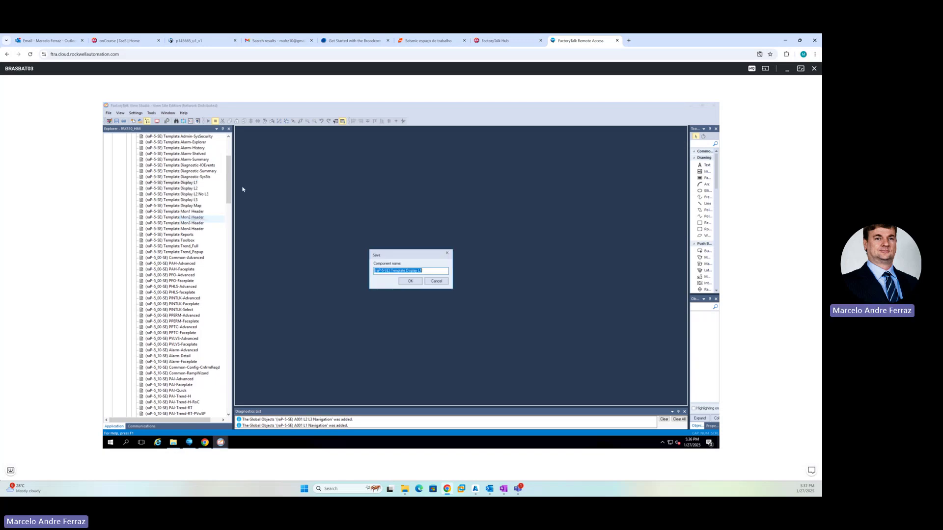
{"action": "left_click", "coordinate": [390, 271]}
{"action": "key", "text": "ctrl+shift+Right"}
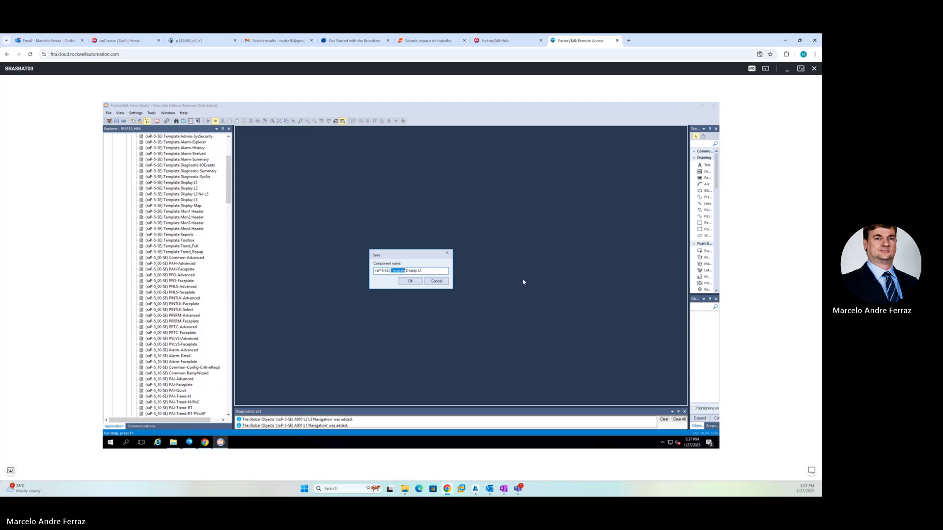
{"action": "type", "text": "A001"}
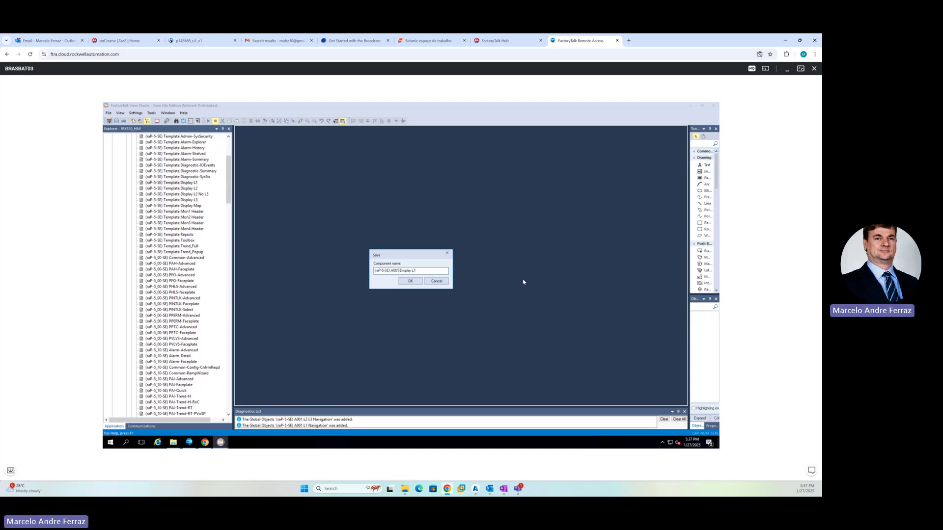
{"action": "left_click", "coordinate": [408, 281]}
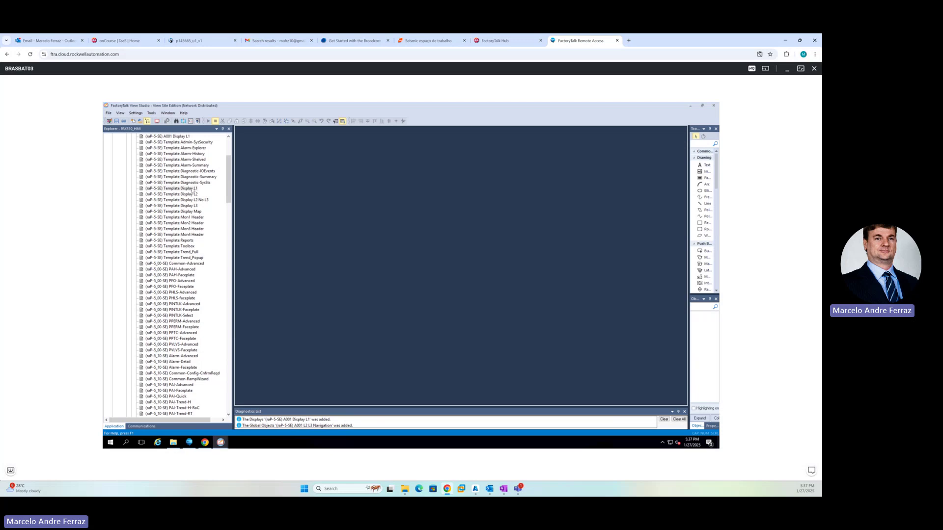
Inspect the header layout of the (raP-5-SE) Template Mon2 Header display, closing it again
{"action": "scroll", "coordinate": [192, 192], "scroll_direction": "up", "scroll_amount": 2}
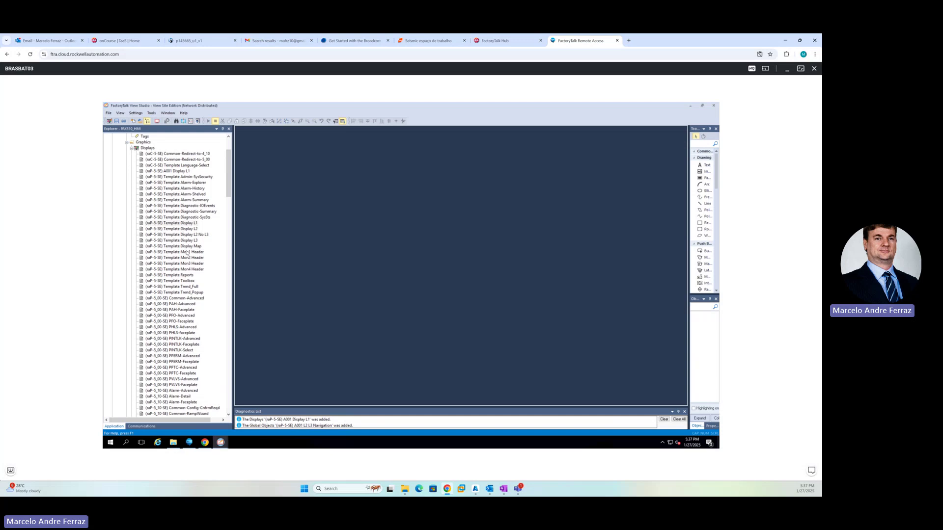
{"action": "left_click", "coordinate": [186, 253]}
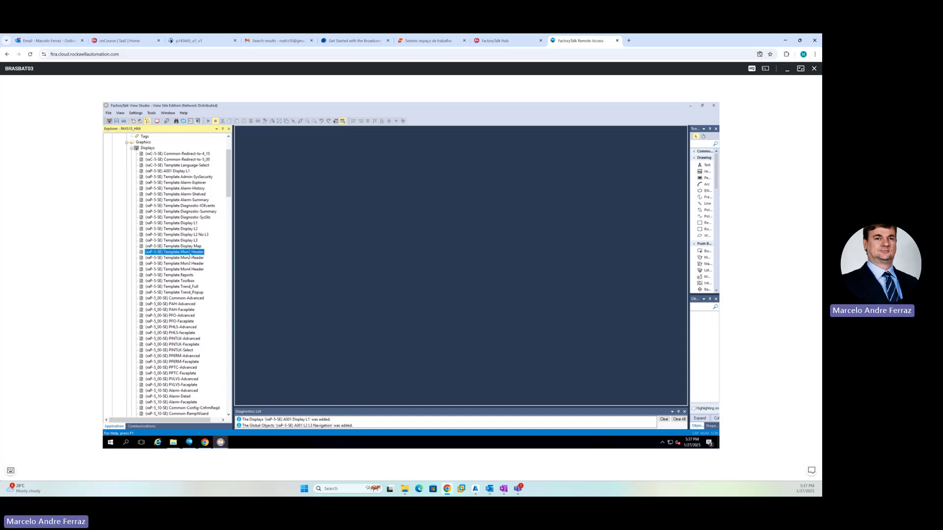
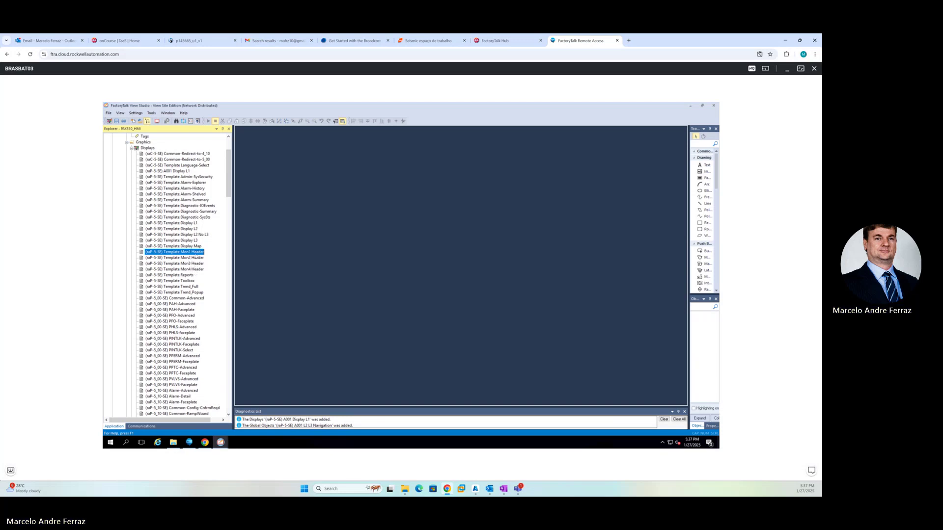
{"action": "left_click", "coordinate": [197, 260]}
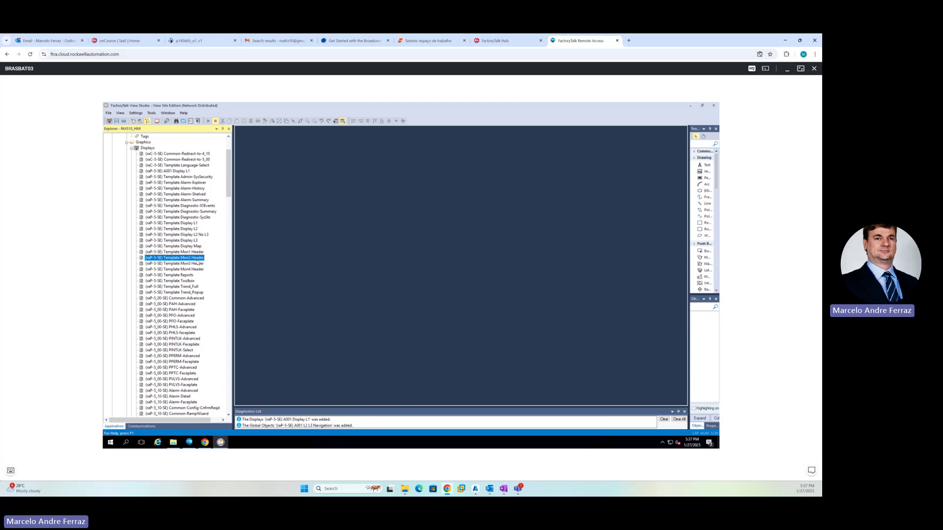
{"action": "double_click", "coordinate": [197, 261]}
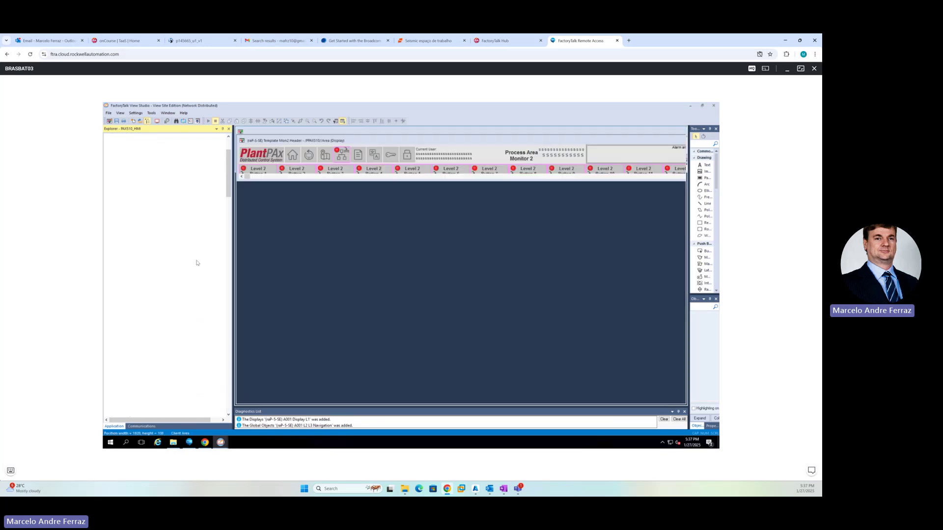
{"action": "left_click", "coordinate": [653, 182]}
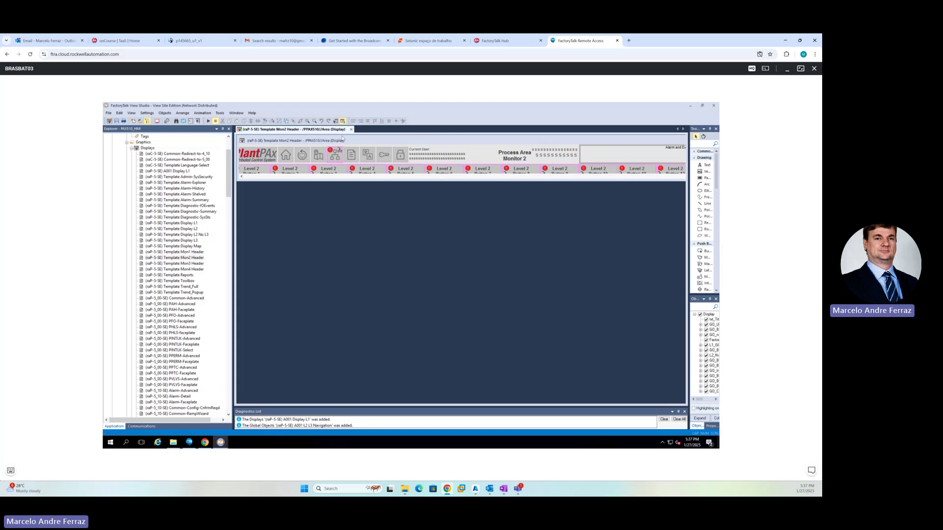
{"action": "left_click", "coordinate": [351, 129]}
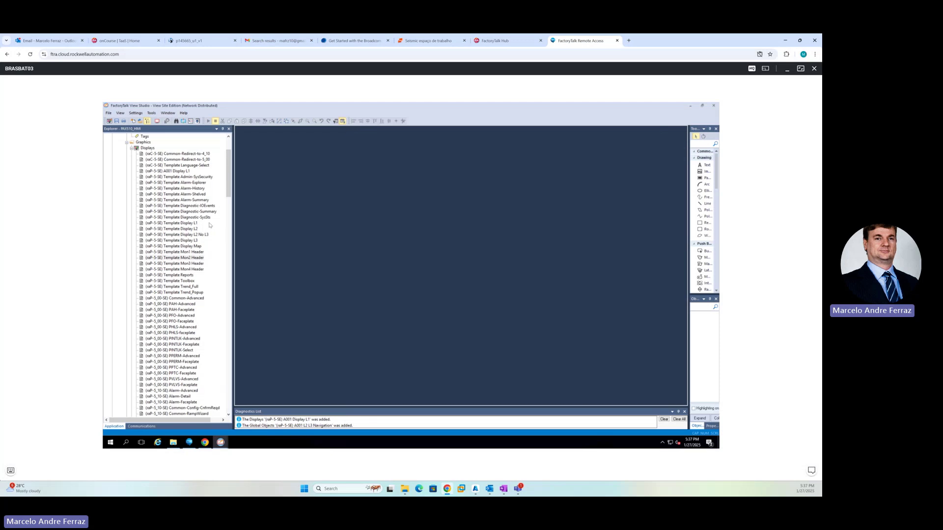
Duplicate the (raP-5-SE) Template Mon1 Header display as (raP-5-SE) A001 Mon1 Header and open the copy
{"action": "right_click", "coordinate": [186, 252]}
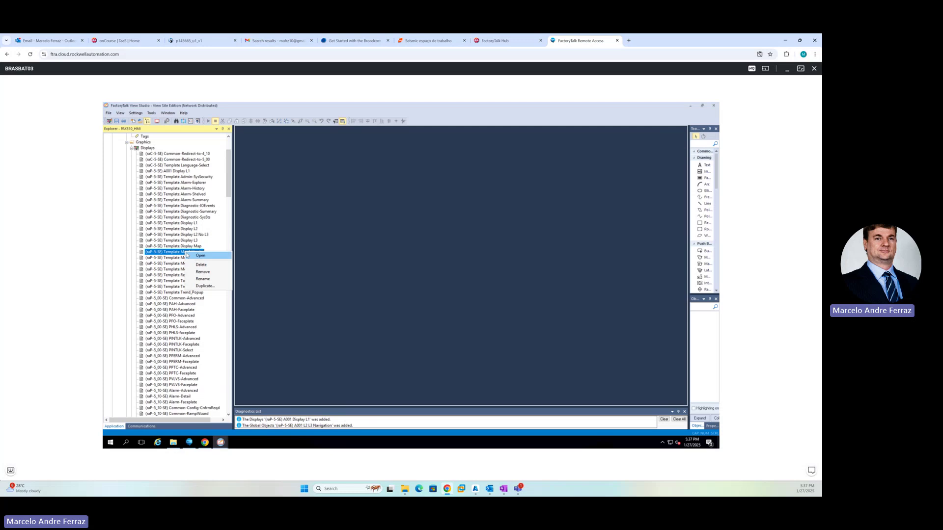
{"action": "left_click", "coordinate": [199, 285]}
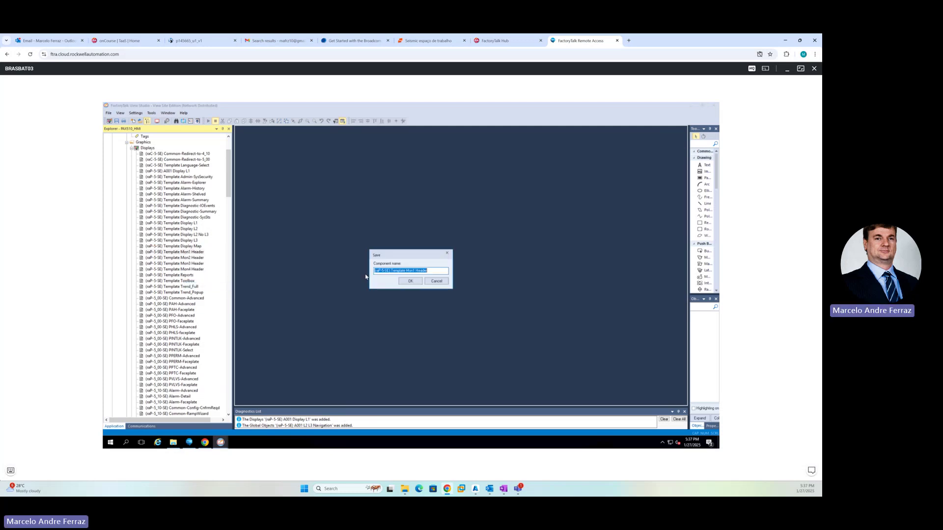
{"action": "left_click", "coordinate": [391, 271]}
{"action": "key", "text": "shift+Right"}
{"action": "key", "text": "shift+Right"}
{"action": "key", "text": "shift+Right"}
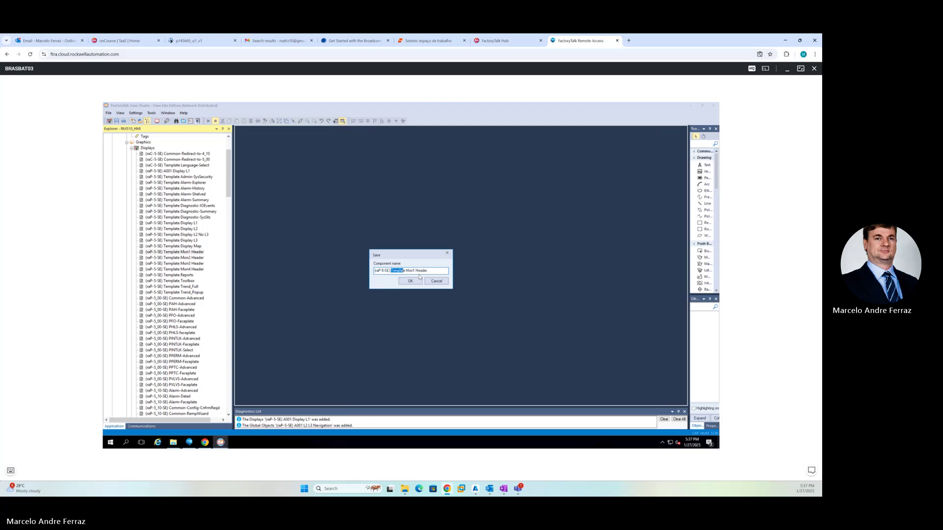
{"action": "type", "text": "A001"}
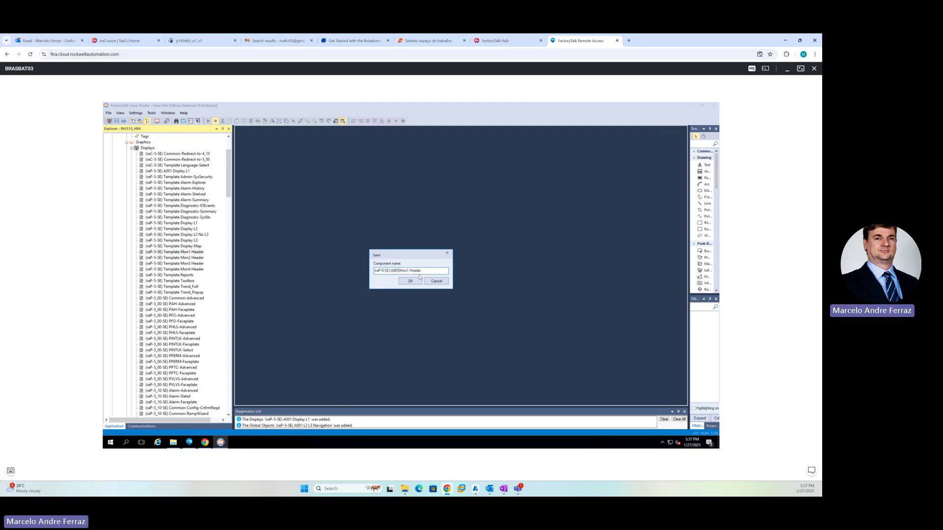
{"action": "left_click", "coordinate": [415, 281]}
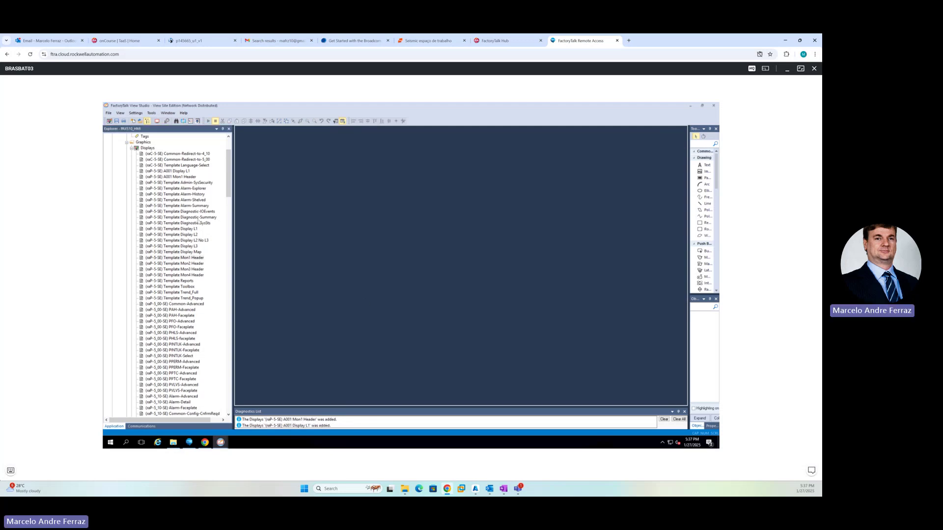
{"action": "left_click", "coordinate": [181, 176]}
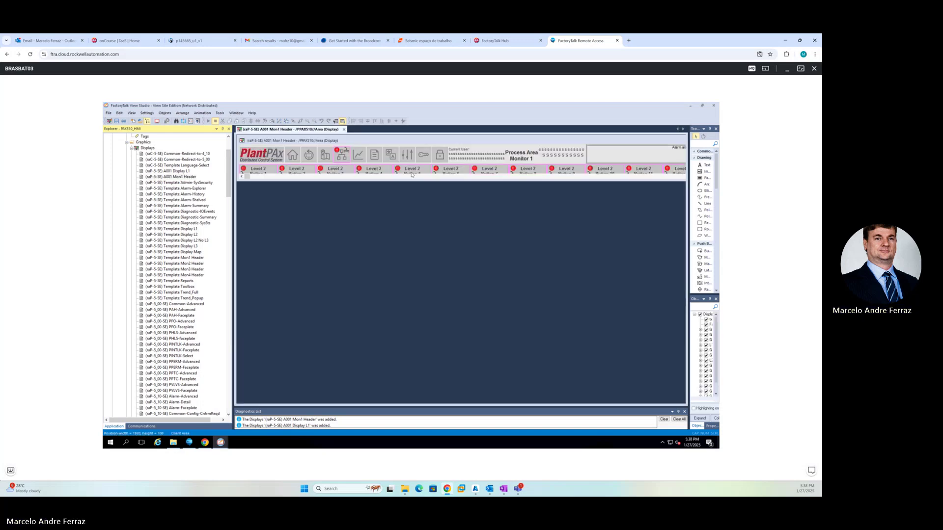
Duplicate the (raP-5-SE) Template Display L2 display as (raP-5-SE) A001 Display L2
{"action": "left_click", "coordinate": [194, 236]}
{"action": "right_click", "coordinate": [194, 235]}
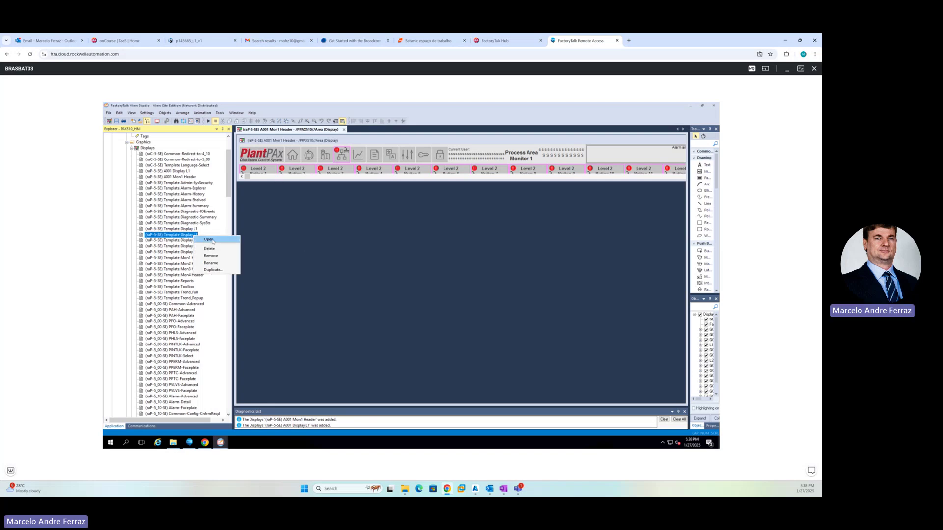
{"action": "left_click", "coordinate": [213, 270]}
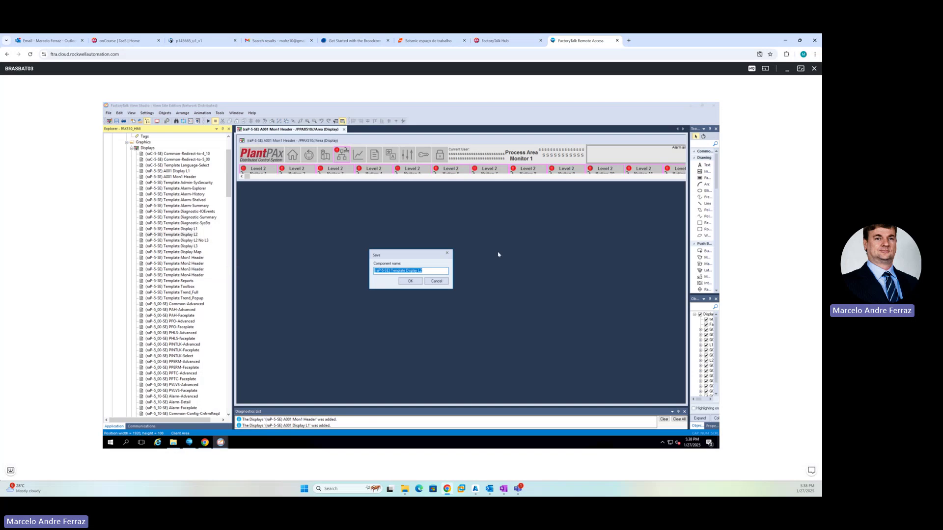
{"action": "left_click", "coordinate": [392, 271]}
{"action": "key", "text": "shift+Right"}
{"action": "key", "text": "shift+Right"}
{"action": "key", "text": "shift+Right"}
{"action": "key", "text": "shift+Right"}
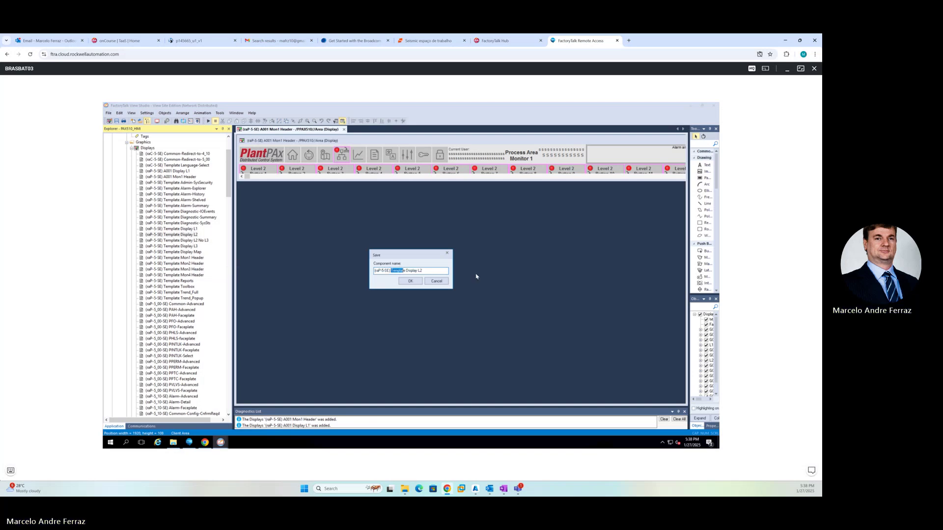
{"action": "type", "text": "A001"}
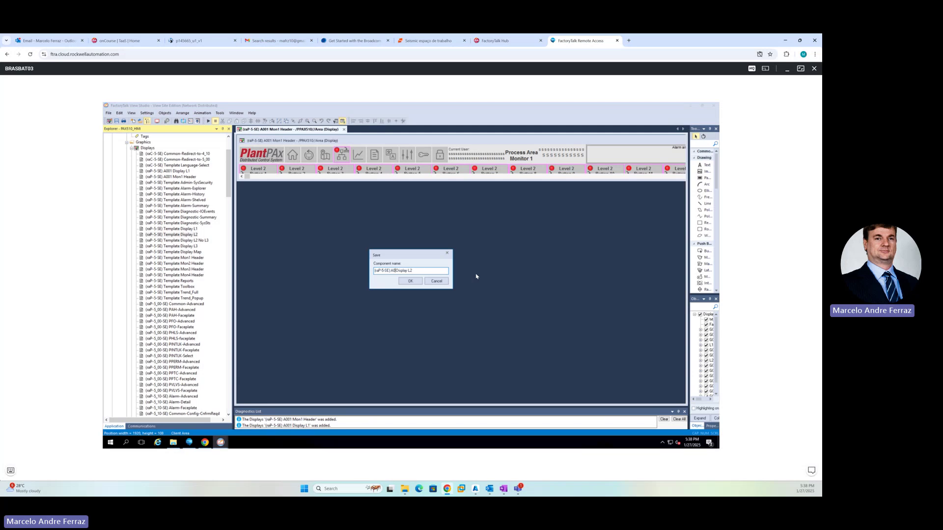
{"action": "left_click", "coordinate": [410, 281]}
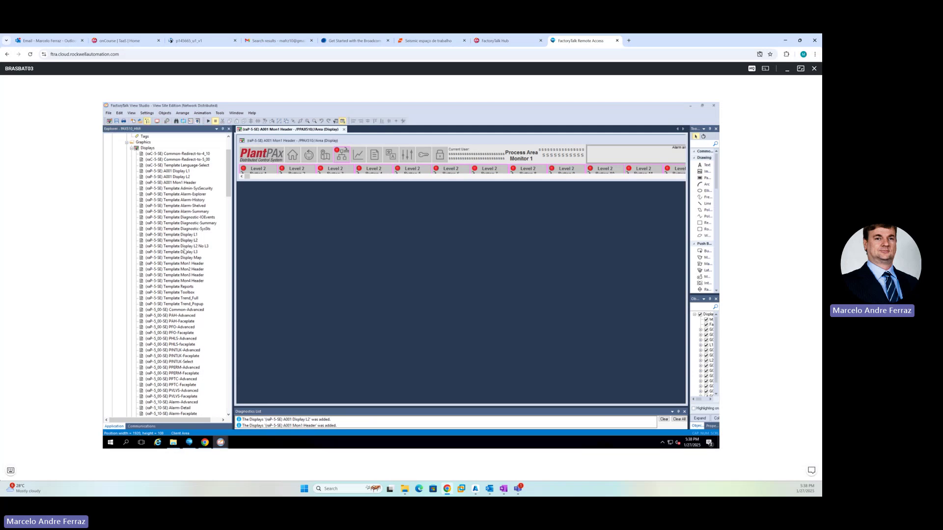
Open the (raP-5-SE) Template Display L3 display to examine its Level 3 navigation buttons
{"action": "left_click", "coordinate": [183, 246]}
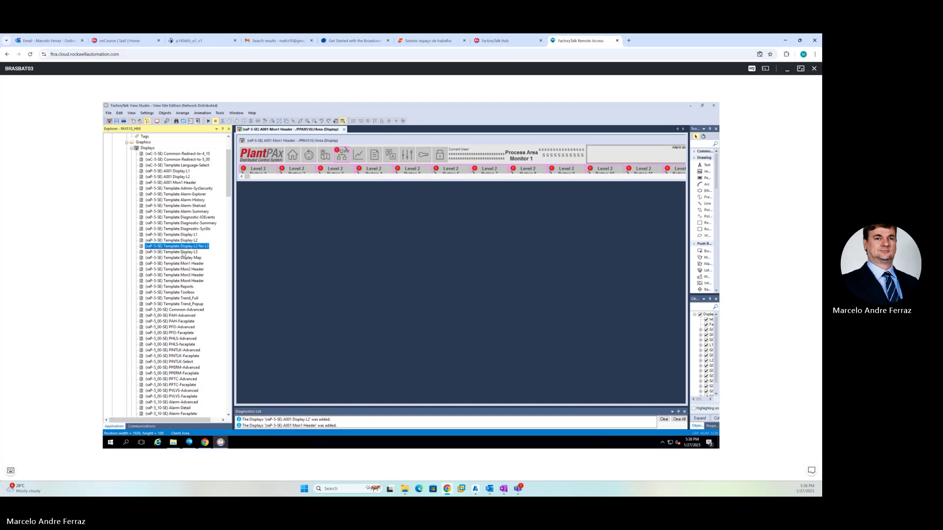
{"action": "left_click", "coordinate": [182, 252]}
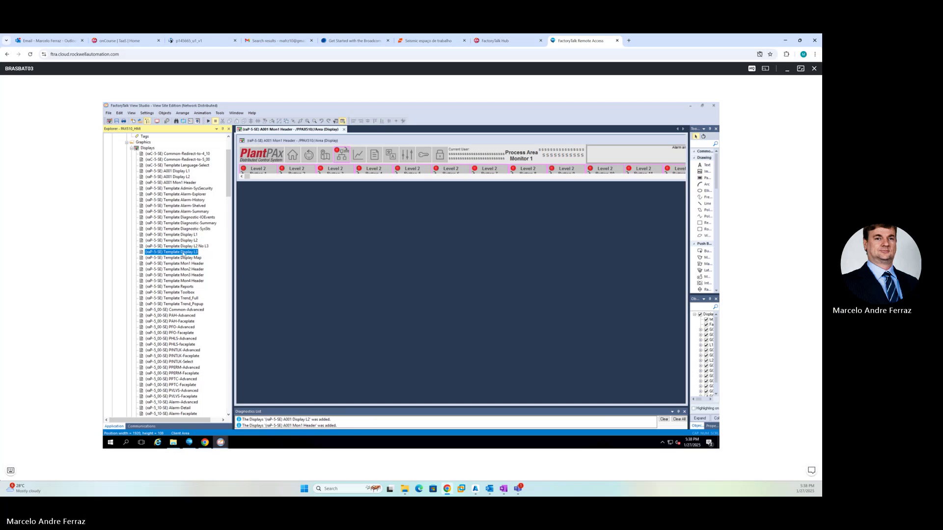
{"action": "double_click", "coordinate": [183, 252]}
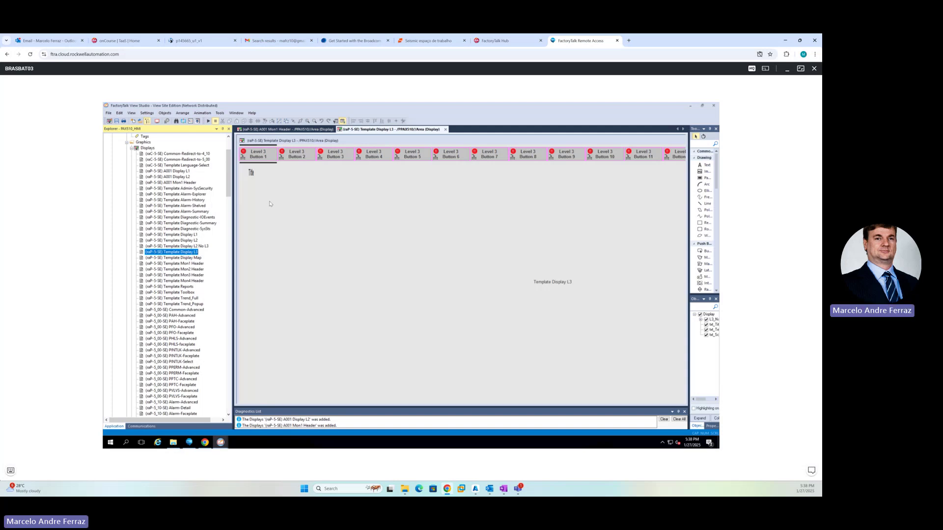
Close the open displays and duplicate the (raP-5-SE) Template Display L3 display as (raP-5-SE) A001 Display L3
{"action": "left_click", "coordinate": [446, 129]}
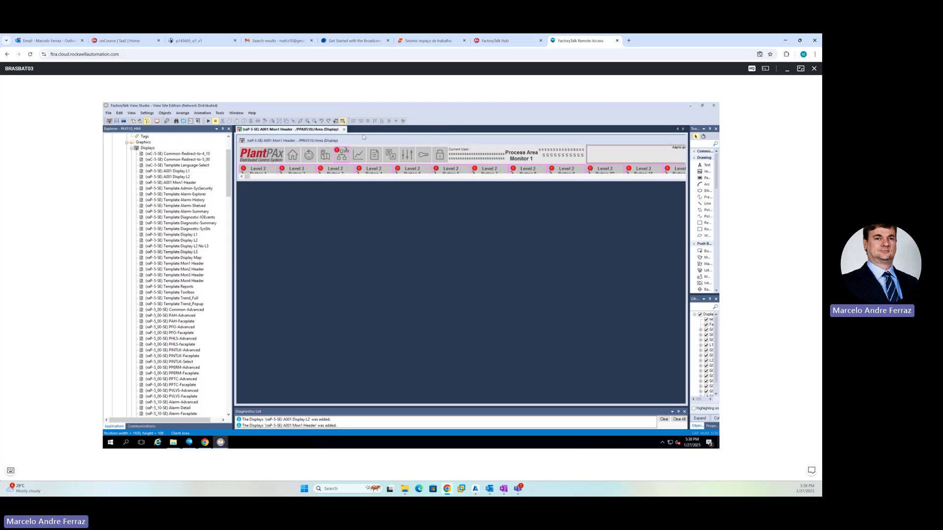
{"action": "left_click", "coordinate": [347, 129]}
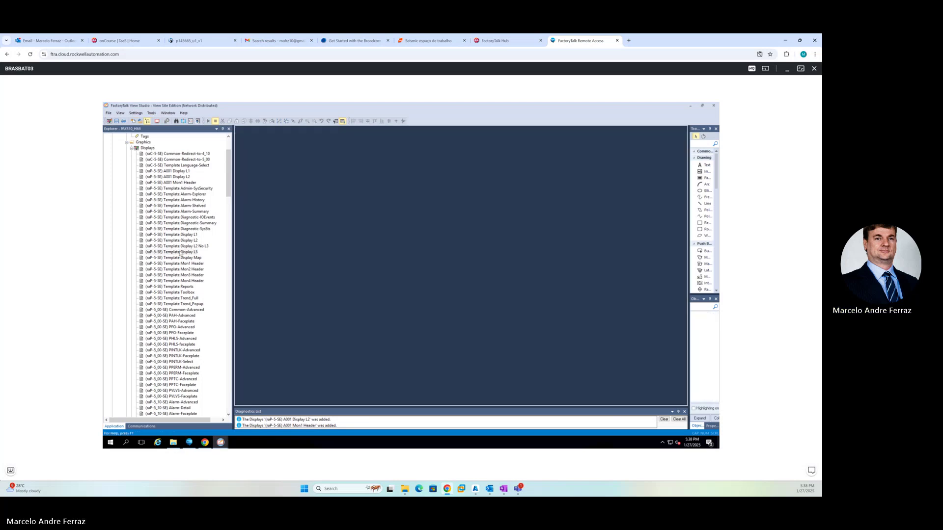
{"action": "right_click", "coordinate": [181, 253]}
{"action": "left_click", "coordinate": [201, 286]}
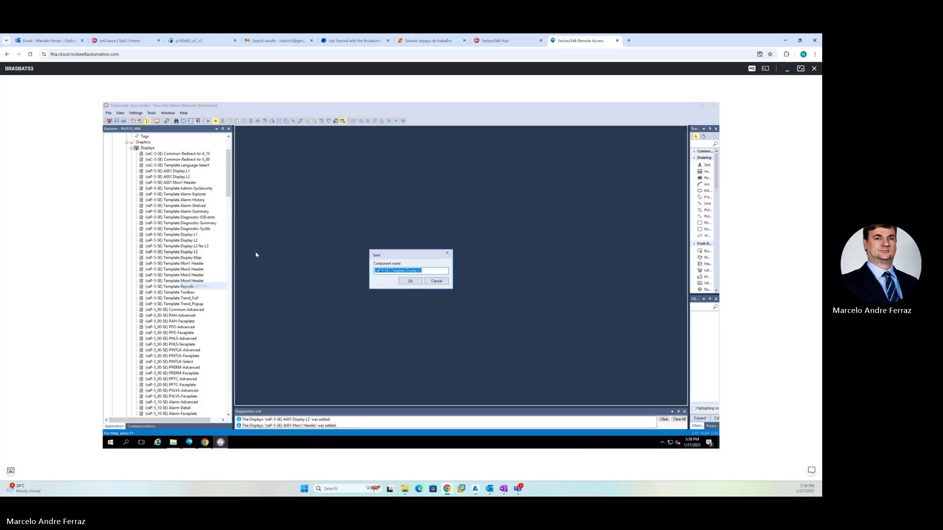
{"action": "left_click", "coordinate": [391, 271]}
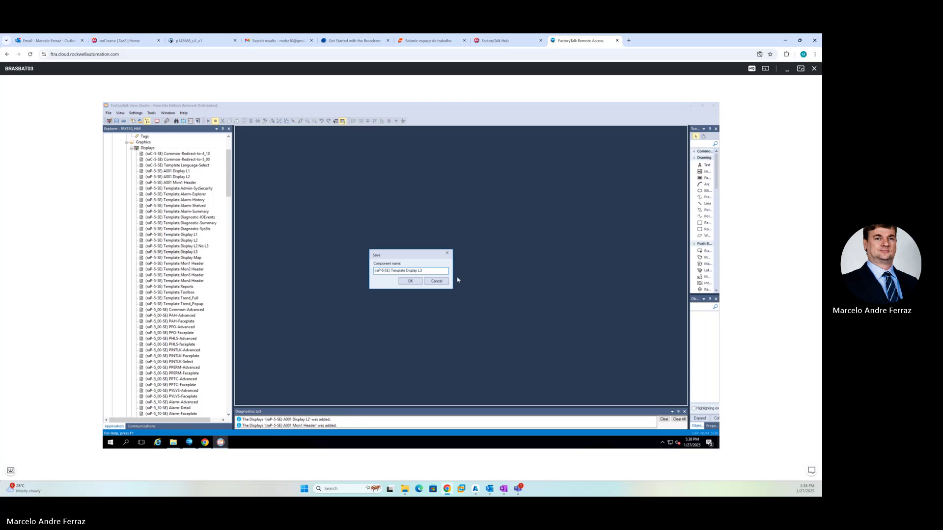
{"action": "key", "text": "shift+Right"}
{"action": "key", "text": "shift+Right"}
{"action": "key", "text": "shift+Right"}
{"action": "key", "text": "shift+Right"}
{"action": "type", "text": "A001"}
{"action": "left_click", "coordinate": [408, 281]}
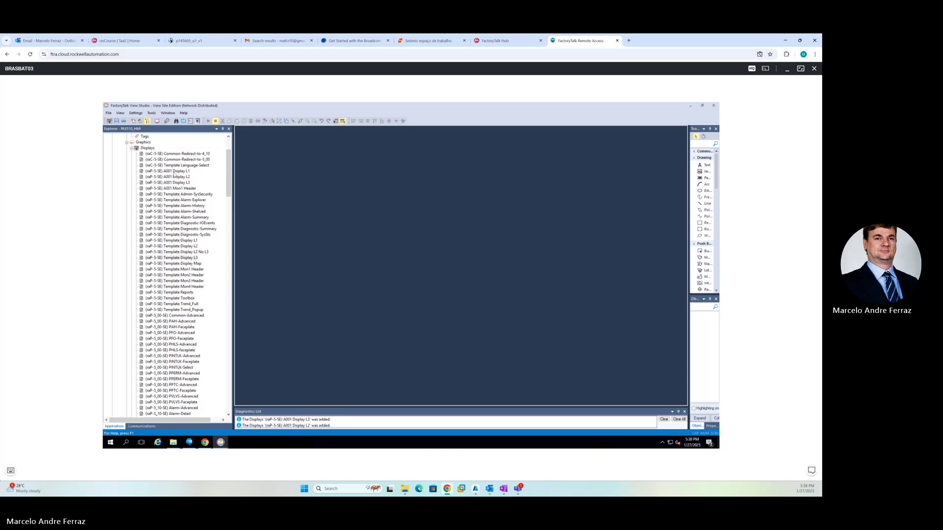
Duplicate the (raP-5-SE) Template Display Map display as (raP-5-SE) A001 Display Map
{"action": "left_click", "coordinate": [174, 177]}
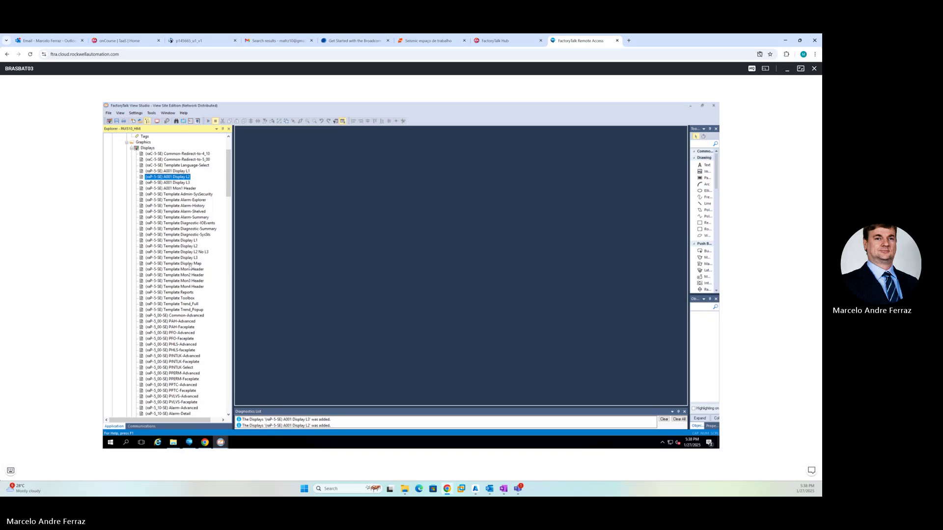
{"action": "left_click", "coordinate": [190, 264]}
{"action": "right_click", "coordinate": [190, 267]}
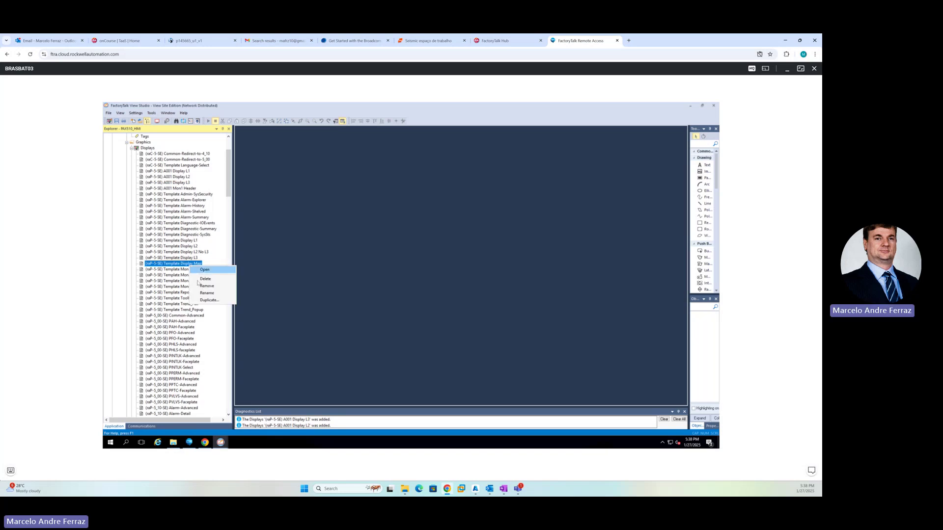
{"action": "left_click", "coordinate": [205, 301]}
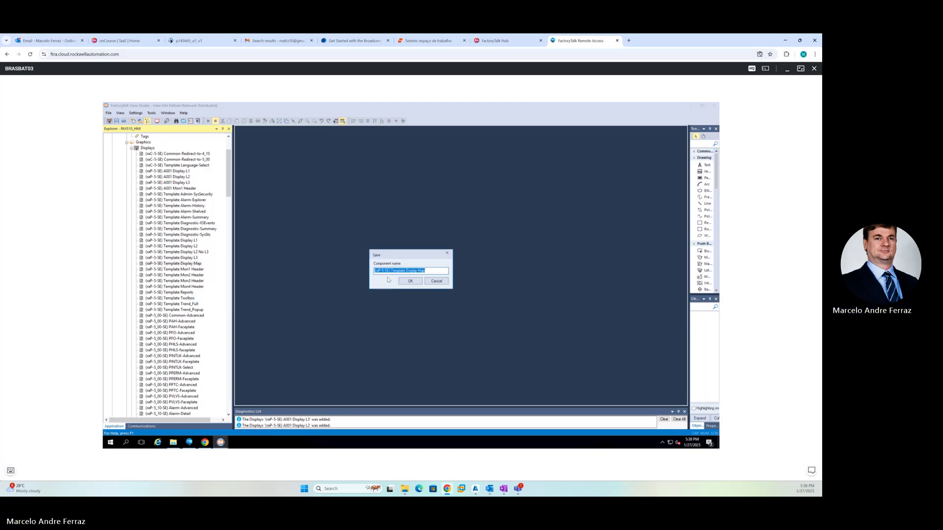
{"action": "left_click", "coordinate": [392, 272]}
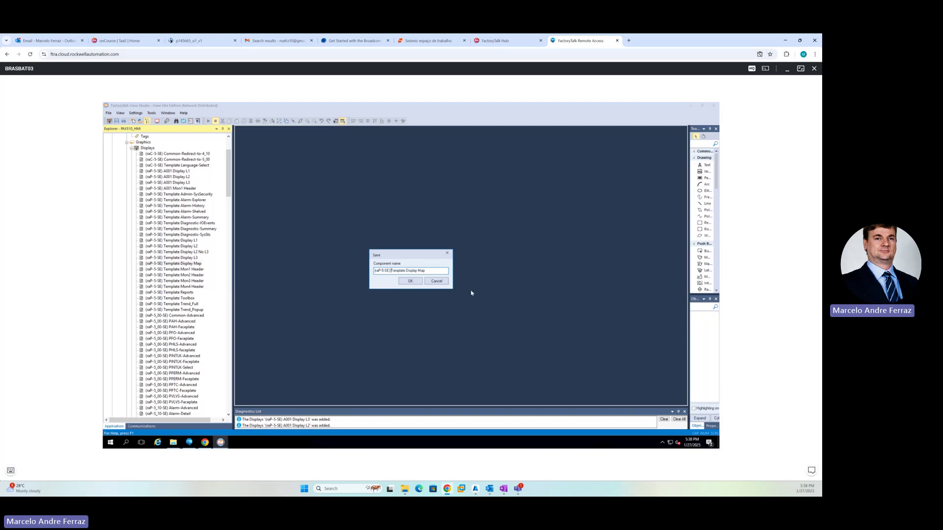
{"action": "key", "text": "shift+Right"}
{"action": "key", "text": "shift+Right"}
{"action": "key", "text": "shift+Right"}
{"action": "type", "text": "A001"}
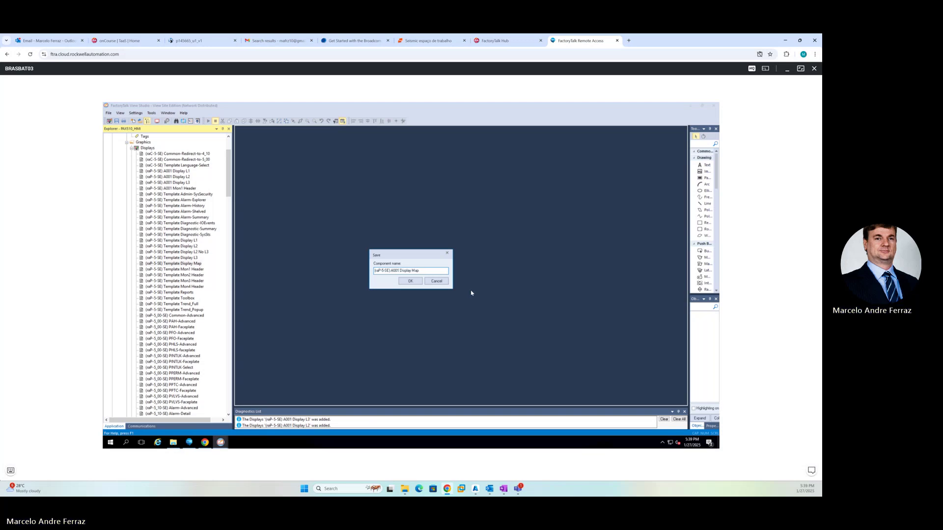
{"action": "left_click", "coordinate": [407, 283]}
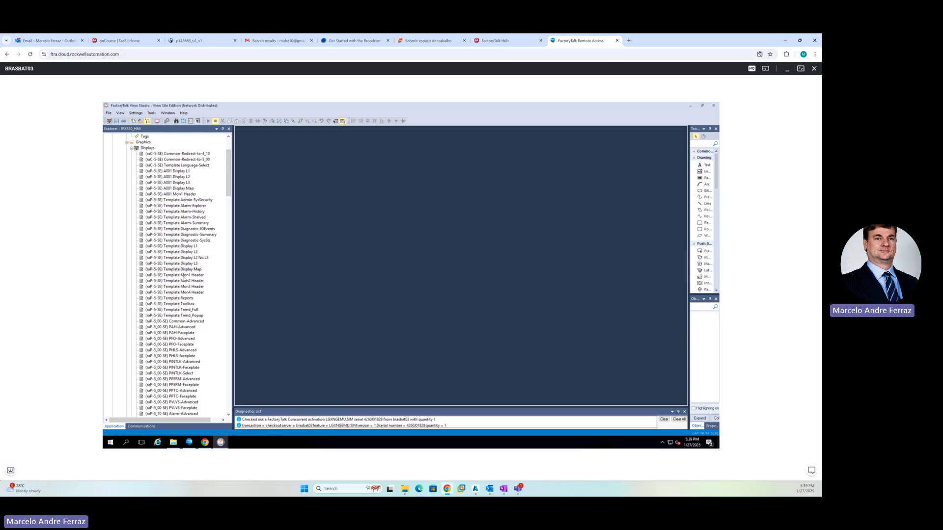
Review the remaining template displays in the project, including Mon1 Header, Reports, Toolbox, Trend_Full and Trend_Popup
{"action": "left_click", "coordinate": [183, 276]}
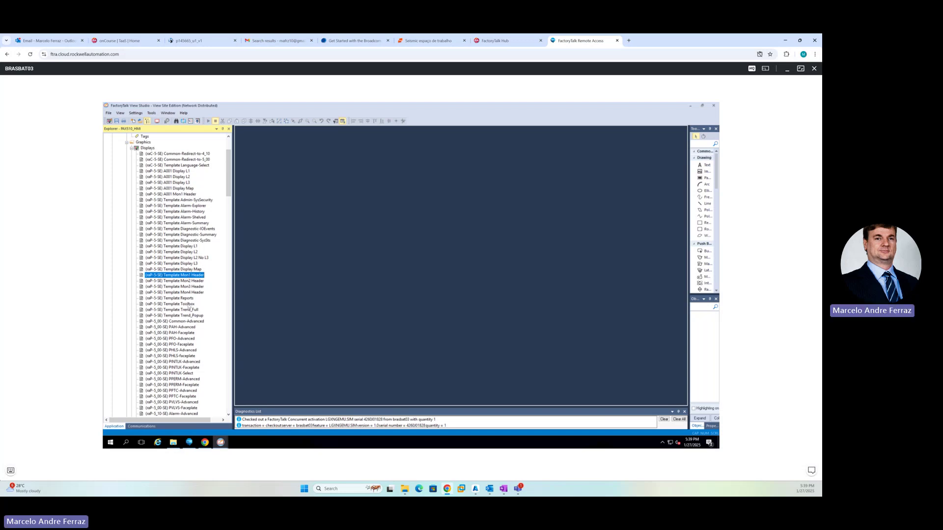
{"action": "left_click", "coordinate": [185, 299]}
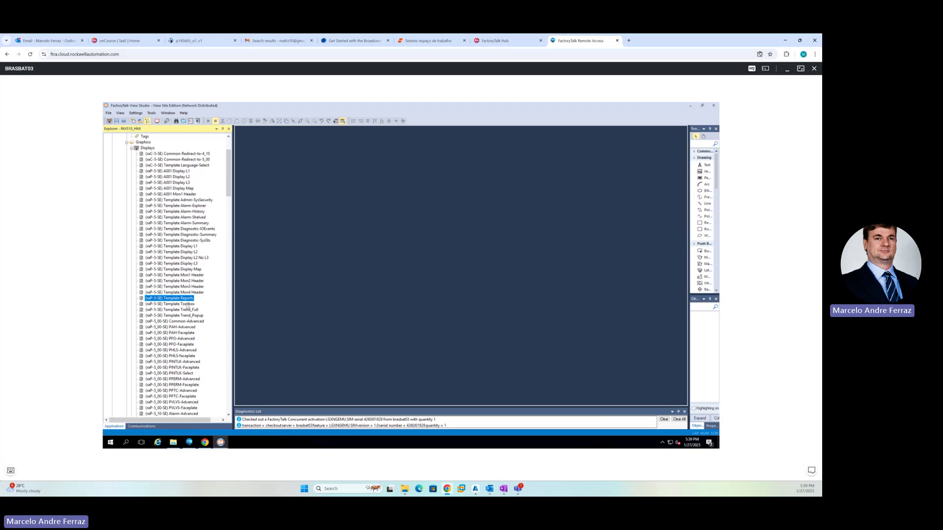
{"action": "left_click", "coordinate": [186, 304]}
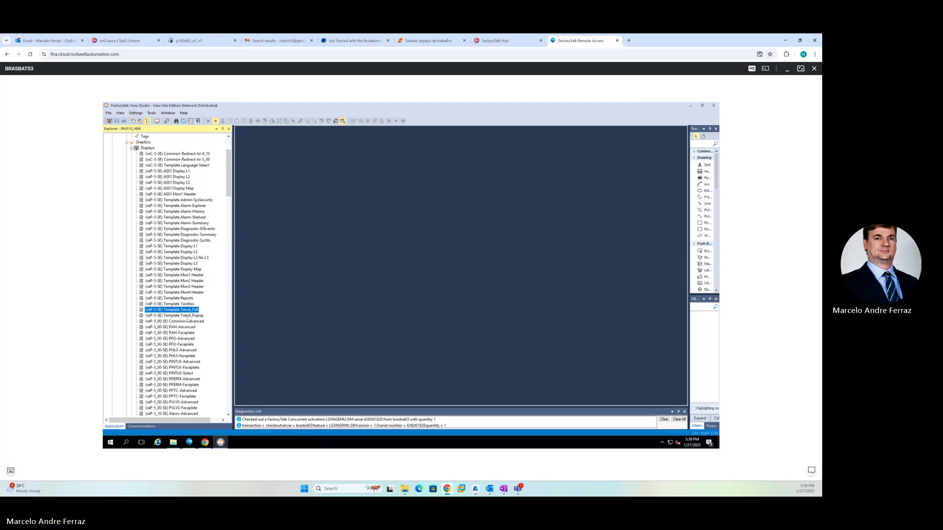
{"action": "left_click", "coordinate": [187, 315]}
{"action": "key", "text": "Up"}
{"action": "scroll", "coordinate": [182, 310], "scroll_direction": "down", "scroll_amount": 3}
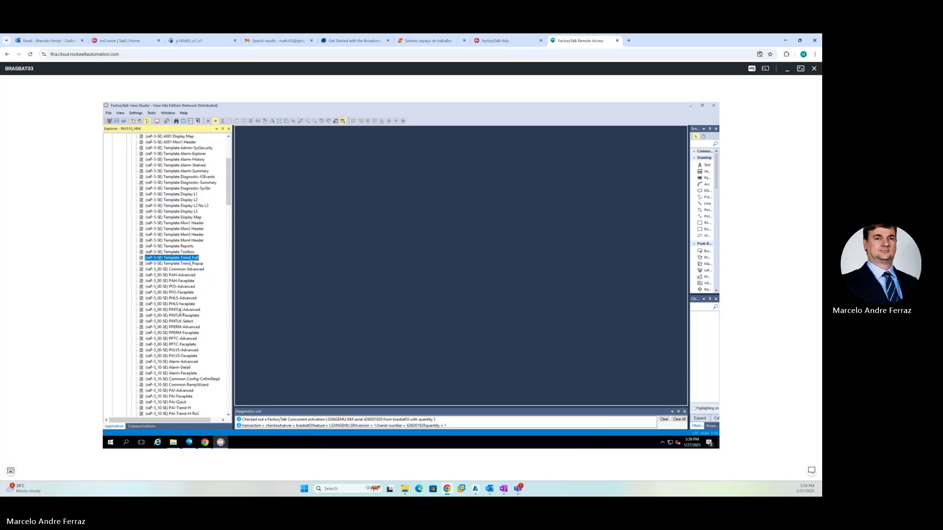
{"action": "scroll", "coordinate": [177, 303], "scroll_direction": "up", "scroll_amount": 5}
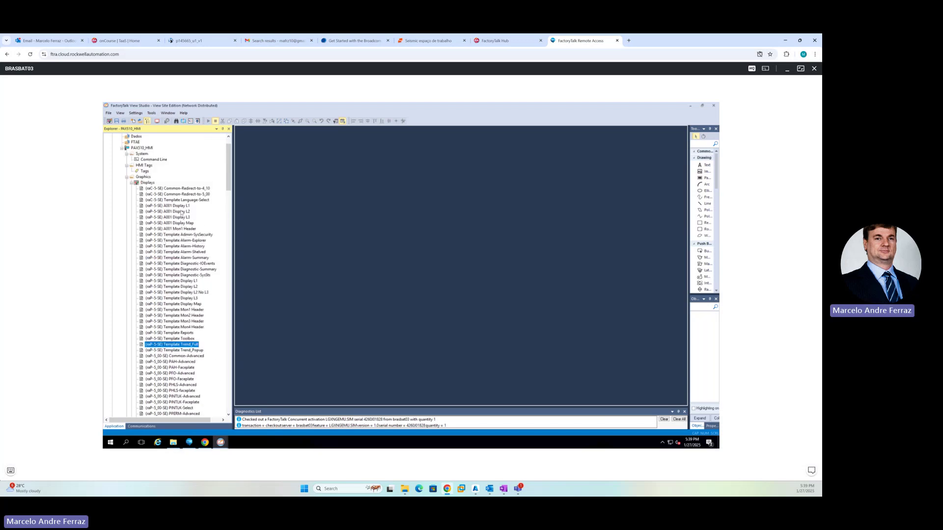
{"action": "scroll", "coordinate": [196, 229], "scroll_direction": "down", "scroll_amount": 9}
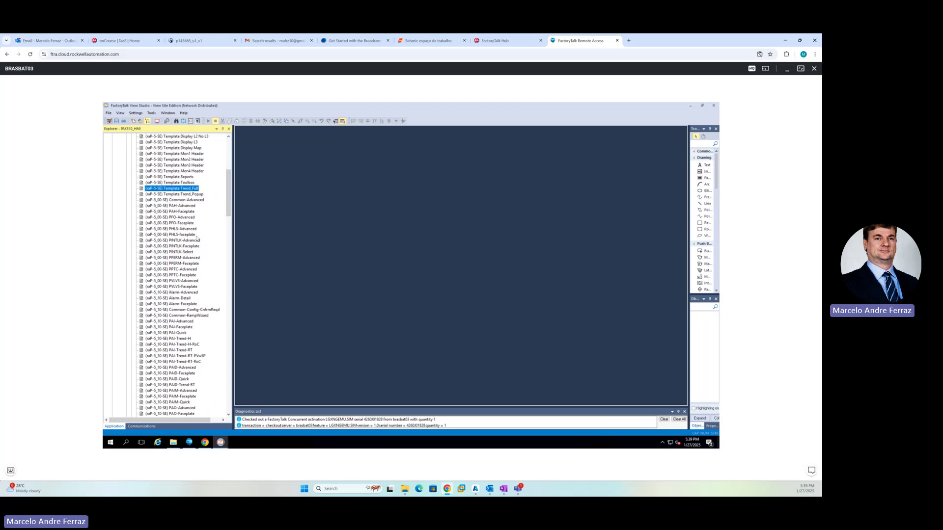
Expand the project's Macros and examine the NavToDisplay macro's code, closing it again and looking over the other macros
{"action": "scroll", "coordinate": [197, 237], "scroll_direction": "down", "scroll_amount": 20}
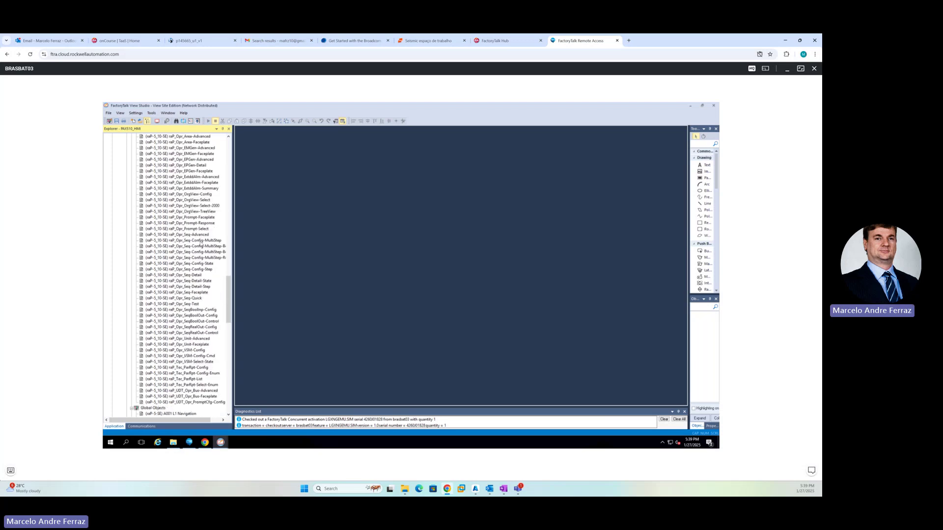
{"action": "scroll", "coordinate": [200, 247], "scroll_direction": "down", "scroll_amount": 20}
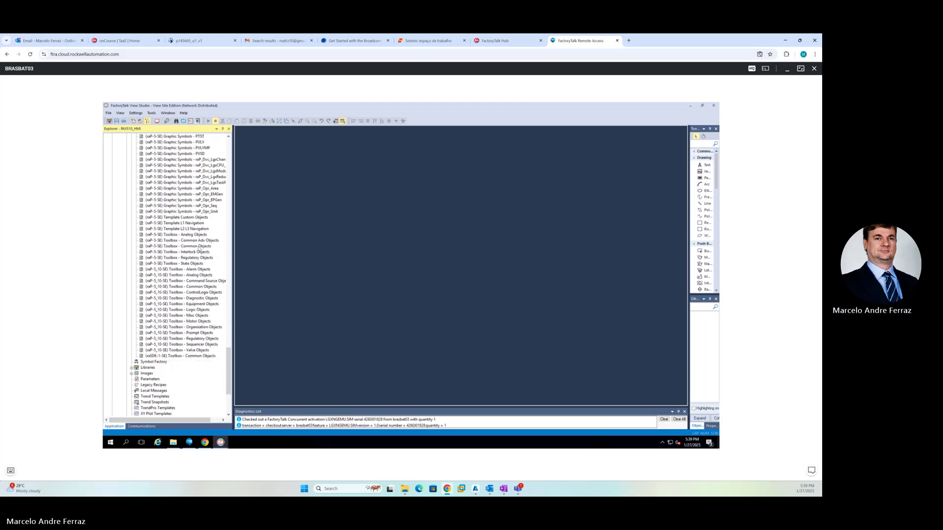
{"action": "scroll", "coordinate": [199, 249], "scroll_direction": "down", "scroll_amount": 3}
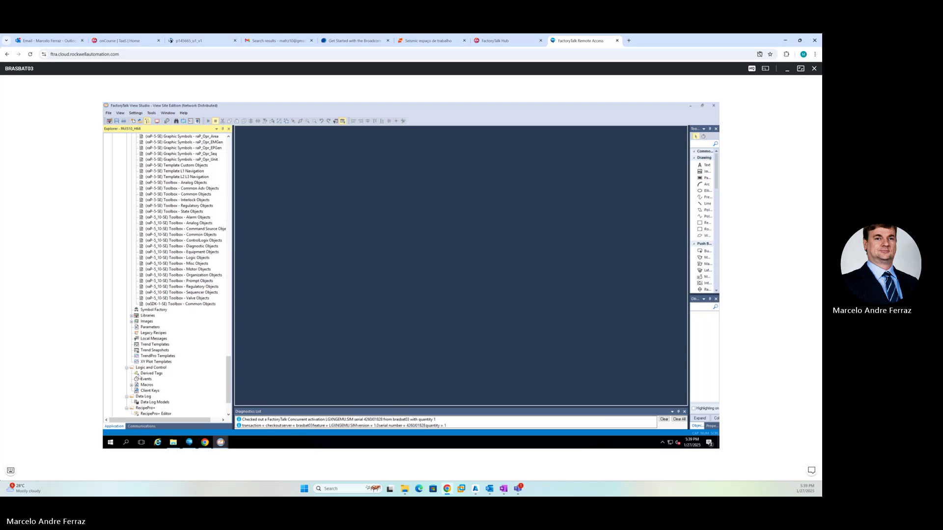
{"action": "scroll", "coordinate": [141, 365], "scroll_direction": "down", "scroll_amount": 3}
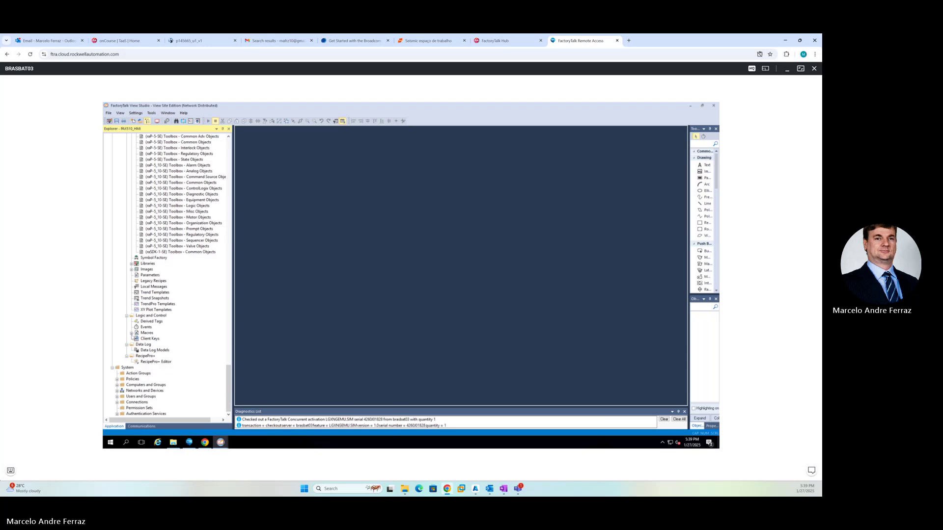
{"action": "double_click", "coordinate": [136, 333]}
{"action": "scroll", "coordinate": [167, 373], "scroll_direction": "down", "scroll_amount": 3}
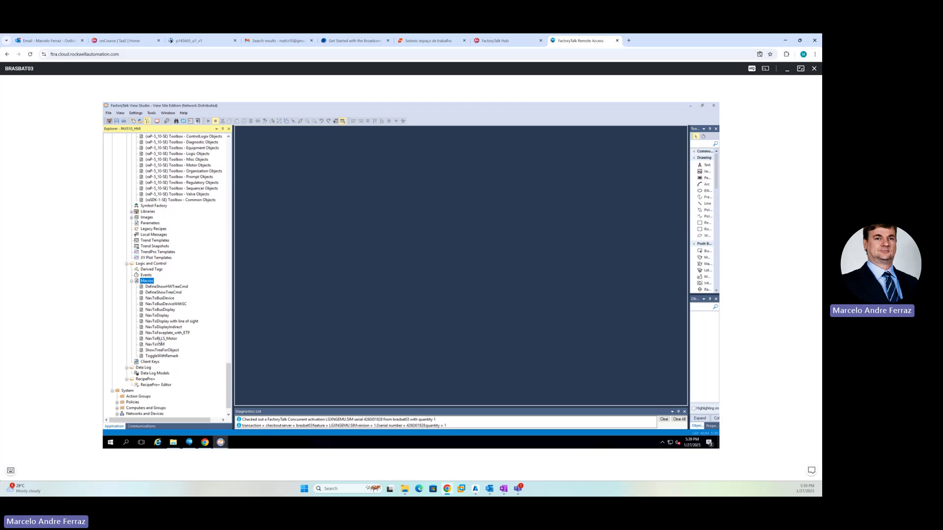
{"action": "left_click", "coordinate": [157, 317]}
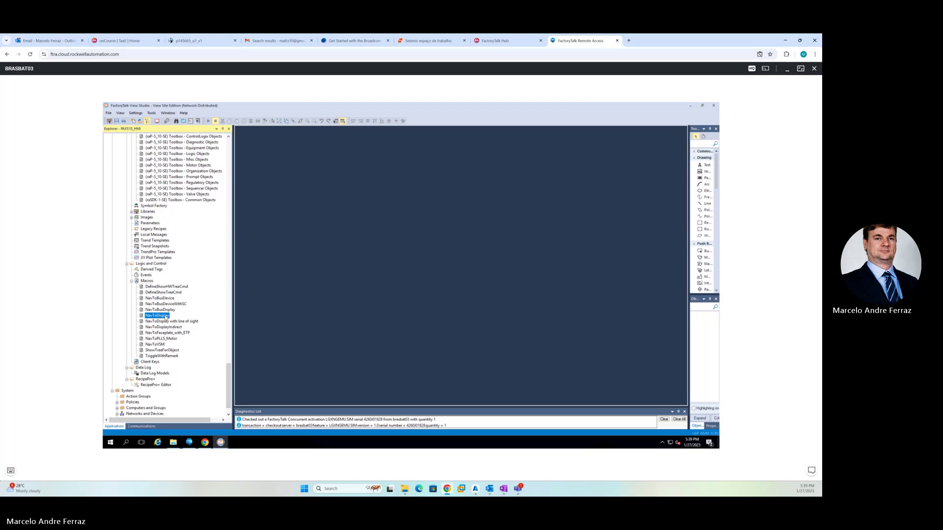
{"action": "double_click", "coordinate": [166, 318]}
{"action": "double_click", "coordinate": [166, 317]}
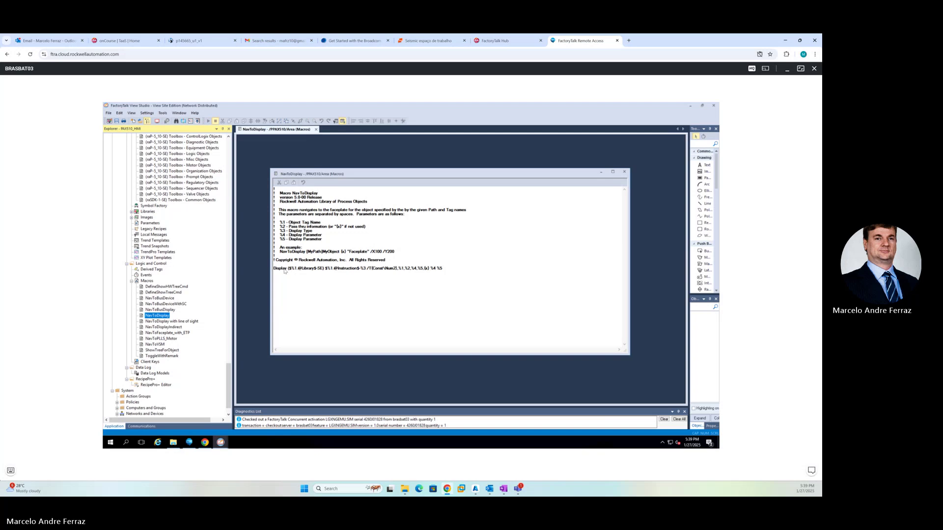
{"action": "left_click", "coordinate": [316, 129]}
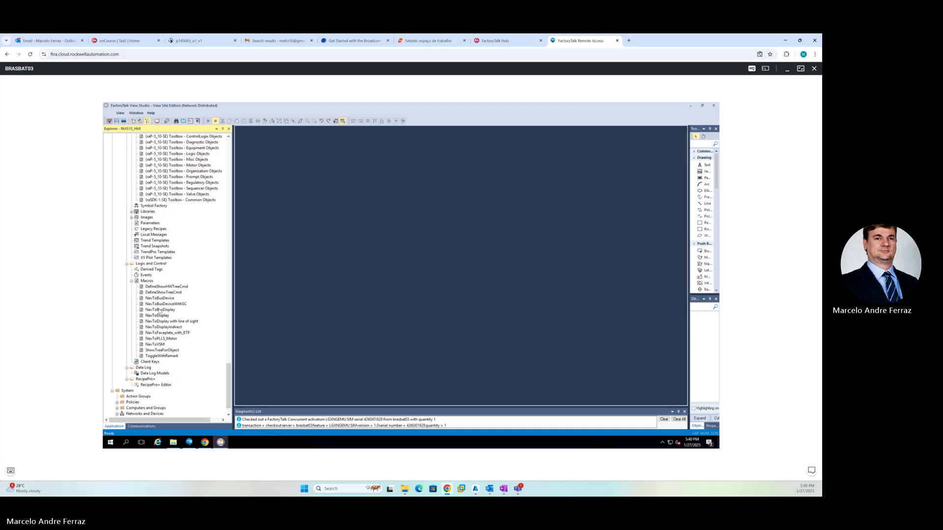
{"action": "left_click", "coordinate": [156, 293]}
{"action": "left_click", "coordinate": [157, 311]}
{"action": "left_click", "coordinate": [161, 322]}
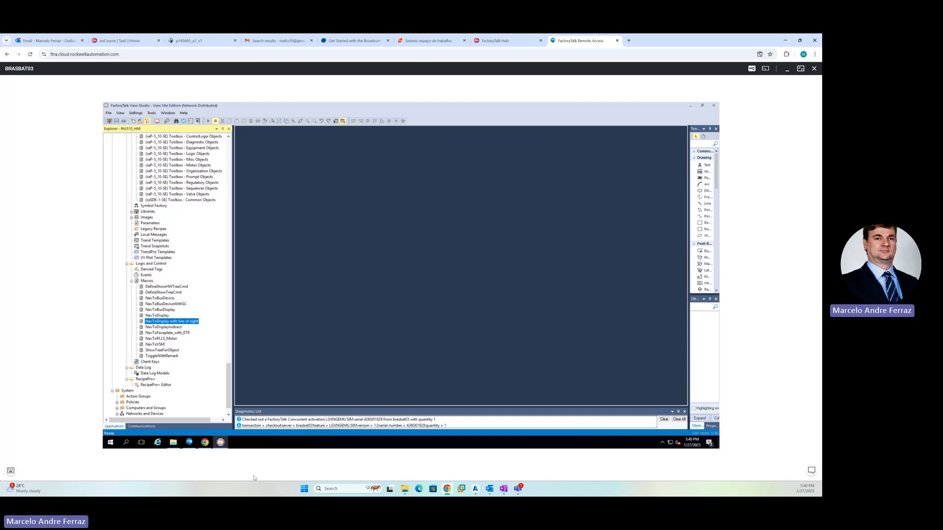
In File Explorer, open the Mcr folder of PlantPAx_5_10_Template under C:\Users\Public\Public Documents\RSView Enterprise\SE\HMI Projects
{"action": "left_click", "coordinate": [173, 443]}
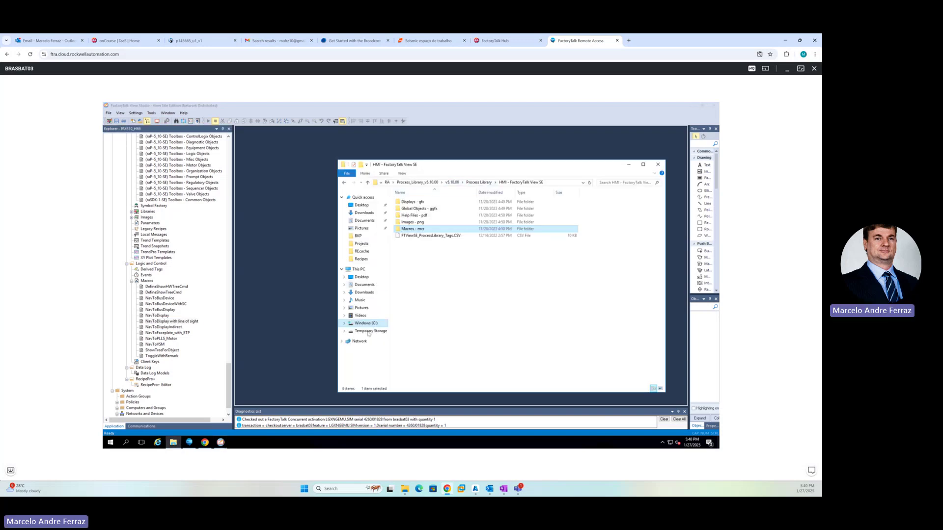
{"action": "left_click", "coordinate": [364, 324]}
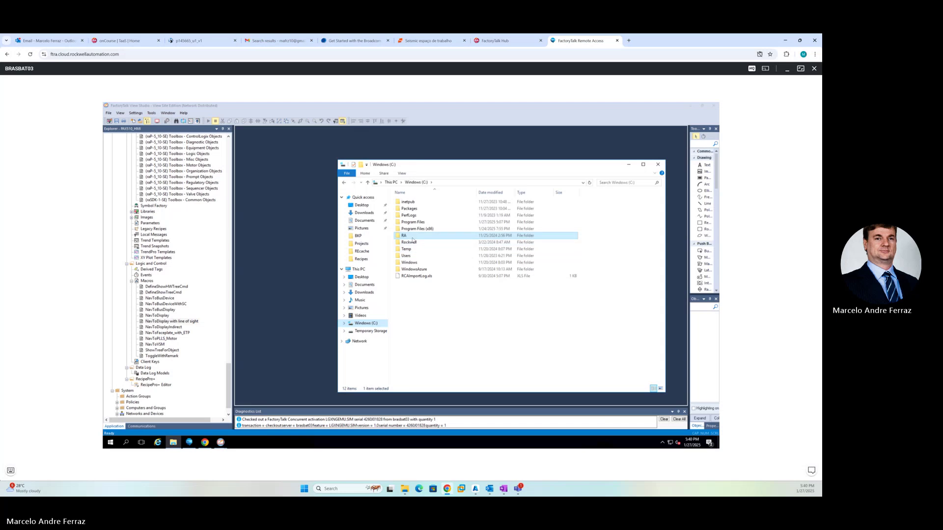
{"action": "double_click", "coordinate": [406, 256]}
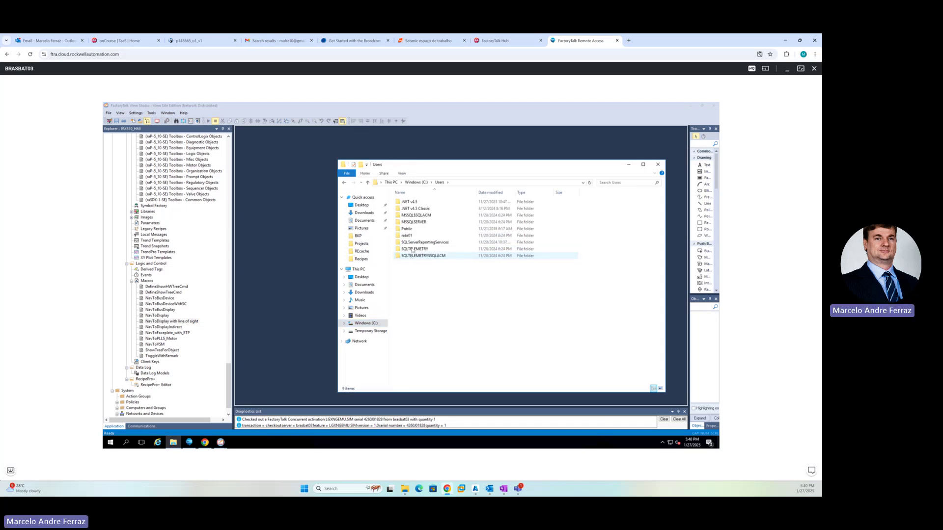
{"action": "double_click", "coordinate": [407, 229]}
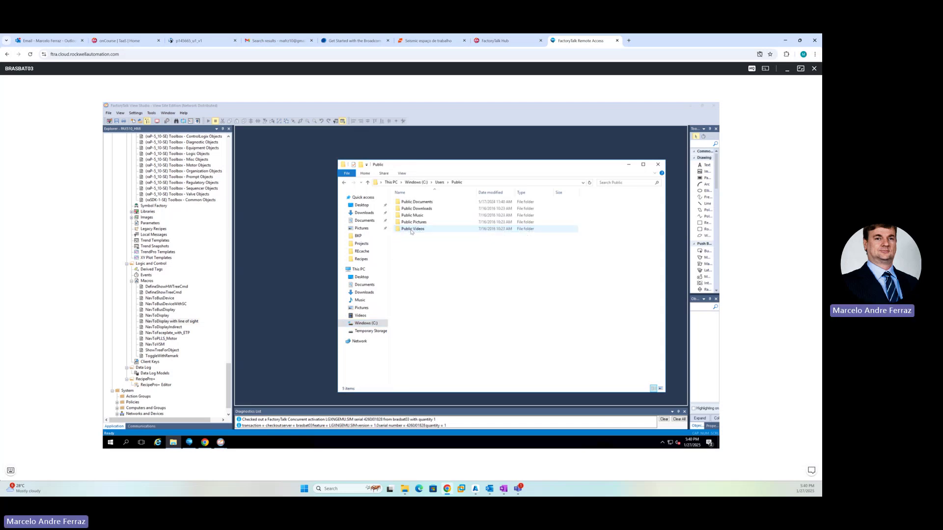
{"action": "left_click", "coordinate": [418, 203]}
{"action": "double_click", "coordinate": [418, 204]}
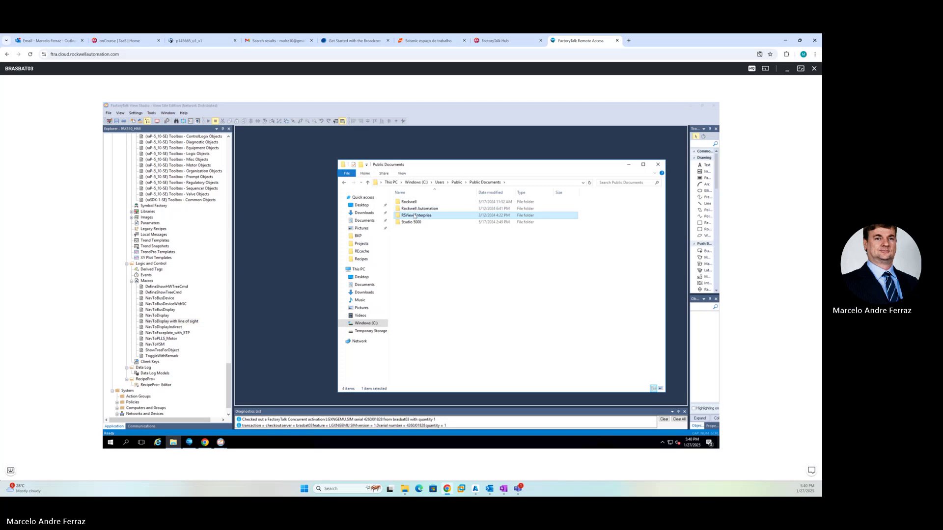
{"action": "double_click", "coordinate": [414, 216]}
{"action": "double_click", "coordinate": [414, 223]}
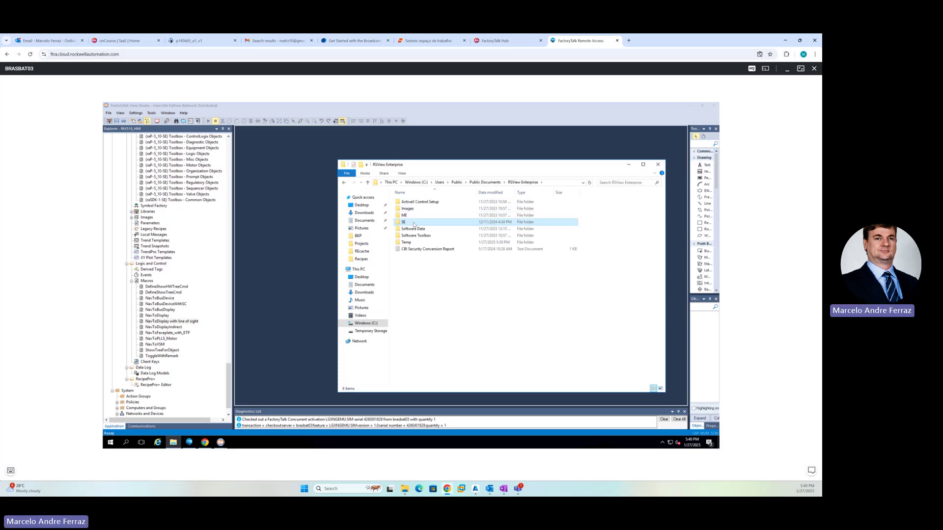
{"action": "left_click", "coordinate": [412, 243]}
{"action": "double_click", "coordinate": [411, 243]}
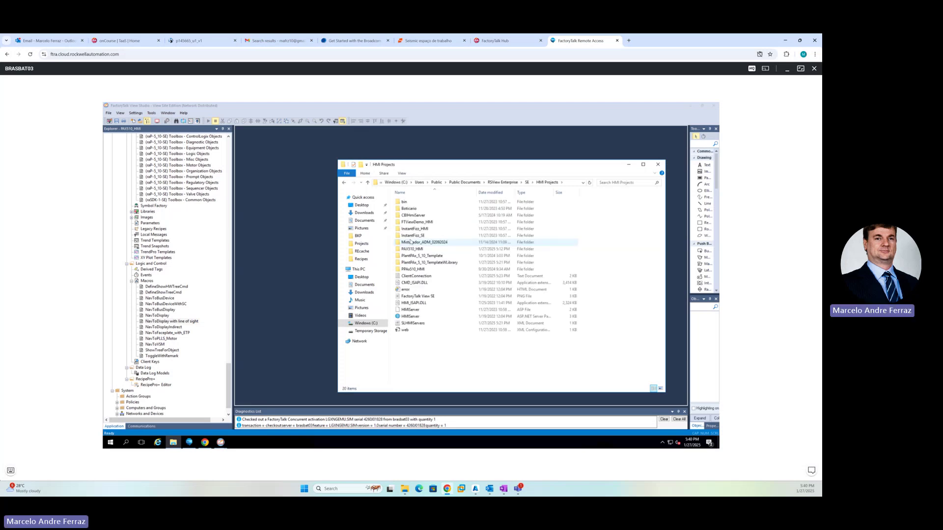
{"action": "double_click", "coordinate": [412, 257]}
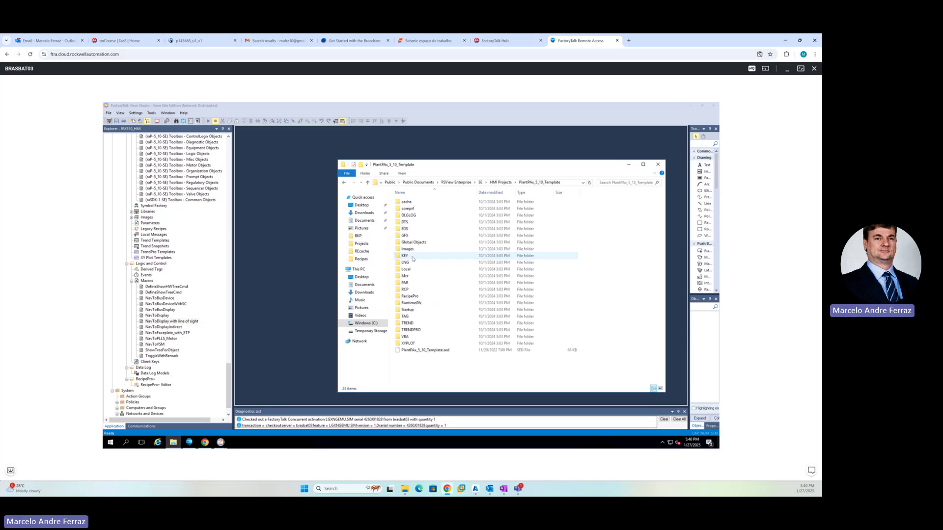
{"action": "double_click", "coordinate": [405, 276]}
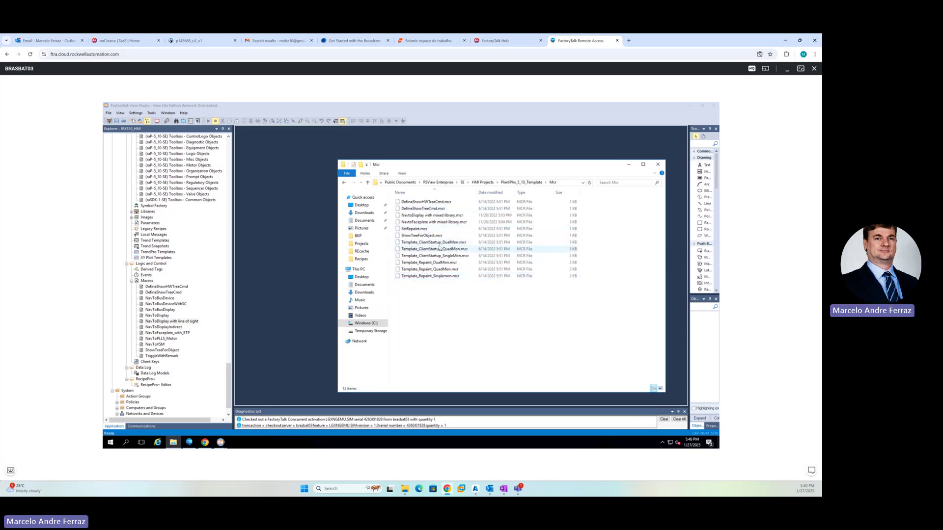
Add the six Template_ClientStartup and Template_Repaint macro files for dual, quad and single monitors to the project's Macros
{"action": "left_click_drag", "start_coordinate": [451, 295], "coordinate": [429, 248]}
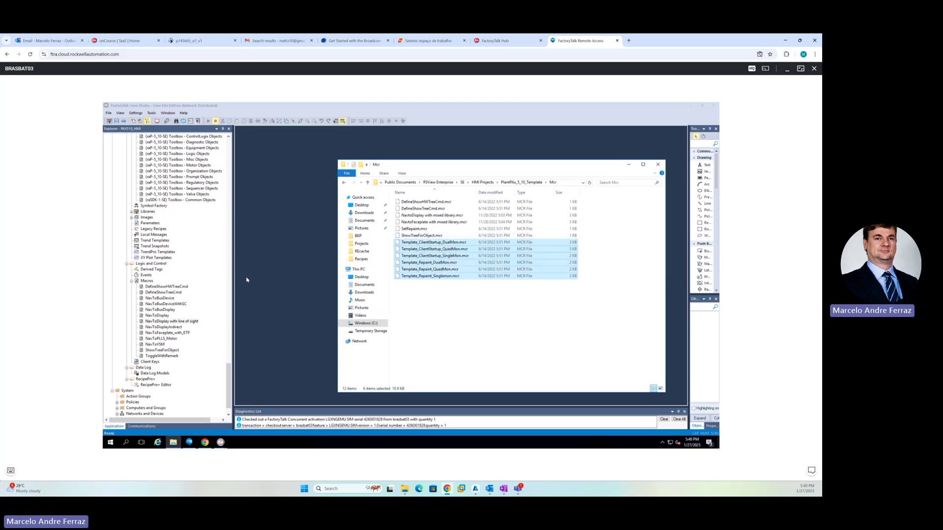
{"action": "left_click_drag", "start_coordinate": [247, 280], "coordinate": [209, 305]}
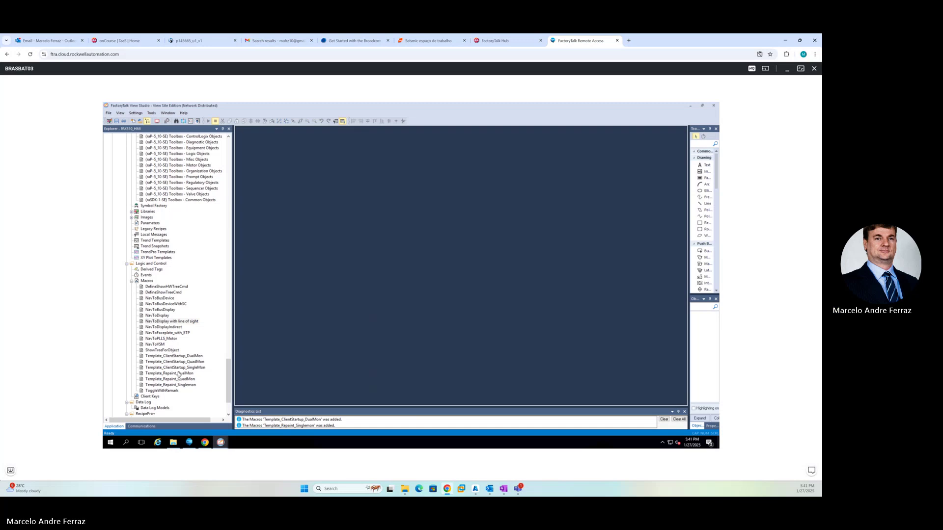
{"action": "left_click", "coordinate": [172, 356]}
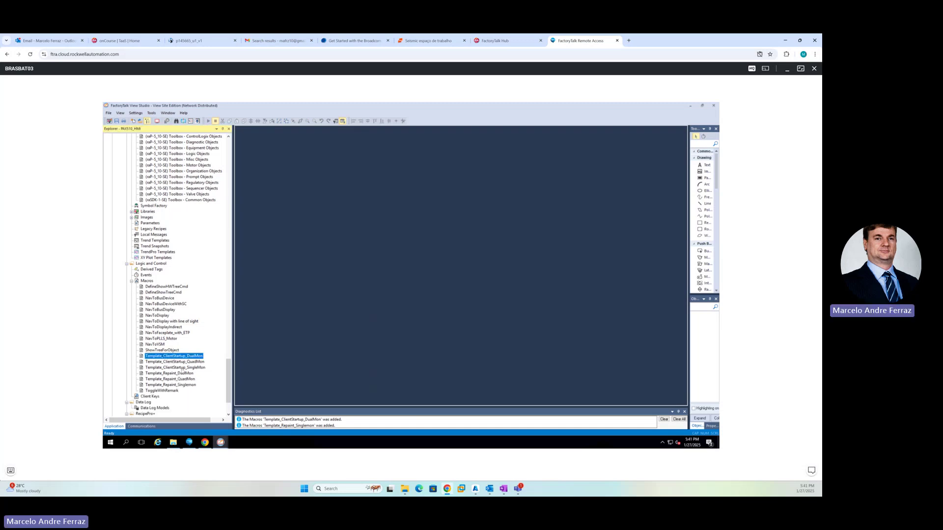
Duplicate the Template_ClientStartup_SingleMon macro as A001_ClientStartup_SingleMon
{"action": "left_click", "coordinate": [181, 369]}
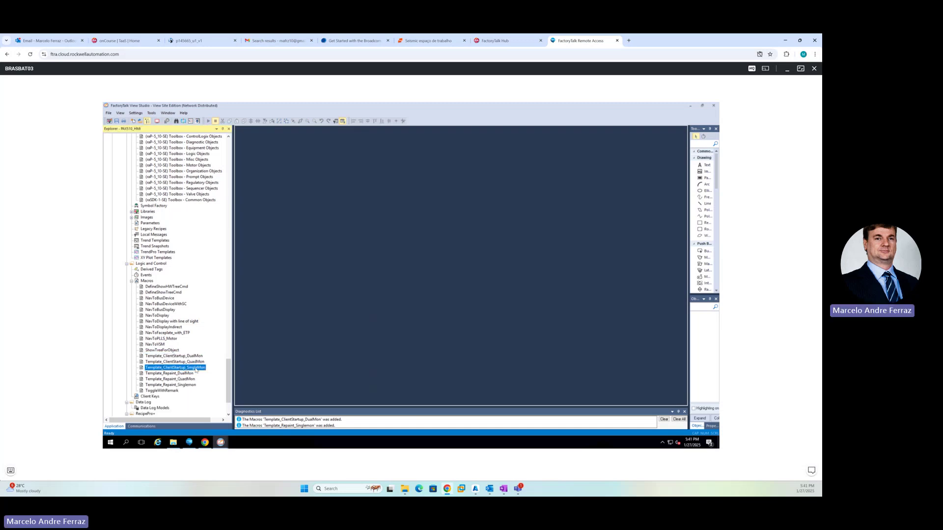
{"action": "right_click", "coordinate": [196, 369]}
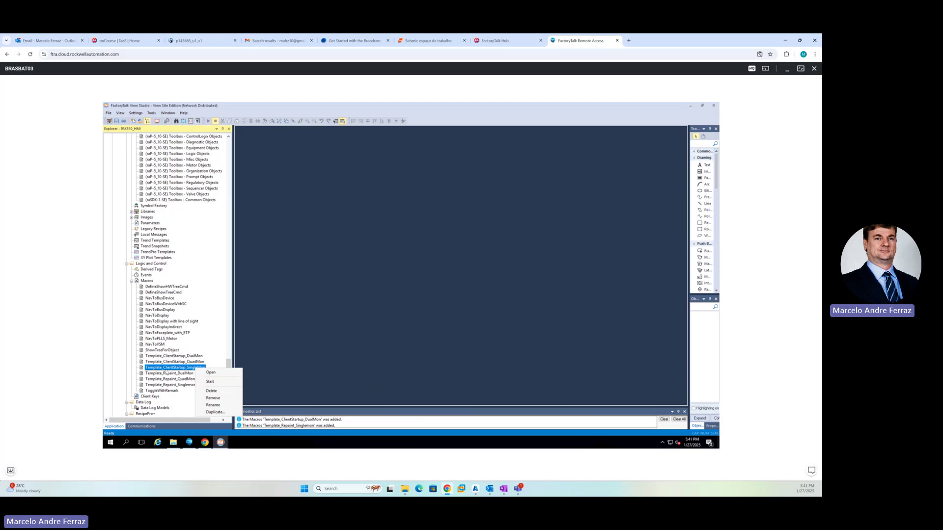
{"action": "left_click", "coordinate": [214, 412]}
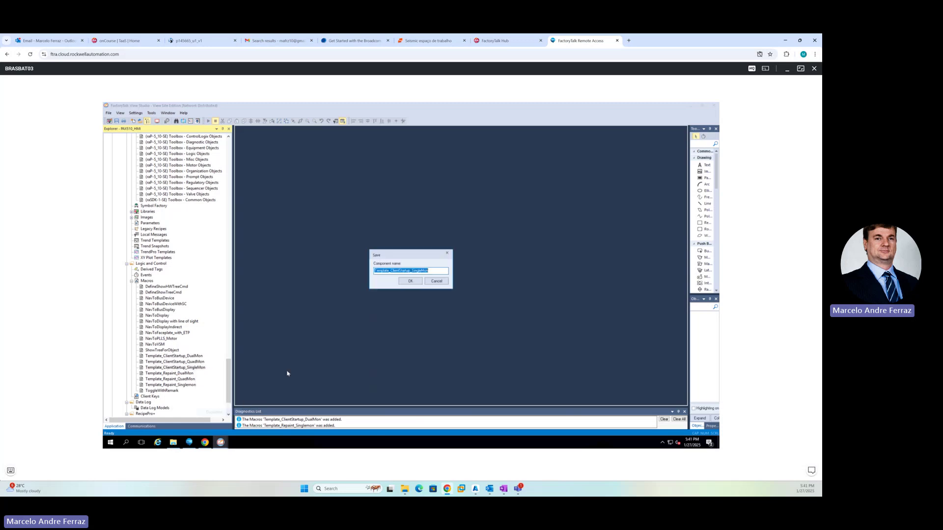
{"action": "left_click", "coordinate": [389, 271]}
{"action": "left_click_drag", "start_coordinate": [389, 272], "coordinate": [342, 278]}
{"action": "type", "text": "A001"}
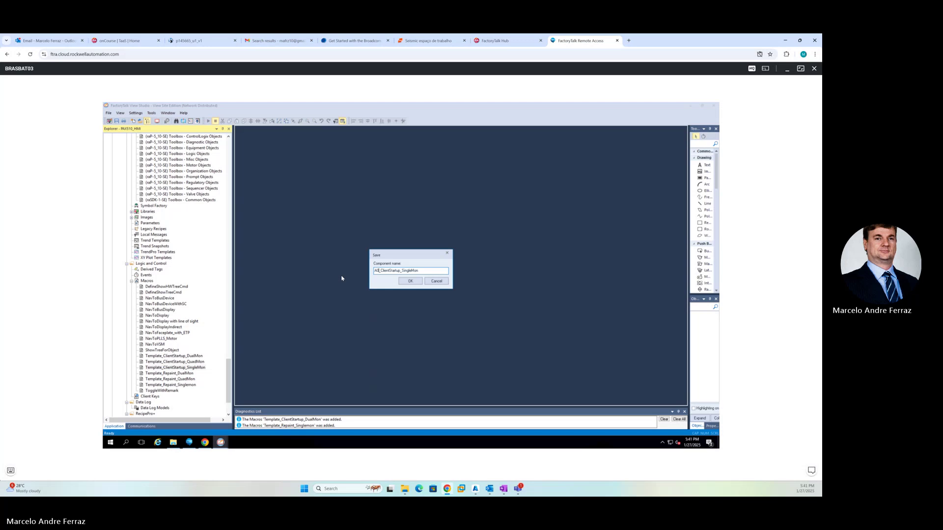
{"action": "left_click", "coordinate": [406, 283]}
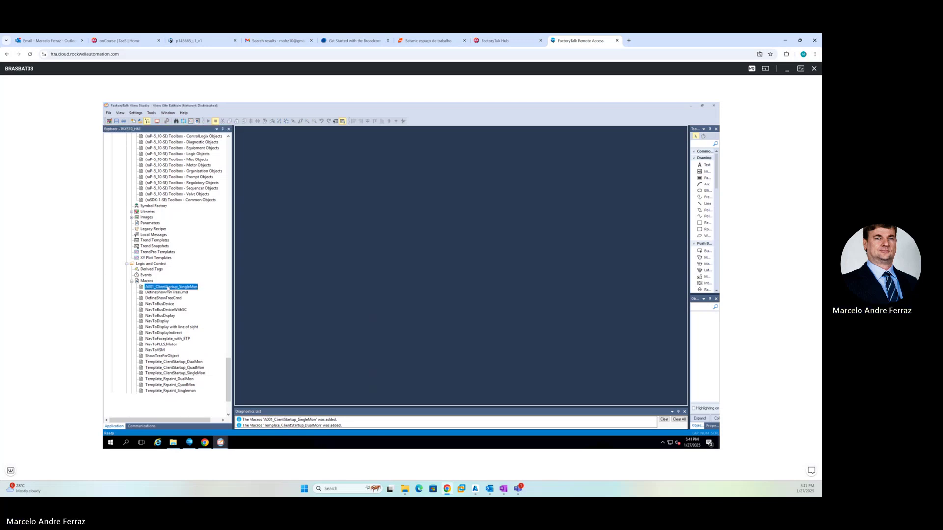
In the A001_ClientStartup_SingleMon macro, replace both occurrences of Template with A001 in the Mon1 Header display command
{"action": "left_click", "coordinate": [168, 288]}
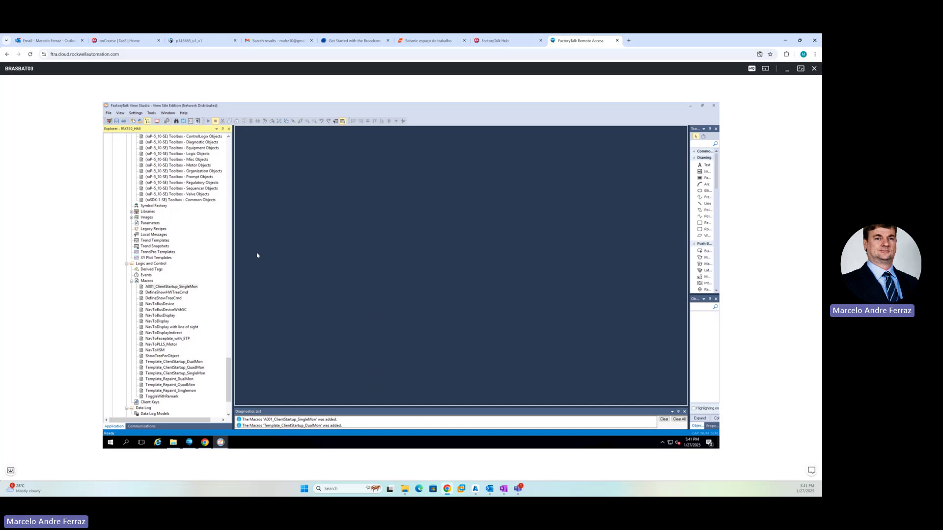
{"action": "double_click", "coordinate": [177, 288]}
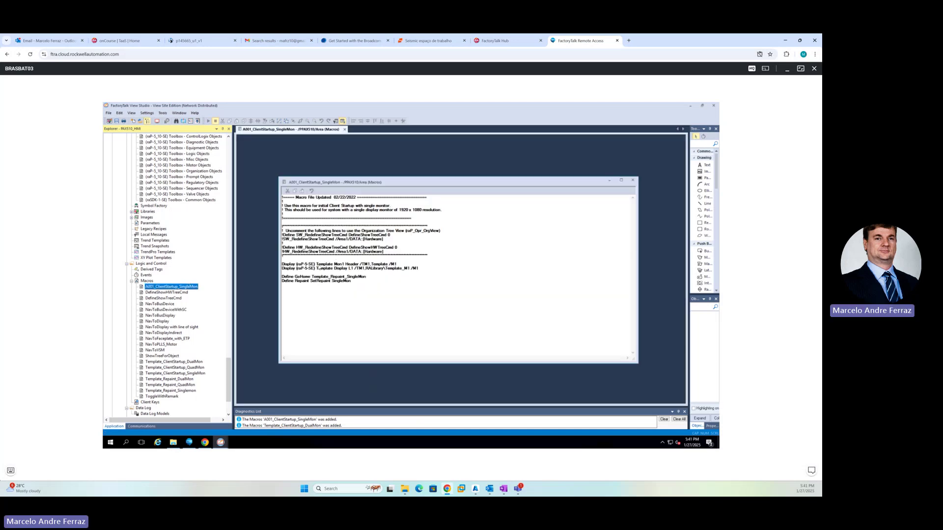
{"action": "left_click_drag", "start_coordinate": [317, 265], "coordinate": [333, 265]}
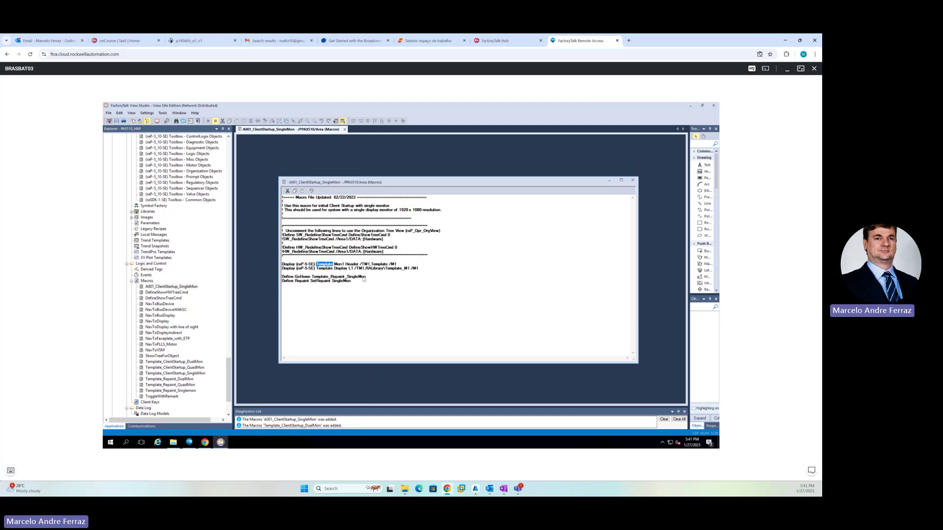
{"action": "type", "text": "A001"}
{"action": "left_click_drag", "start_coordinate": [381, 265], "coordinate": [365, 265]}
{"action": "type", "text": "A001"}
In the startup macro's Display L1 command, replace Template with A001 in the display name and in the RALibrary\Template_M1 parameter
{"action": "key", "text": "shift+Left"}
{"action": "key", "text": "shift+Left"}
{"action": "key", "text": "shift+Left"}
{"action": "key", "text": "shift+Left"}
{"action": "key", "text": "shift+Left"}
{"action": "key", "text": "shift+Left"}
{"action": "key", "text": "shift+Left"}
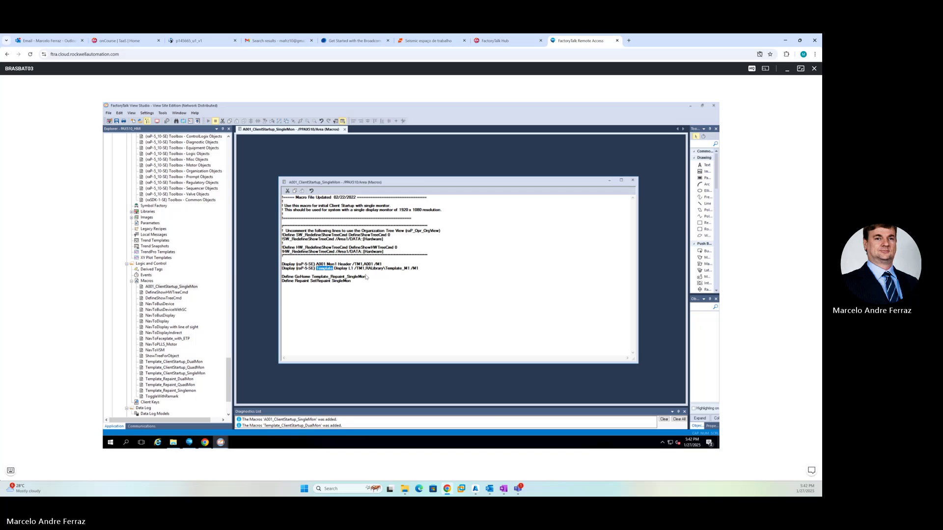
{"action": "type", "text": "A001"}
{"action": "left_click_drag", "start_coordinate": [379, 270], "coordinate": [394, 274]}
{"action": "type", "text": "A001"}
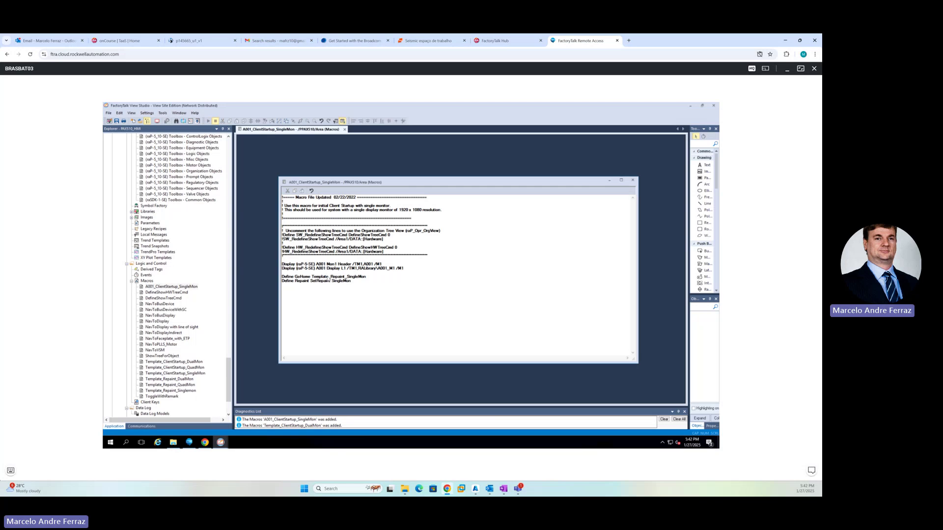
Point the startup macro's GoHome definition to A001_Repaint_SingleMon, then close the macro and save its changes
{"action": "left_click_drag", "start_coordinate": [329, 278], "coordinate": [312, 279]}
{"action": "type", "text": "A001"}
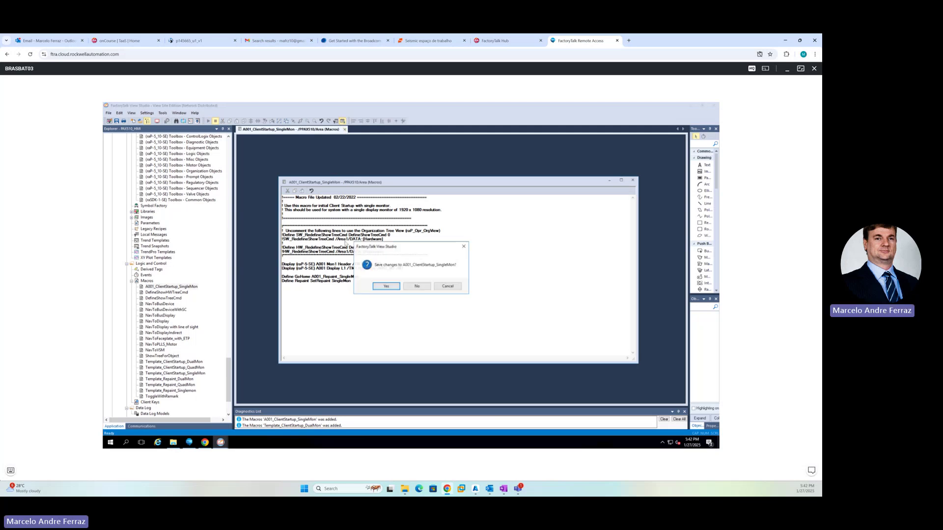
{"action": "left_click", "coordinate": [386, 286]}
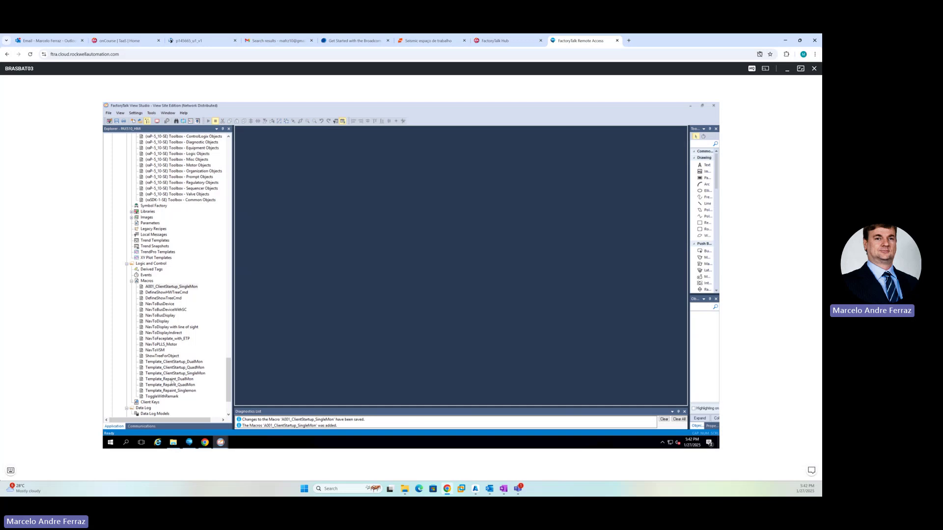
Duplicate the Template_Repaint_Singlemon macro as A001_Repaint_Singlemon
{"action": "left_click", "coordinate": [169, 380]}
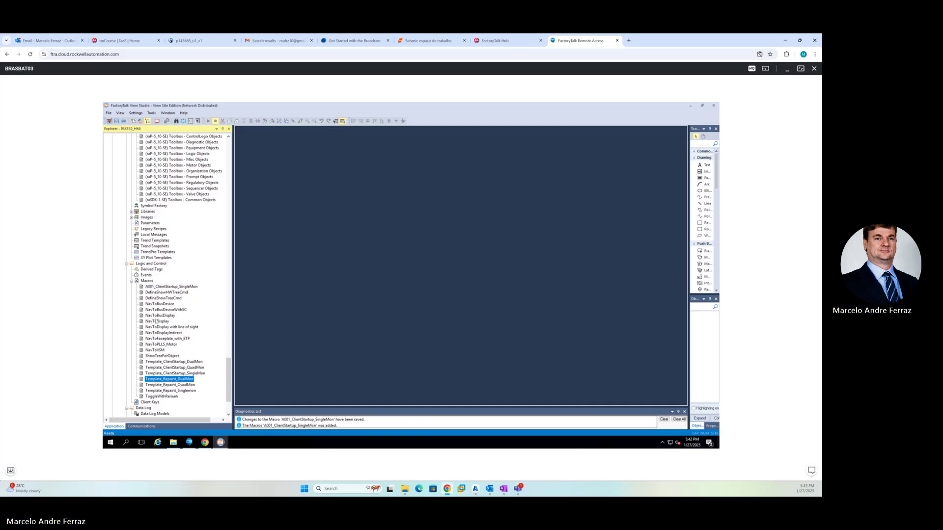
{"action": "left_click", "coordinate": [177, 392]}
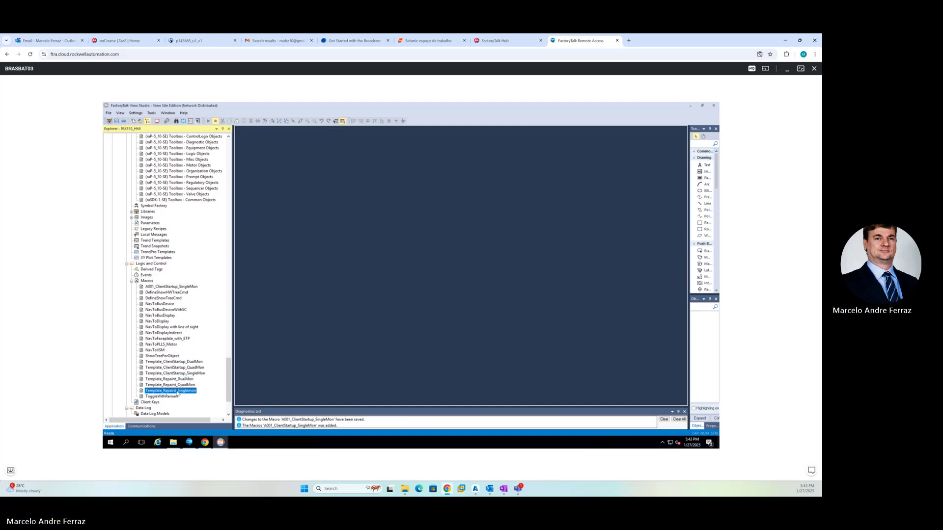
{"action": "right_click", "coordinate": [177, 391]}
{"action": "left_click", "coordinate": [192, 385]}
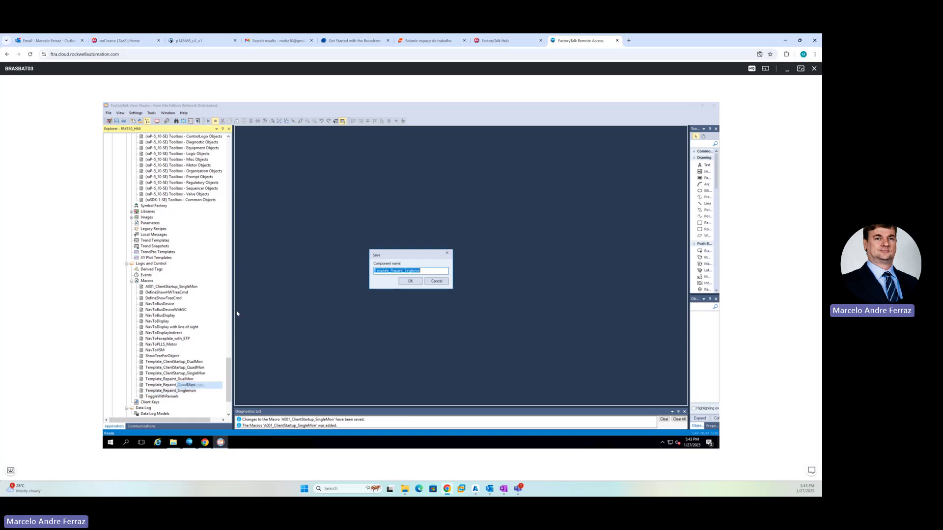
{"action": "left_click", "coordinate": [390, 273]}
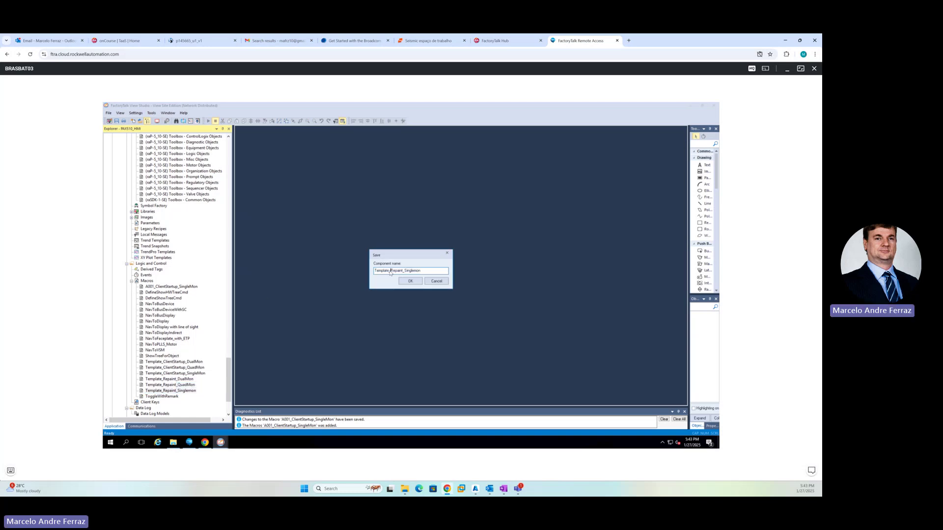
{"action": "left_click_drag", "start_coordinate": [390, 273], "coordinate": [348, 274]}
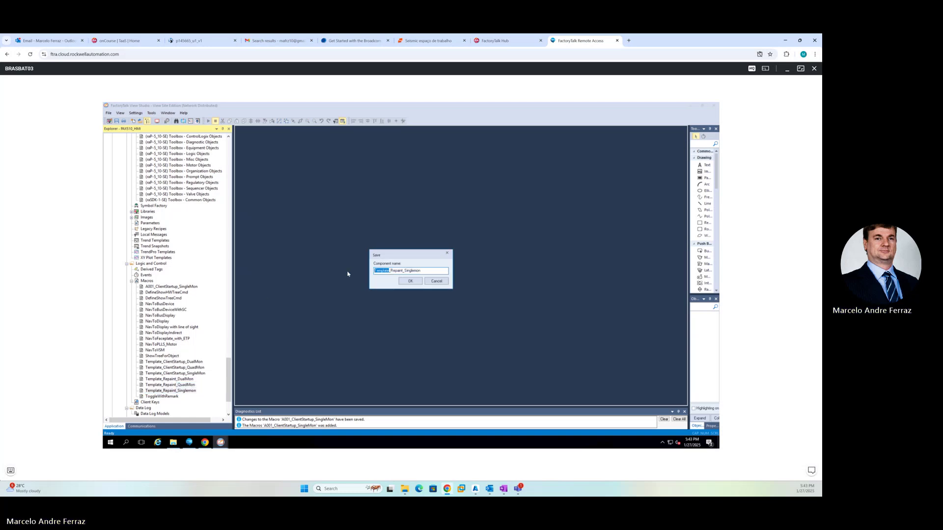
{"action": "type", "text": "A001"}
{"action": "left_click", "coordinate": [410, 281]}
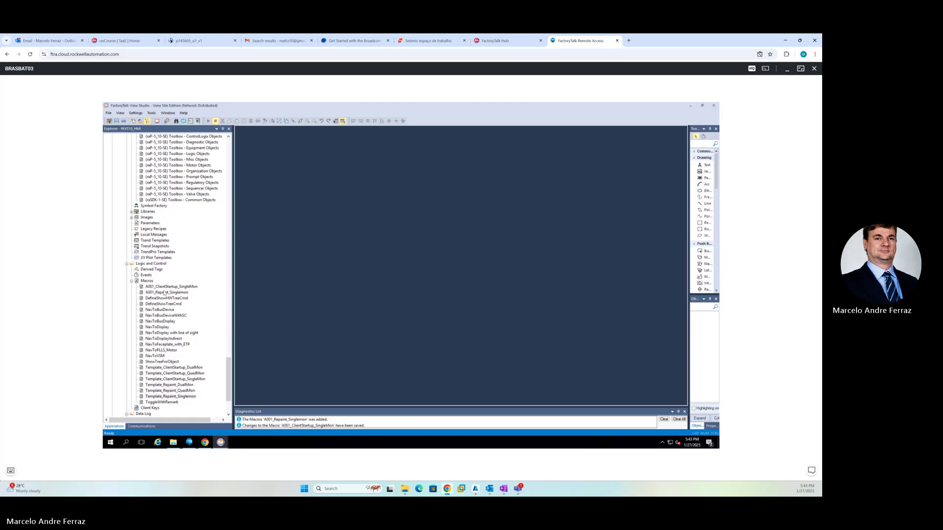
Open the A001_Repaint_Singlemon macro and replace both occurrences of Template with A001 in its Mon1 Header display command
{"action": "left_click", "coordinate": [259, 274]}
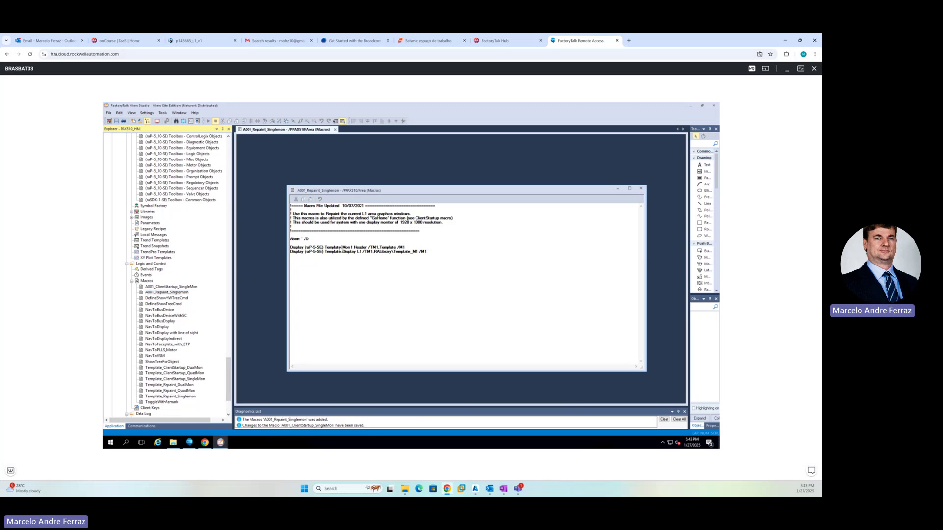
{"action": "left_click_drag", "start_coordinate": [342, 248], "coordinate": [324, 248]}
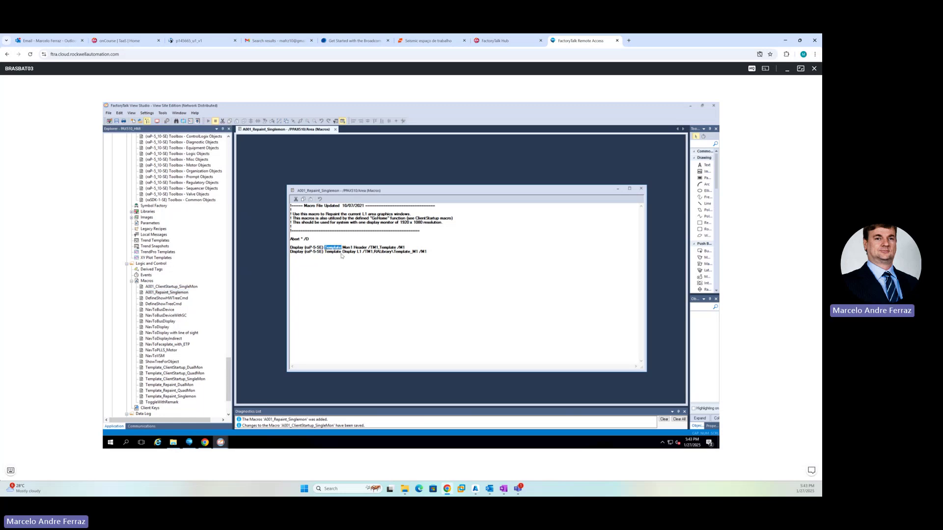
{"action": "type", "text": "A001"}
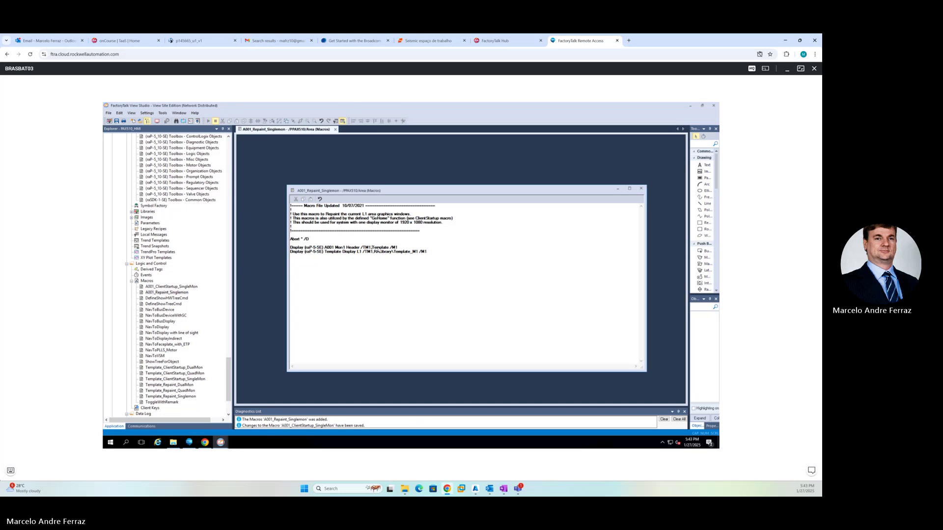
{"action": "left_click_drag", "start_coordinate": [372, 248], "coordinate": [391, 248]}
{"action": "type", "text": "A001"}
Replace both occurrences of Template with A001 in the repaint macro's Display L1 command, then save and close the macro
{"action": "left_click_drag", "start_coordinate": [325, 252], "coordinate": [340, 253]}
{"action": "type", "text": "A001"}
{"action": "left_click_drag", "start_coordinate": [388, 253], "coordinate": [404, 253]}
{"action": "type", "text": "A001"}
{"action": "left_click", "coordinate": [117, 121]}
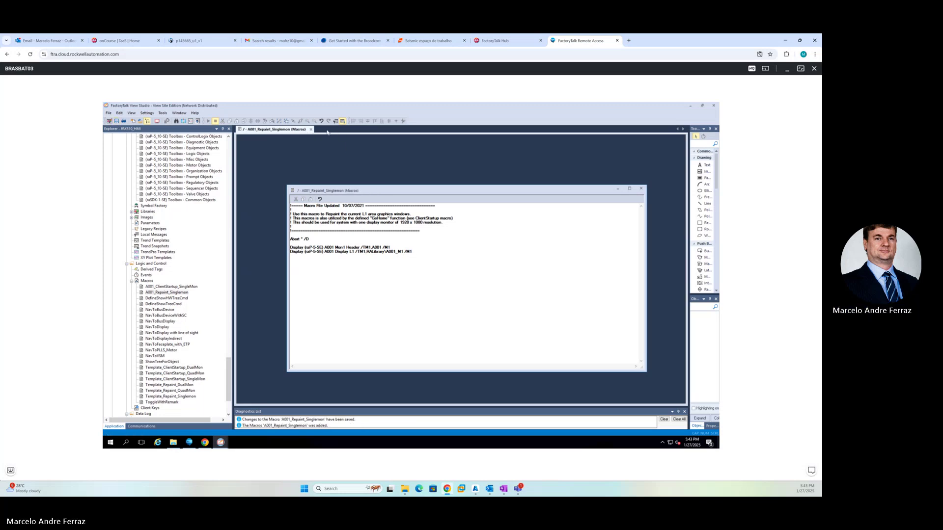
{"action": "left_click", "coordinate": [311, 129]}
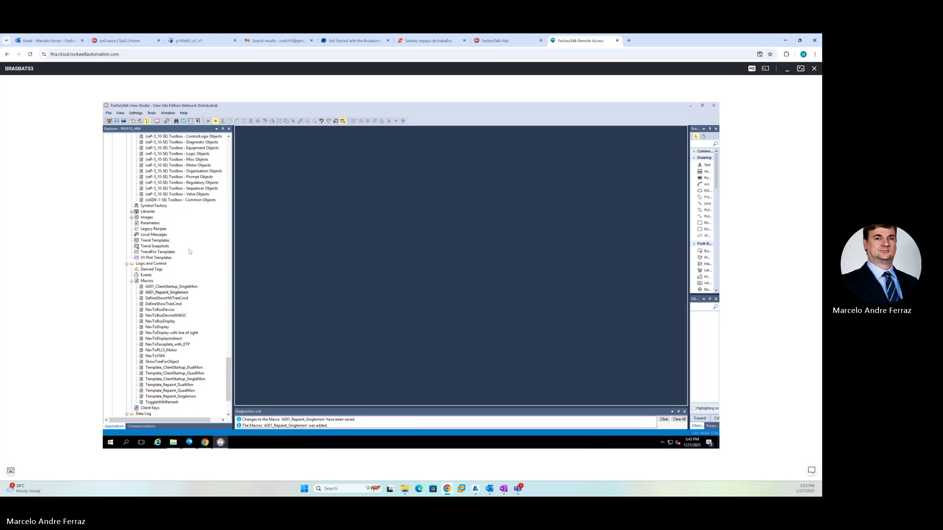
Return to the project's Displays list and look over the A001 displays
{"action": "scroll", "coordinate": [208, 303], "scroll_direction": "up", "scroll_amount": 15}
{"action": "scroll", "coordinate": [196, 253], "scroll_direction": "up", "scroll_amount": 15}
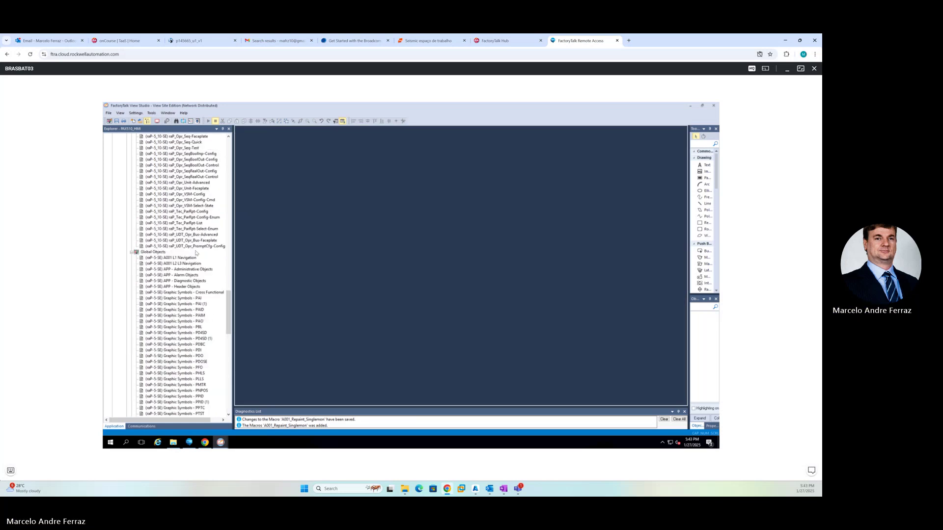
{"action": "scroll", "coordinate": [196, 252], "scroll_direction": "up", "scroll_amount": 15}
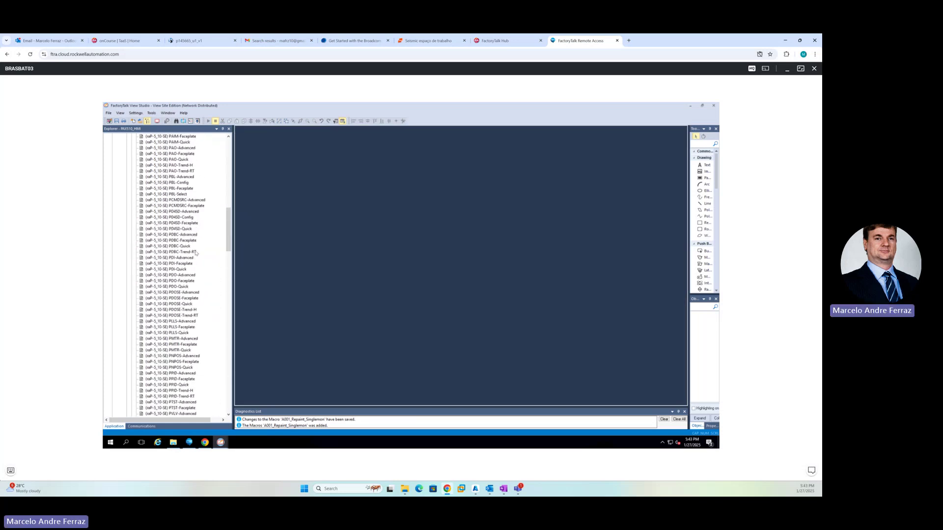
{"action": "scroll", "coordinate": [195, 252], "scroll_direction": "up", "scroll_amount": 2}
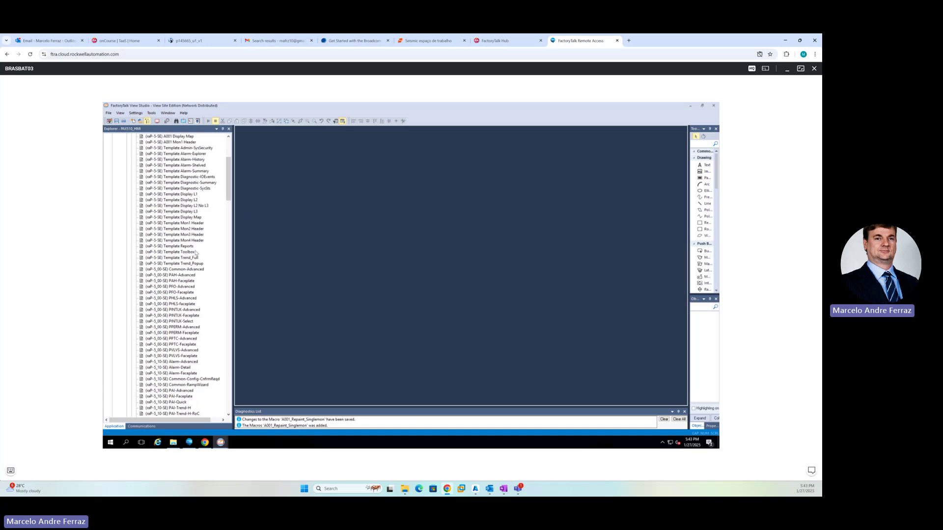
{"action": "scroll", "coordinate": [188, 158], "scroll_direction": "up", "scroll_amount": 4}
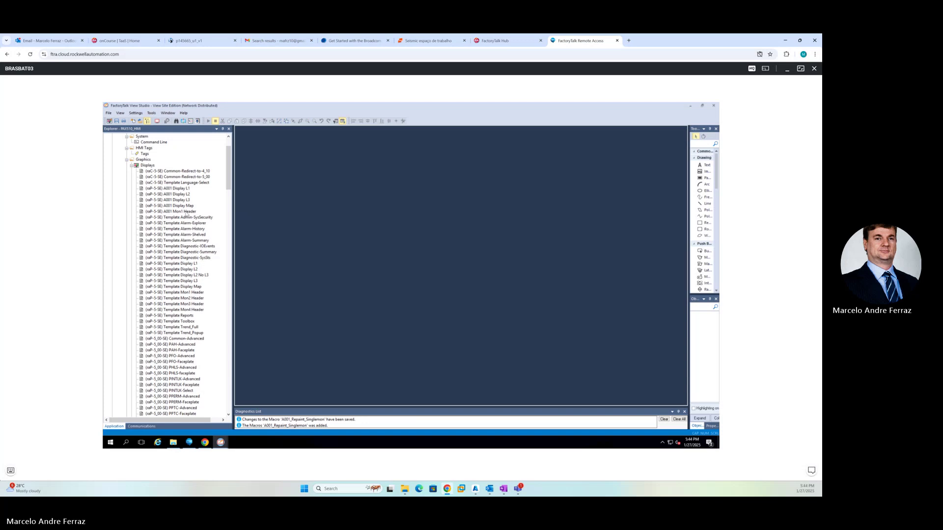
Open the (raP-5-SE) A001 Mon1 Header display and enlarge its window to show the whole Level 2 button bar
{"action": "left_click", "coordinate": [186, 212]}
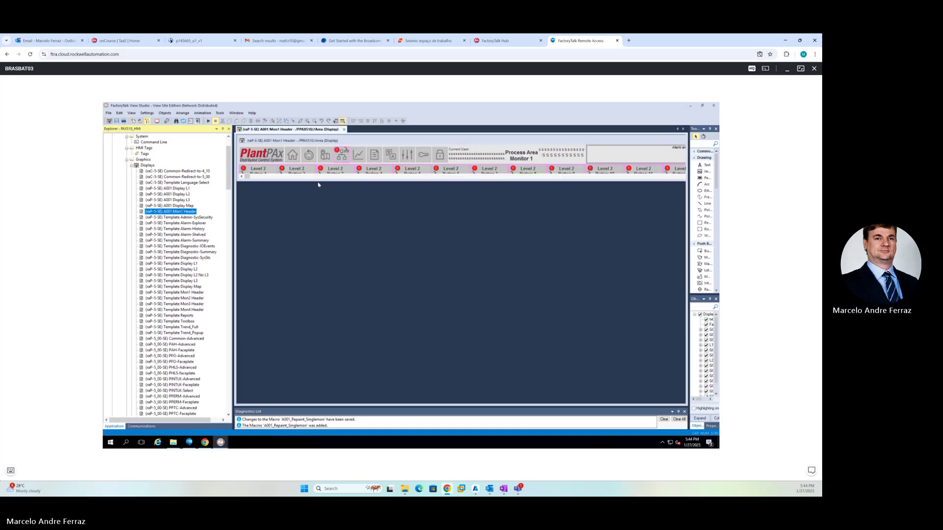
{"action": "left_click_drag", "start_coordinate": [318, 184], "coordinate": [323, 219]}
{"action": "left_click", "coordinate": [334, 174]}
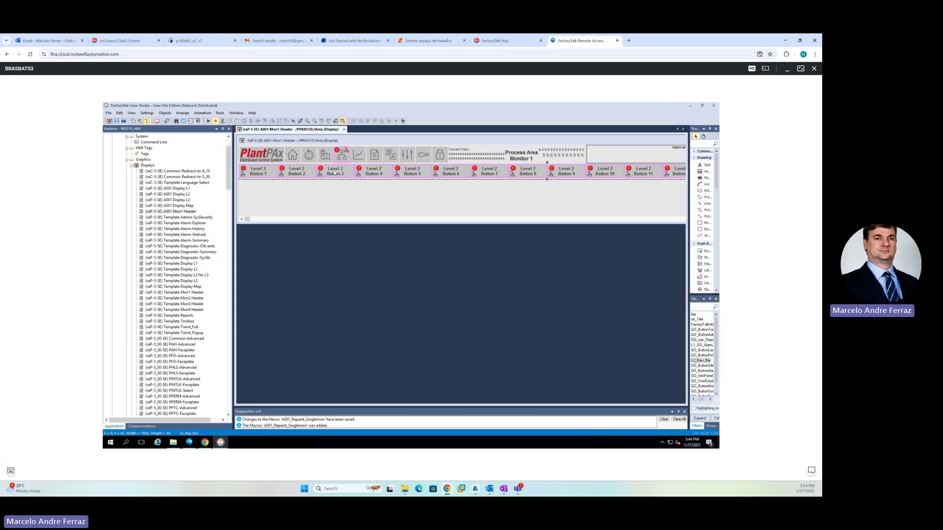
{"action": "left_click", "coordinate": [334, 174]}
{"action": "left_click", "coordinate": [382, 174]}
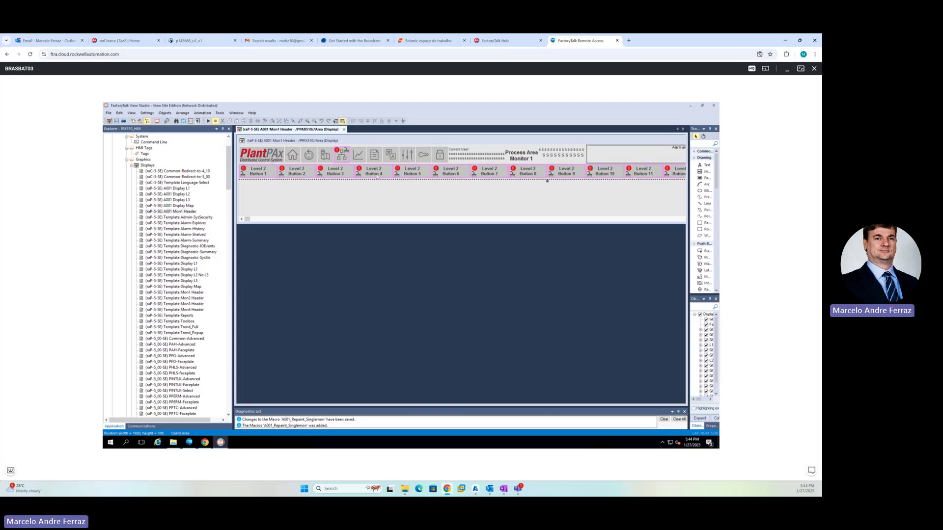
Expand L2_Nav_Bar in the display's object tree and open the base object of Level 2 Button 4
{"action": "left_click_drag", "start_coordinate": [688, 309], "coordinate": [622, 285]}
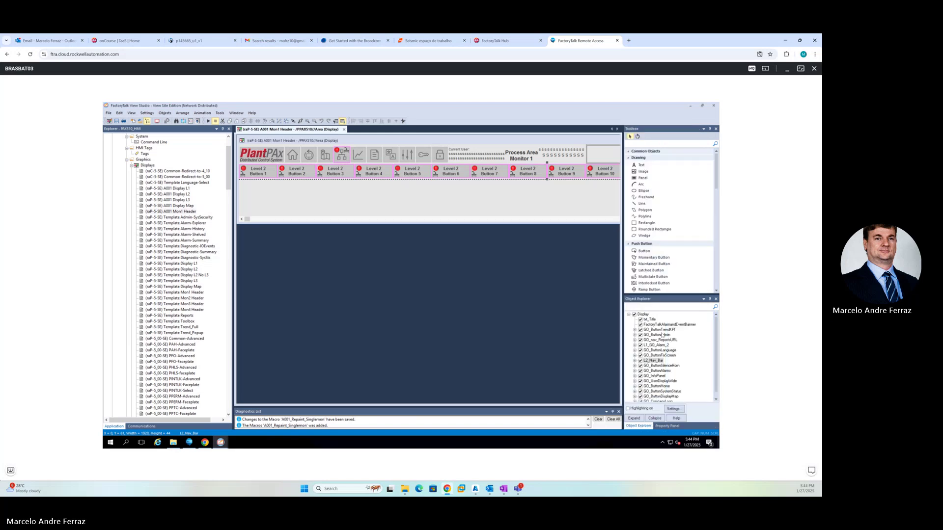
{"action": "left_click", "coordinate": [635, 360]}
{"action": "left_click", "coordinate": [657, 320]}
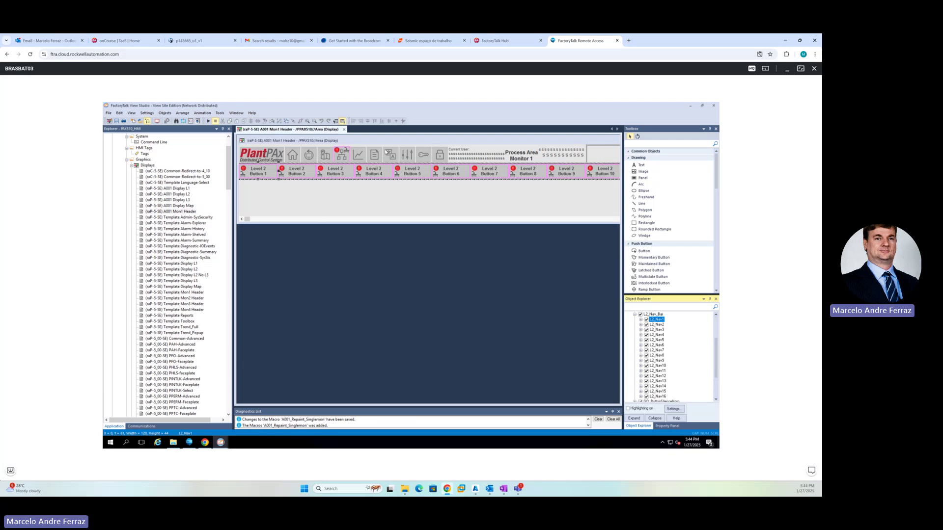
{"action": "right_click", "coordinate": [374, 172]}
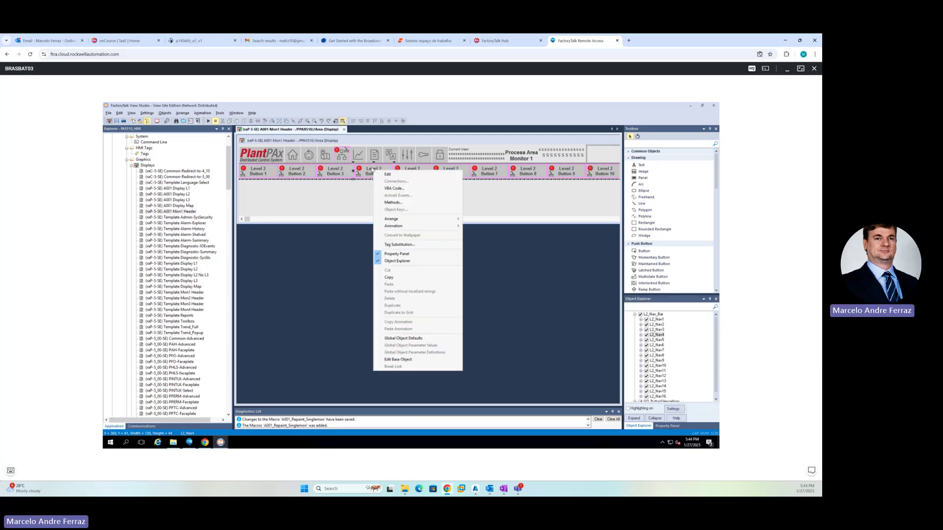
{"action": "left_click", "coordinate": [402, 361]}
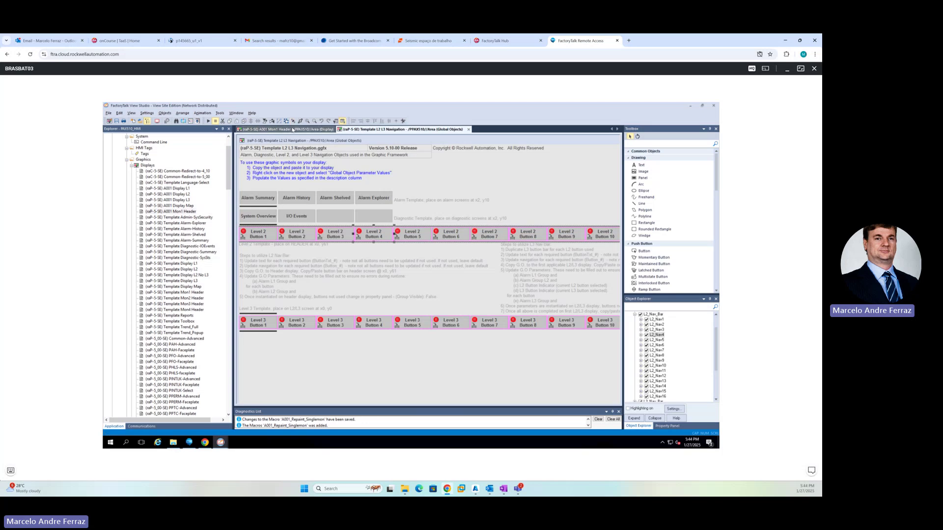
Delete the template-based Level 2 navigation bar from the A001 Mon1 Header display
{"action": "left_click", "coordinate": [293, 129]}
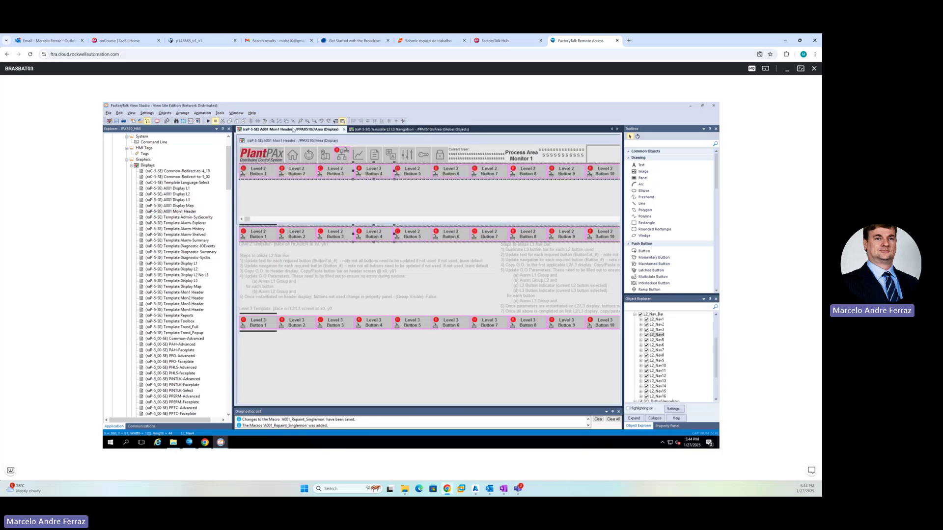
{"action": "left_click", "coordinate": [322, 172]}
{"action": "left_click", "coordinate": [315, 180]}
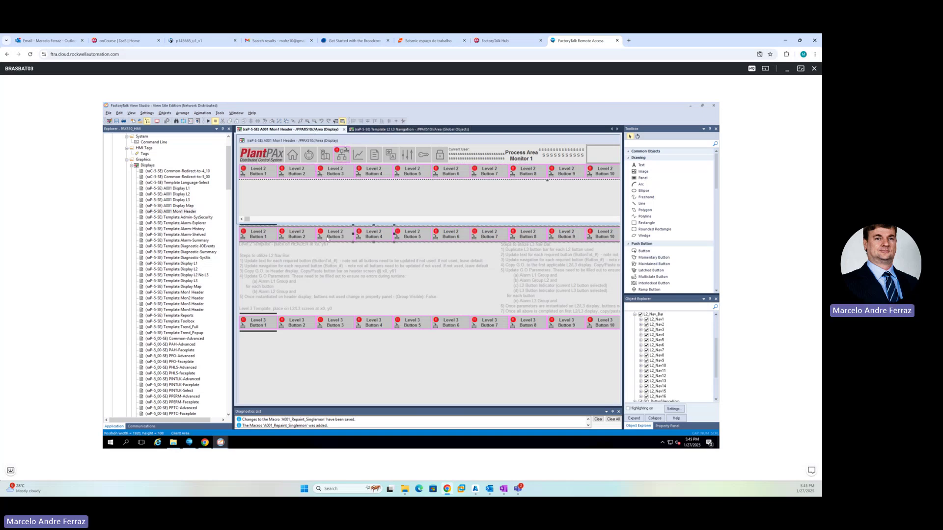
{"action": "left_click", "coordinate": [376, 130]}
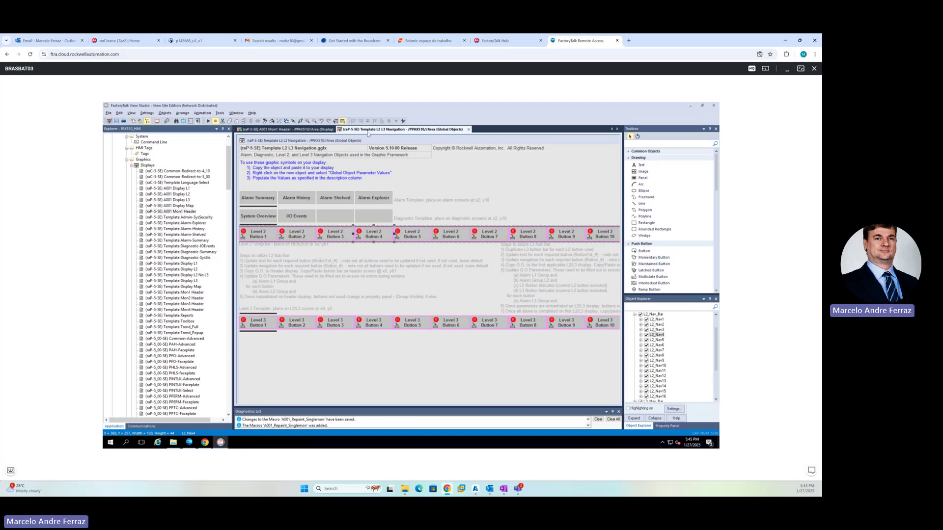
{"action": "left_click", "coordinate": [280, 130]}
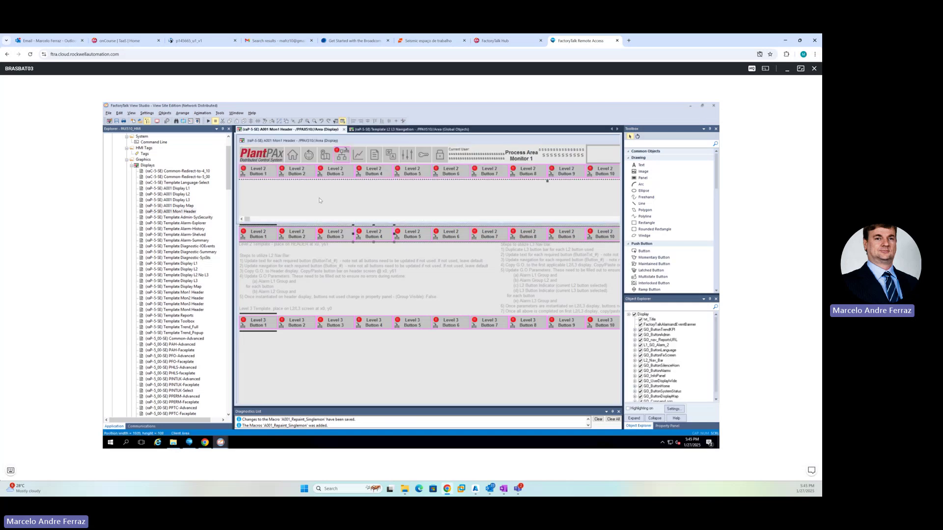
{"action": "left_click", "coordinate": [321, 173]}
{"action": "key", "text": "Delete"}
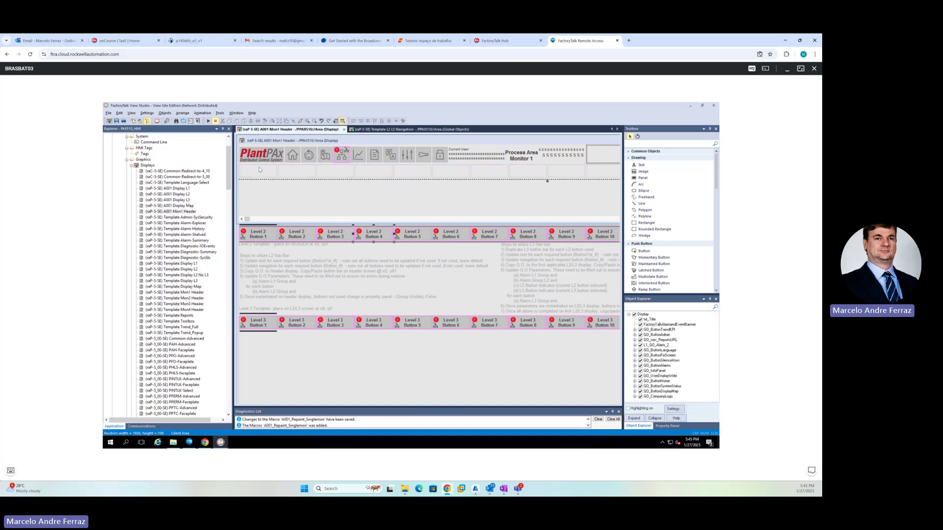
Open the (raP-5-SE) A001 L2 L3 Navigation global objects and copy the Level 2 navigation bar
{"action": "left_click", "coordinate": [130, 165]}
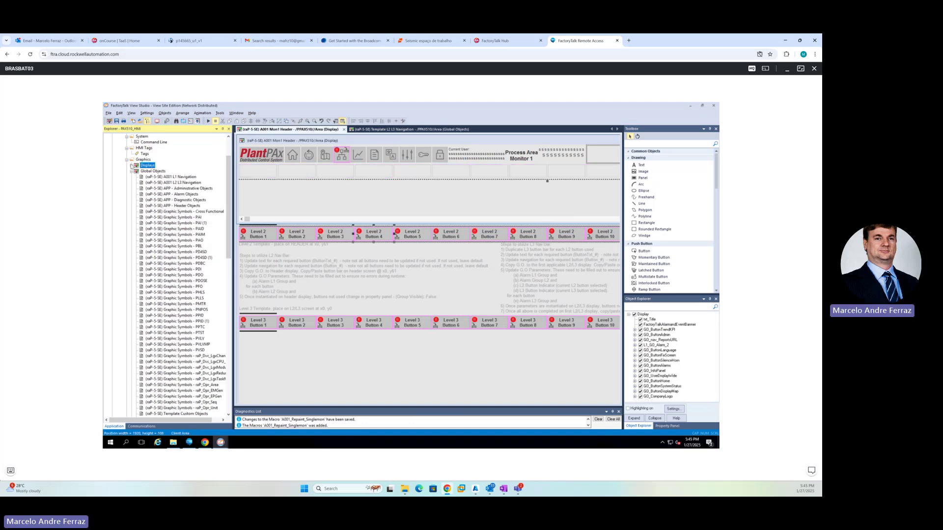
{"action": "double_click", "coordinate": [179, 182]}
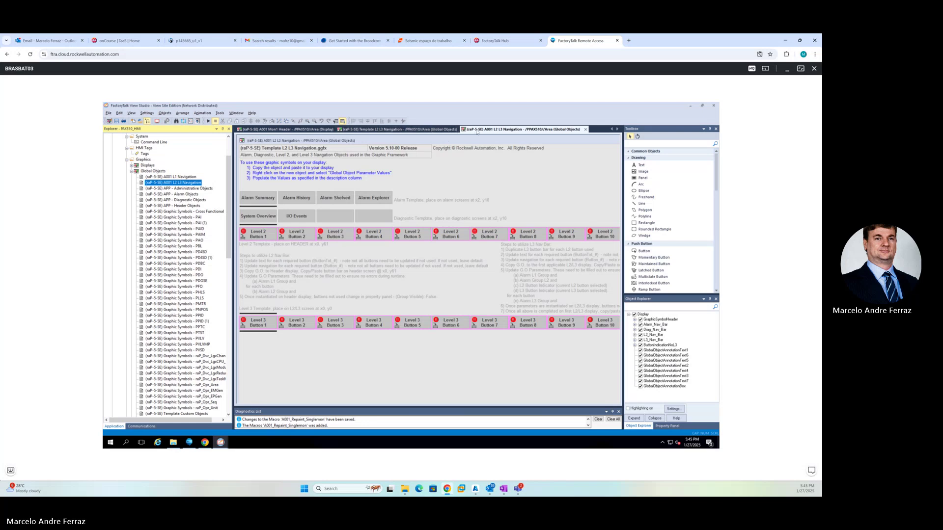
{"action": "left_click", "coordinate": [380, 236]}
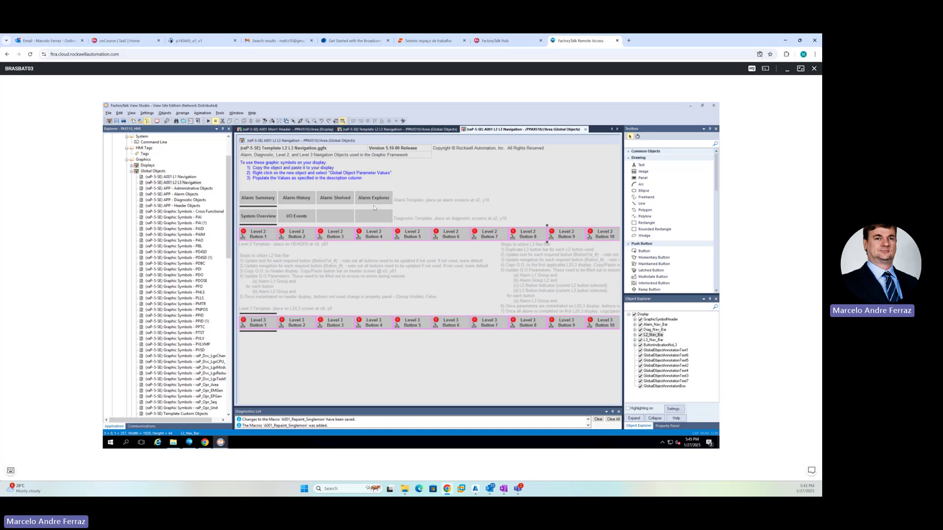
Paste the A001 Level 2 navigation bar into the Mon1 Header display and place it in the empty row below the header icons
{"action": "left_click", "coordinate": [289, 129]}
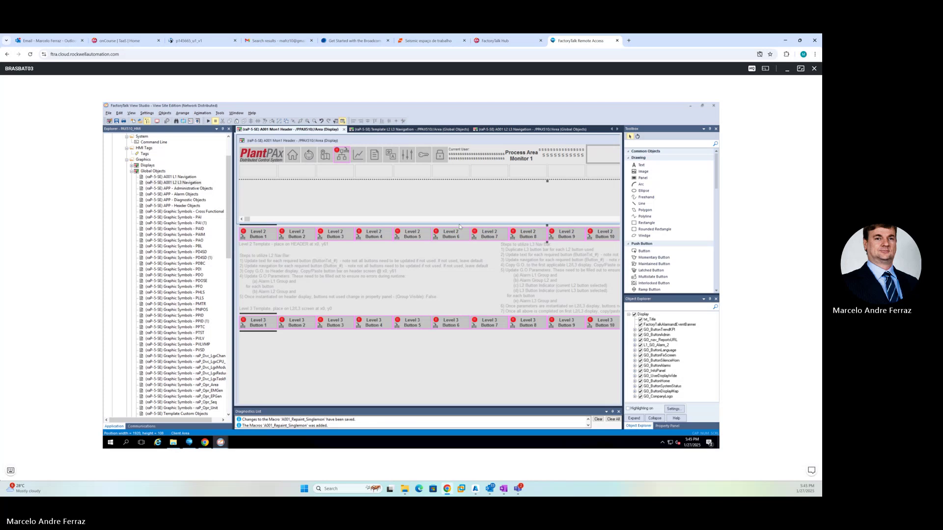
{"action": "left_click_drag", "start_coordinate": [460, 224], "coordinate": [469, 293]}
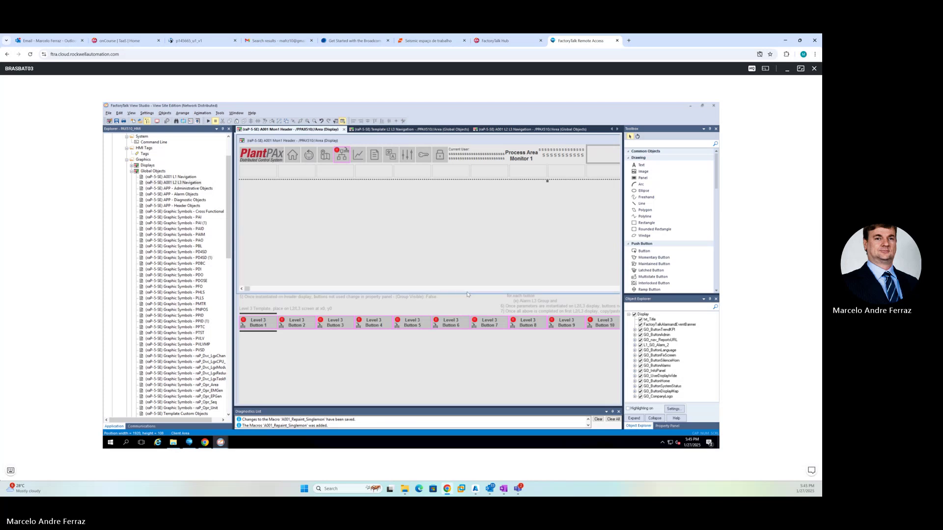
{"action": "left_click_drag", "start_coordinate": [465, 347], "coordinate": [466, 370]}
{"action": "key", "text": "ctrl+v"}
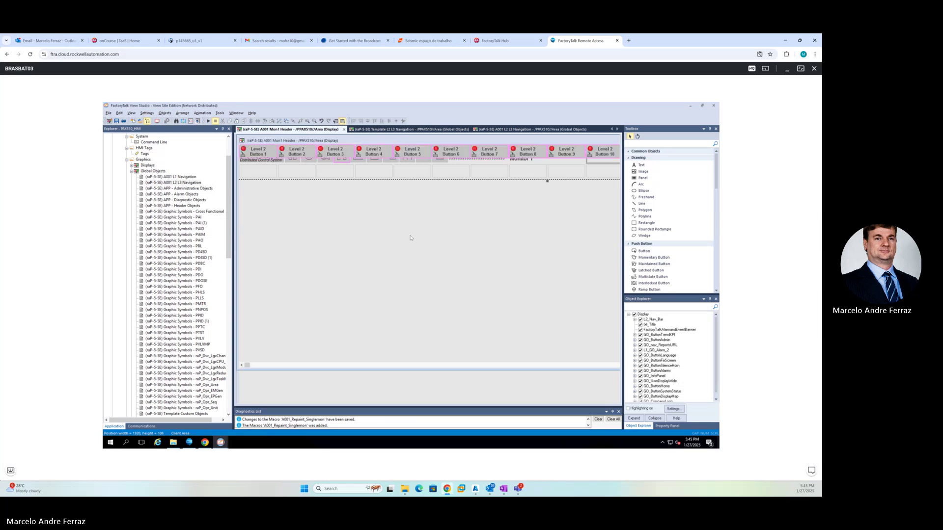
{"action": "left_click_drag", "start_coordinate": [422, 156], "coordinate": [421, 176]}
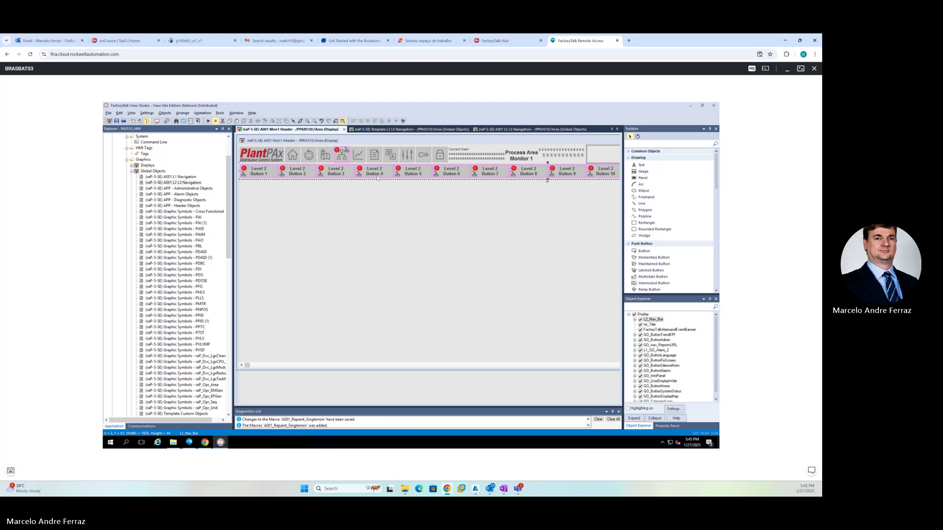
{"action": "left_click", "coordinate": [378, 178]}
{"action": "left_click_drag", "start_coordinate": [378, 178], "coordinate": [347, 179]}
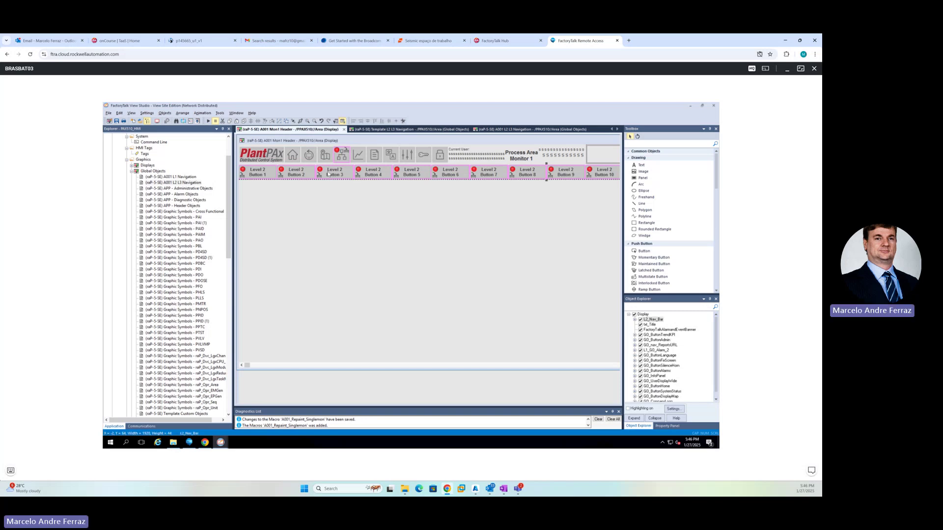
Open the base object of the pasted Level 2 navigation bar
{"action": "left_click", "coordinate": [395, 177]}
{"action": "right_click", "coordinate": [402, 172]}
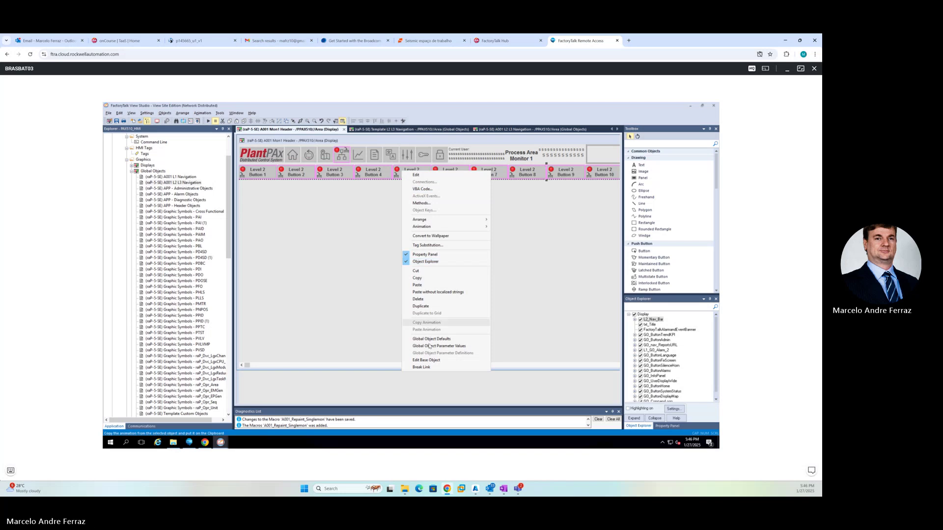
{"action": "left_click", "coordinate": [442, 360]}
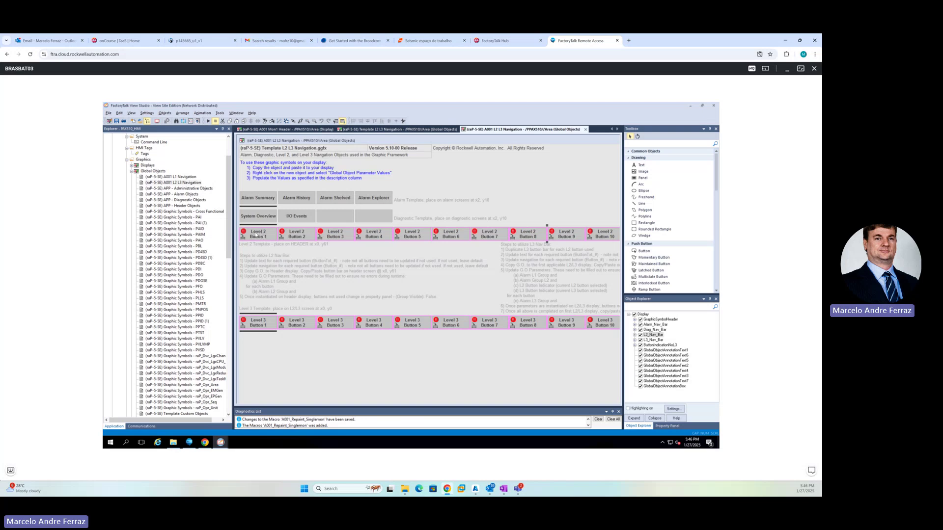
Set the text of L2_ButtonTxt_1, under L2_Nav1 in the Level 2 navigation bar, to "Tela 001"
{"action": "left_click", "coordinate": [635, 334]}
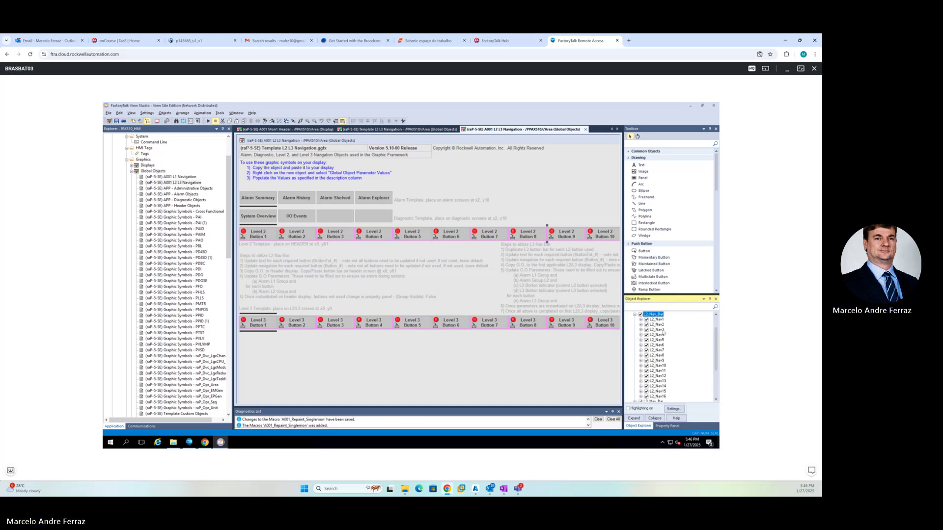
{"action": "left_click", "coordinate": [657, 320]}
{"action": "left_click", "coordinate": [641, 320]}
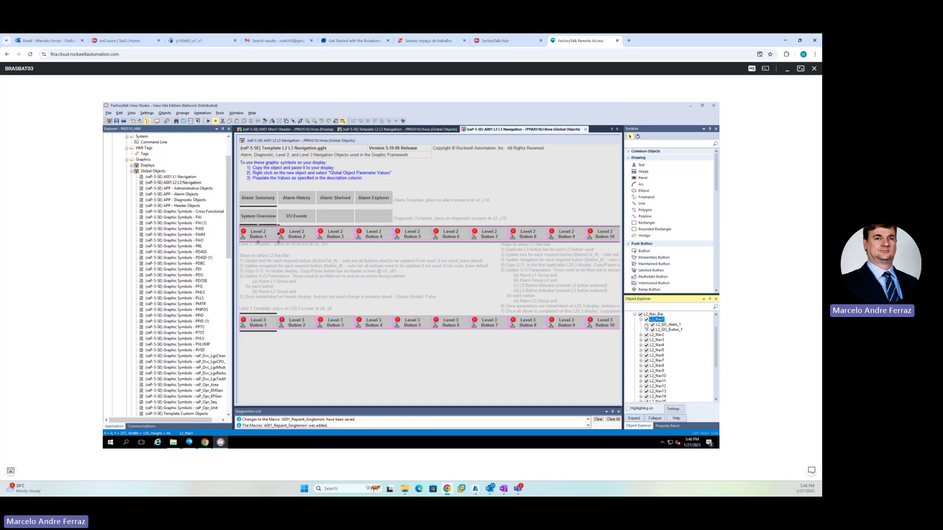
{"action": "left_click", "coordinate": [647, 329]}
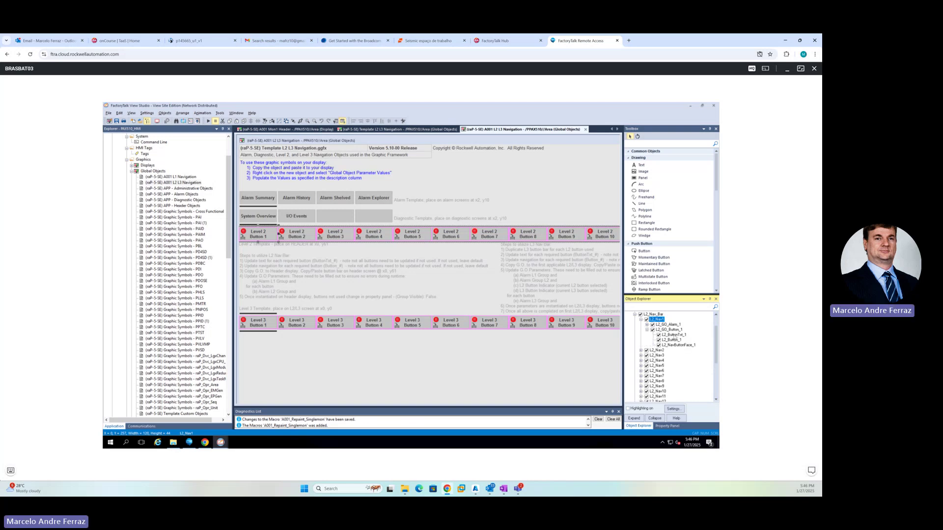
{"action": "left_click", "coordinate": [674, 335]}
{"action": "double_click", "coordinate": [673, 335]}
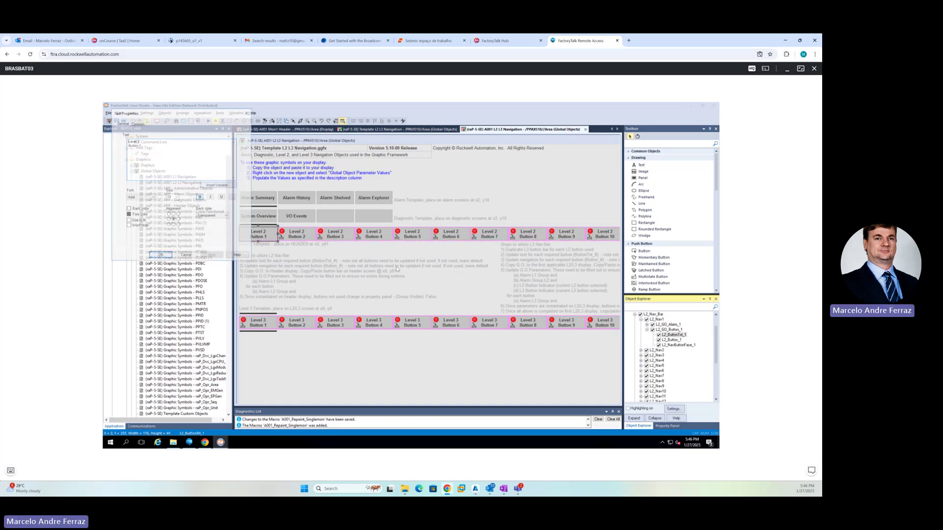
{"action": "left_click_drag", "start_coordinate": [143, 150], "coordinate": [127, 140]}
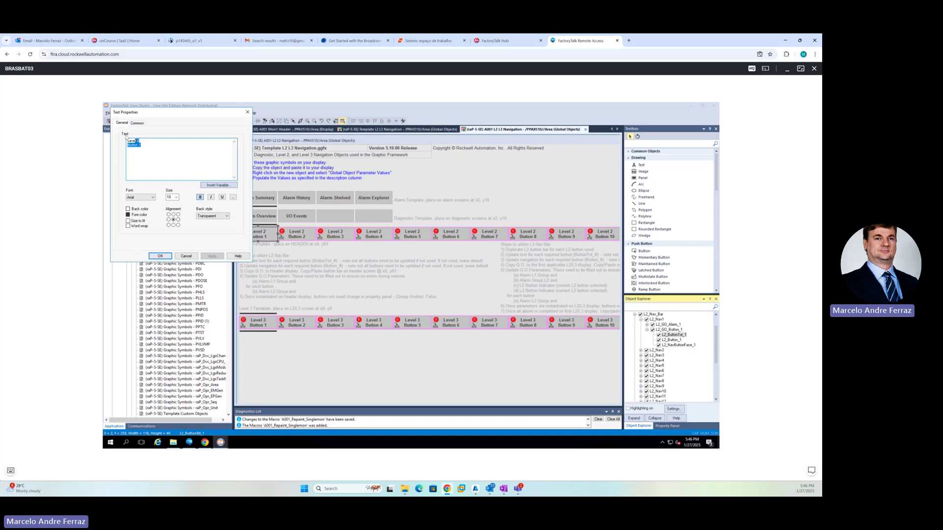
{"action": "type", "text": "Tela 001"}
{"action": "left_click", "coordinate": [160, 256]}
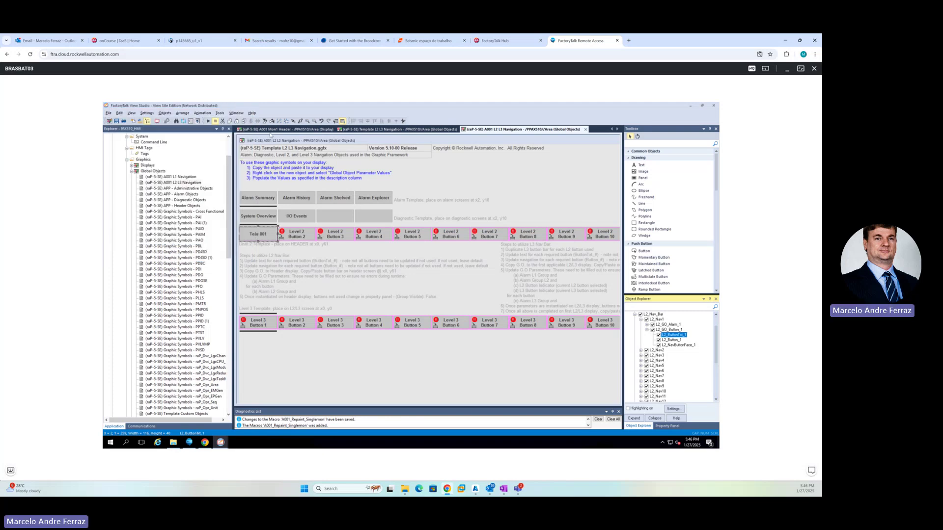
Save the A001 Mon1 Header display and the A001 L2 L3 Navigation global objects
{"action": "left_click", "coordinate": [270, 130]}
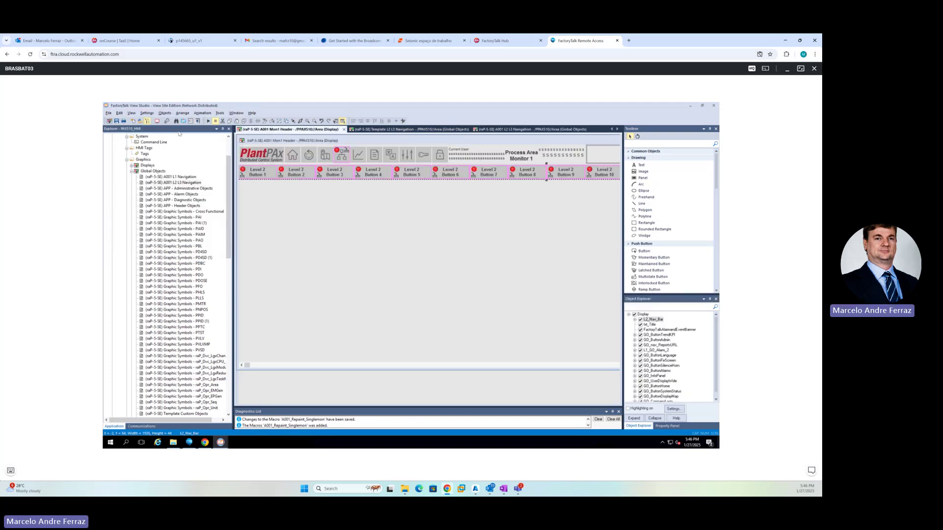
{"action": "left_click", "coordinate": [116, 121]}
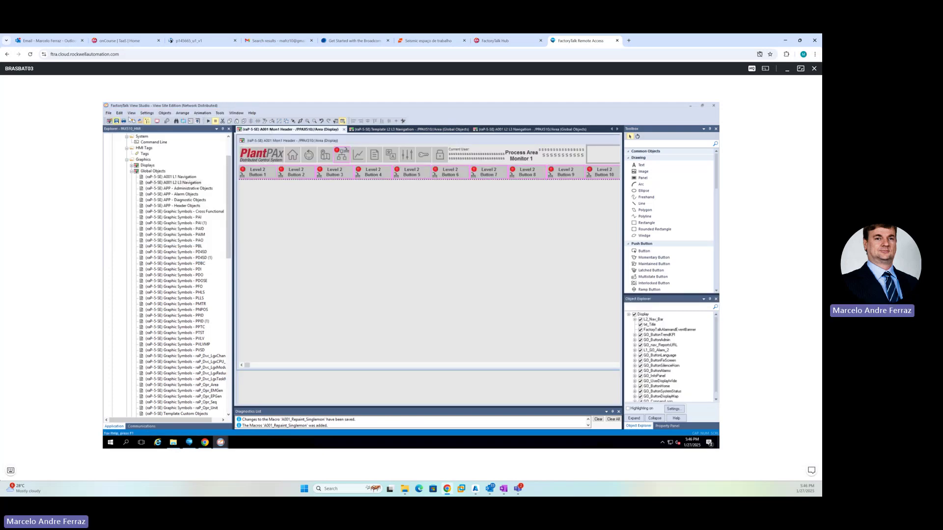
{"action": "left_click", "coordinate": [490, 131]}
{"action": "left_click", "coordinate": [116, 120]}
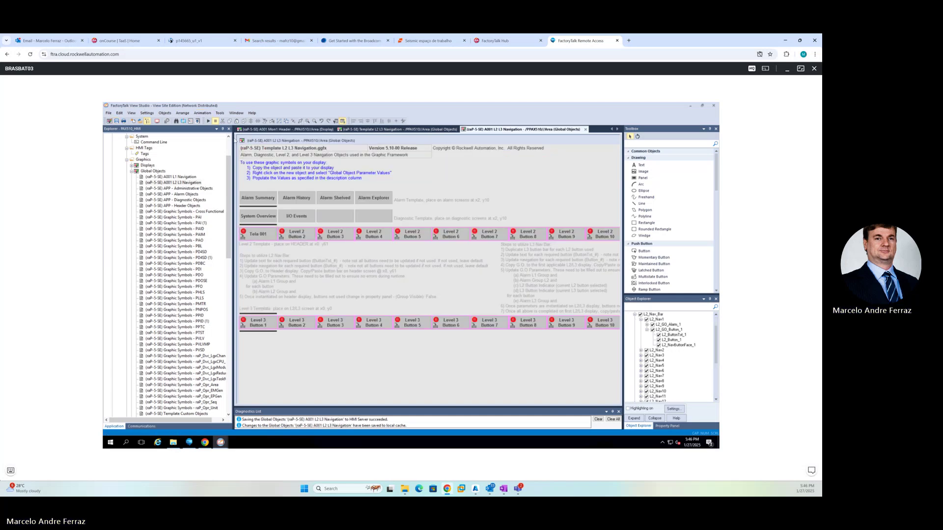
Run the A001 Mon1 Header display in test mode without specifying a parameter file
{"action": "left_click", "coordinate": [272, 130]}
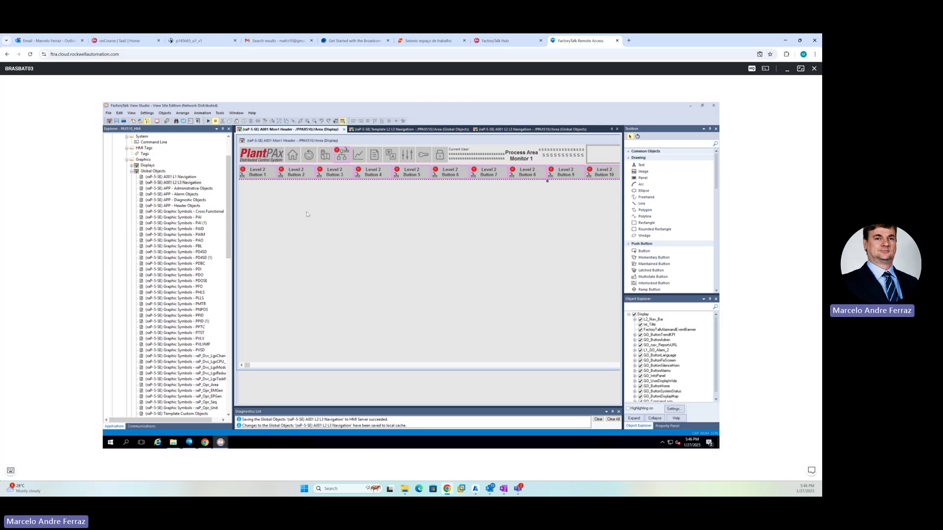
{"action": "left_click", "coordinate": [208, 121]}
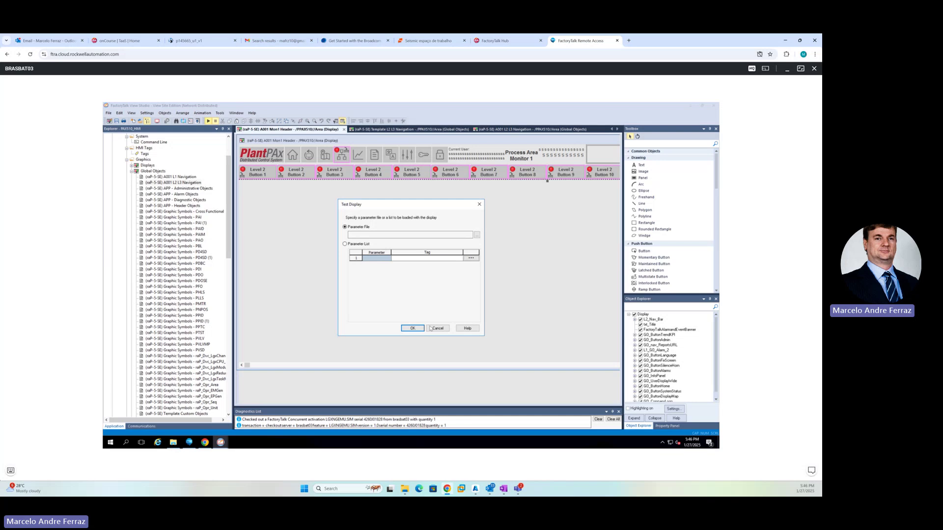
{"action": "left_click", "coordinate": [412, 329]}
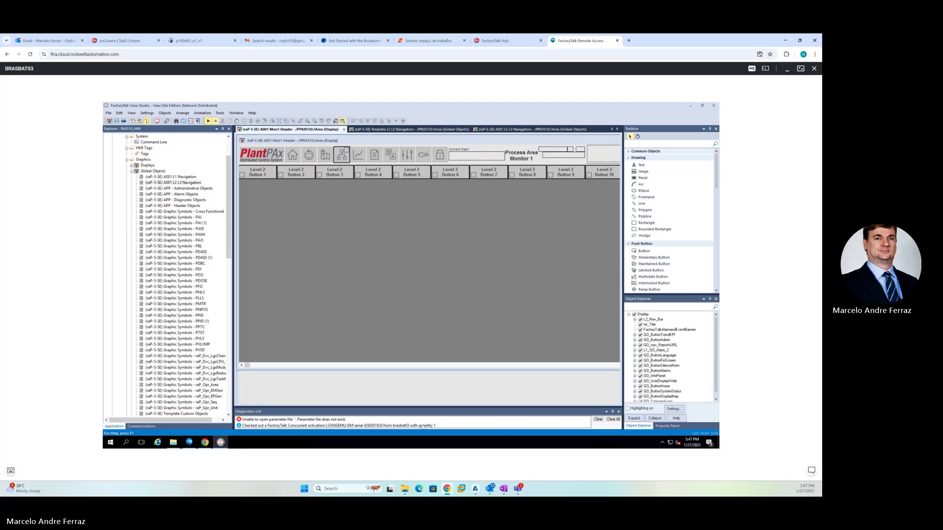
Look over the available network drivers in the FactoryTalk Linx Network Browser and close it
{"action": "left_click", "coordinate": [662, 443]}
{"action": "left_click", "coordinate": [650, 430]}
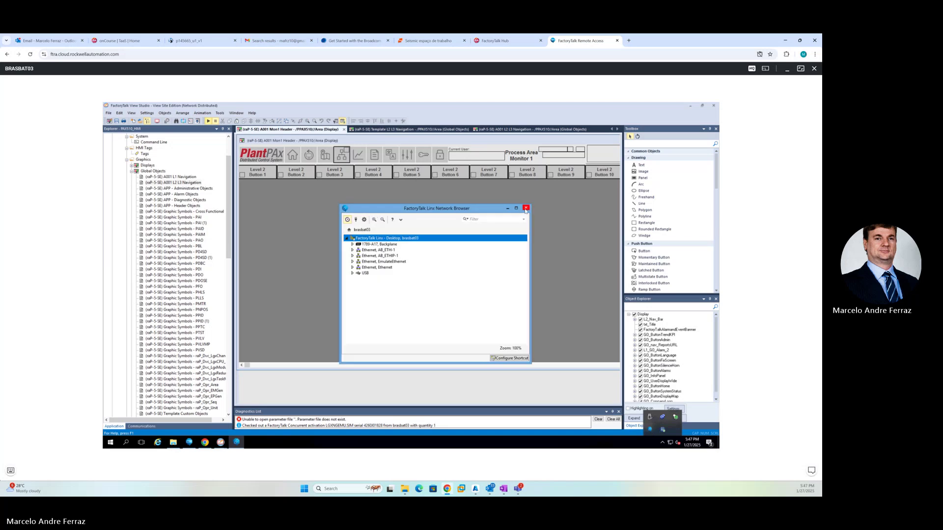
{"action": "left_click", "coordinate": [526, 208]}
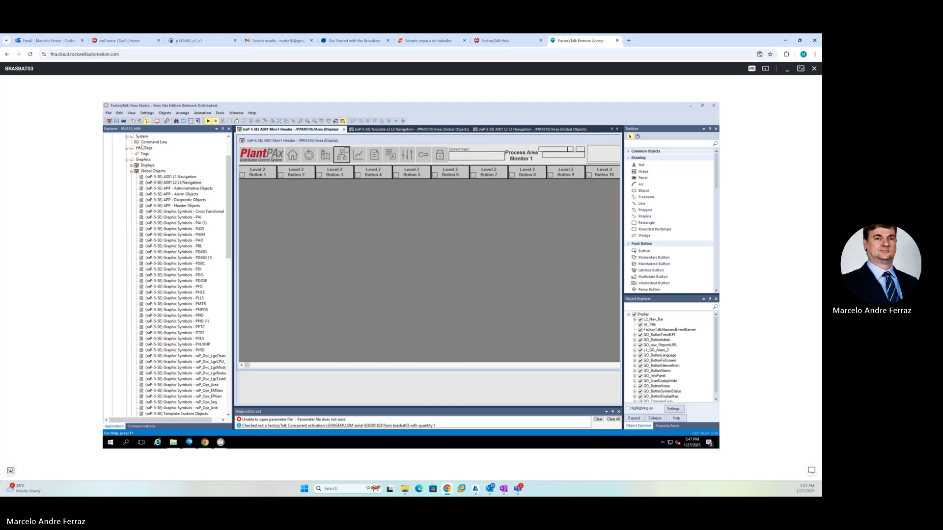
Switch to File Explorer and look inside the PAR folder of the PlantPAx_5_10_Template HMI project
{"action": "left_click", "coordinate": [180, 443]}
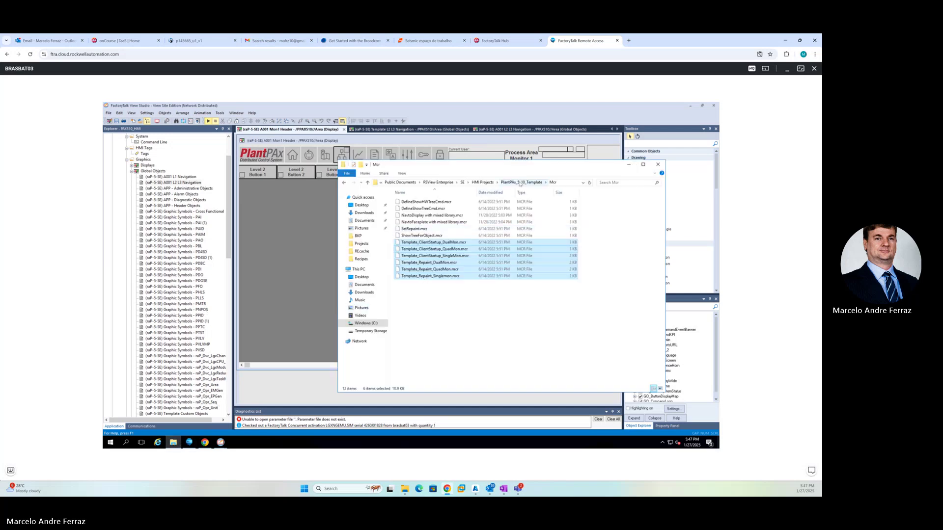
{"action": "left_click", "coordinate": [520, 183]}
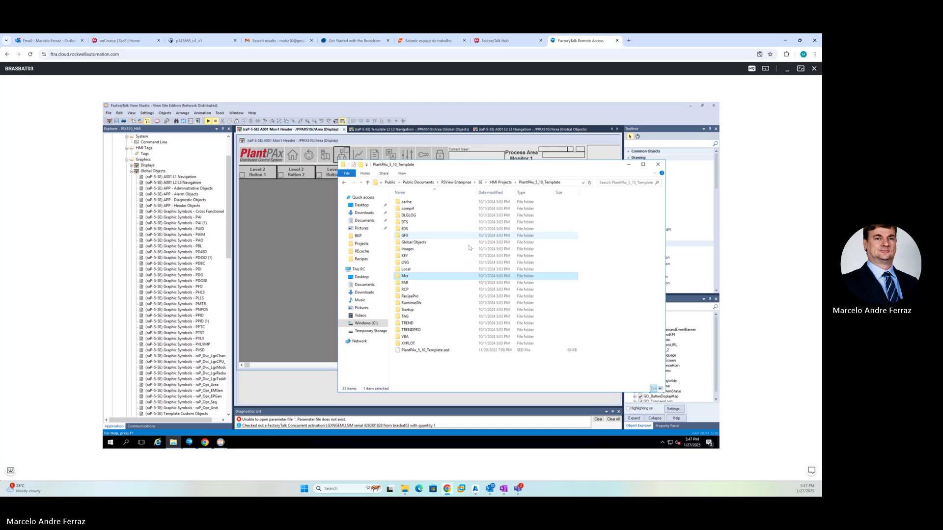
{"action": "double_click", "coordinate": [424, 286]}
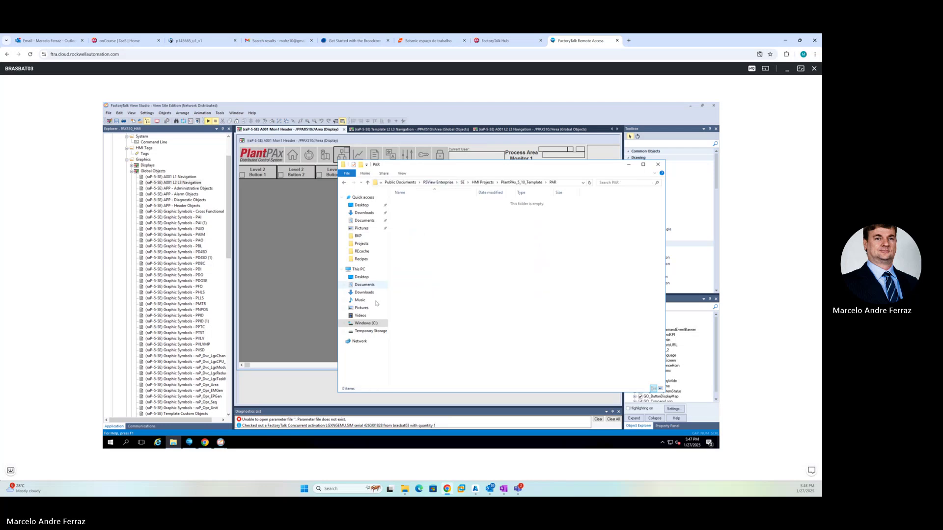
Browse from C:\RA into the v5.10.00 process library's "HMI - FactoryTalk View SE" folder and select FTViewSE_ProcessLibrary_Tags.CSV
{"action": "left_click", "coordinate": [365, 324]}
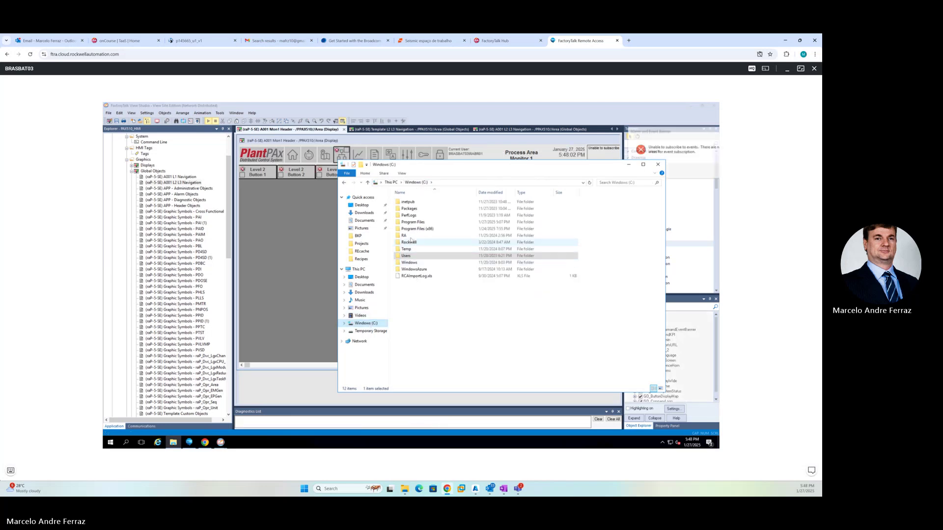
{"action": "double_click", "coordinate": [410, 236]}
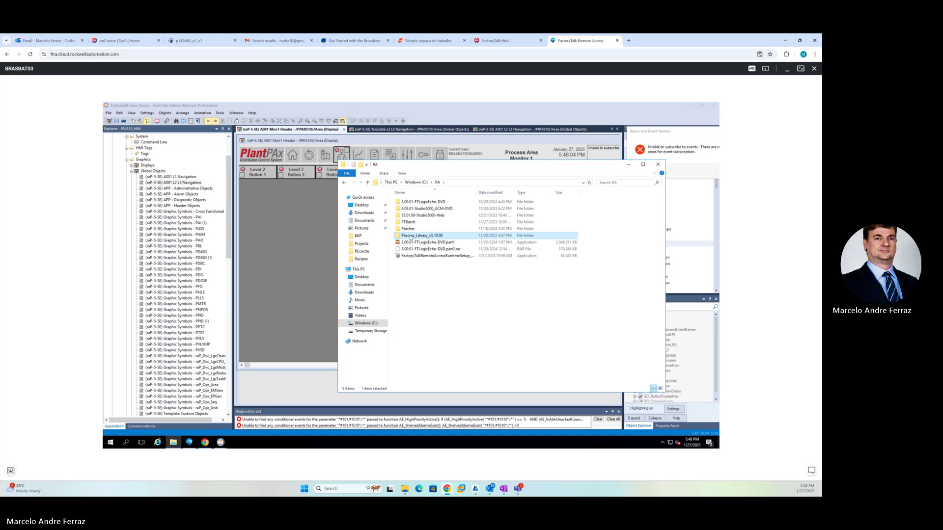
{"action": "double_click", "coordinate": [411, 238]}
{"action": "double_click", "coordinate": [416, 203]}
{"action": "double_click", "coordinate": [419, 202]}
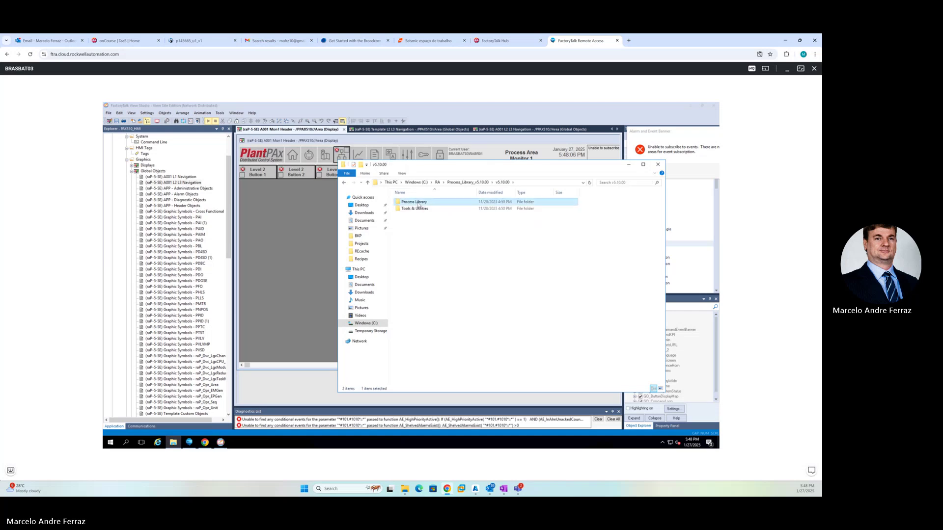
{"action": "double_click", "coordinate": [420, 216]}
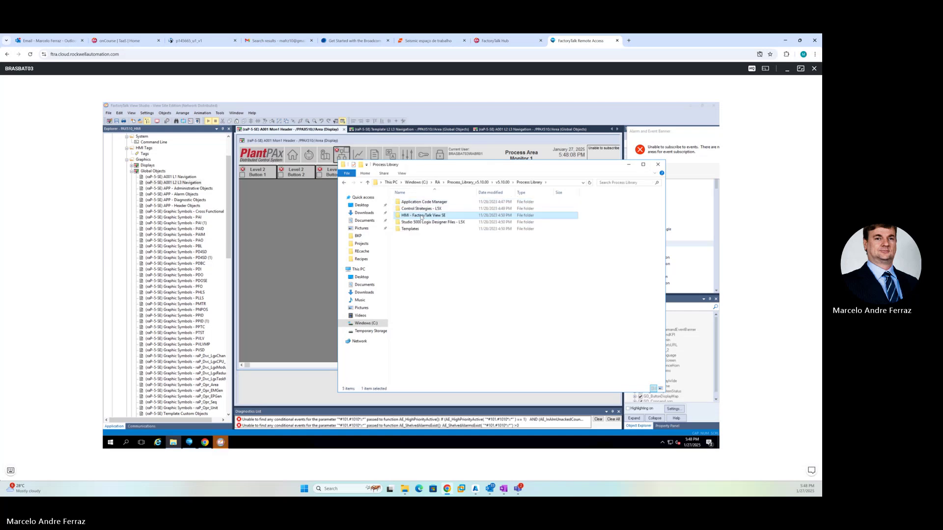
{"action": "left_click", "coordinate": [450, 237]}
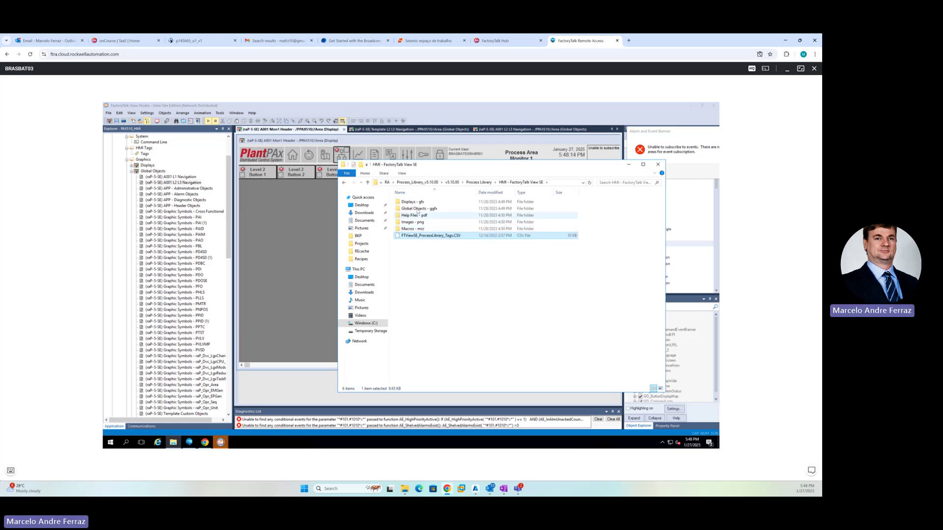
Return to FactoryTalk View Studio, end the A001 Mon1 Header test after dismissing the alarm banner message, and close the display
{"action": "left_click", "coordinate": [264, 144]}
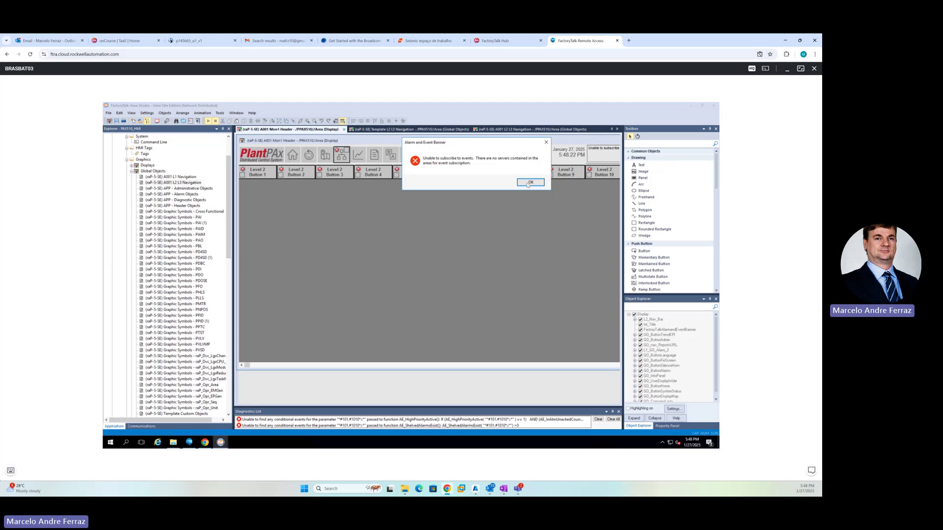
{"action": "left_click", "coordinate": [526, 184]}
{"action": "left_click", "coordinate": [327, 171]}
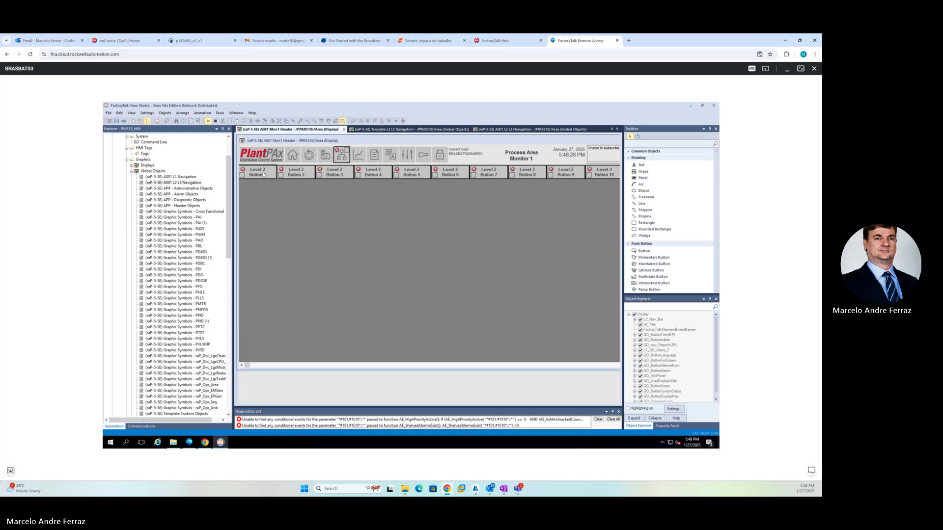
{"action": "left_click", "coordinate": [215, 121]}
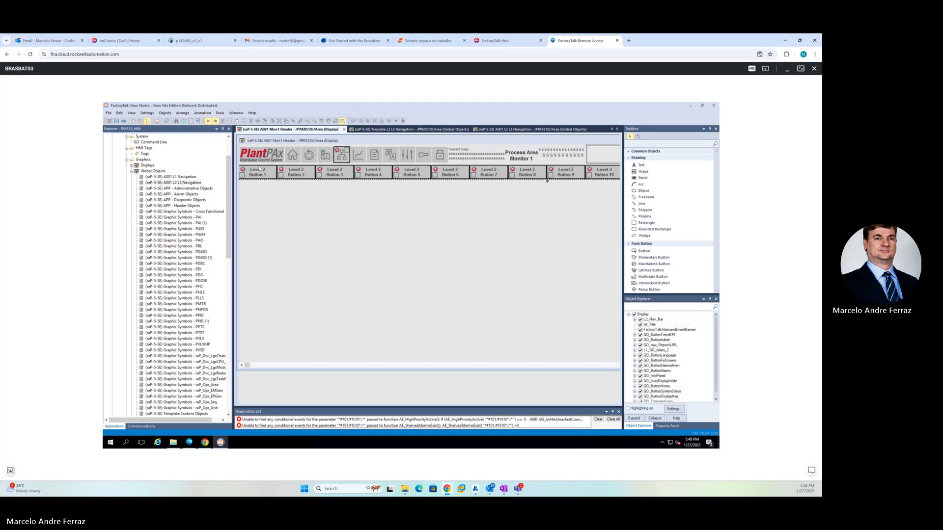
{"action": "left_click", "coordinate": [343, 129]}
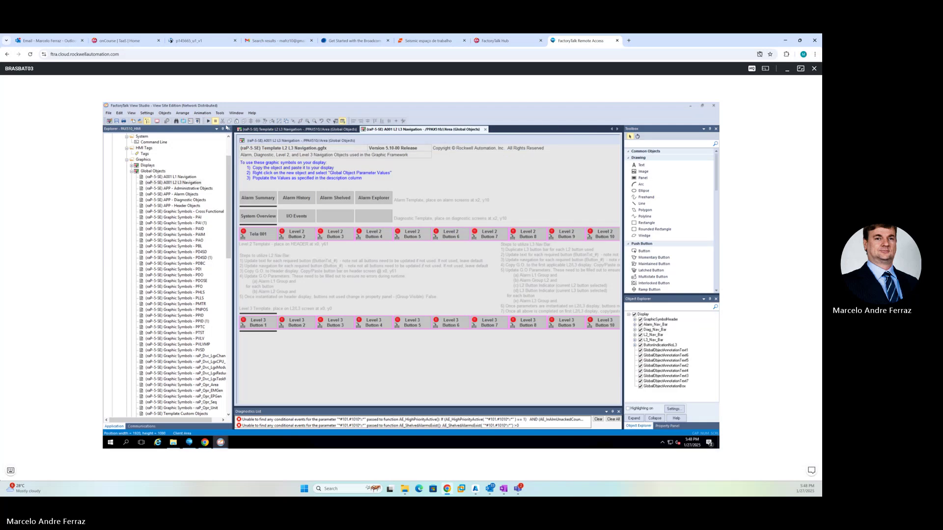
Look at the A001 L1 Navigation global objects, reopen the A001 Mon1 Header display, and close the Level 1 objects
{"action": "double_click", "coordinate": [172, 177]}
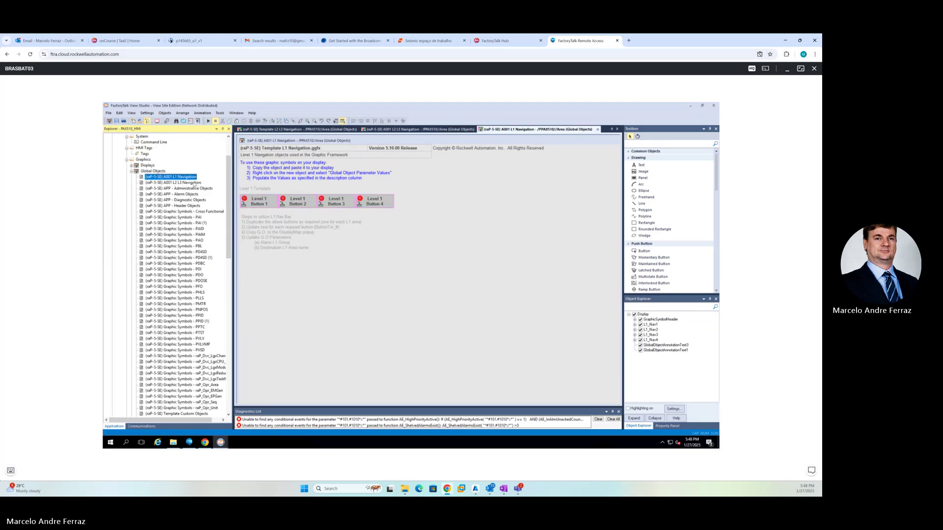
{"action": "left_click", "coordinate": [131, 170]}
{"action": "double_click", "coordinate": [148, 165]}
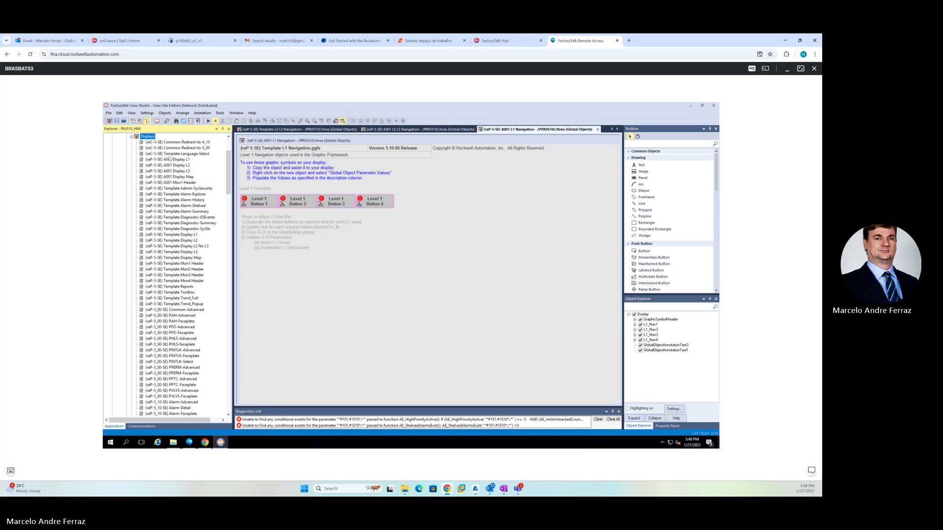
{"action": "left_click", "coordinate": [180, 183]}
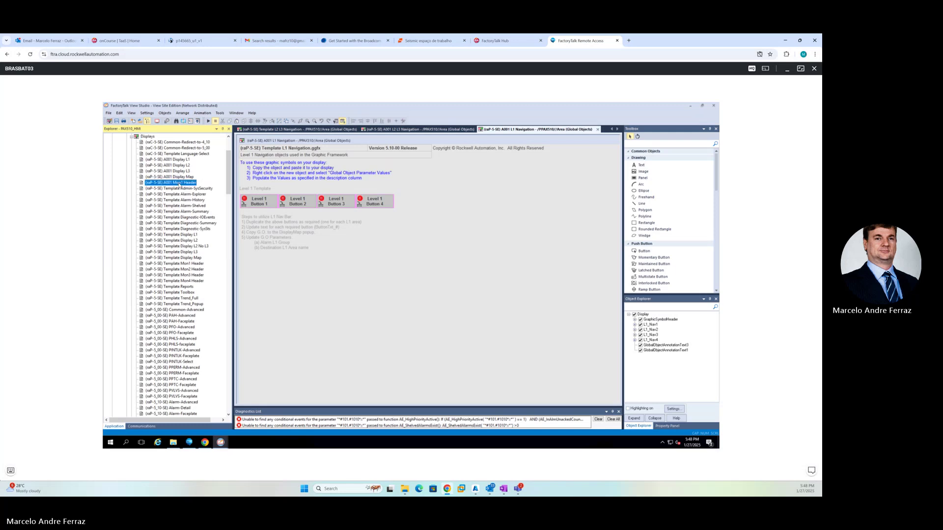
{"action": "double_click", "coordinate": [179, 183]}
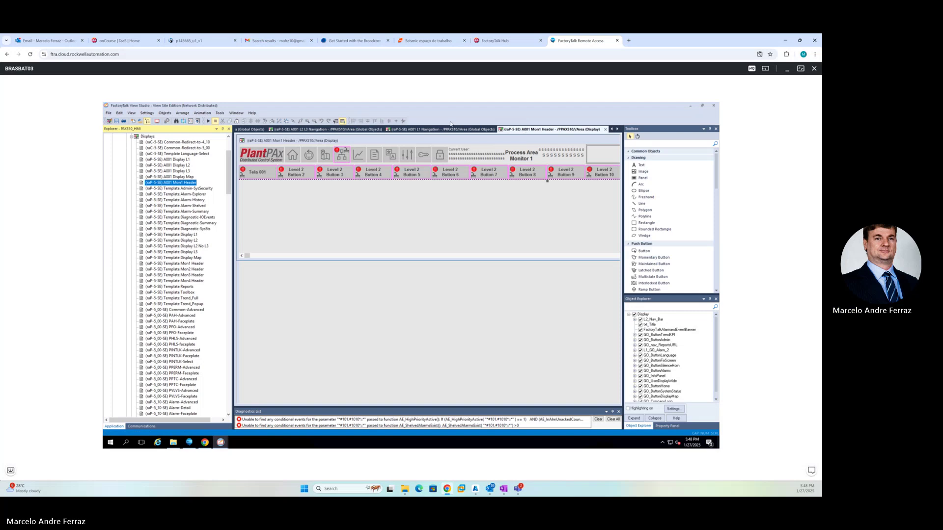
{"action": "left_click", "coordinate": [427, 128]}
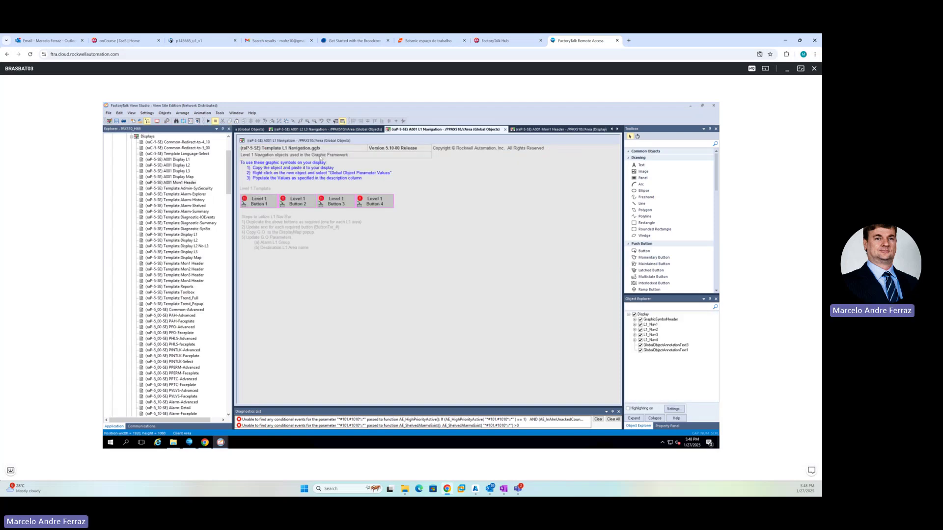
{"action": "left_click", "coordinate": [505, 129]}
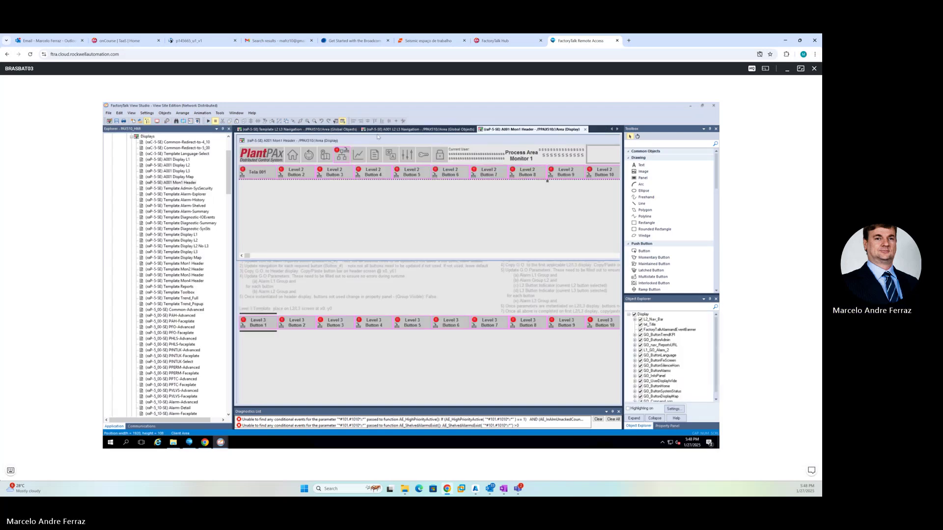
In A001 L2 L3 Navigation, replace "Template" with "A001" in the release action of L2_Button_1 under L2_Nav1, and save the global objects
{"action": "left_click", "coordinate": [377, 131]}
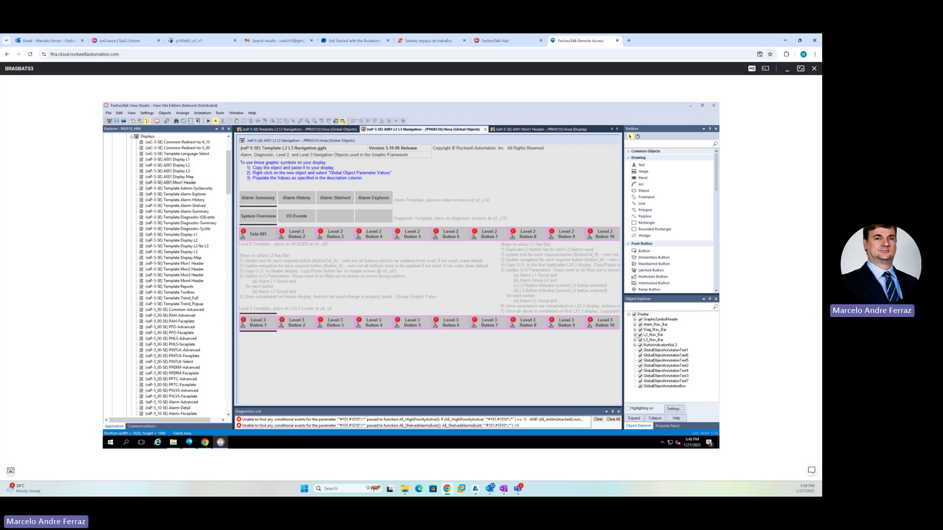
{"action": "left_click", "coordinate": [272, 236]}
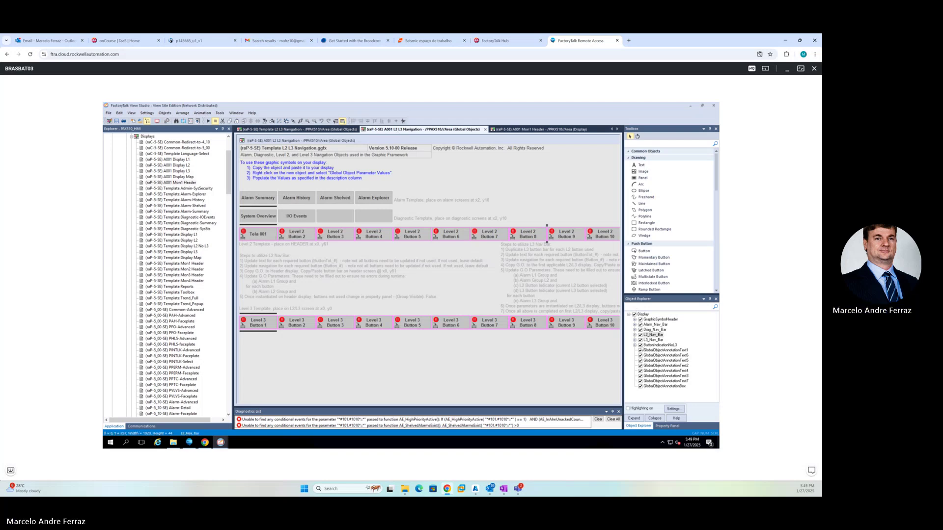
{"action": "left_click", "coordinate": [634, 334]}
{"action": "left_click", "coordinate": [640, 319]}
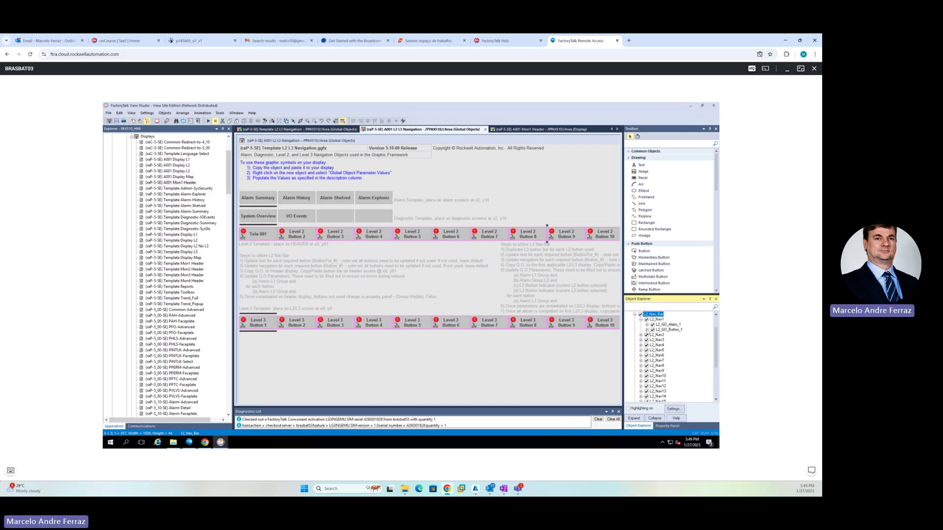
{"action": "left_click", "coordinate": [647, 330]}
{"action": "double_click", "coordinate": [671, 340]}
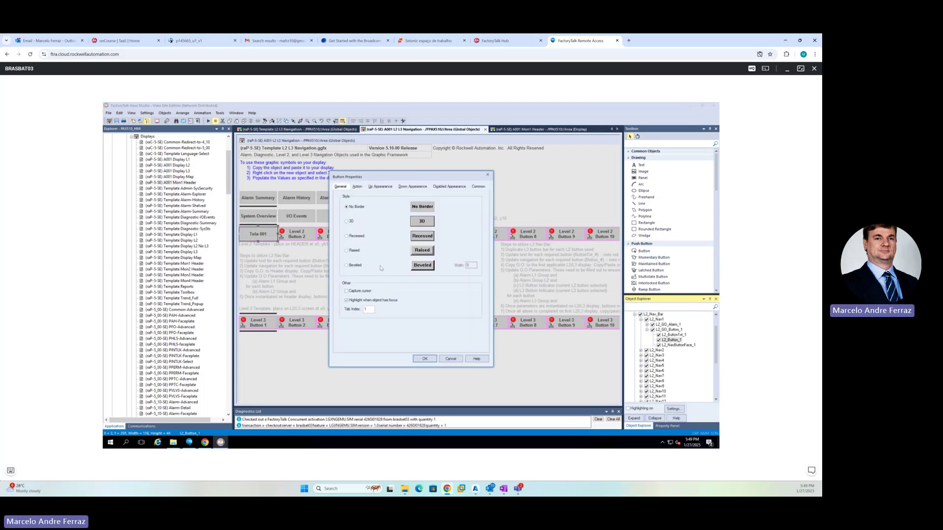
{"action": "left_click", "coordinate": [357, 187]}
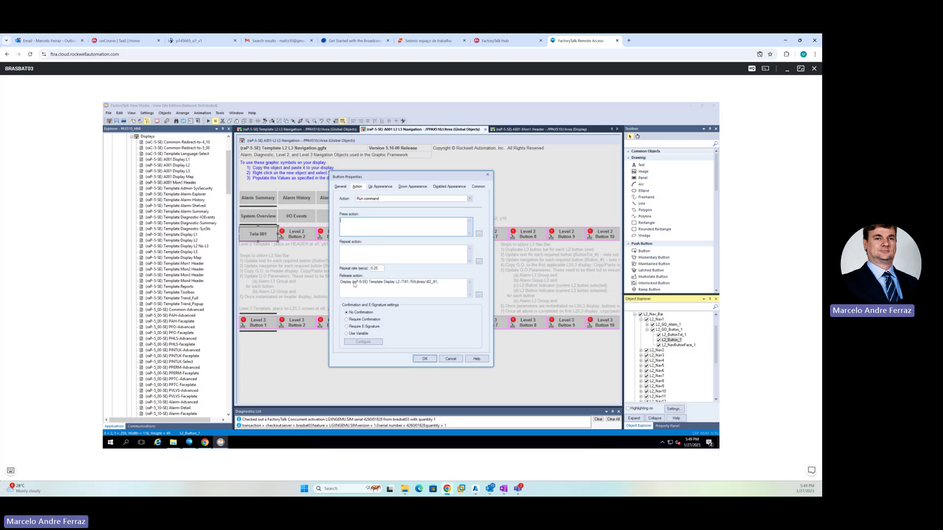
{"action": "left_click_drag", "start_coordinate": [369, 282], "coordinate": [383, 286]}
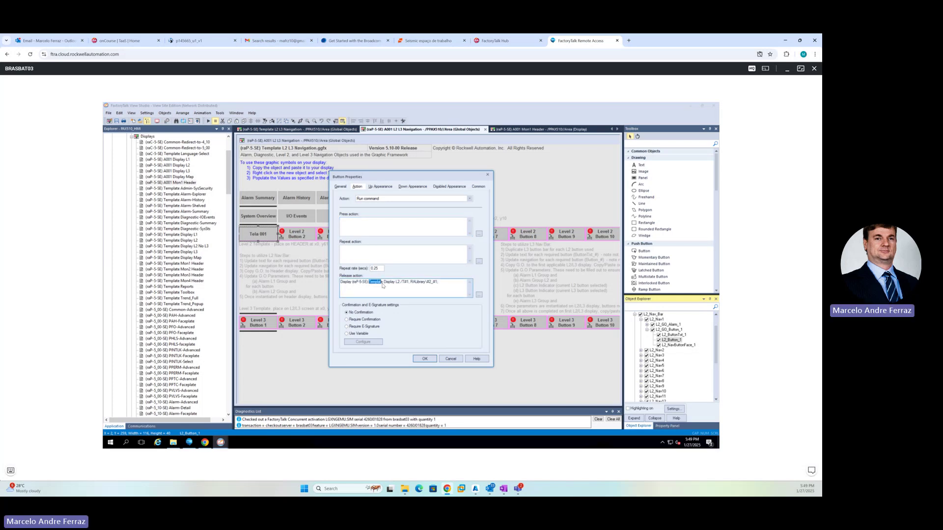
{"action": "type", "text": "A001"}
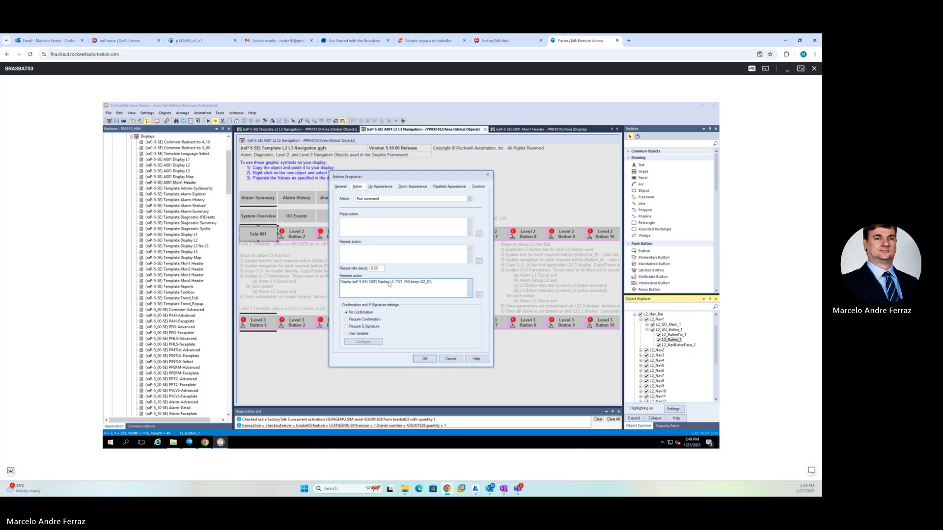
{"action": "left_click", "coordinate": [424, 359]}
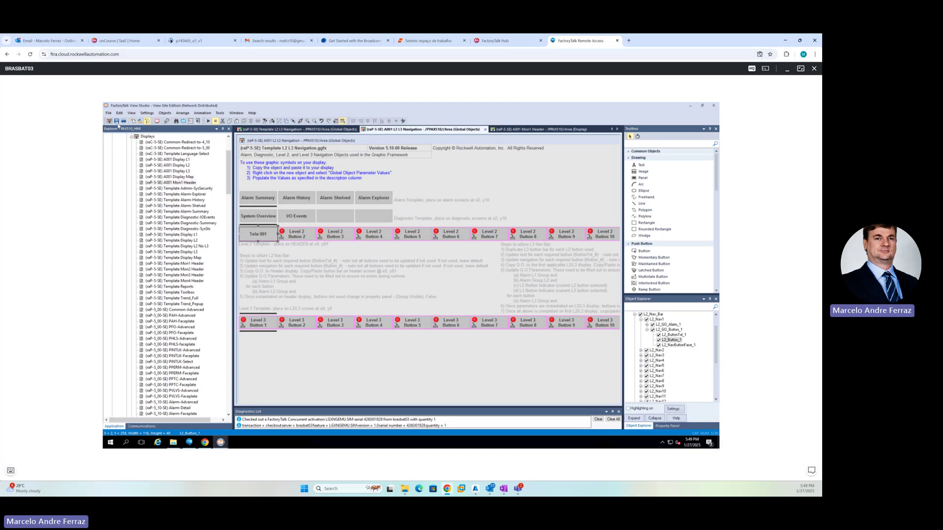
{"action": "key", "text": "ctrl+s"}
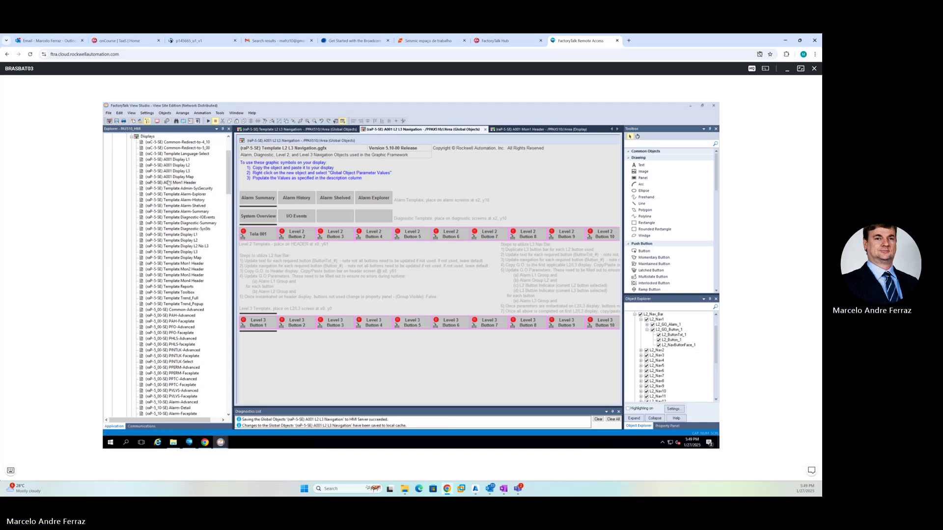
Open the A001 Display L2 display and the base object of its Level 3 navigation bar
{"action": "double_click", "coordinate": [175, 166]}
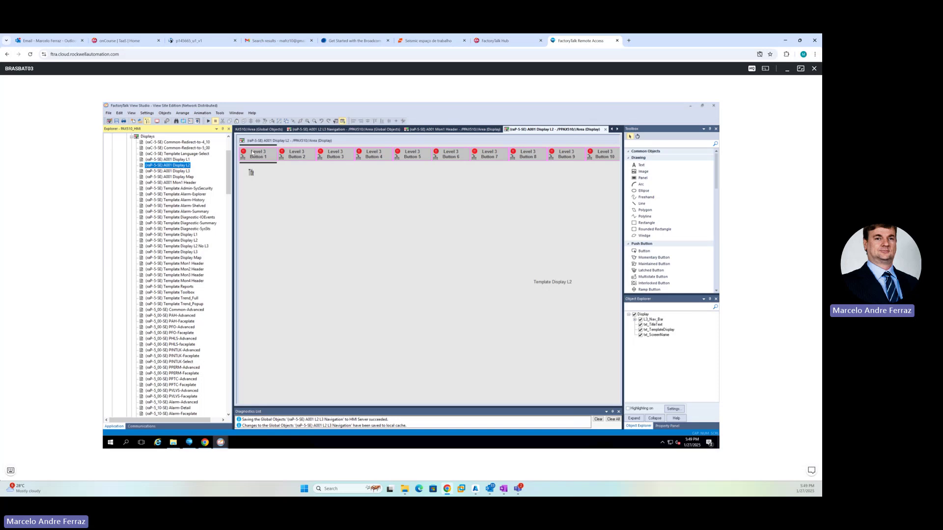
{"action": "right_click", "coordinate": [263, 155]}
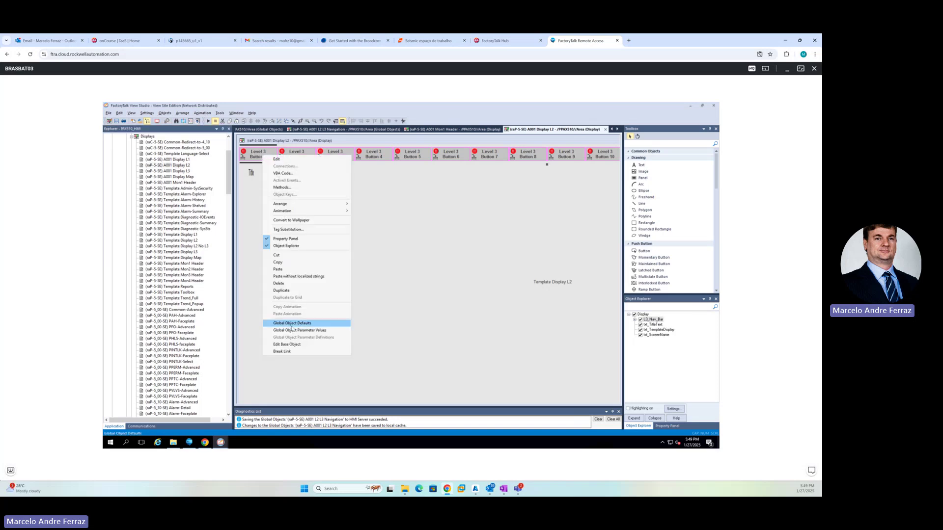
{"action": "left_click", "coordinate": [289, 344]}
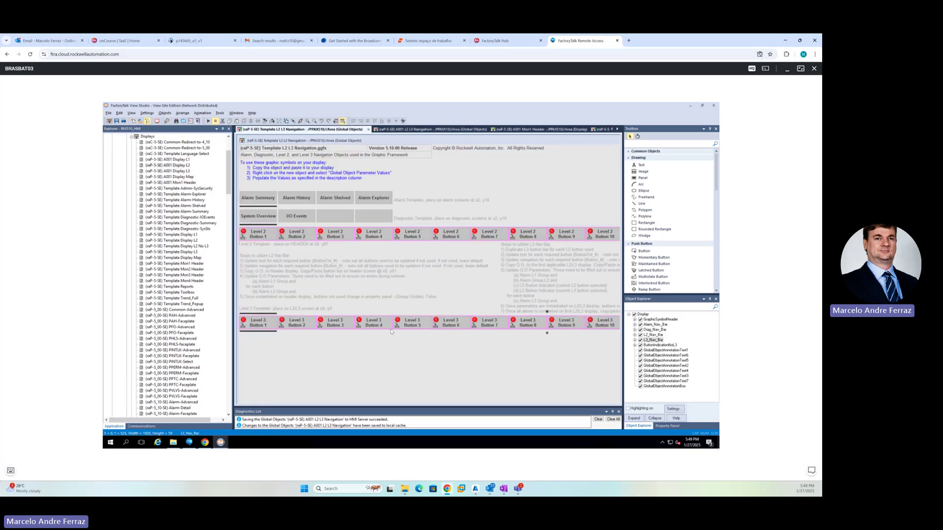
Close the A001 Mon1 Header display and bring the A001 Display L2 display back into view
{"action": "left_click", "coordinate": [417, 130]}
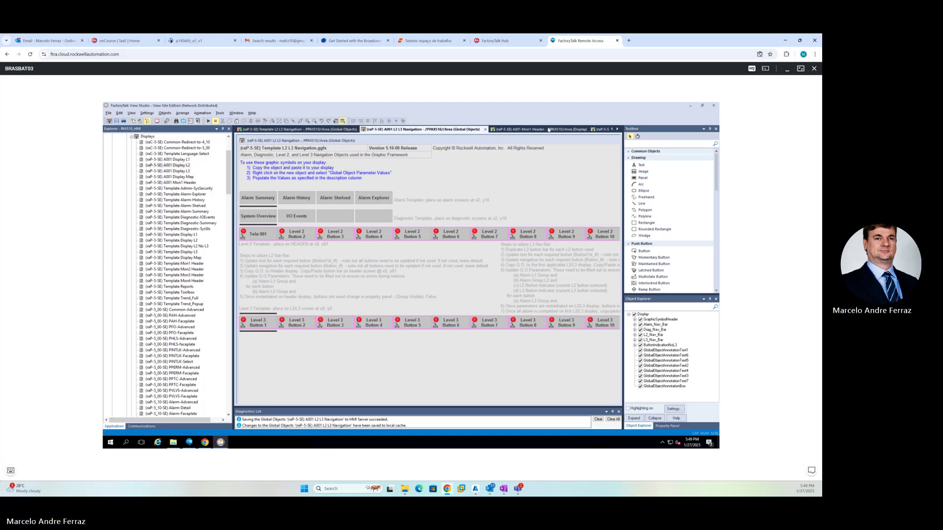
{"action": "left_click", "coordinate": [577, 130]}
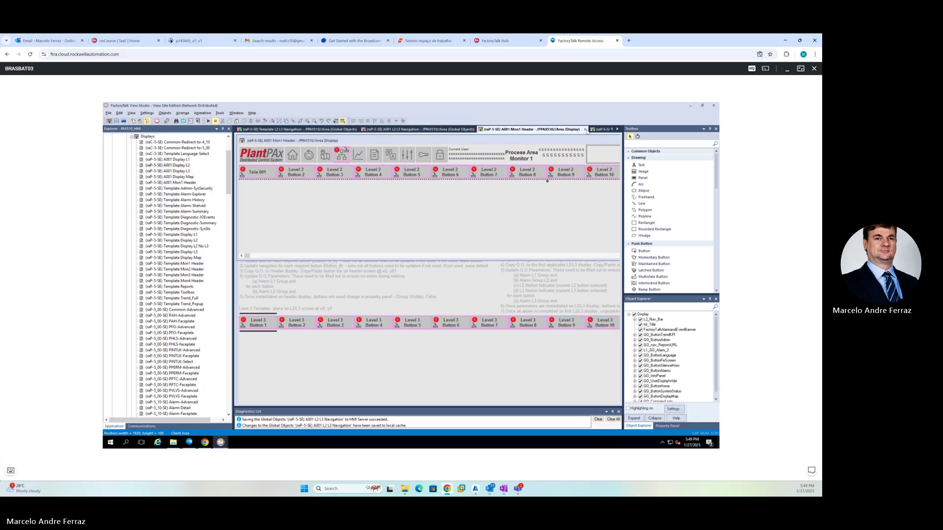
{"action": "left_click", "coordinate": [584, 129]}
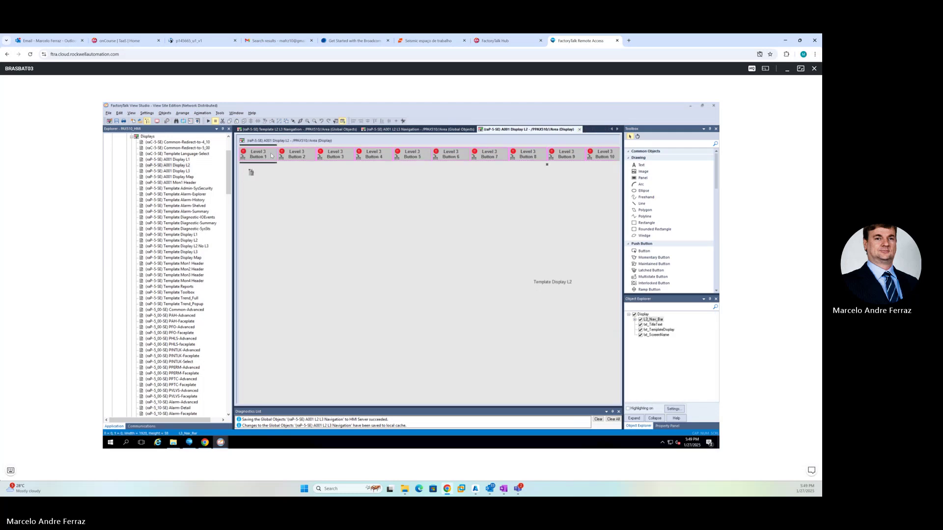
Delete the Level 3 navigation bar from A001 Display L2 and return to the A001 L2 L3 Navigation global objects
{"action": "key", "text": "Delete"}
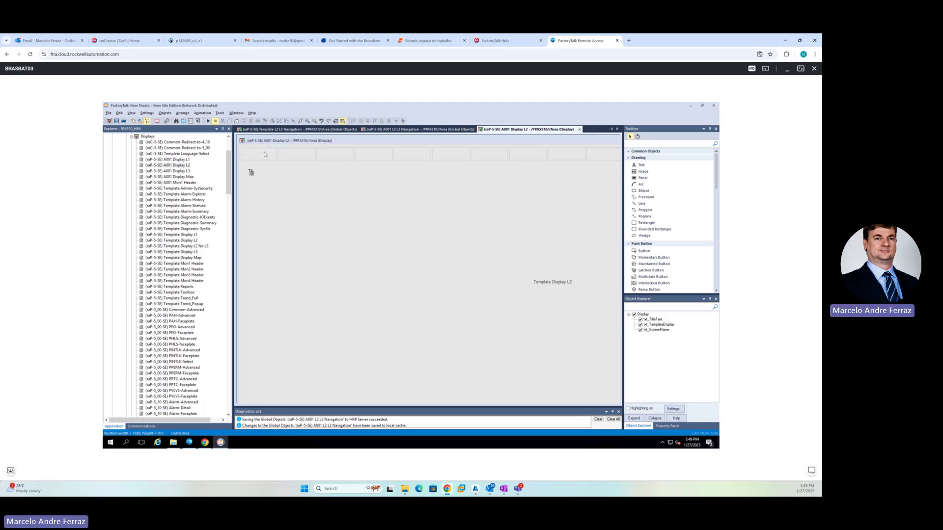
{"action": "left_click", "coordinate": [412, 130]}
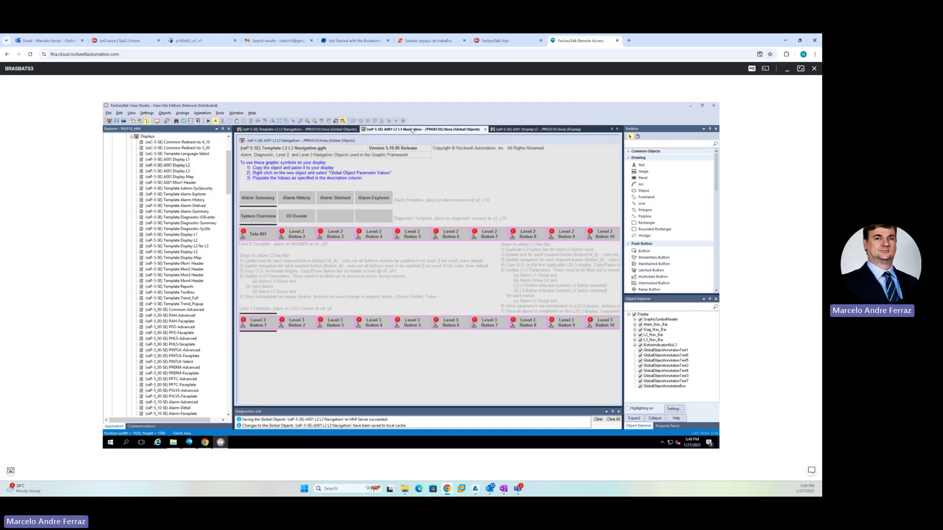
In L3_Nav_Bar, change the text of the first Level 3 button under L3_Nav1 to "Tela001"
{"action": "left_click", "coordinate": [289, 324]}
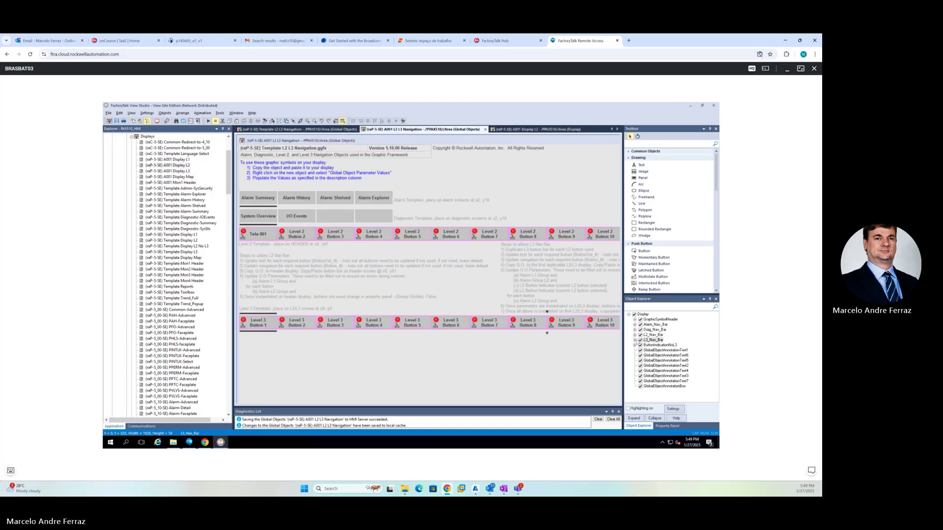
{"action": "left_click", "coordinate": [635, 340]}
{"action": "left_click", "coordinate": [641, 345]}
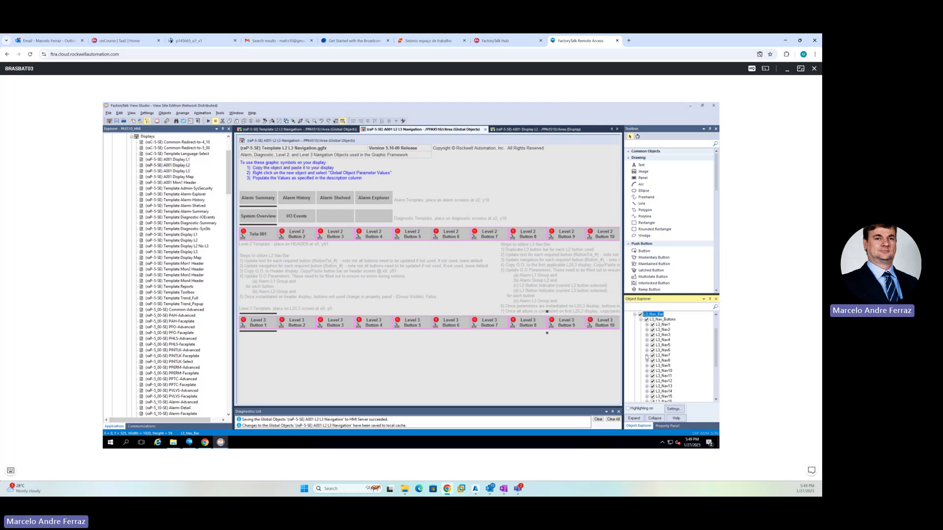
{"action": "left_click", "coordinate": [663, 330]}
{"action": "left_click", "coordinate": [662, 325]}
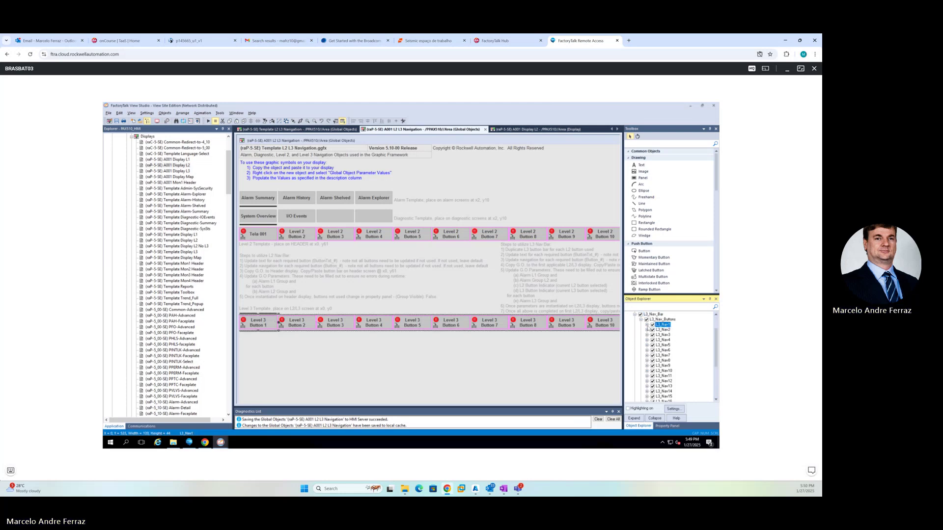
{"action": "left_click", "coordinate": [648, 325]}
{"action": "left_click", "coordinate": [653, 335]}
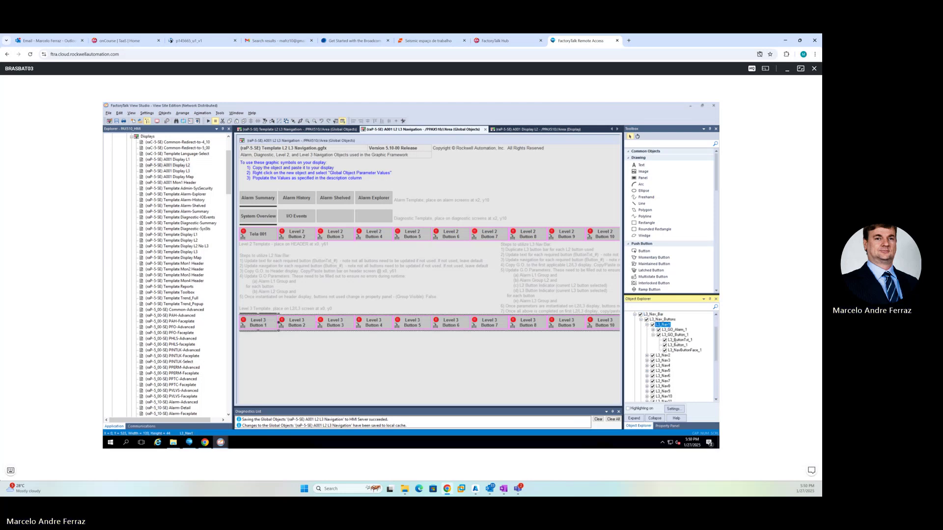
{"action": "double_click", "coordinate": [680, 340]}
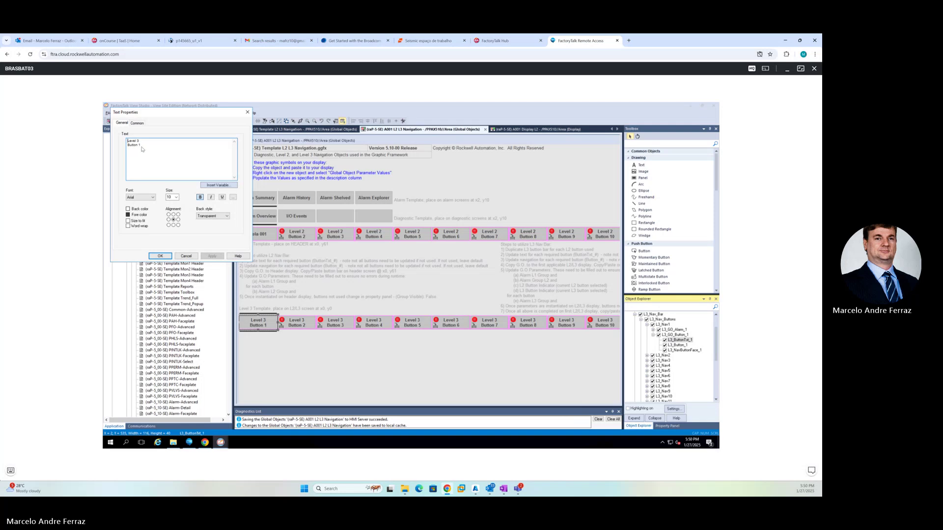
{"action": "left_click_drag", "start_coordinate": [142, 149], "coordinate": [123, 140]}
{"action": "type", "text": "Tela001"}
{"action": "left_click", "coordinate": [160, 256]}
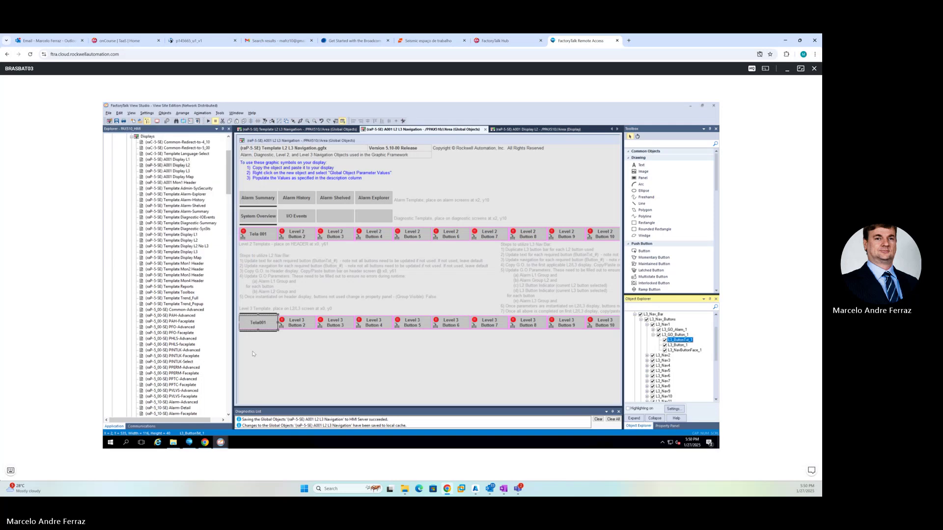
Replace "Template" with "A001" in the release action of L3_Button_1 under L3_Nav1
{"action": "double_click", "coordinate": [680, 345]}
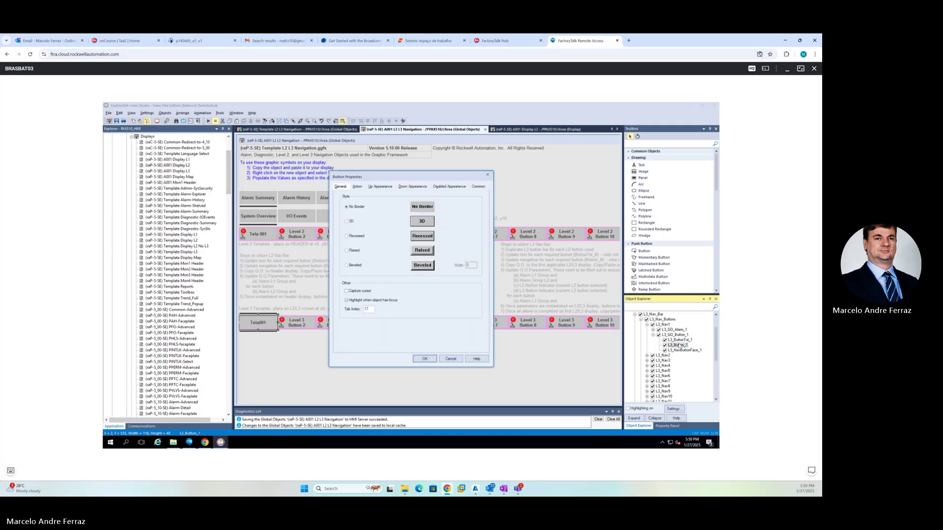
{"action": "left_click", "coordinate": [362, 188]}
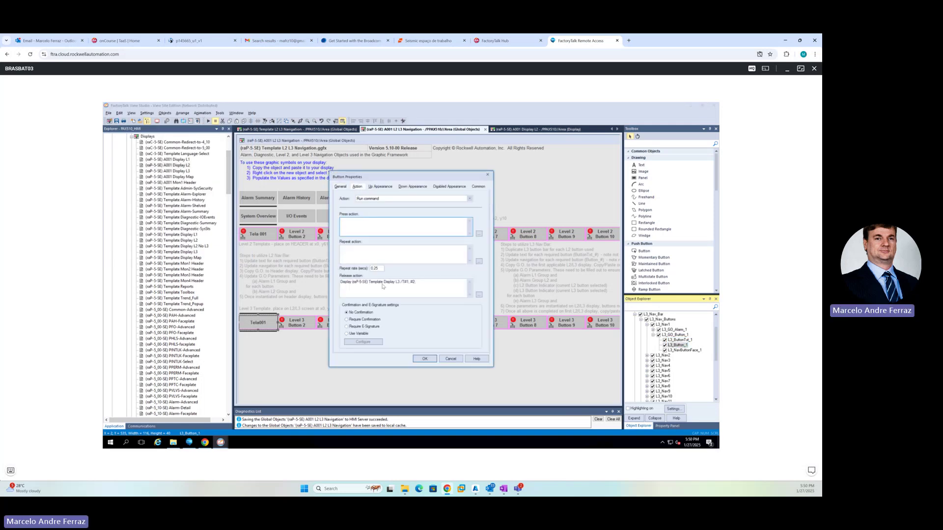
{"action": "left_click_drag", "start_coordinate": [384, 283], "coordinate": [371, 287]}
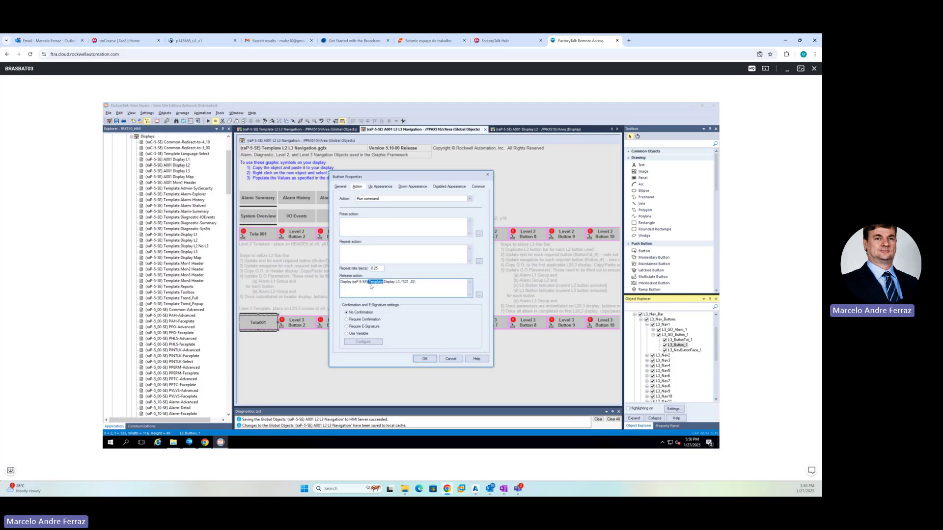
{"action": "type", "text": "A001"}
{"action": "left_click", "coordinate": [369, 284]}
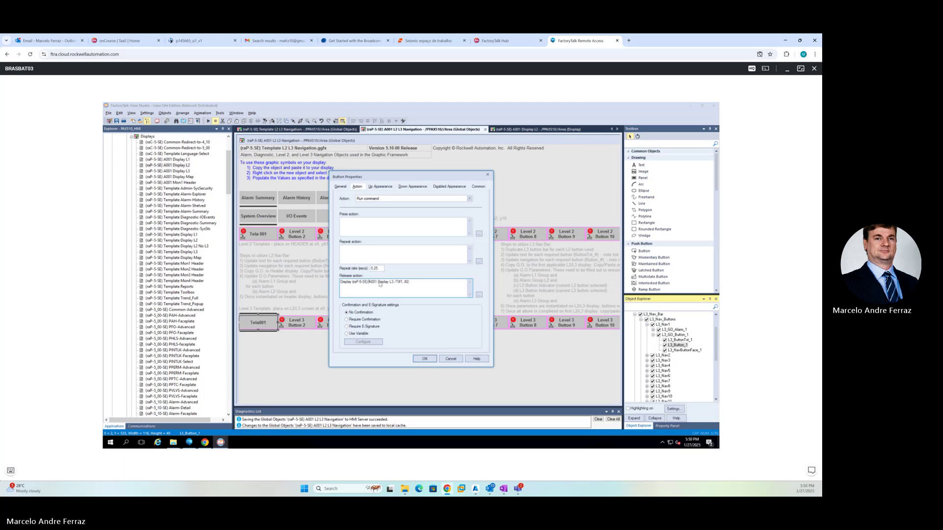
{"action": "key", "text": "ctrl+Right"}
{"action": "key", "text": "BackSpace"}
{"action": "left_click", "coordinate": [421, 361]}
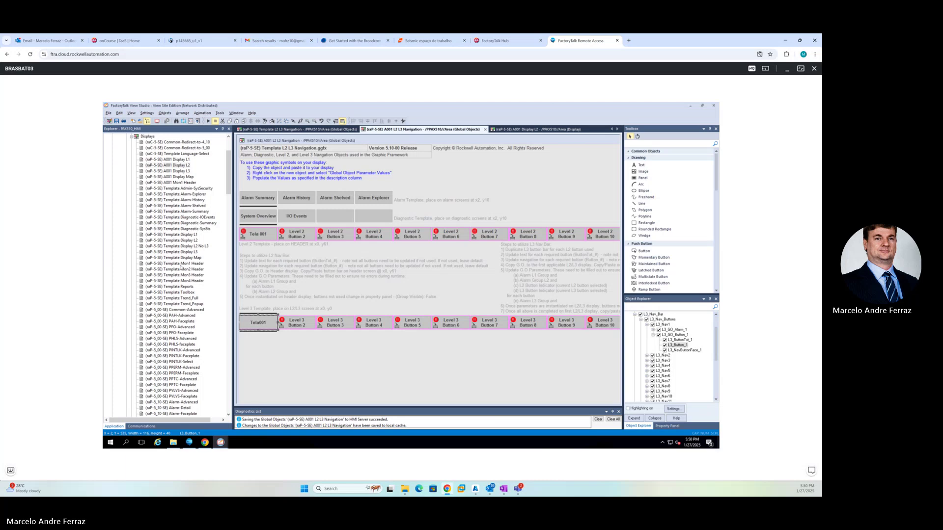
{"action": "left_click", "coordinate": [256, 288]}
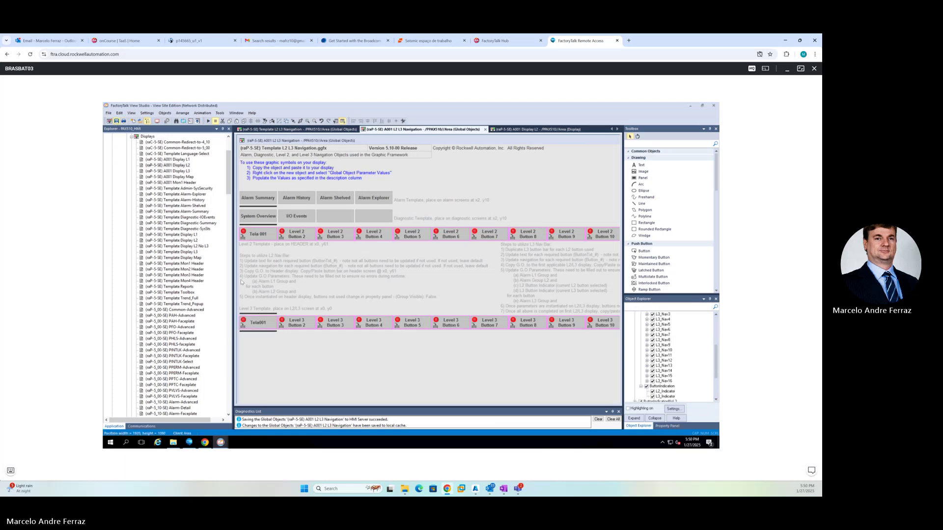
{"action": "left_click", "coordinate": [259, 326]}
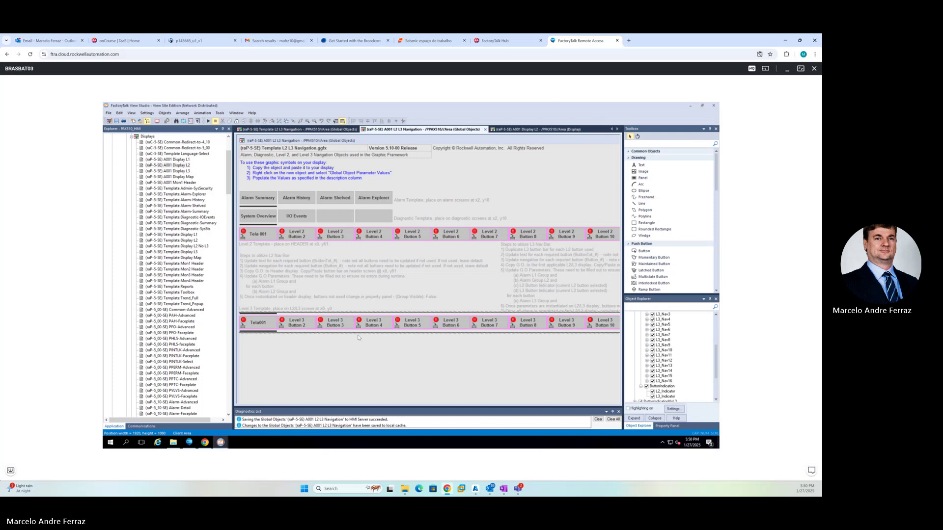
{"action": "left_click", "coordinate": [345, 360]}
{"action": "left_click", "coordinate": [257, 326]}
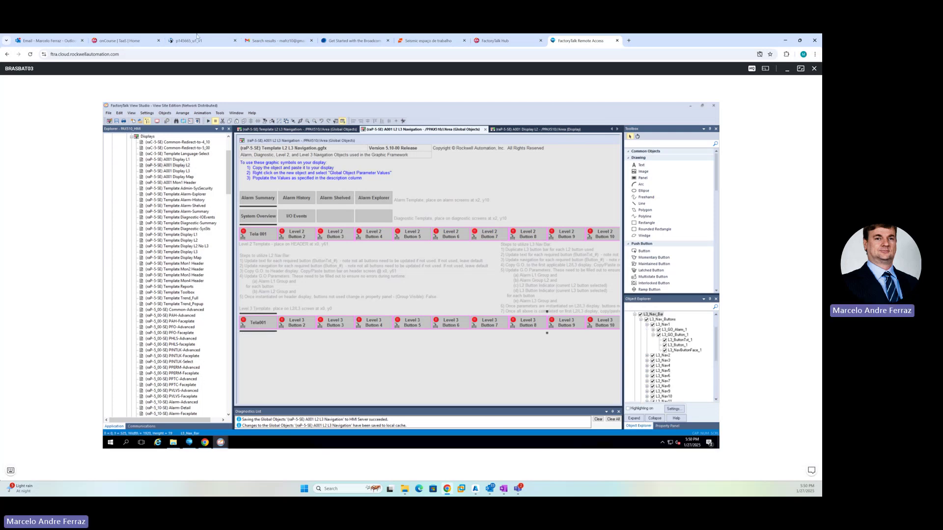
Add a FactoryTalk Linx device server with alarm and event support enabled to the Dados area, and expand it in the application tree
{"action": "left_click_drag", "start_coordinate": [228, 155], "coordinate": [228, 143]}
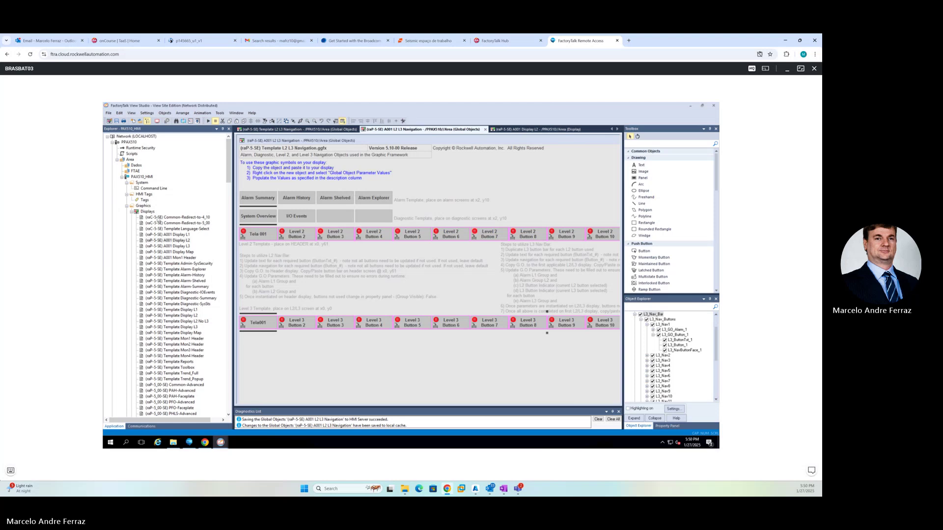
{"action": "left_click", "coordinate": [136, 165]}
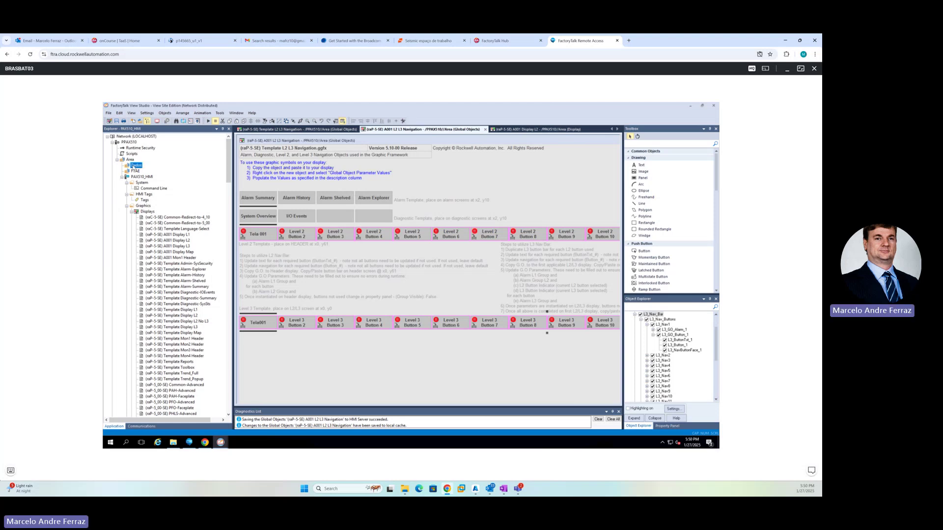
{"action": "right_click", "coordinate": [136, 166]}
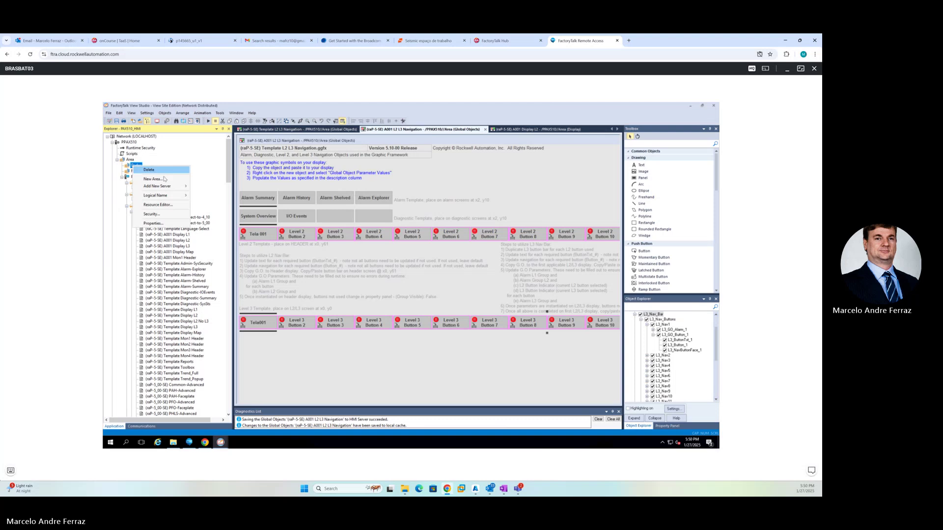
{"action": "mouse_move", "coordinate": [170, 186]}
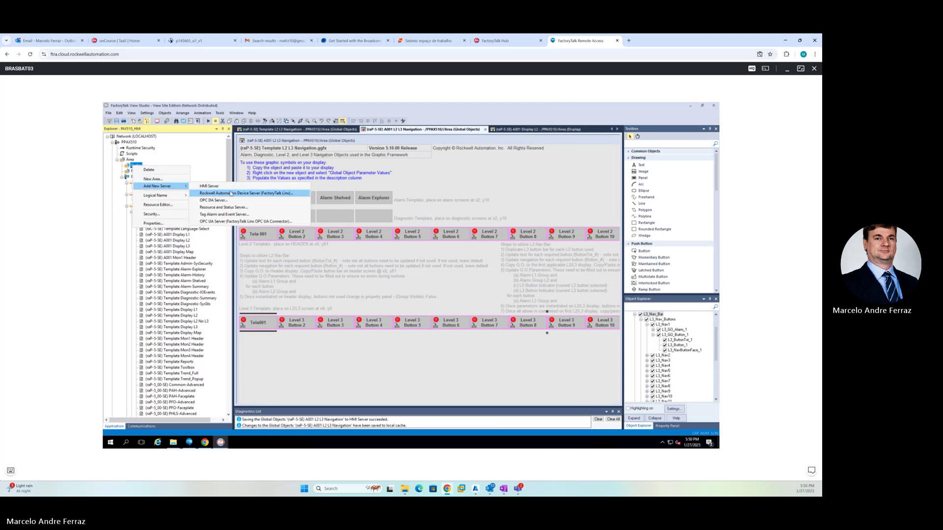
{"action": "left_click", "coordinate": [226, 193]}
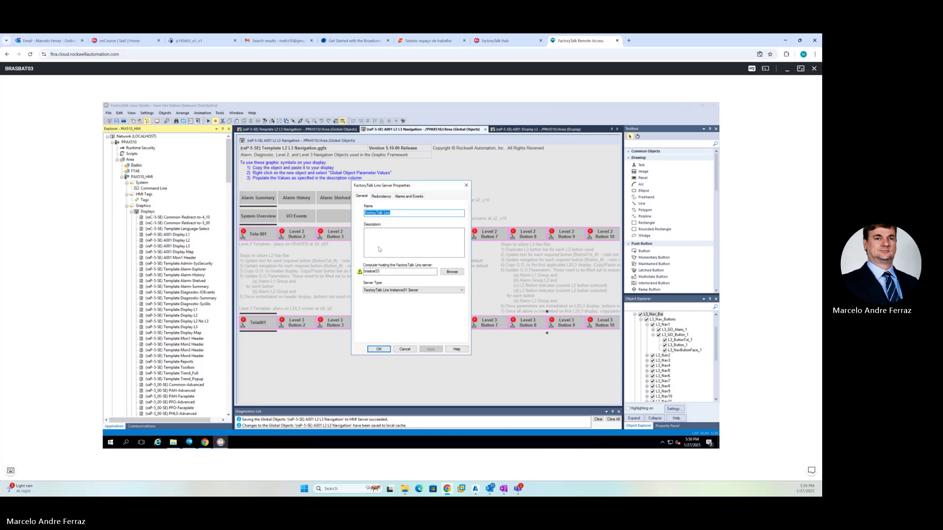
{"action": "left_click", "coordinate": [400, 197]}
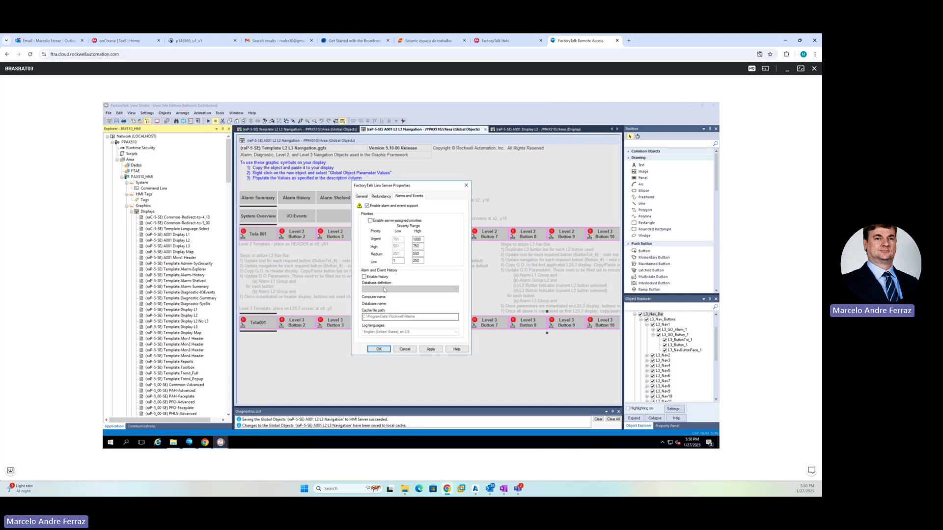
{"action": "left_click", "coordinate": [379, 349]}
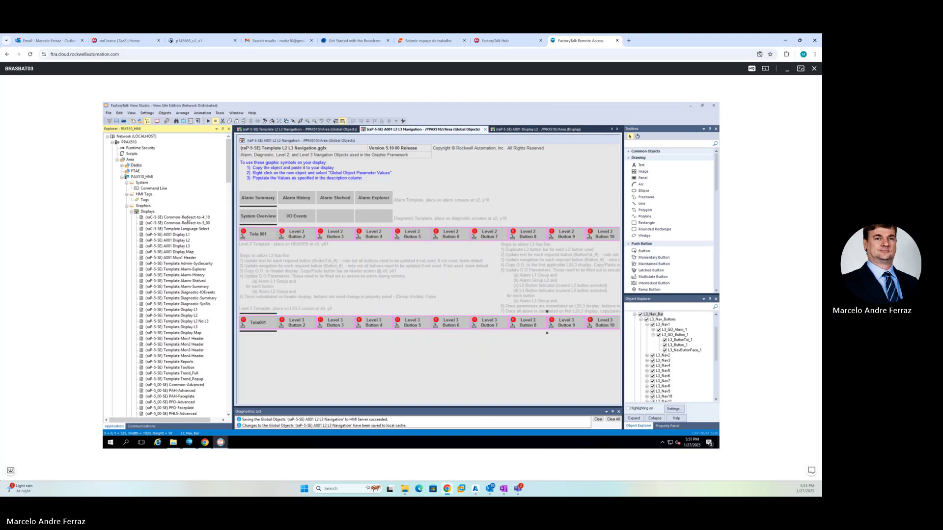
{"action": "left_click", "coordinate": [122, 167]}
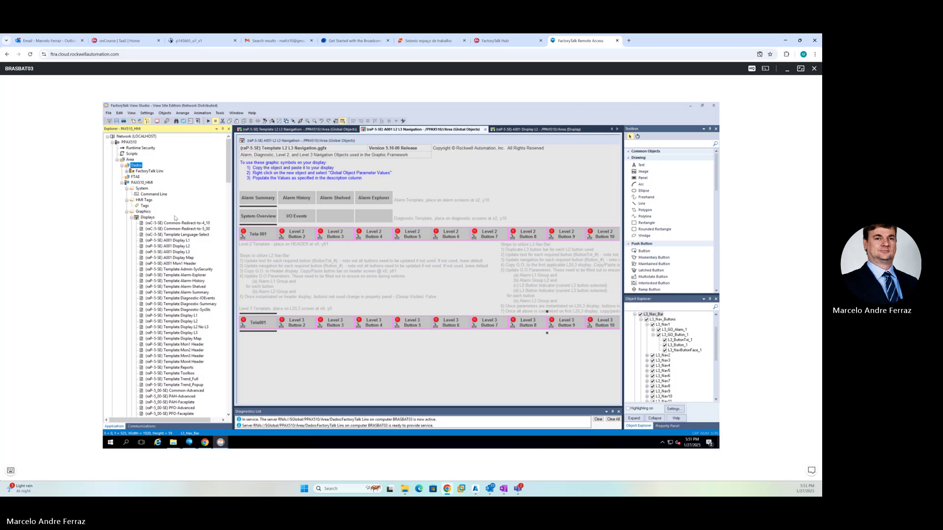
{"action": "left_click", "coordinate": [127, 172]}
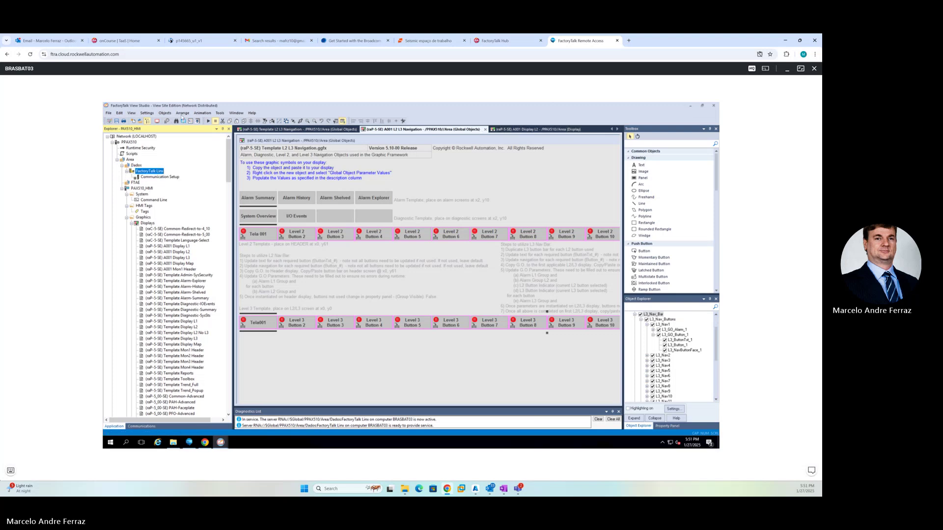
Start the Tag Import and Export Wizard and choose the operation for importing FactoryTalk View tag CSV files
{"action": "left_click", "coordinate": [166, 113]}
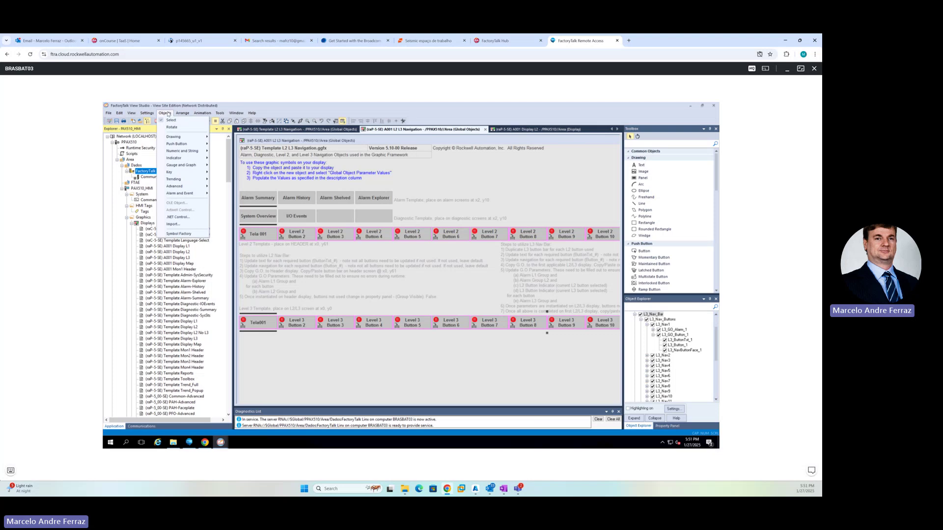
{"action": "left_click", "coordinate": [219, 113]}
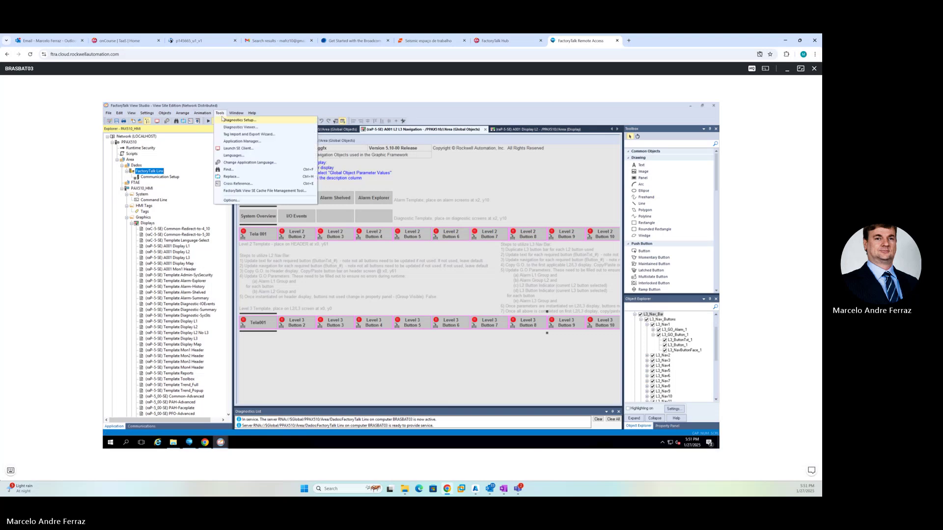
{"action": "mouse_move", "coordinate": [165, 117]}
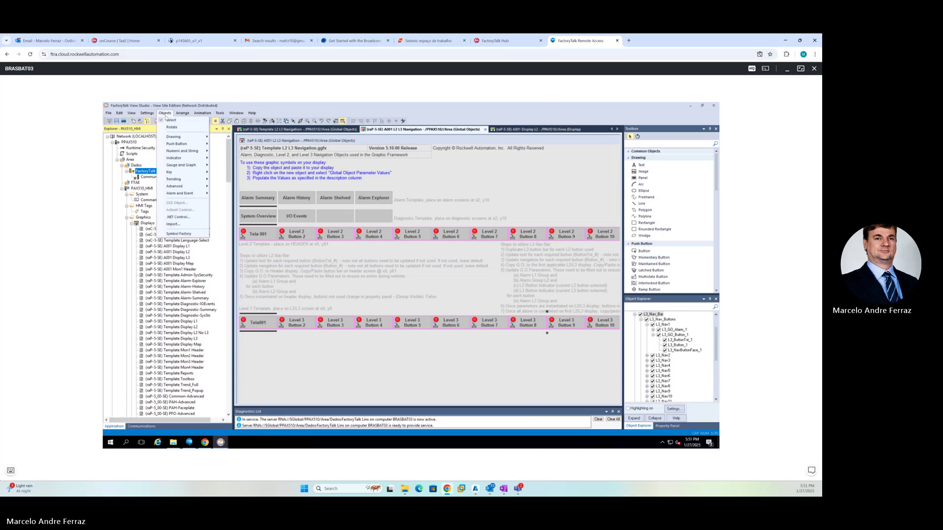
{"action": "mouse_move", "coordinate": [221, 115]}
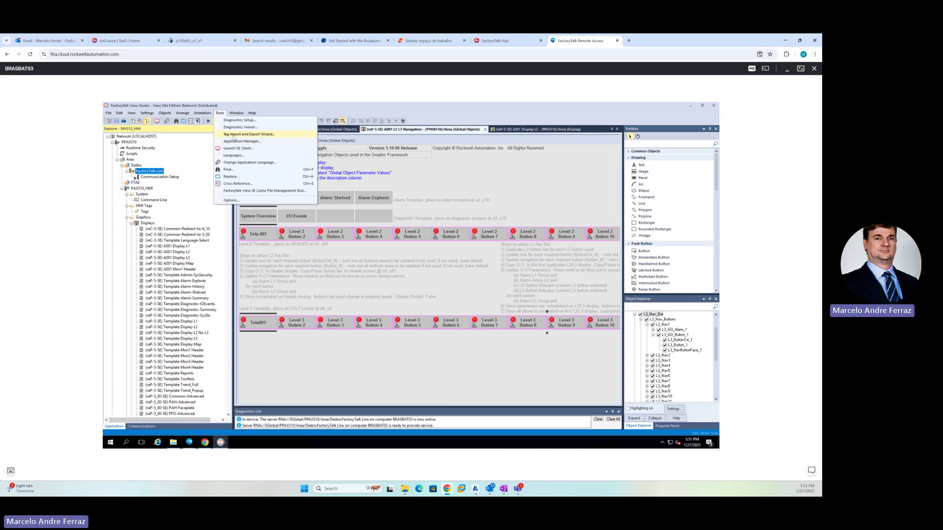
{"action": "left_click", "coordinate": [234, 135]}
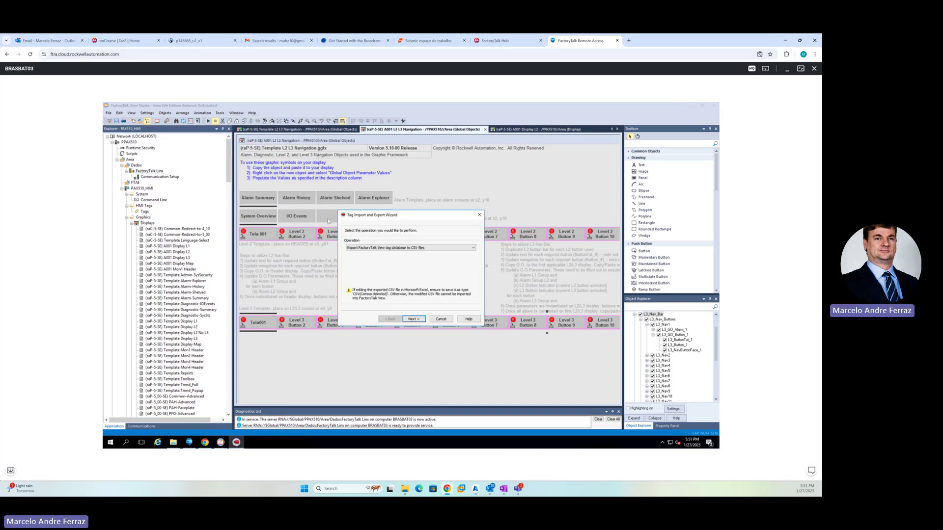
{"action": "left_click", "coordinate": [370, 248]}
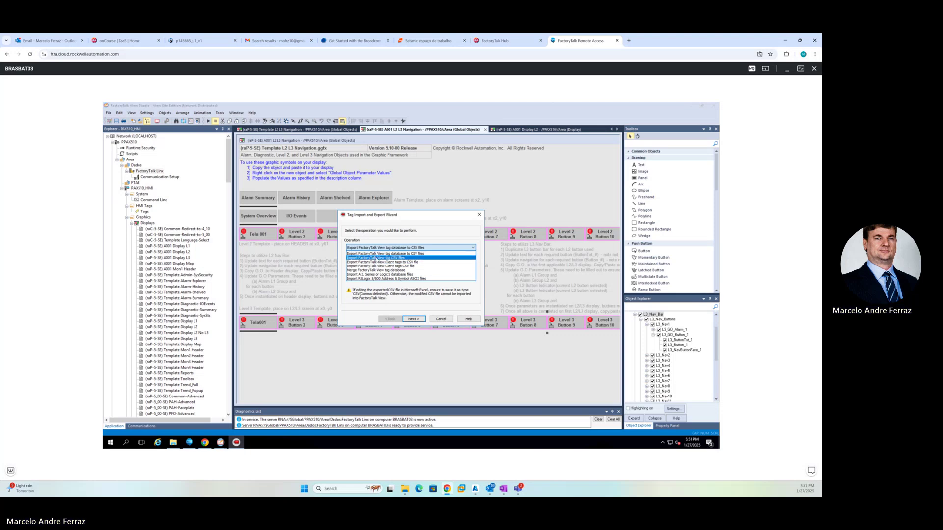
{"action": "left_click", "coordinate": [381, 258]}
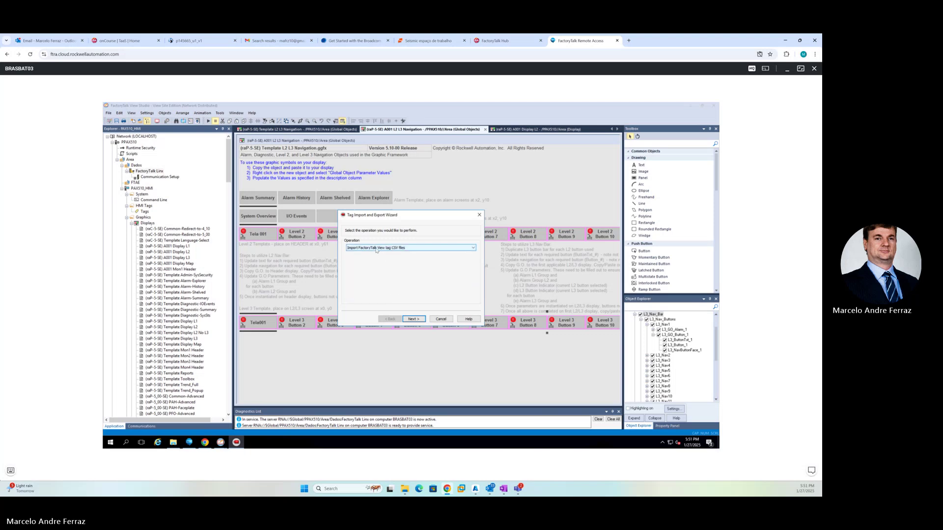
Set the import destination to the Site Edition project PAX510_HMI.sed in the PAX510_HMI project folder
{"action": "left_click", "coordinate": [413, 319]}
{"action": "left_click", "coordinate": [407, 247]}
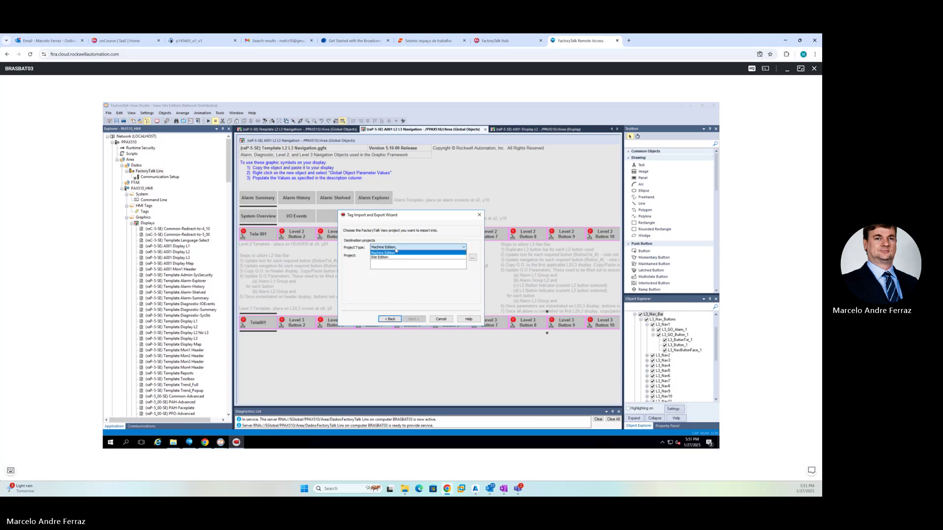
{"action": "left_click", "coordinate": [406, 265]}
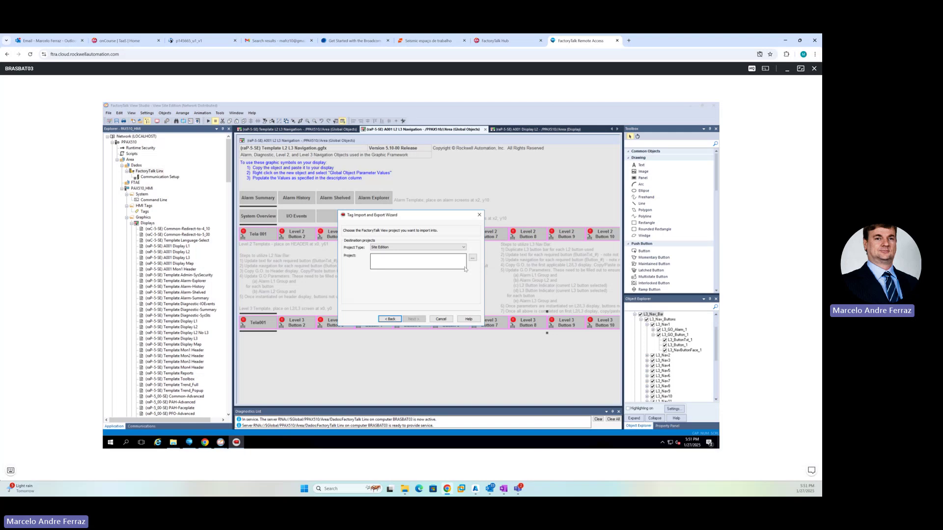
{"action": "left_click", "coordinate": [473, 258]}
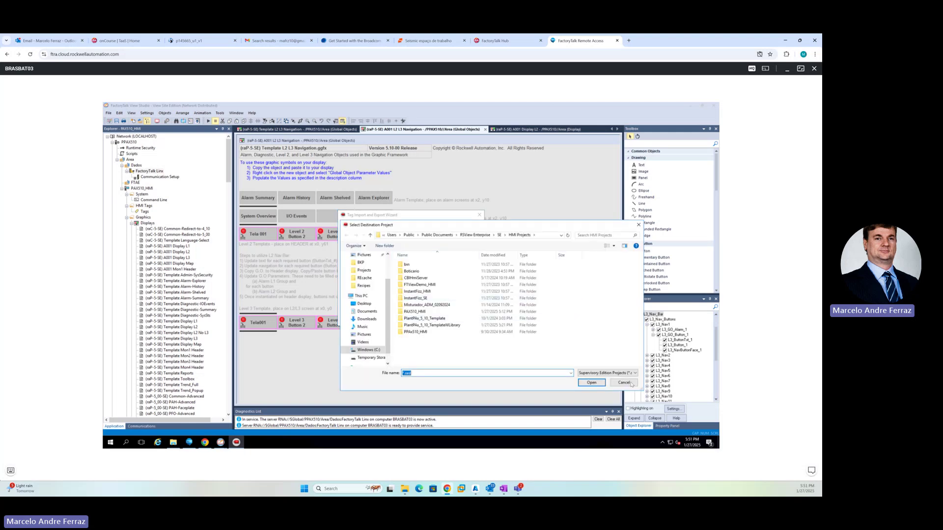
{"action": "left_click", "coordinate": [631, 383]}
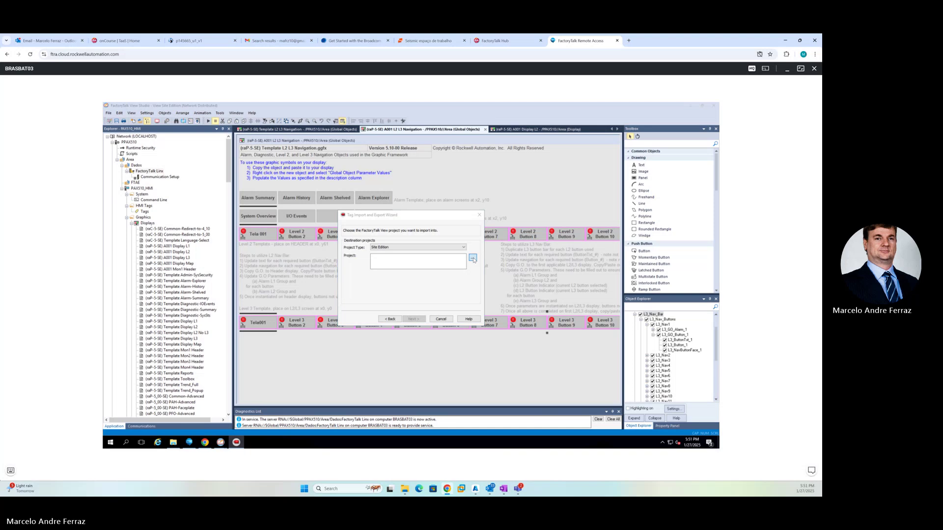
{"action": "left_click", "coordinate": [472, 258]}
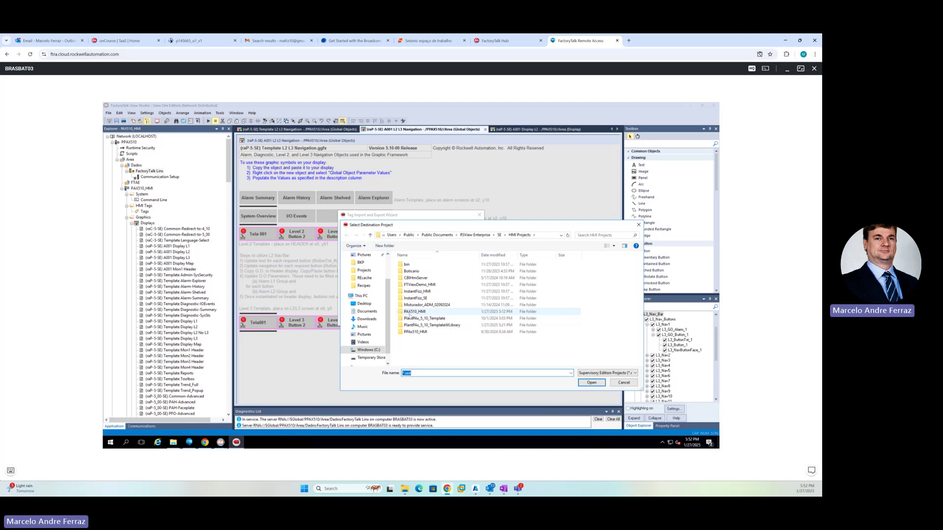
{"action": "left_click", "coordinate": [409, 313]}
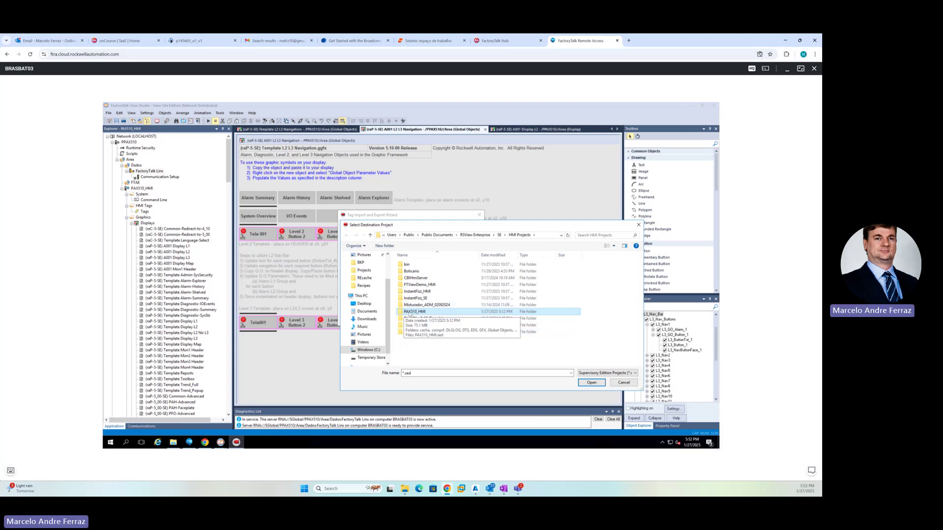
{"action": "double_click", "coordinate": [410, 312]}
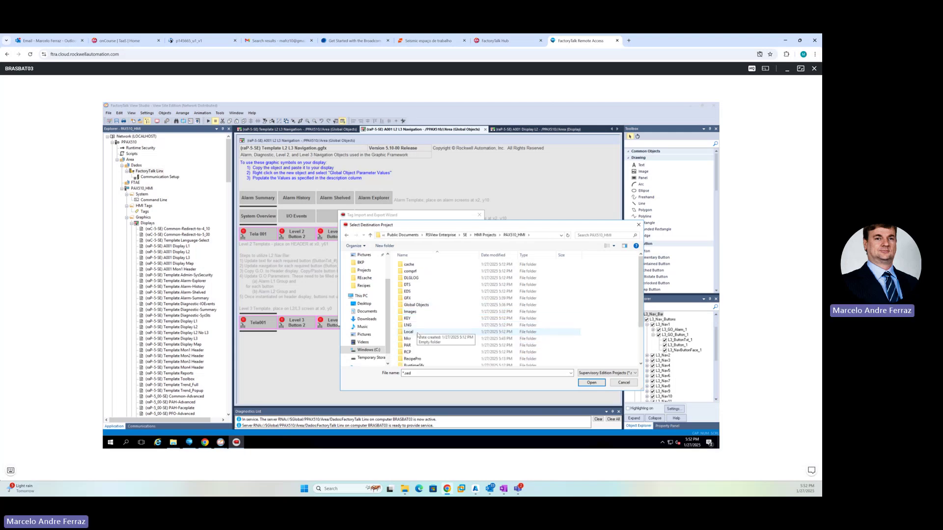
{"action": "scroll", "coordinate": [417, 339], "scroll_direction": "down", "scroll_amount": 3}
{"action": "double_click", "coordinate": [416, 366]}
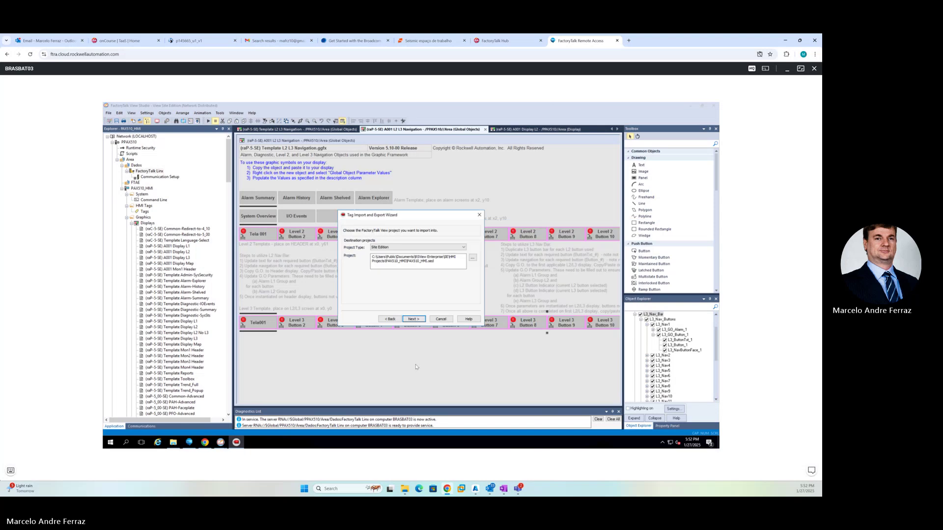
{"action": "left_click", "coordinate": [418, 319]}
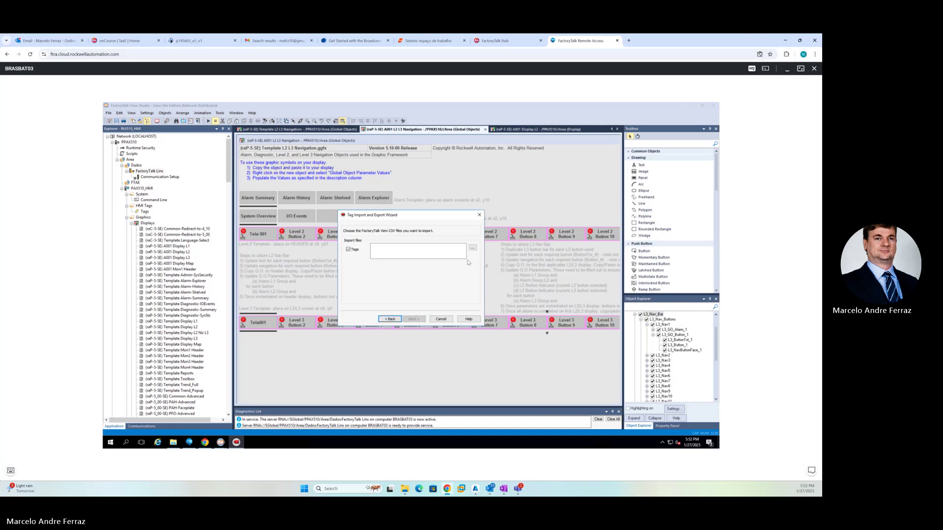
Select FTViewSE_ProcessLibrary_Tags.CSV from the Process Library's HMI - FactoryTalk View SE folder under C:\RA\Process_Library_v5.10.00\v5.10.00 as the tag import file
{"action": "left_click", "coordinate": [472, 248]}
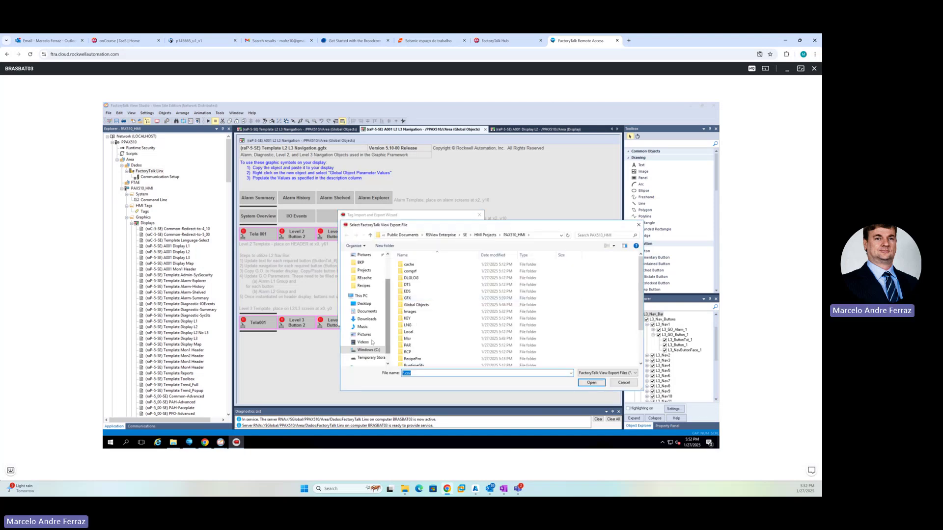
{"action": "left_click", "coordinate": [368, 350]}
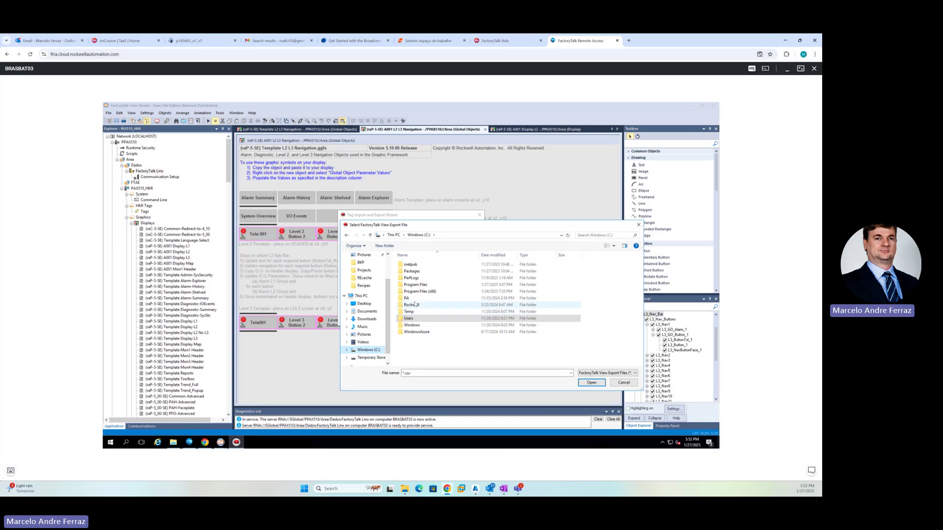
{"action": "double_click", "coordinate": [411, 298]}
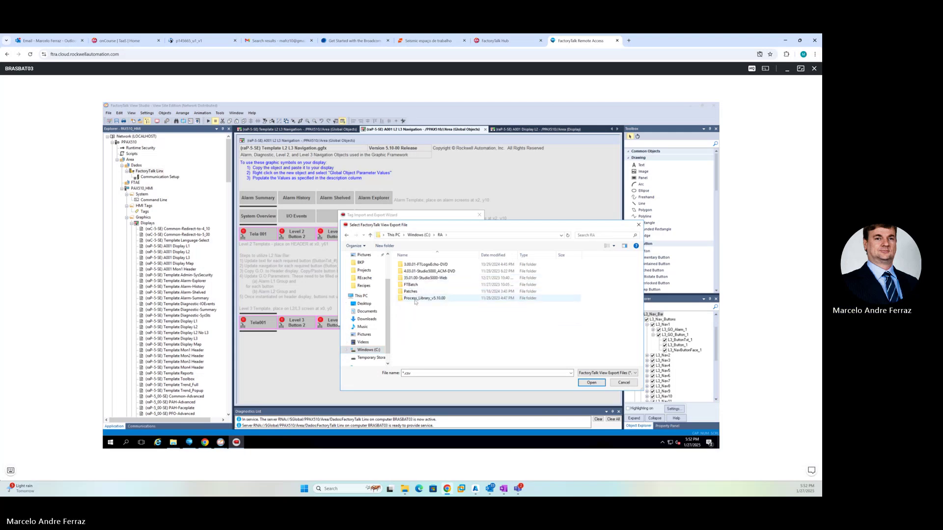
{"action": "double_click", "coordinate": [415, 300]}
{"action": "double_click", "coordinate": [424, 265]}
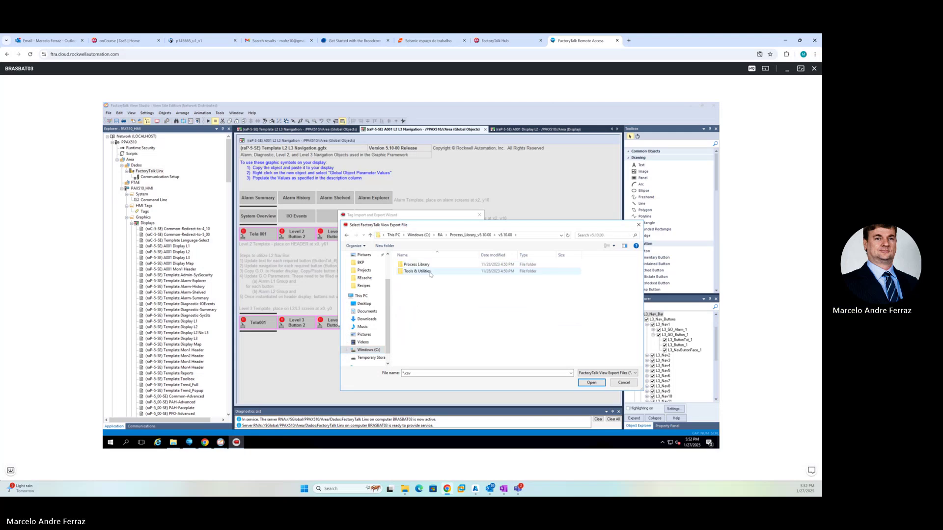
{"action": "double_click", "coordinate": [417, 264]}
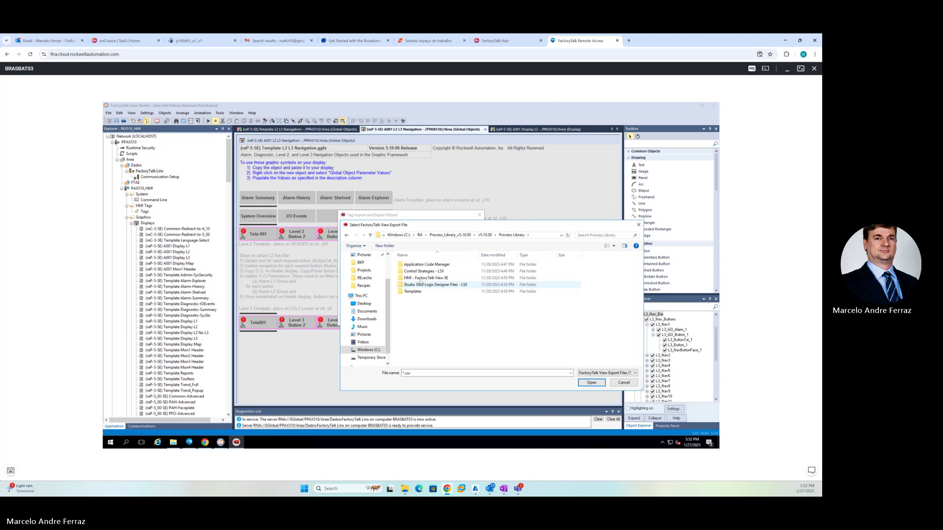
{"action": "double_click", "coordinate": [421, 278]}
{"action": "double_click", "coordinate": [422, 297]}
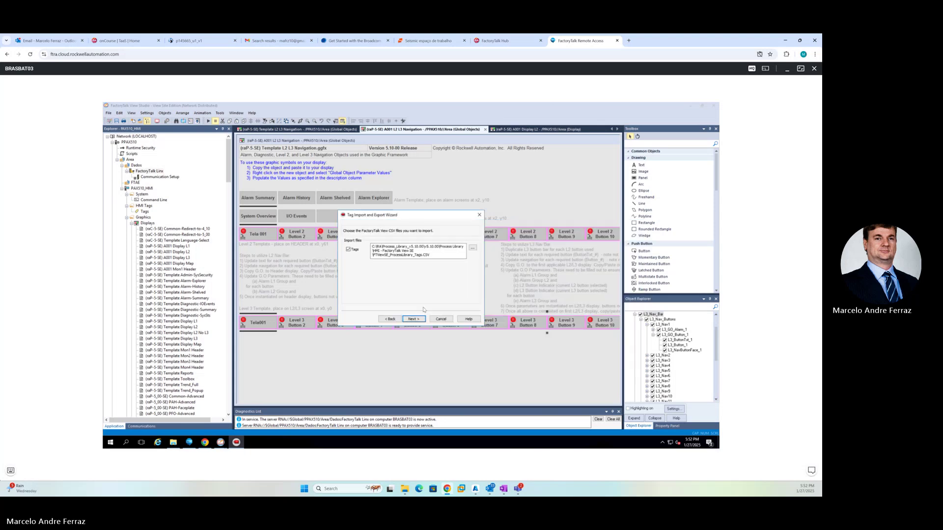
{"action": "left_click", "coordinate": [416, 319]}
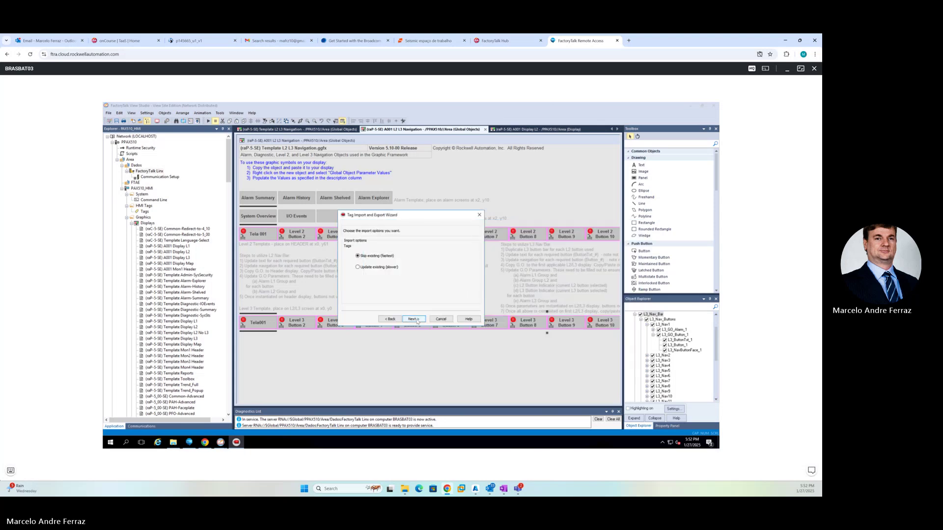
Run the tag import with existing tags skipped, then review and close the database import log
{"action": "left_click", "coordinate": [416, 320]}
{"action": "left_click", "coordinate": [416, 320]}
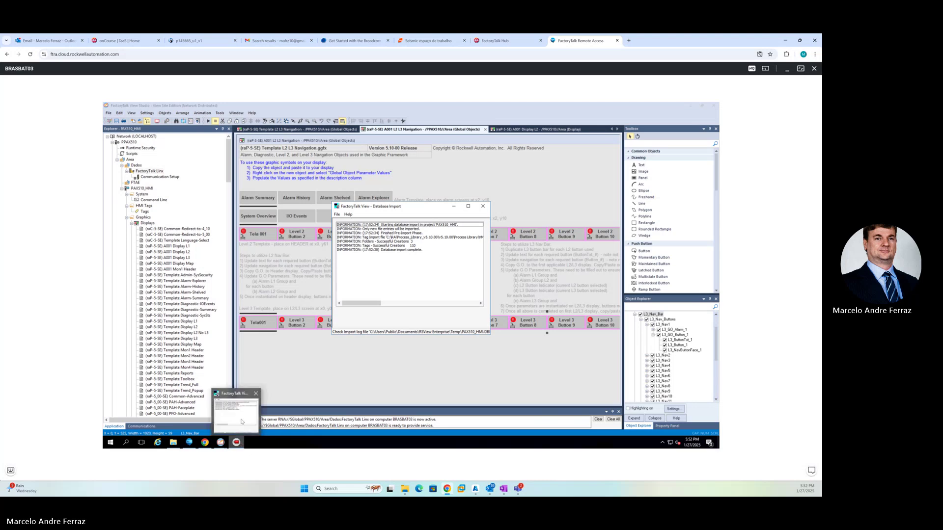
{"action": "left_click_drag", "start_coordinate": [416, 250], "coordinate": [407, 242]}
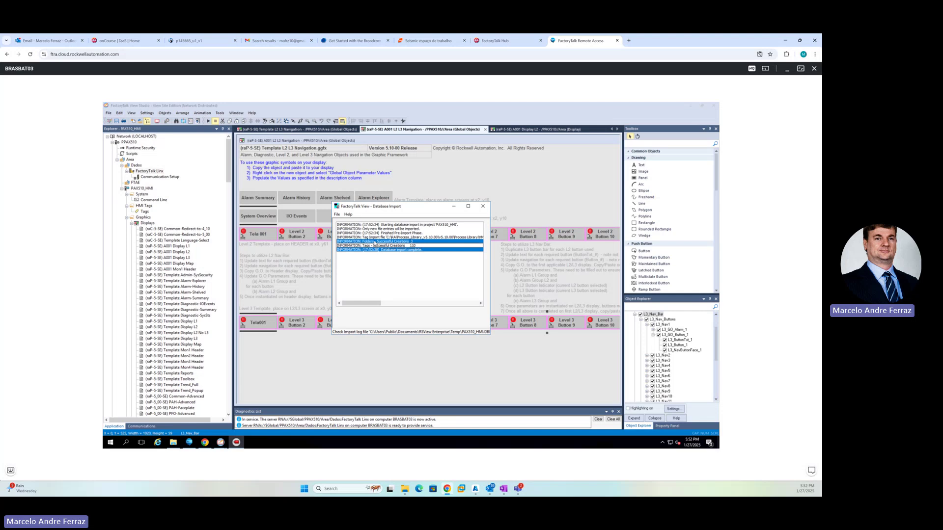
{"action": "left_click", "coordinate": [395, 254]}
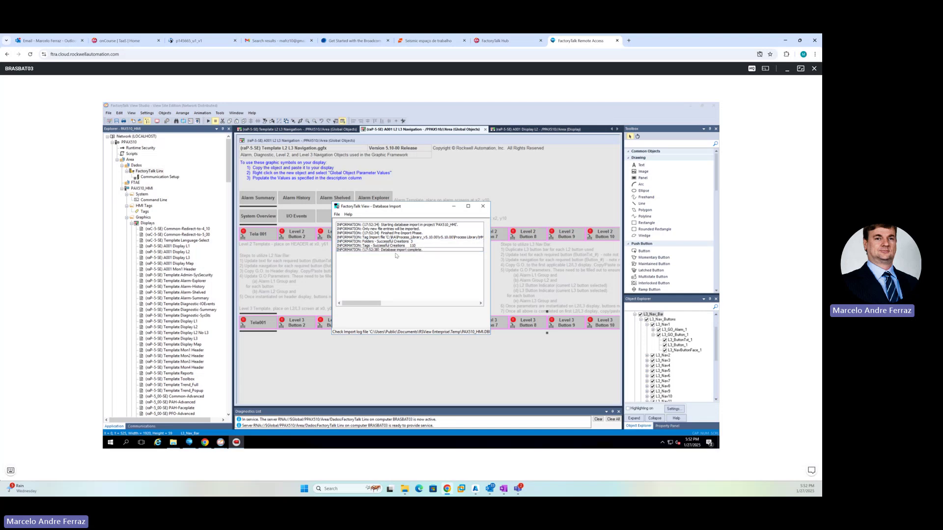
{"action": "left_click", "coordinate": [483, 206]}
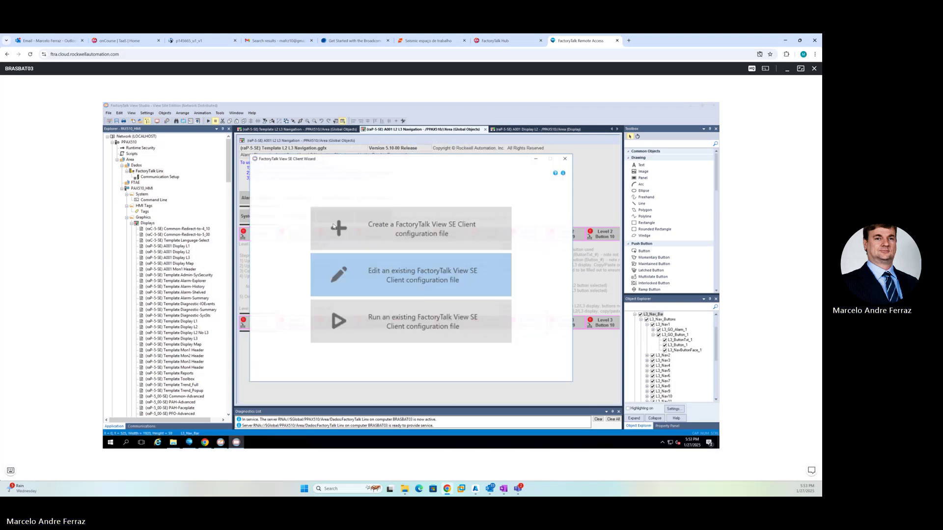
Create a FactoryTalk View SE Client configuration file named PAX510, keeping the desktop as its store location
{"action": "left_click", "coordinate": [380, 226]}
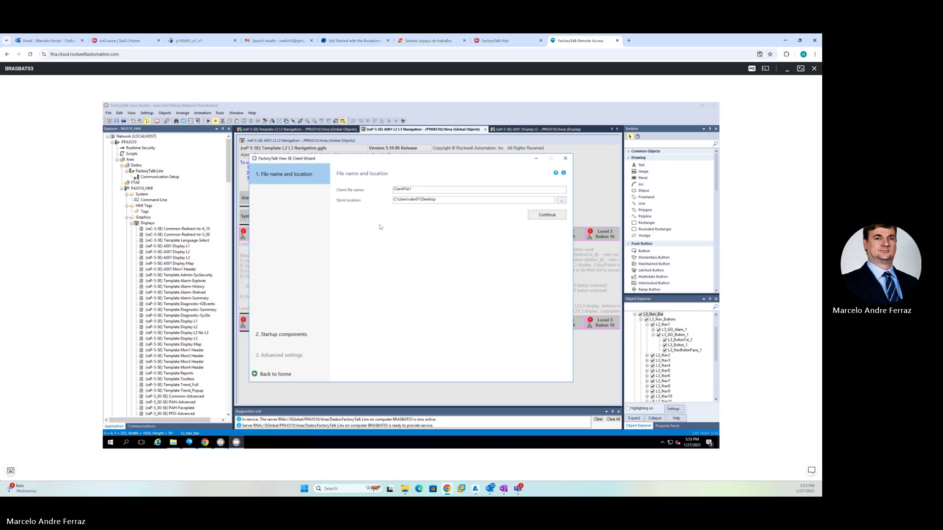
{"action": "double_click", "coordinate": [419, 192]}
{"action": "type", "text": "PAX510"}
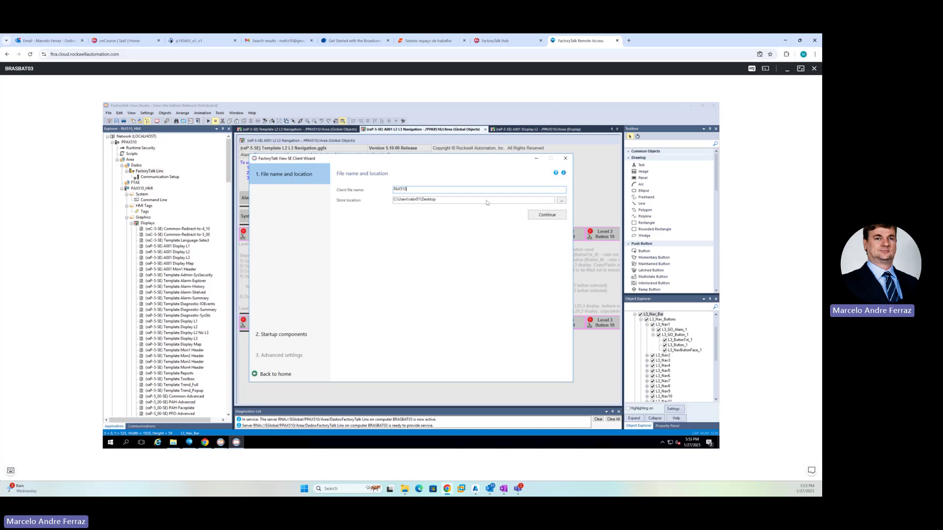
{"action": "left_click", "coordinate": [547, 215]}
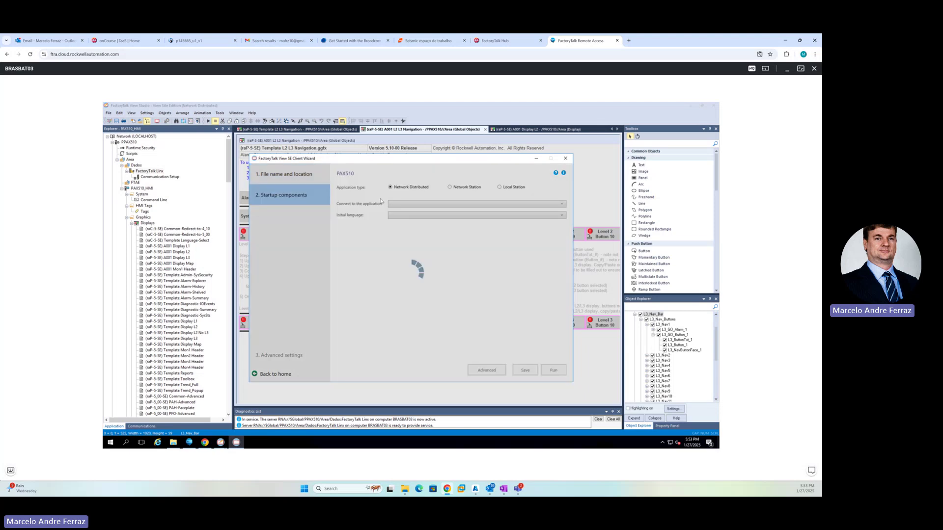
Connect the client to the PPAX510 application and HMI server /Area/PAX510_HMI, with A001_ClientStartup_SingleMon as the startup macro
{"action": "left_click", "coordinate": [428, 208]}
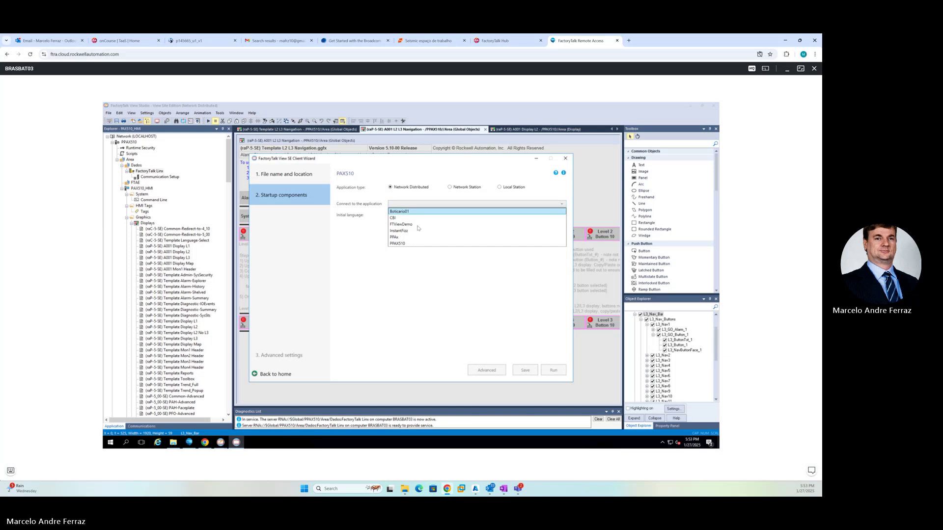
{"action": "left_click", "coordinate": [407, 243]}
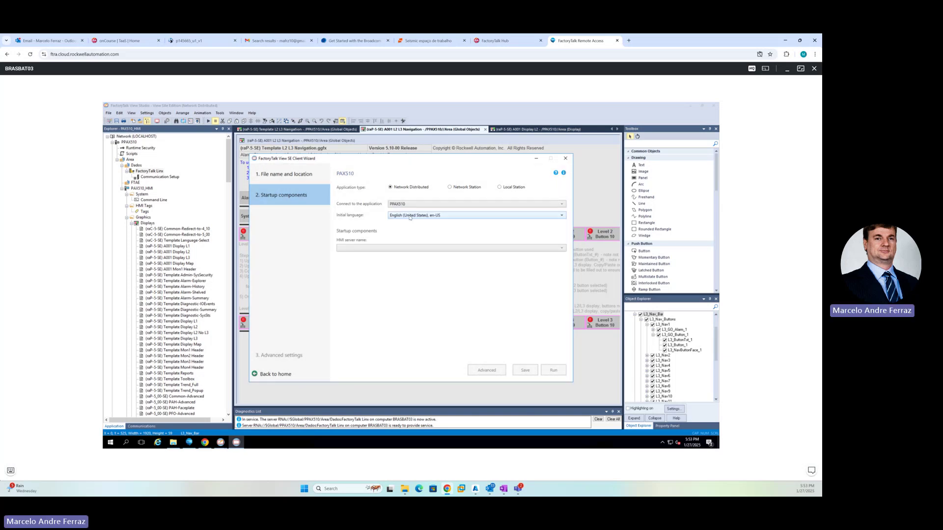
{"action": "left_click", "coordinate": [392, 248]}
{"action": "left_click", "coordinate": [356, 255]}
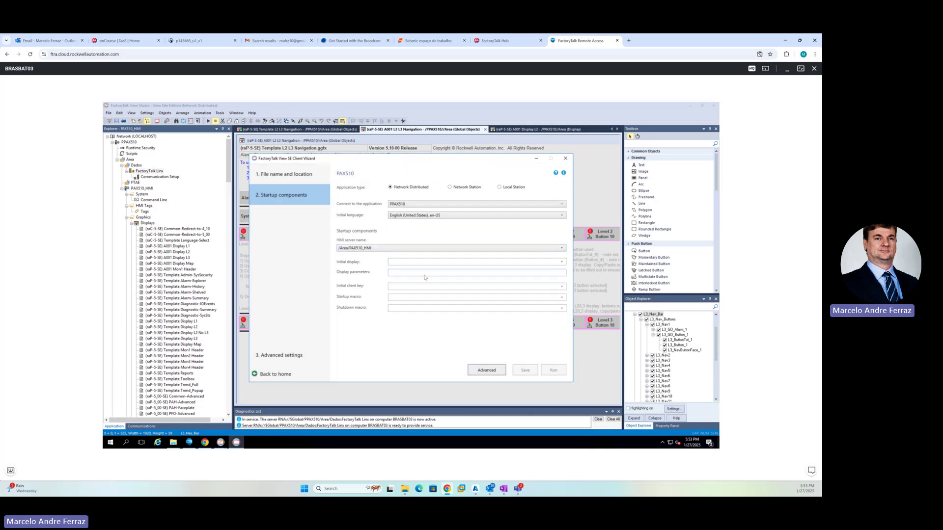
{"action": "left_click", "coordinate": [562, 297]}
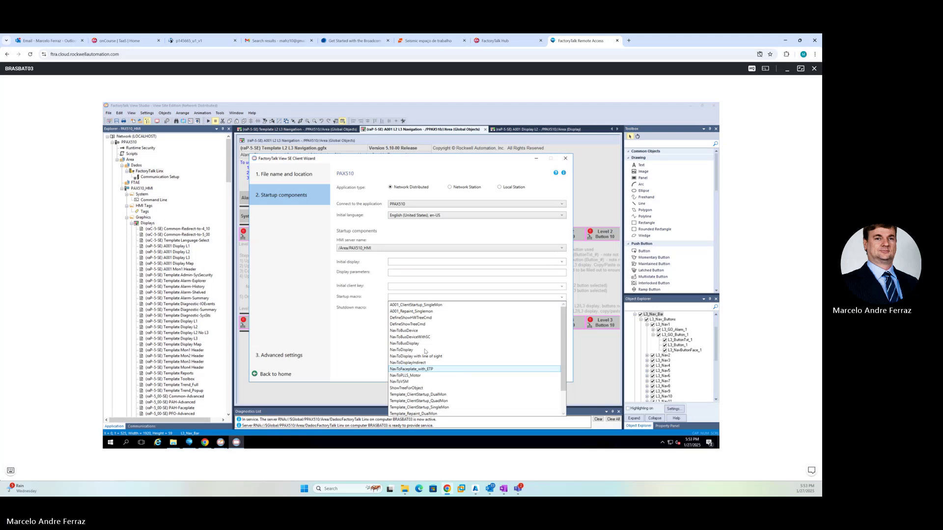
{"action": "left_click", "coordinate": [408, 305]}
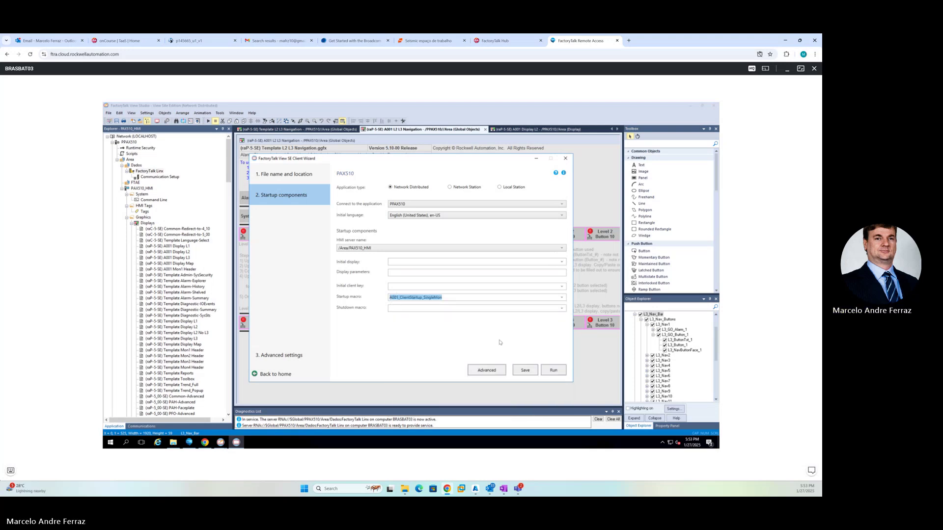
Set the client window to maximized, disable runtime resizing, the title bar and the diagnostics list, and save the configuration
{"action": "left_click", "coordinate": [491, 371]}
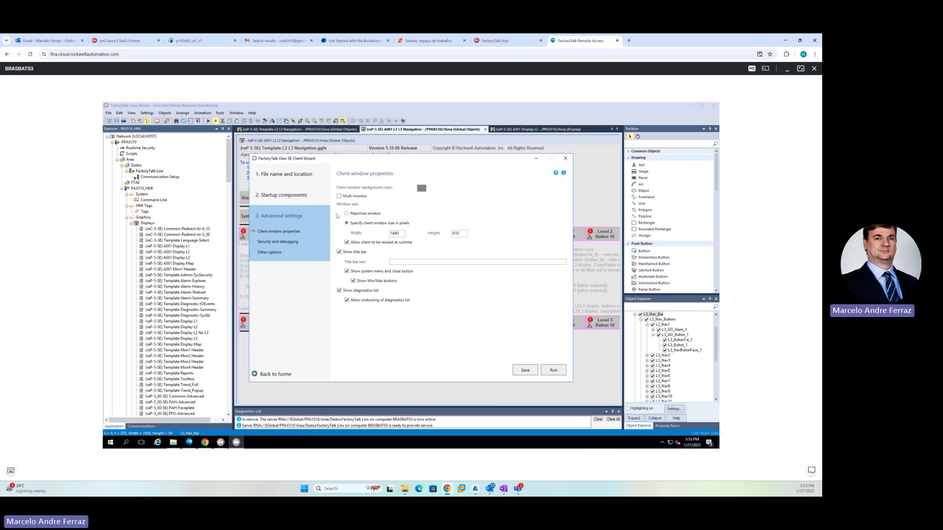
{"action": "left_click", "coordinate": [347, 214]}
{"action": "left_click", "coordinate": [347, 242]}
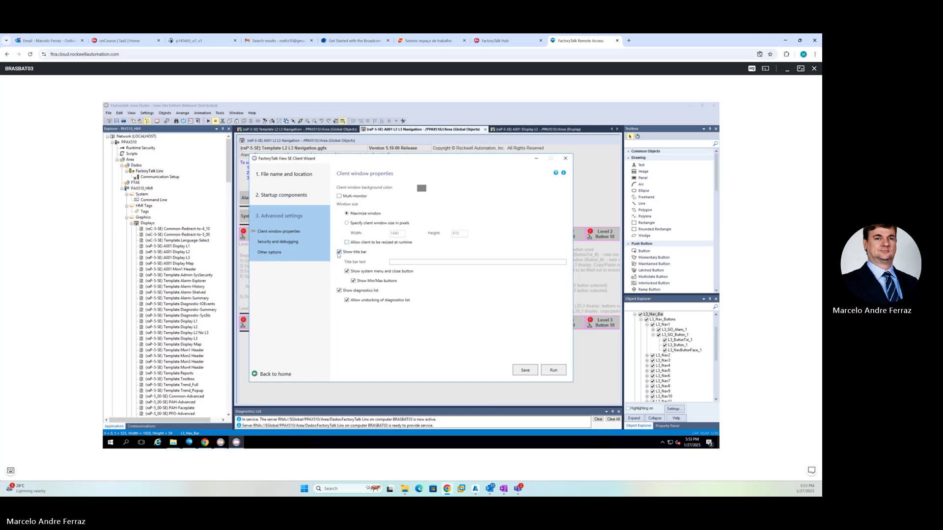
{"action": "left_click", "coordinate": [339, 252]}
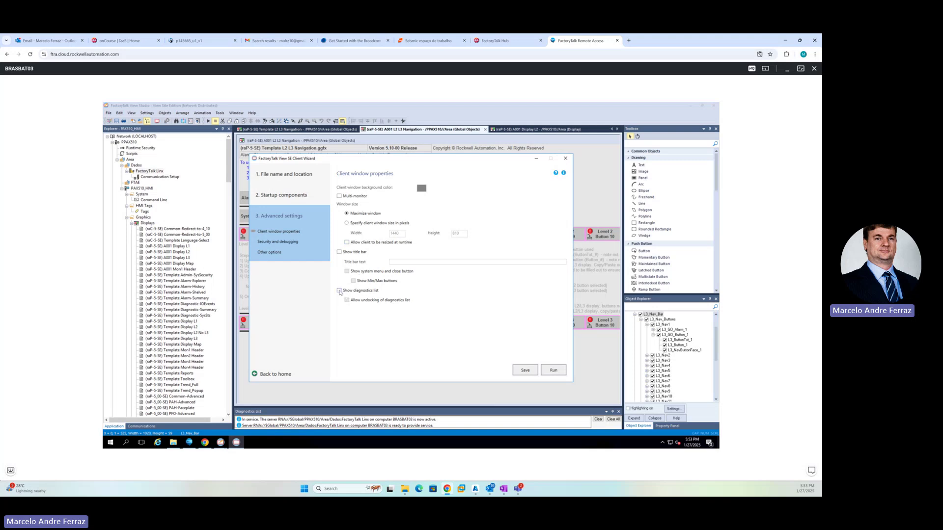
{"action": "left_click", "coordinate": [524, 371]}
Check the client's security and window settings, then run the PAX510 client
{"action": "left_click", "coordinate": [280, 242]}
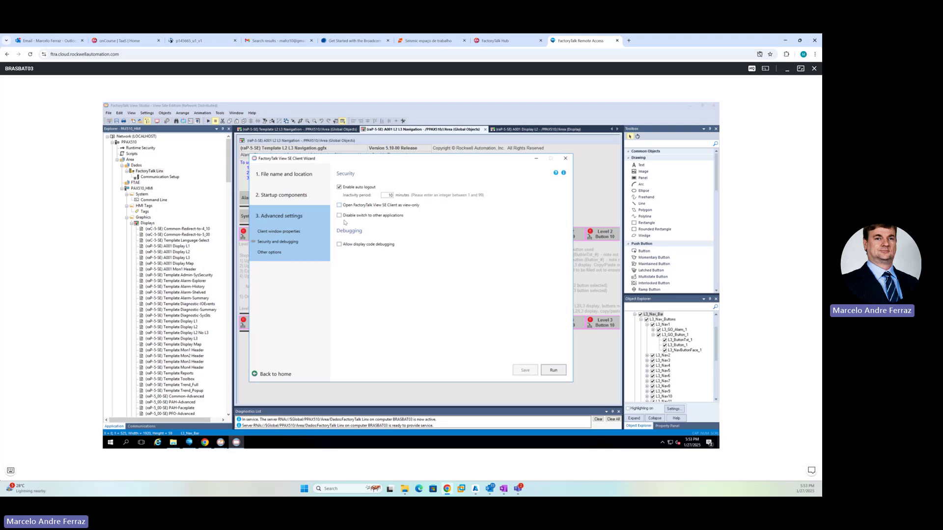
{"action": "left_click", "coordinate": [275, 232]}
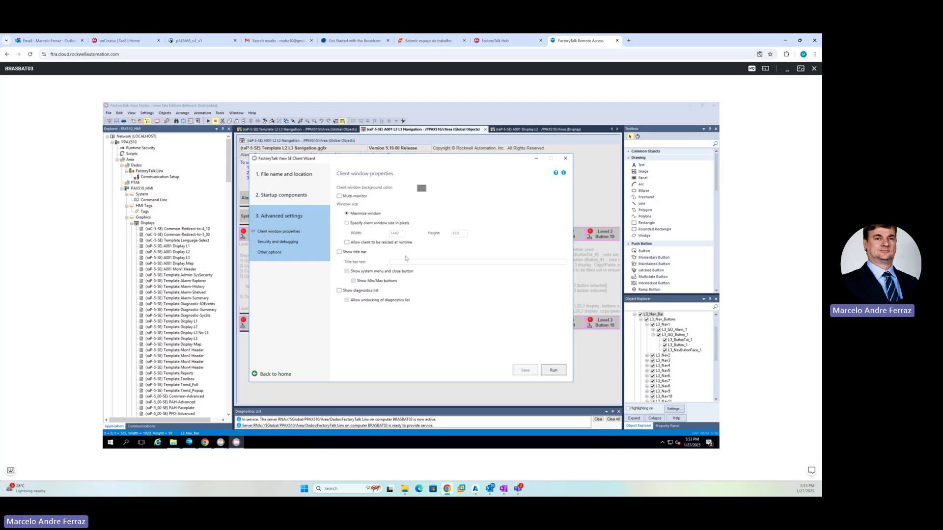
{"action": "left_click", "coordinate": [554, 370]}
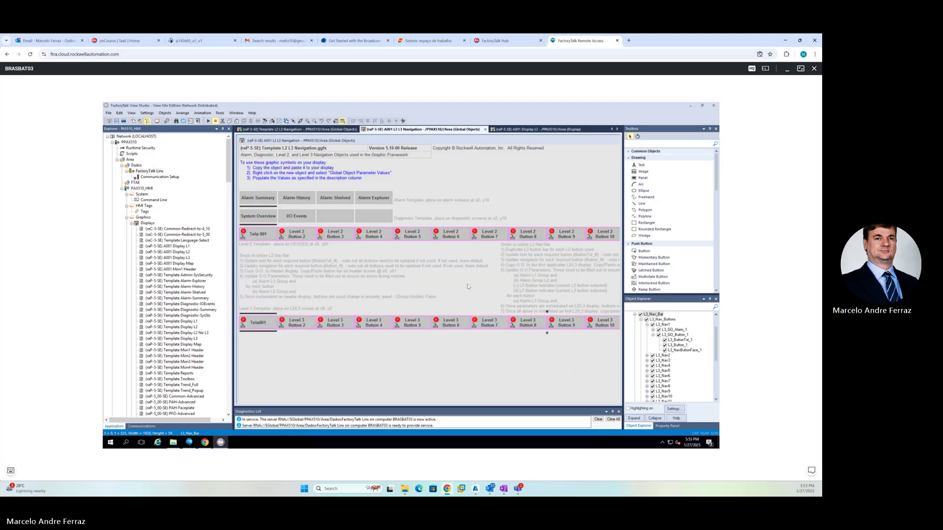
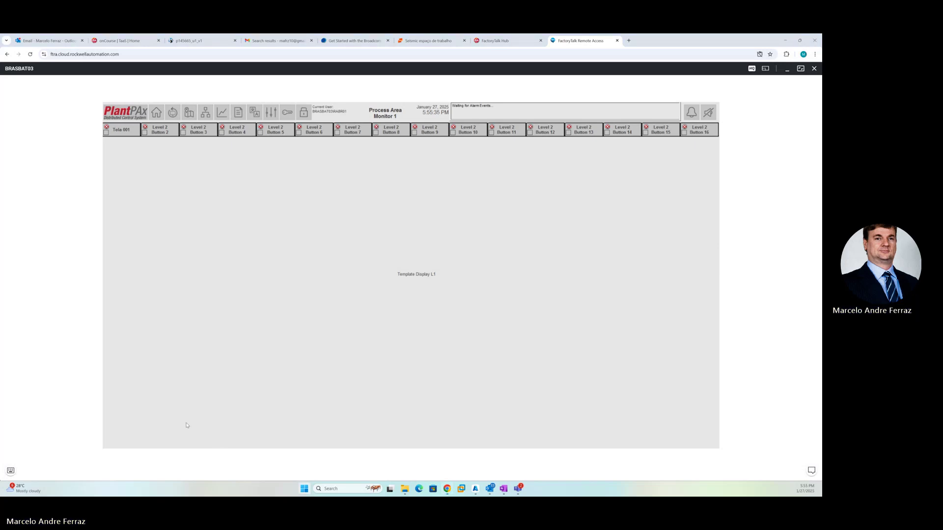
Switch from the full-screen running client to the FactoryTalk View Studio window that holds the A001 navigation objects
{"action": "left_click", "coordinate": [11, 470]}
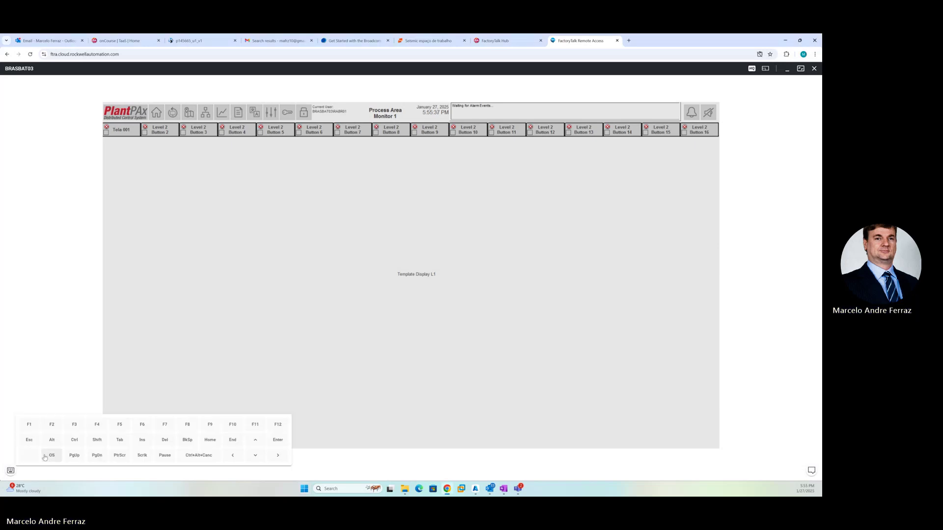
{"action": "left_click", "coordinate": [11, 471]}
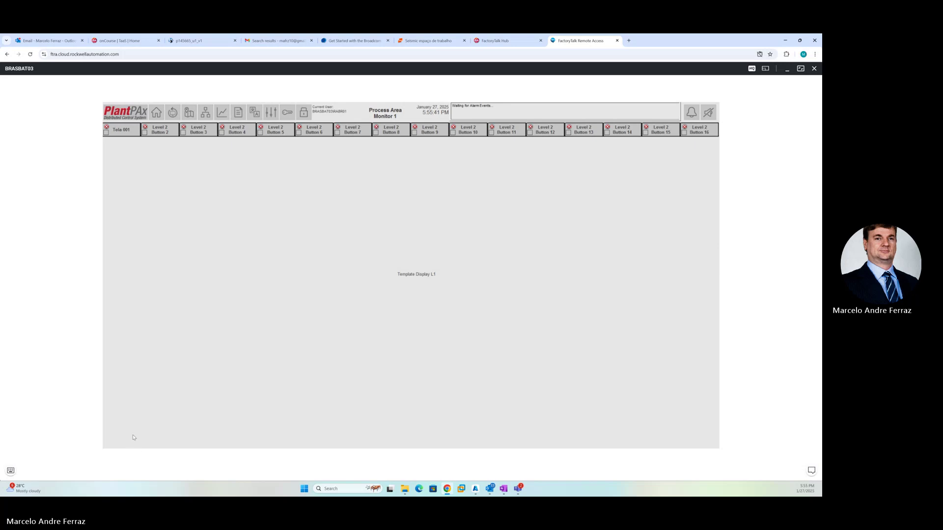
{"action": "left_click", "coordinate": [10, 471]}
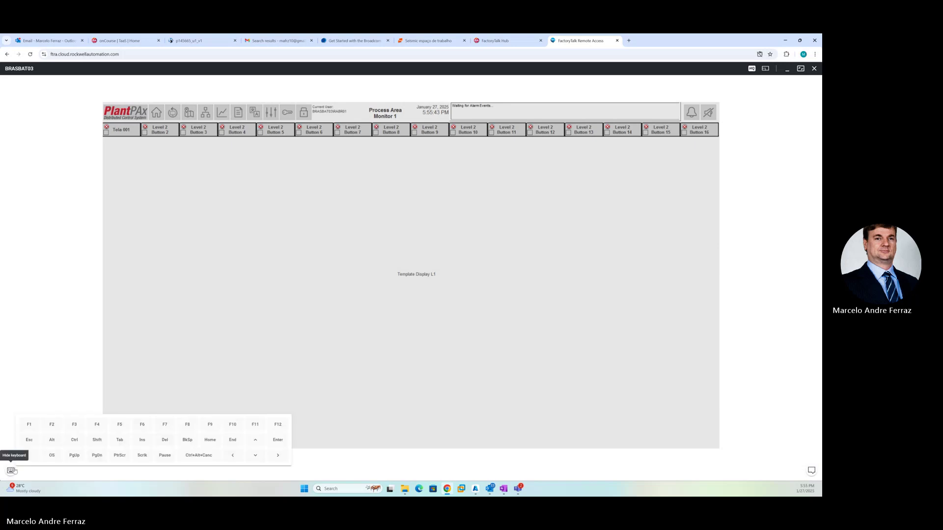
{"action": "left_click", "coordinate": [51, 456]}
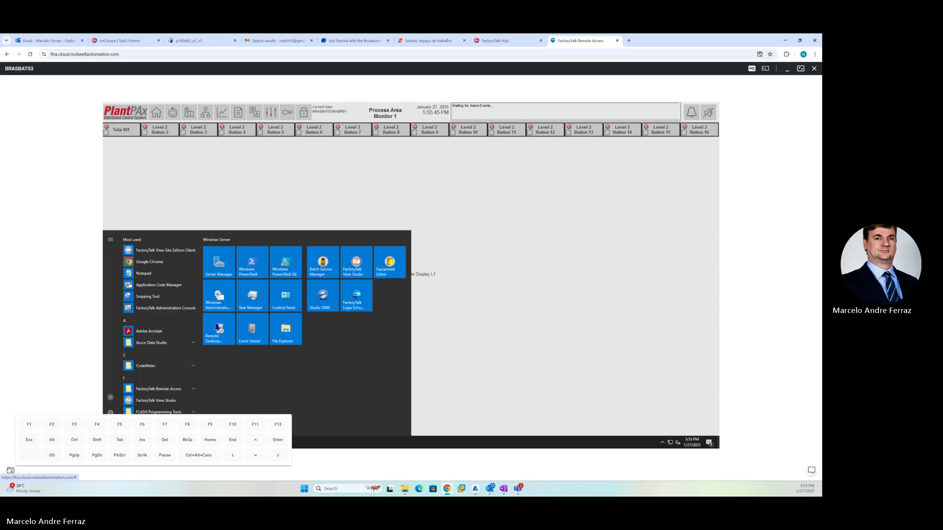
{"action": "left_click", "coordinate": [11, 471]}
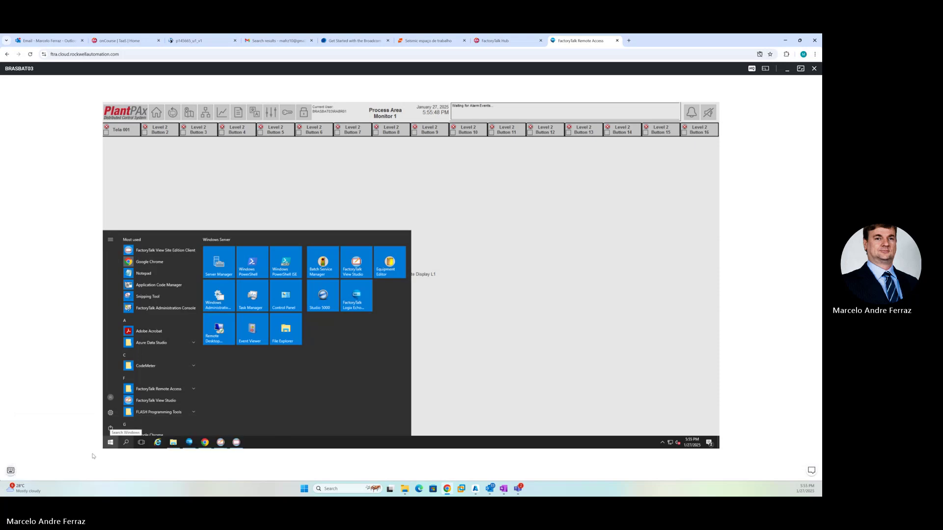
{"action": "mouse_move", "coordinate": [220, 442]}
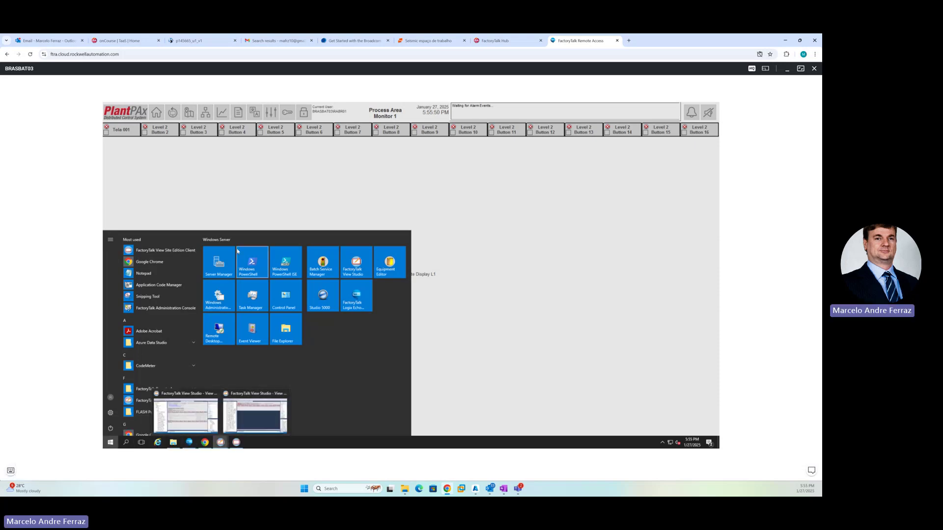
{"action": "left_click", "coordinate": [203, 411]}
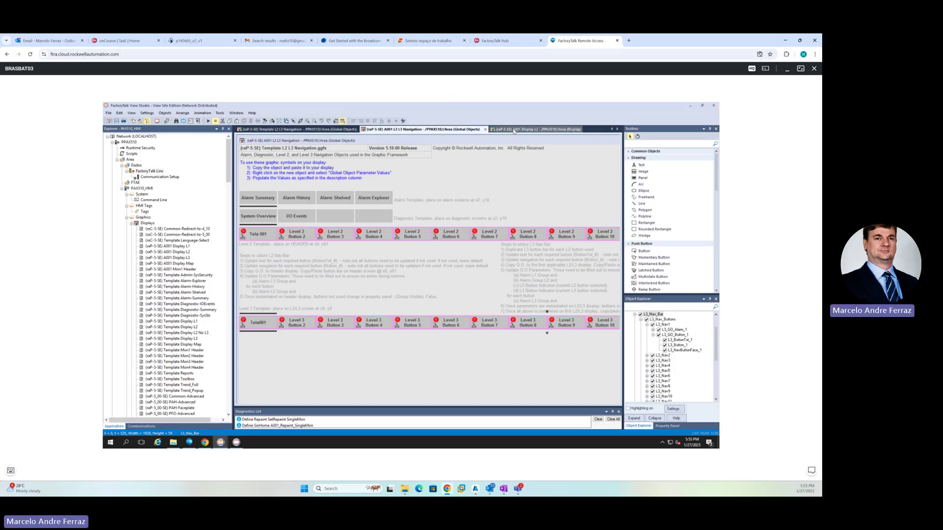
Copy the L3 navigation bar from the A001 L2 L3 Navigation global objects to the top edge of A001 Display L2 and save the display
{"action": "left_click", "coordinate": [514, 130]}
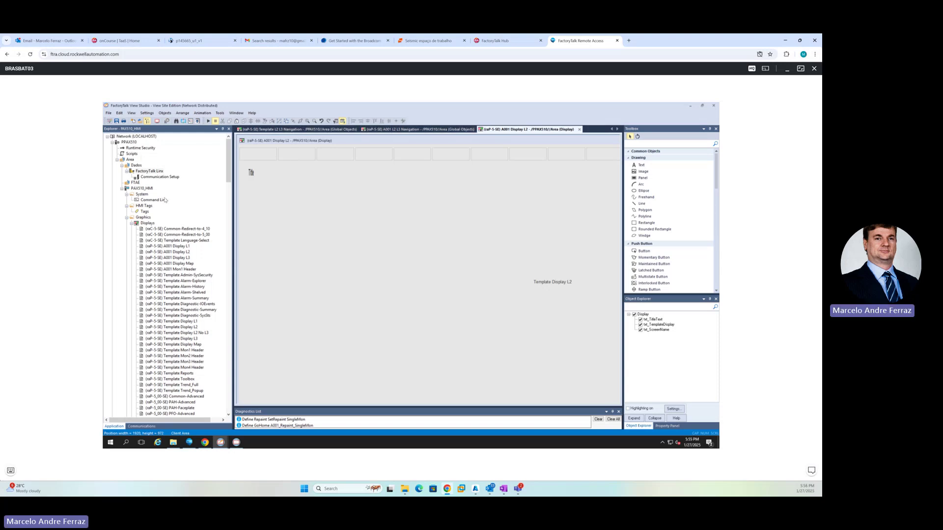
{"action": "left_click", "coordinate": [434, 131]}
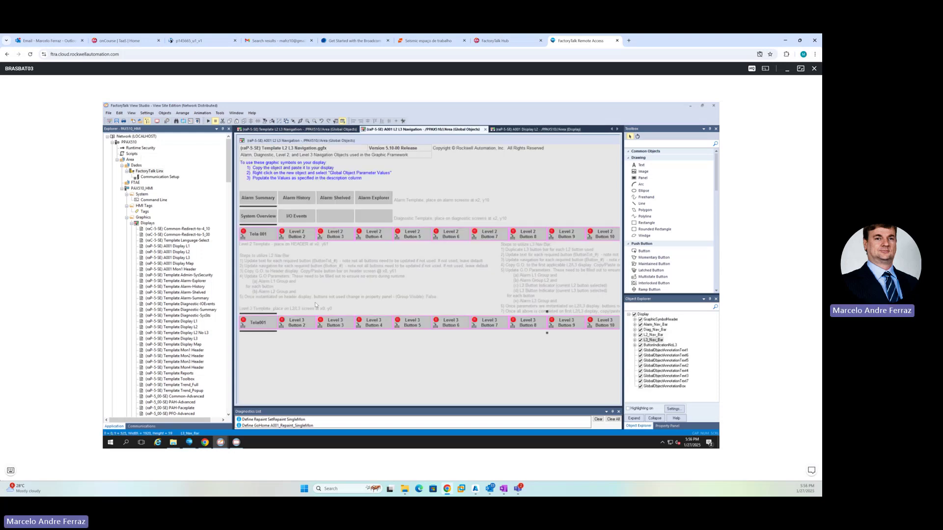
{"action": "left_click", "coordinate": [262, 325]}
{"action": "left_click", "coordinate": [505, 129]}
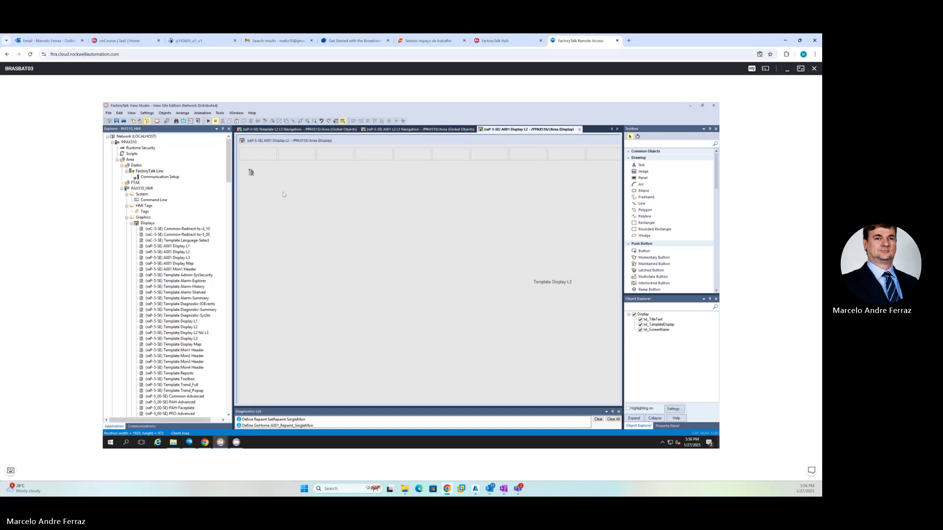
{"action": "key", "text": "ctrl+v"}
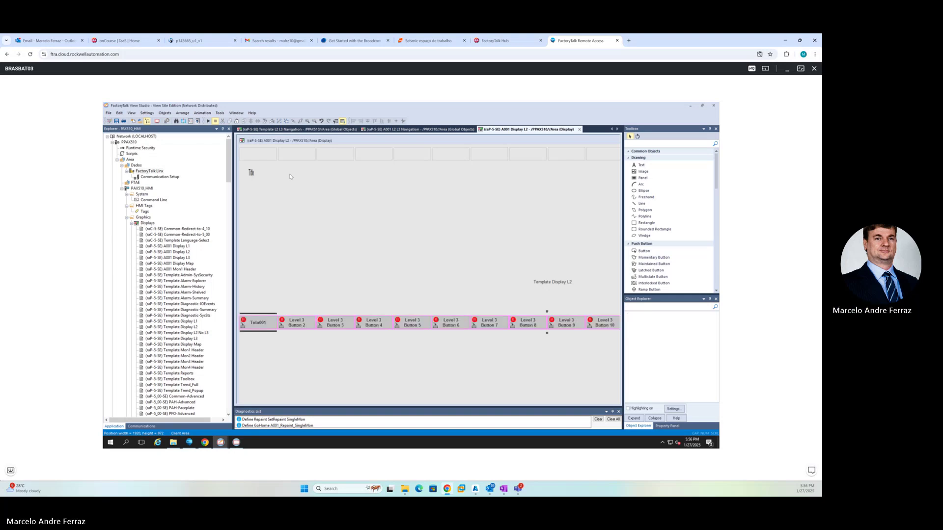
{"action": "left_click_drag", "start_coordinate": [255, 332], "coordinate": [263, 159]}
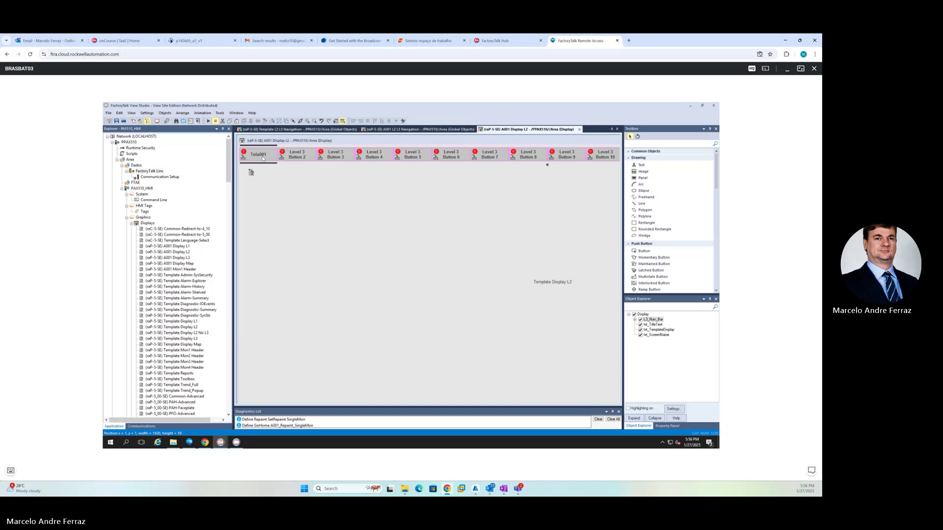
{"action": "key", "text": "ctrl+s"}
In the L3 navigation bar's global object parameter values, set #101 to Area001 and #102 to Tela001
{"action": "right_click", "coordinate": [255, 157]}
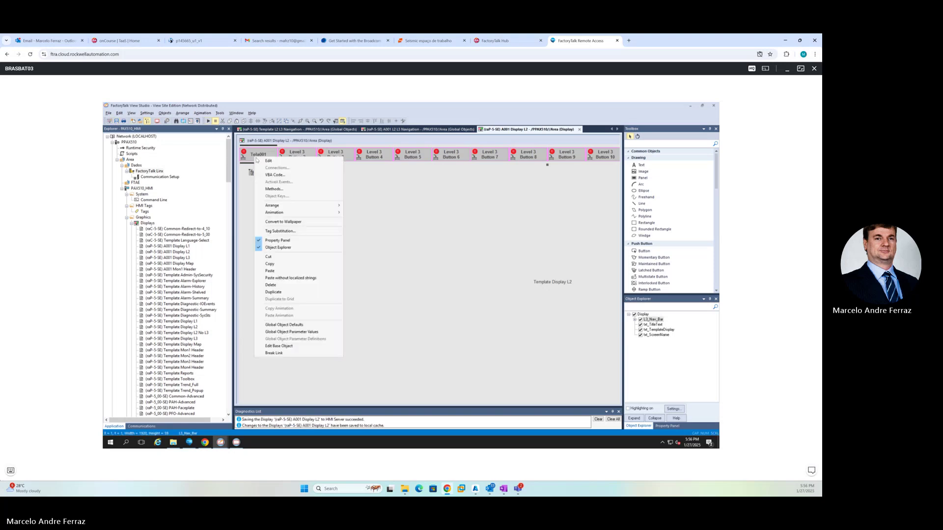
{"action": "left_click", "coordinate": [272, 332]}
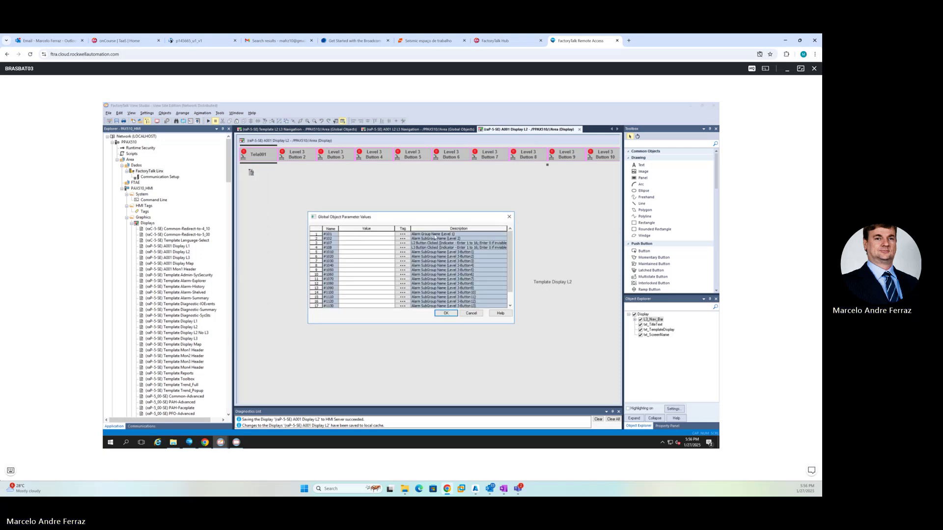
{"action": "left_click", "coordinate": [362, 235]}
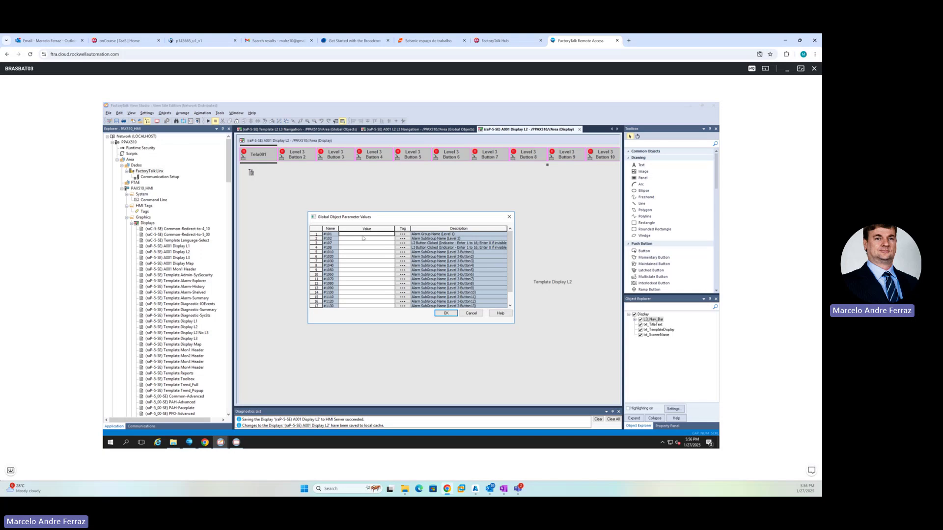
{"action": "type", "text": "Area"}
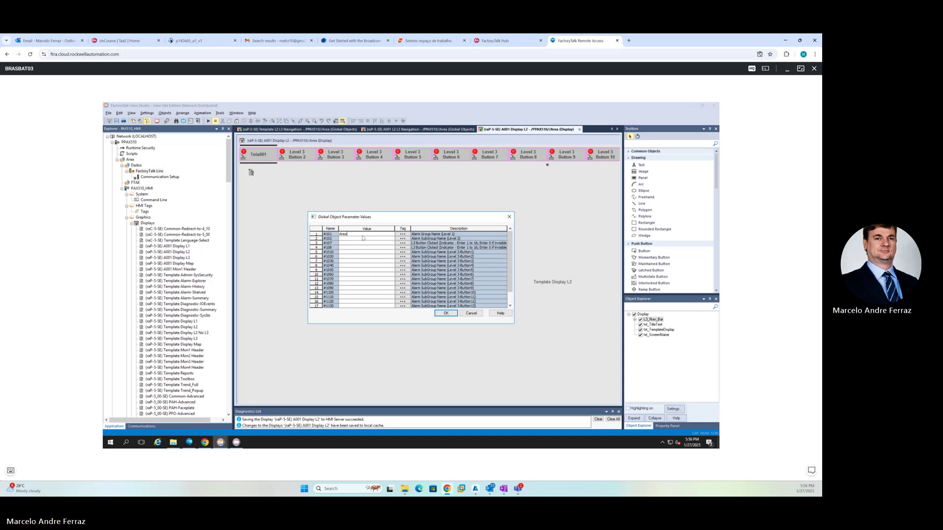
{"action": "type", "text": "001"}
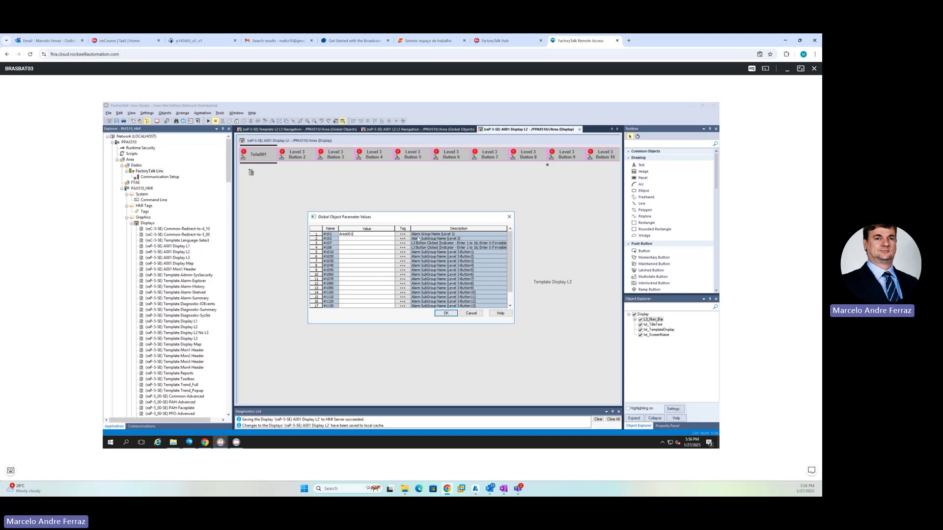
{"action": "left_click", "coordinate": [355, 239]}
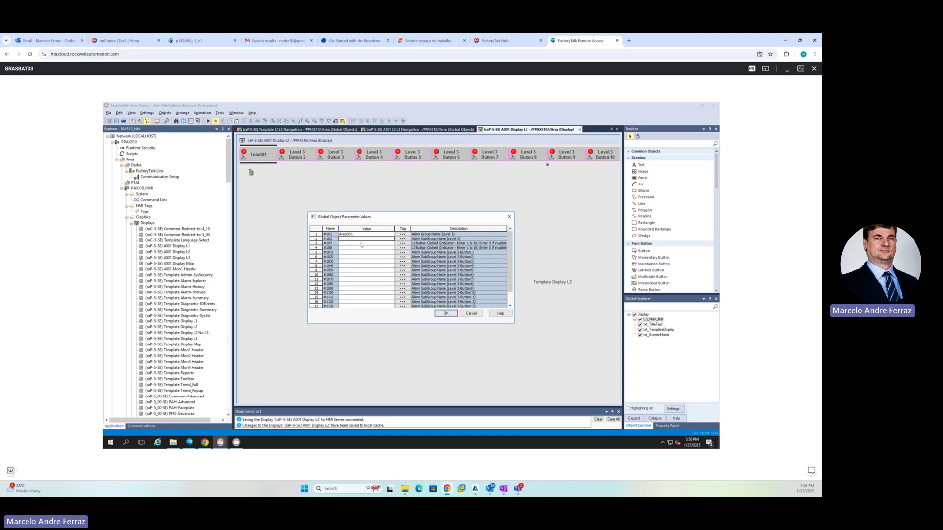
{"action": "type", "text": "Tela001"}
Check the Tela 001 level 2 display and its level 3 bar in the running client, and return to FactoryTalk View Studio
{"action": "left_click", "coordinate": [236, 442]}
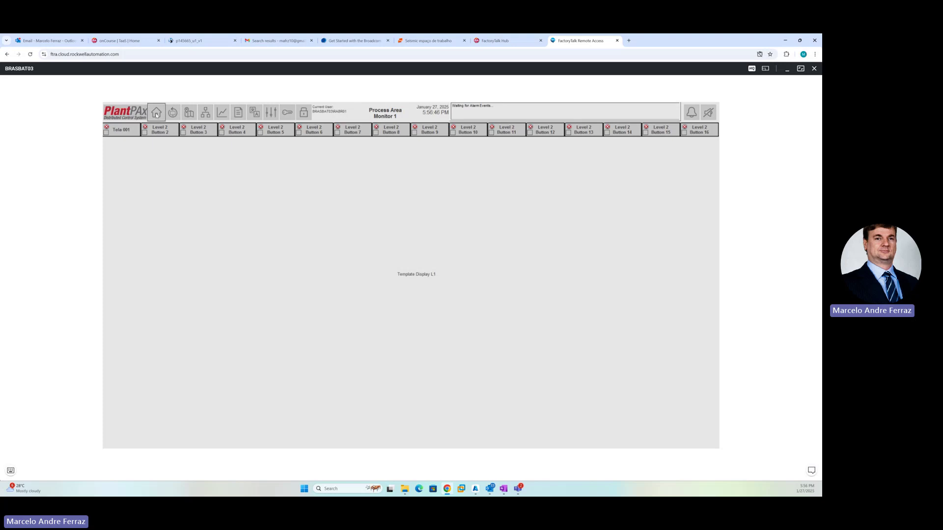
{"action": "left_click", "coordinate": [128, 132]}
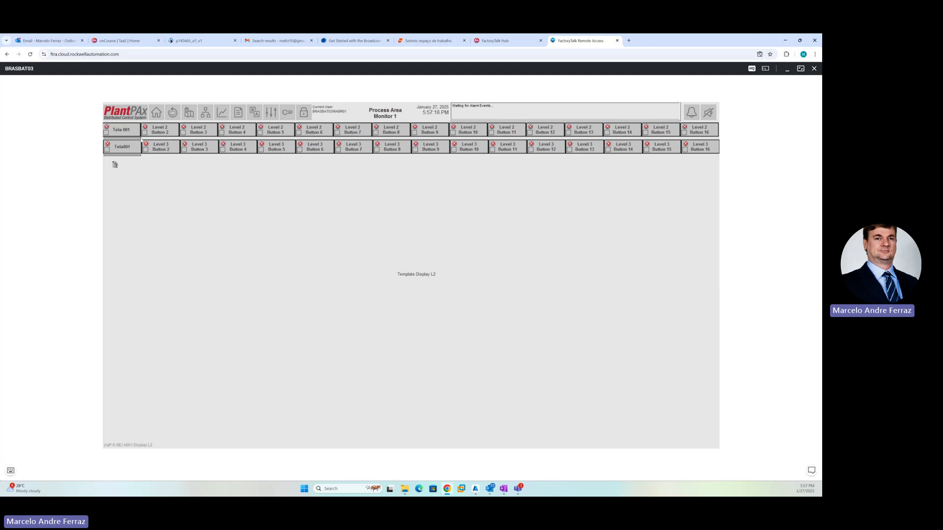
{"action": "left_click", "coordinate": [10, 471]}
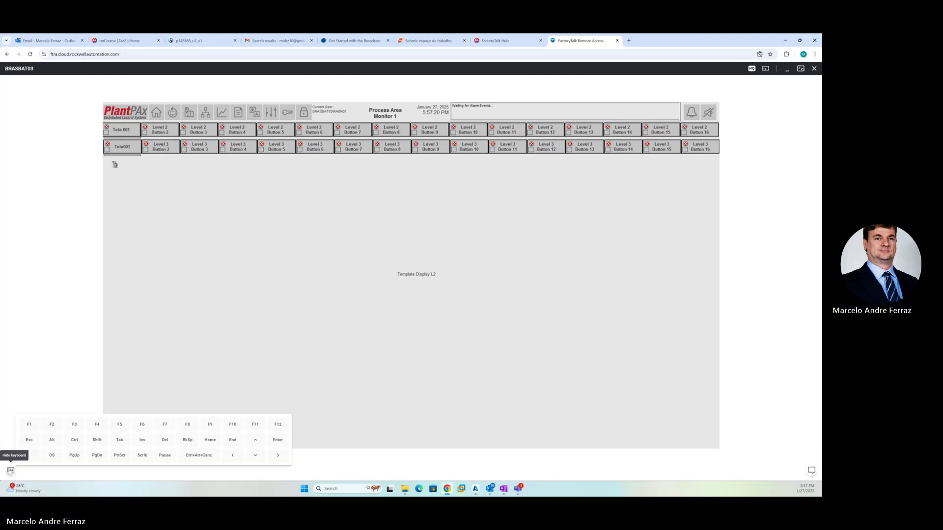
{"action": "left_click", "coordinate": [52, 455]}
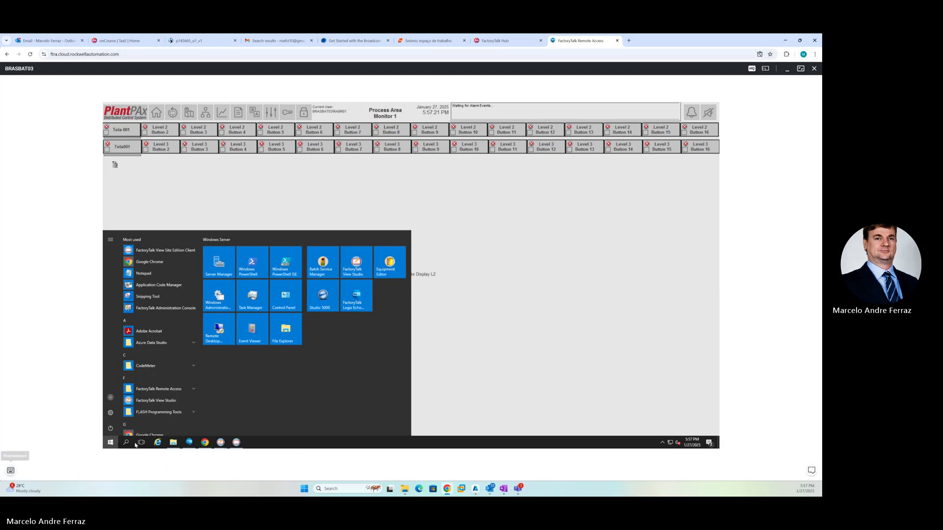
{"action": "mouse_move", "coordinate": [221, 444]}
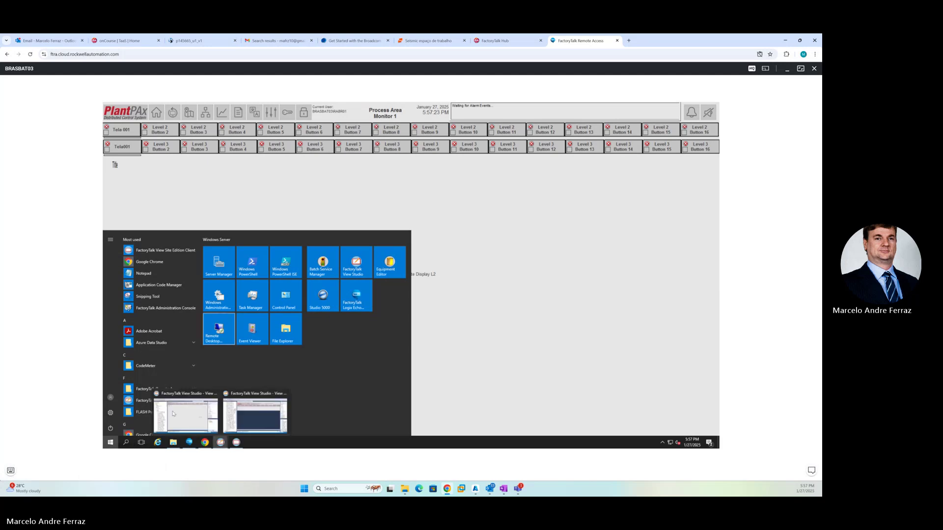
{"action": "left_click", "coordinate": [172, 414]}
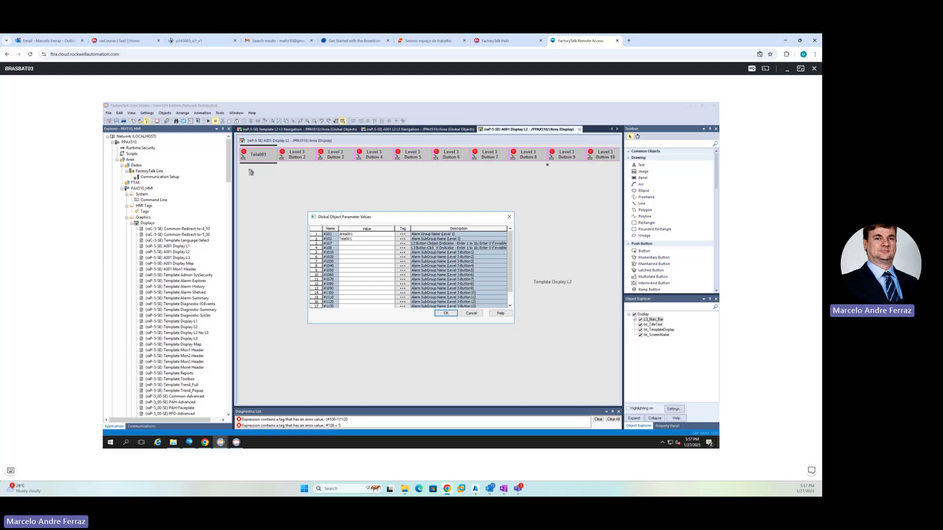
Set the L2 and L3 button clicked indicator parameters, #107 and #108, both to 1
{"action": "left_click", "coordinate": [384, 244]}
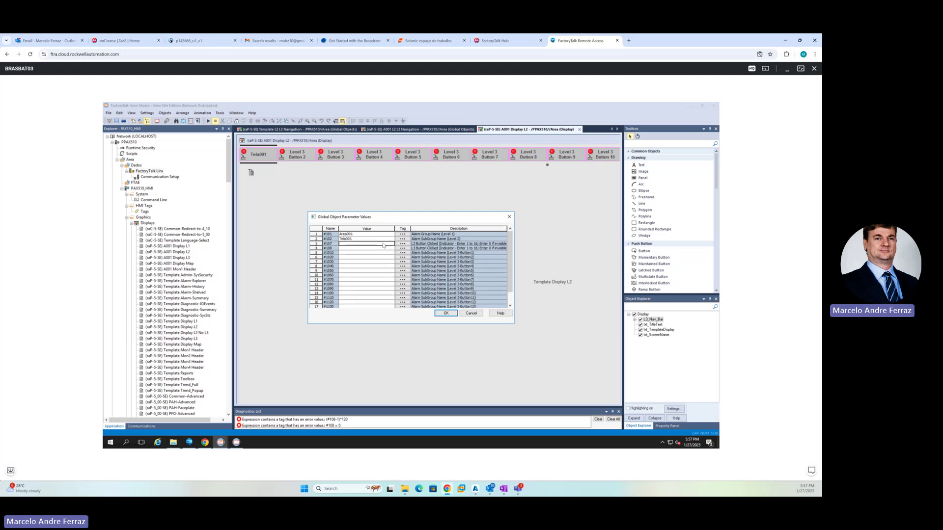
{"action": "type", "text": "1"}
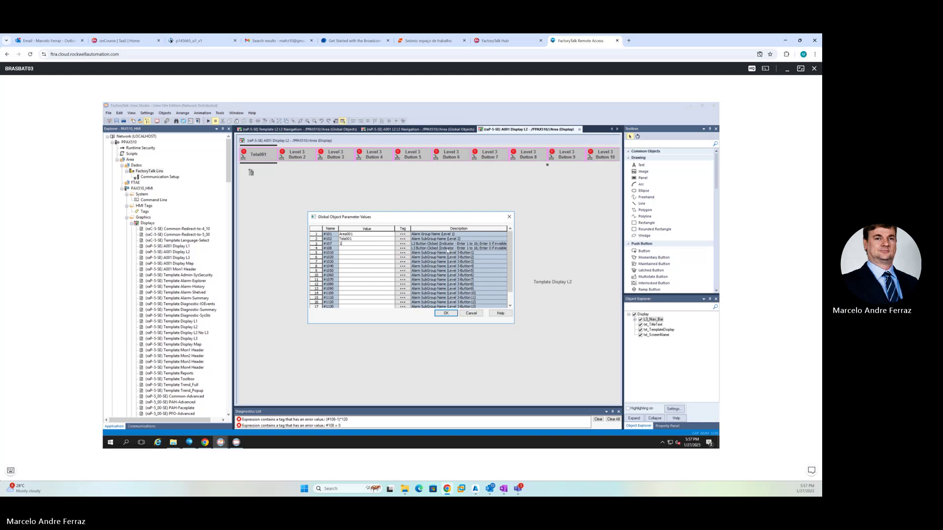
{"action": "left_click", "coordinate": [357, 248]}
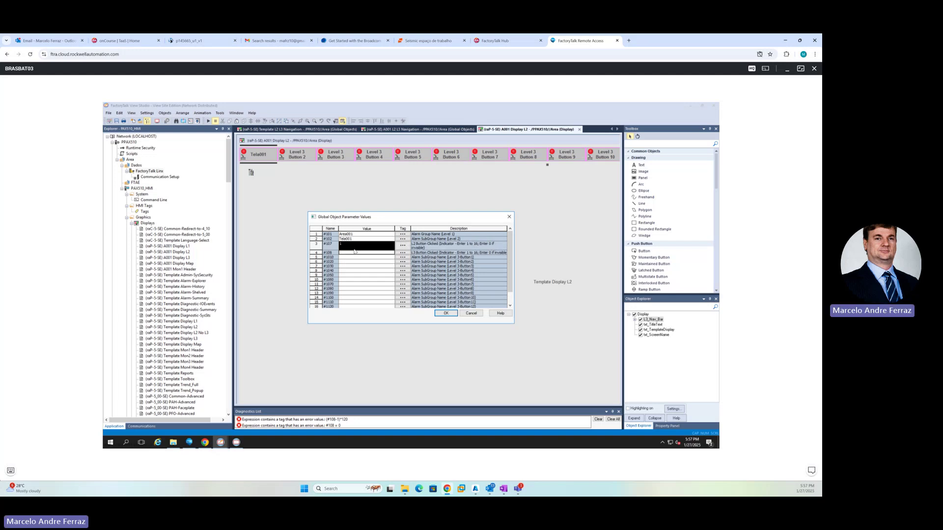
{"action": "type", "text": "1"}
Fill the Level 3 button 1 to 10 alarm subgroup parameters, #1010 through #1100, with Alm01
{"action": "left_click", "coordinate": [355, 260]}
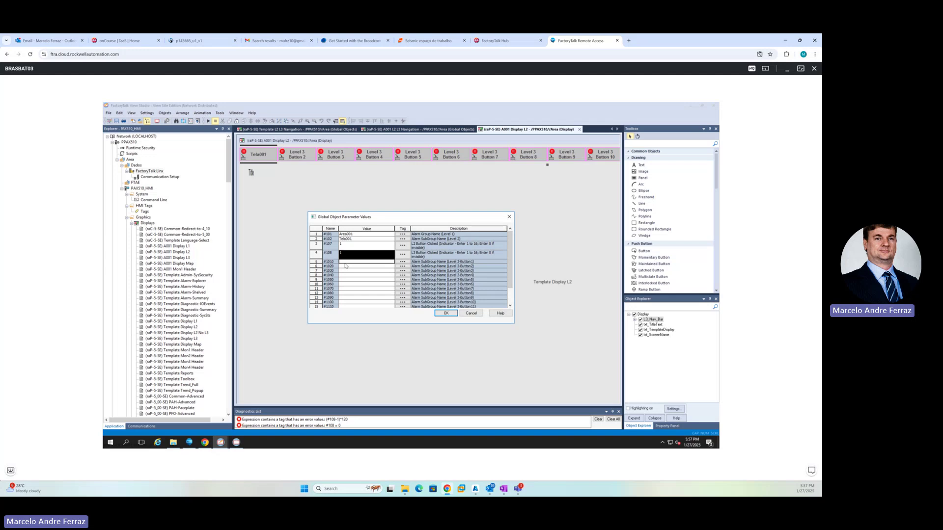
{"action": "type", "text": "Alm001"}
{"action": "left_click_drag", "start_coordinate": [351, 263], "coordinate": [335, 262]}
{"action": "key", "text": "ctrl+c"}
{"action": "left_click", "coordinate": [339, 266]}
{"action": "key", "text": "ctrl+v"}
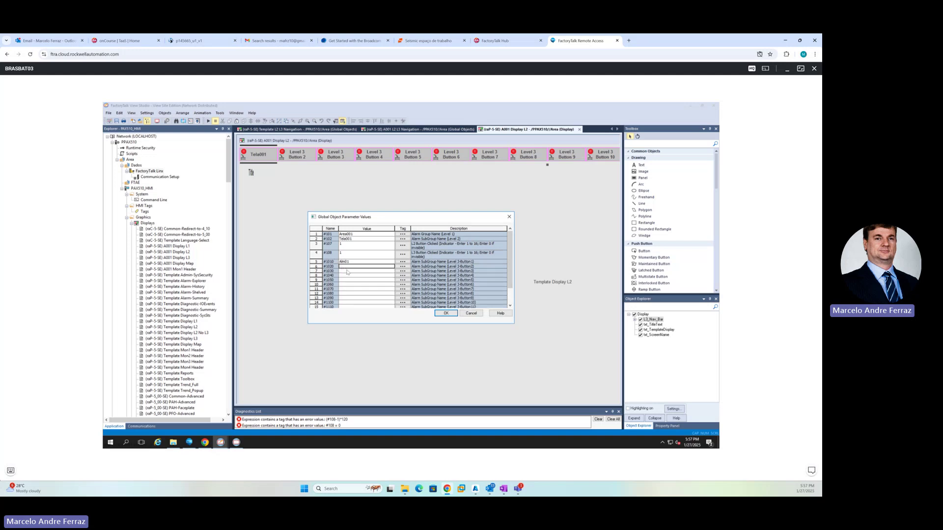
{"action": "left_click", "coordinate": [347, 271]}
{"action": "key", "text": "ctrl+v"}
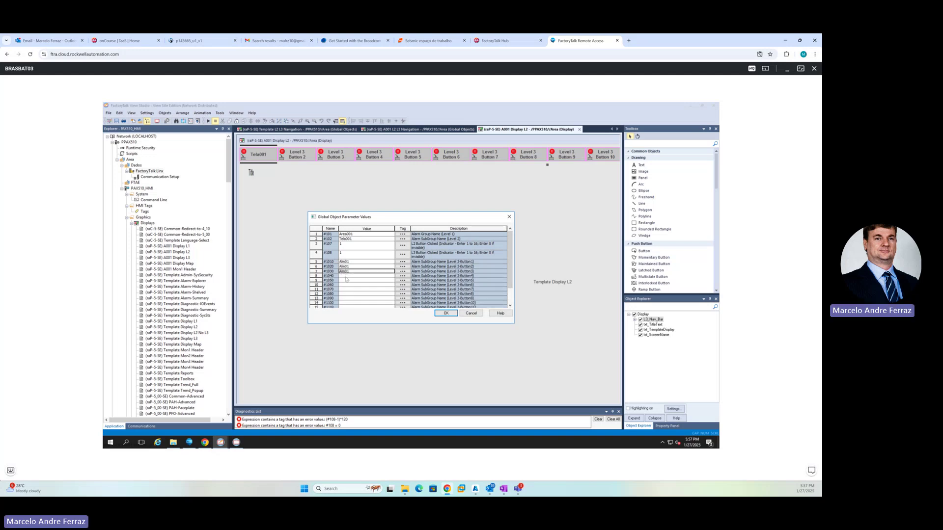
{"action": "left_click", "coordinate": [346, 275]}
{"action": "key", "text": "ctrl+v"}
{"action": "left_click", "coordinate": [346, 280]}
{"action": "key", "text": "ctrl+v"}
{"action": "left_click", "coordinate": [346, 286]}
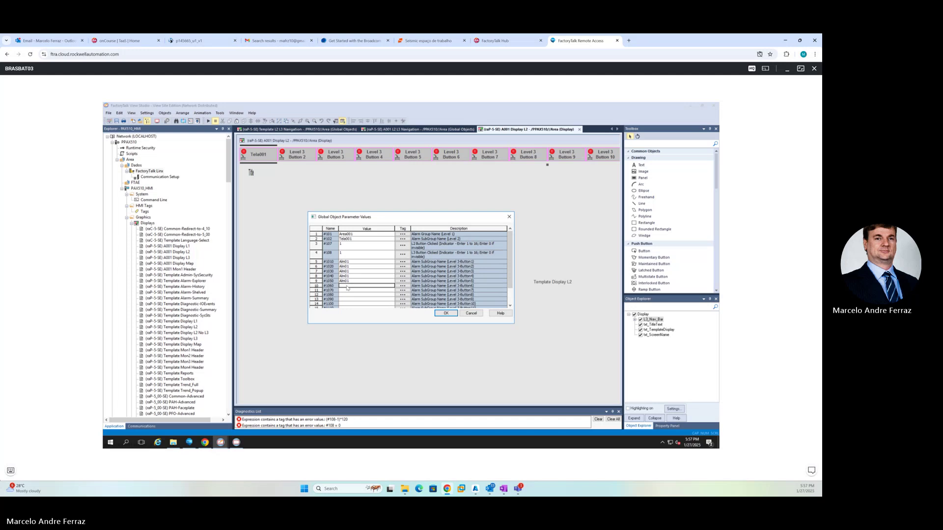
{"action": "key", "text": "ctrl+v"}
{"action": "left_click", "coordinate": [346, 290]}
{"action": "key", "text": "ctrl+v"}
{"action": "left_click", "coordinate": [346, 295]}
{"action": "key", "text": "ctrl+v"}
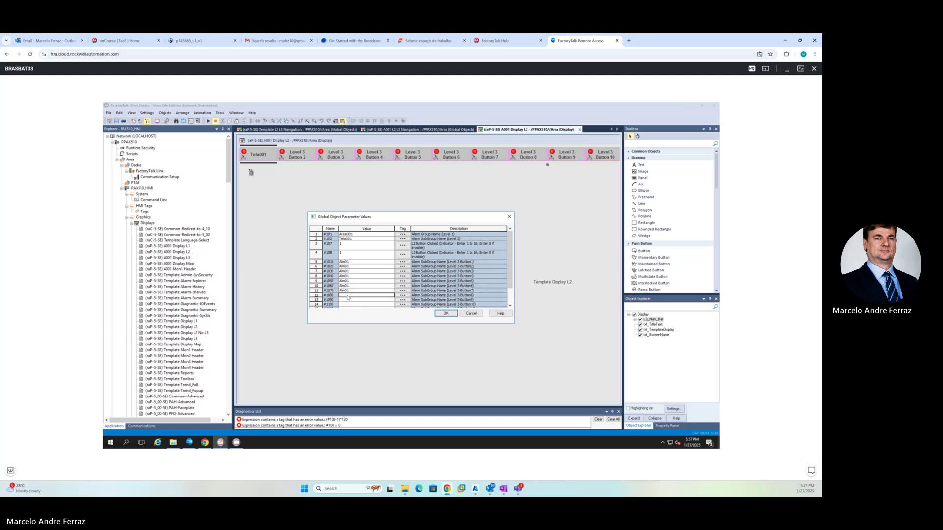
{"action": "left_click", "coordinate": [347, 300]}
{"action": "key", "text": "ctrl+v"}
{"action": "left_click", "coordinate": [346, 305]}
{"action": "key", "text": "ctrl+v"}
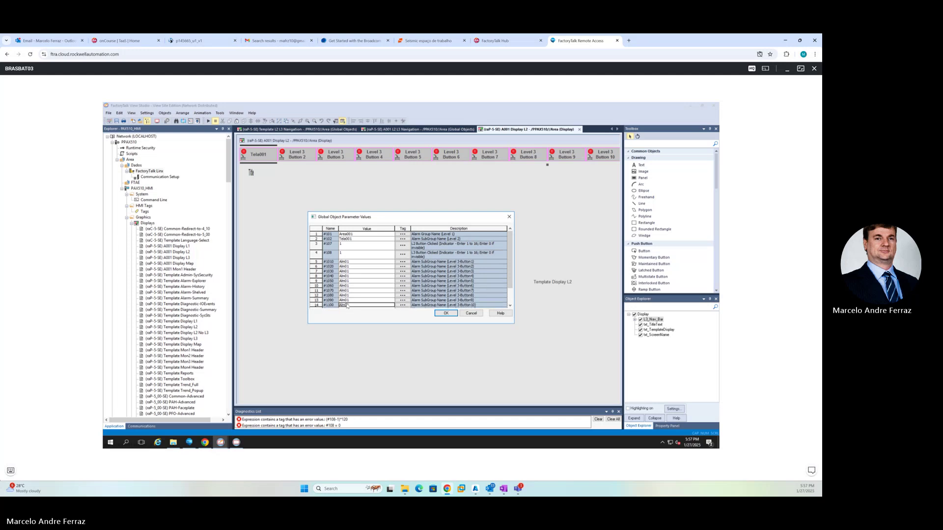
Fill the remaining Level 3 alarm subgroup parameters, #1110 through #1160, with Alm01, accept the values and save A001 Display L2
{"action": "scroll", "coordinate": [349, 283], "scroll_direction": "down", "scroll_amount": 2}
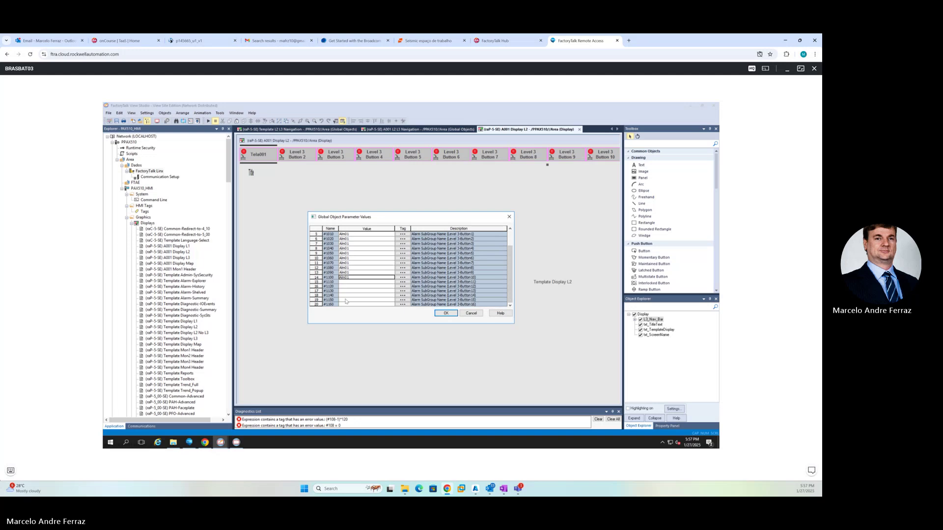
{"action": "left_click", "coordinate": [349, 282]}
{"action": "key", "text": "ctrl+v"}
{"action": "left_click", "coordinate": [349, 286]}
{"action": "key", "text": "ctrl+v"}
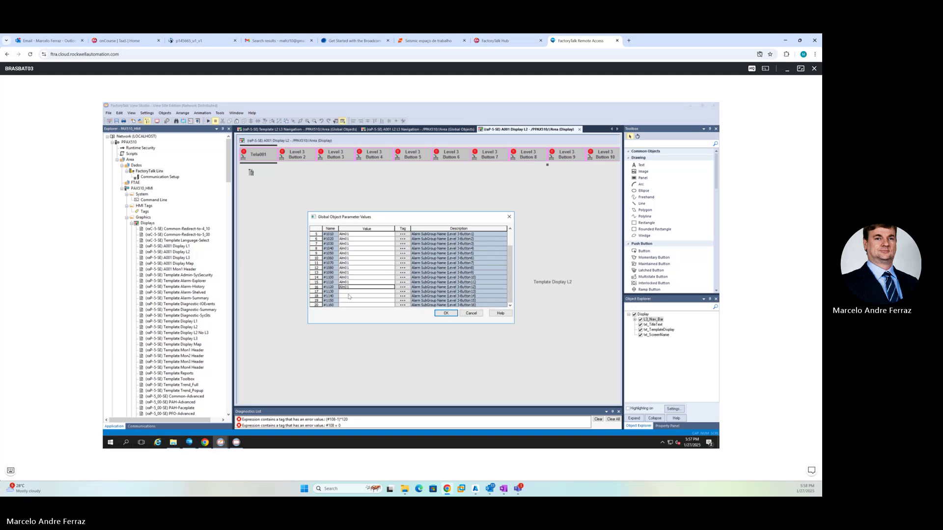
{"action": "left_click", "coordinate": [350, 296]}
{"action": "key", "text": "ctrl+v"}
{"action": "key", "text": "ctrl+v"}
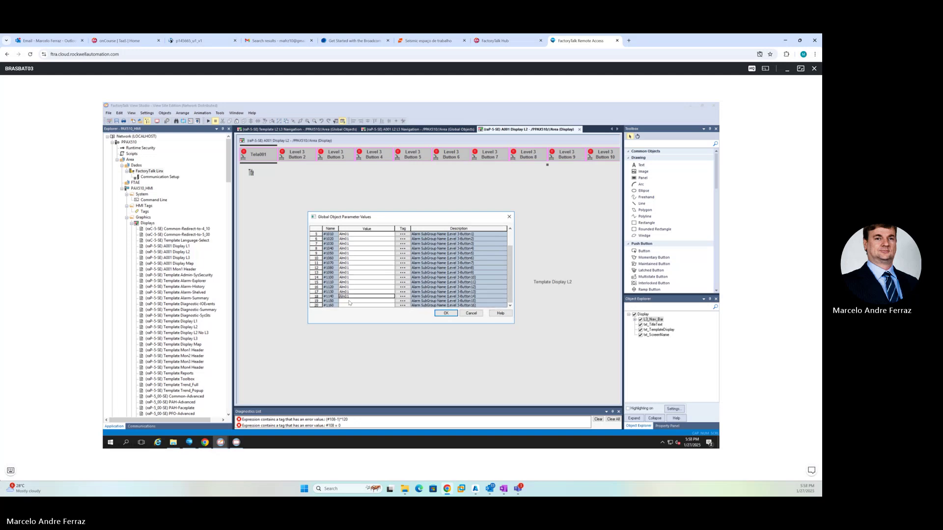
{"action": "left_click", "coordinate": [351, 301]}
{"action": "key", "text": "ctrl+v"}
{"action": "left_click", "coordinate": [354, 306]}
{"action": "key", "text": "ctrl+v"}
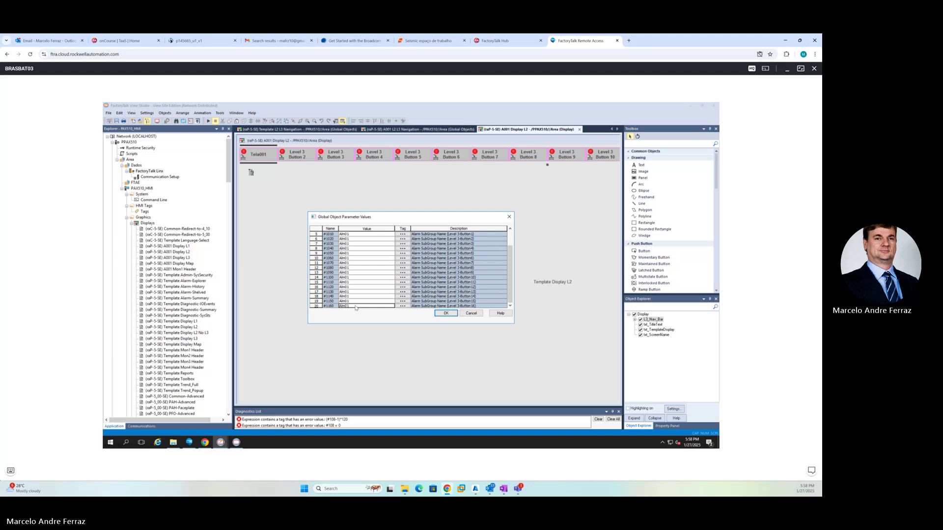
{"action": "left_click", "coordinate": [447, 314]}
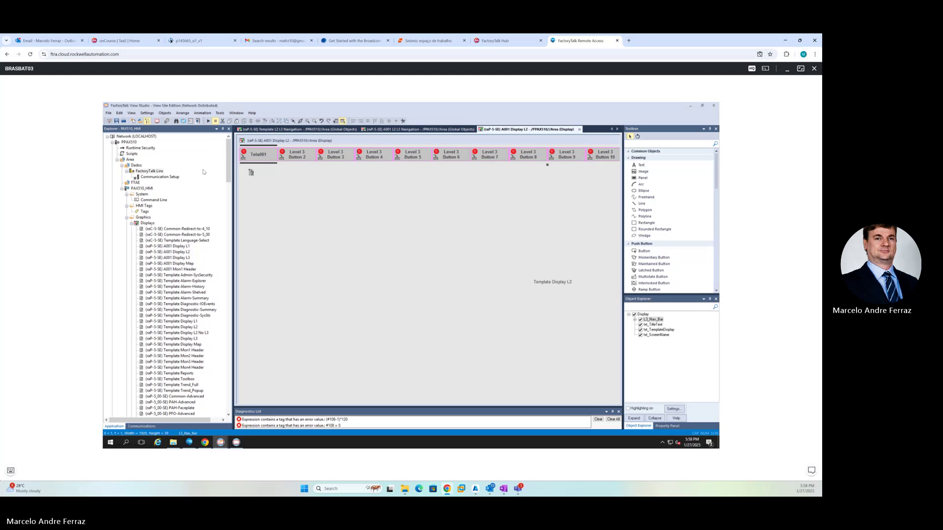
{"action": "key", "text": "ctrl+s"}
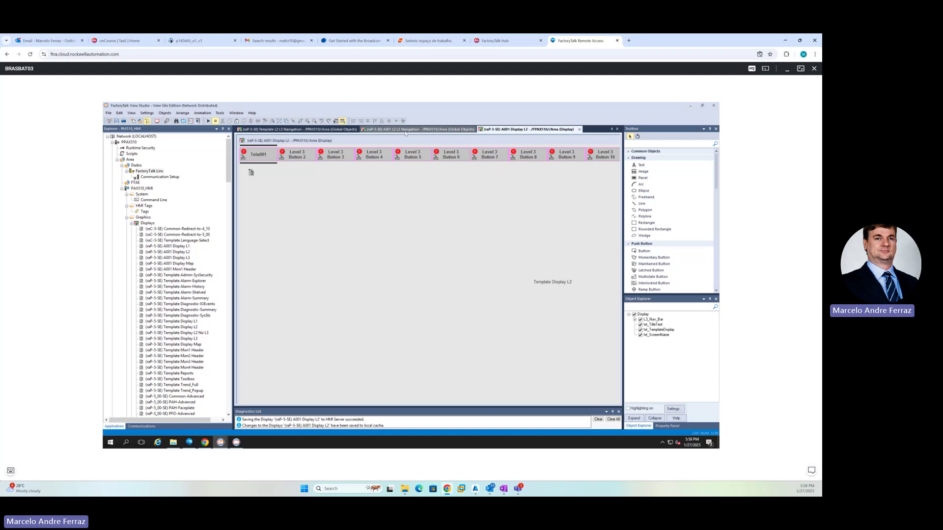
Open A001 Display L3, check the base object of its L3 navigation bar, and delete the bar from the display
{"action": "left_click", "coordinate": [297, 129]}
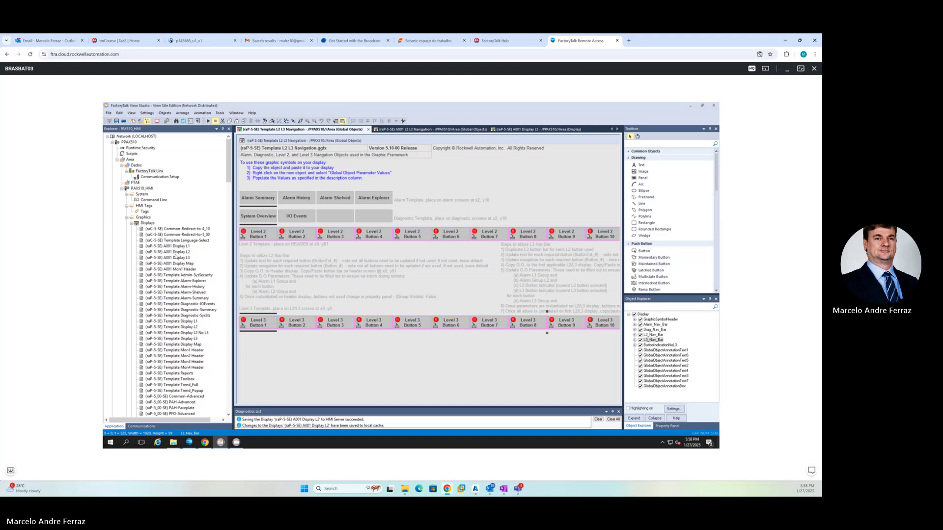
{"action": "double_click", "coordinate": [182, 258]}
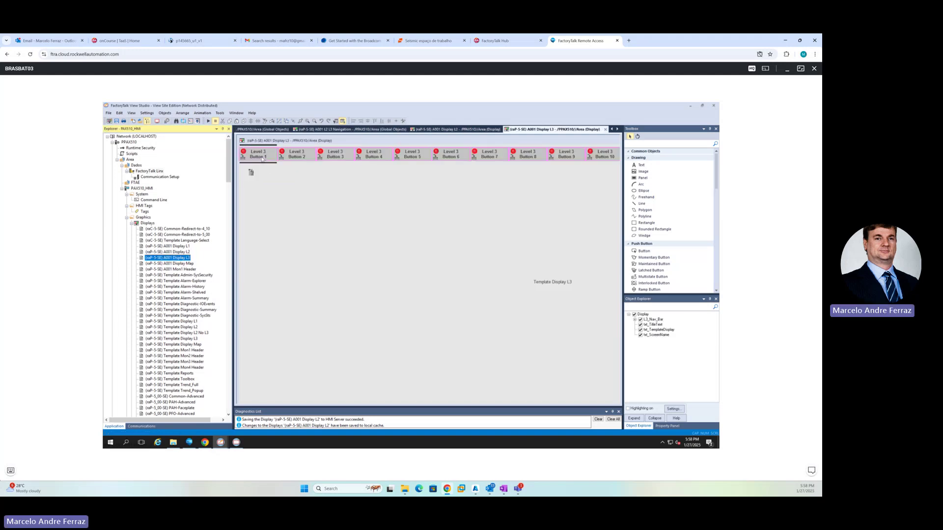
{"action": "left_click", "coordinate": [261, 157]}
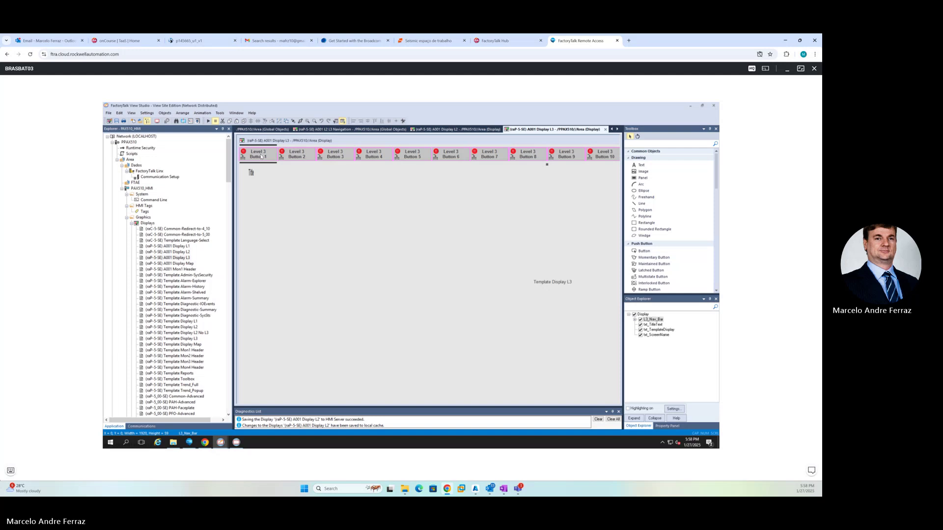
{"action": "right_click", "coordinate": [262, 157]}
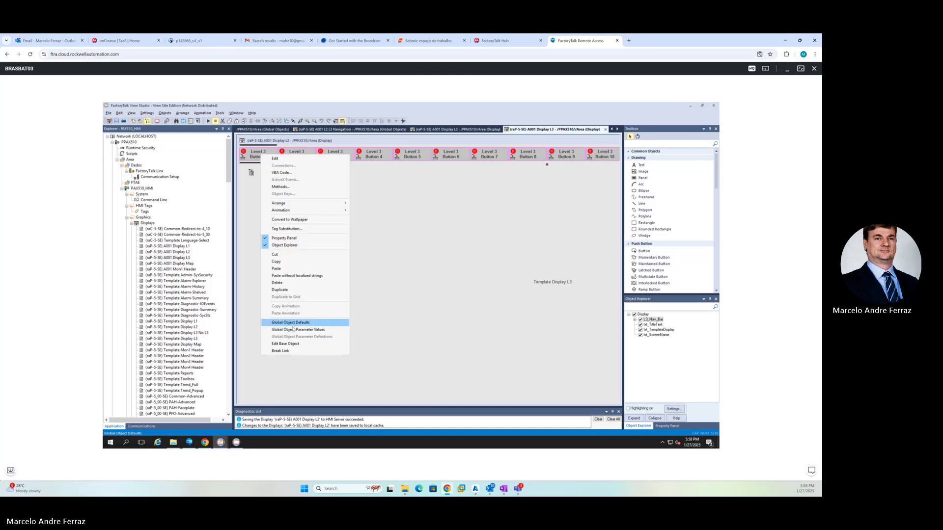
{"action": "left_click", "coordinate": [294, 344]}
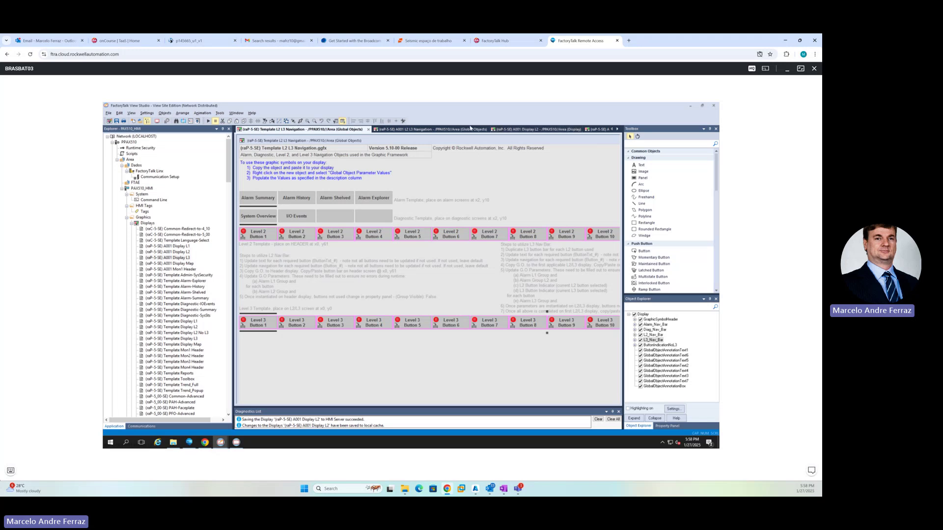
{"action": "left_click", "coordinate": [601, 131]}
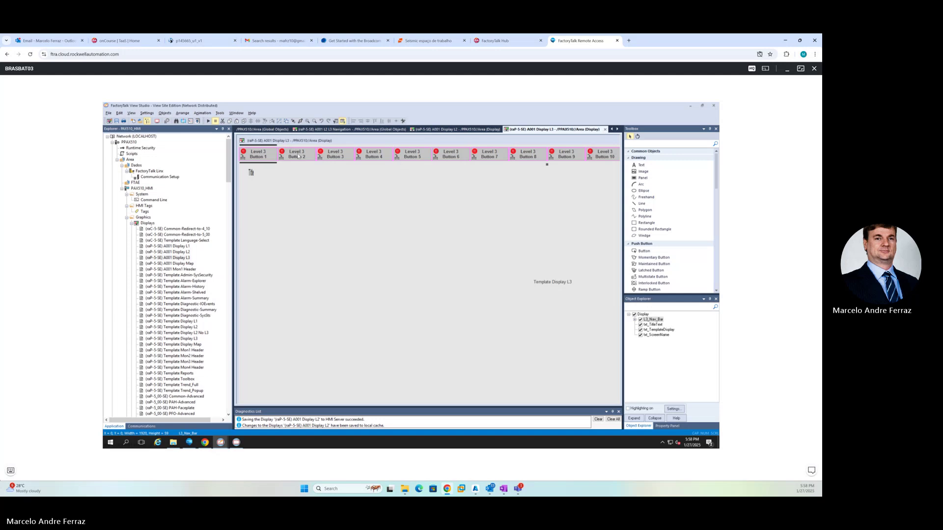
{"action": "key", "text": "Delete"}
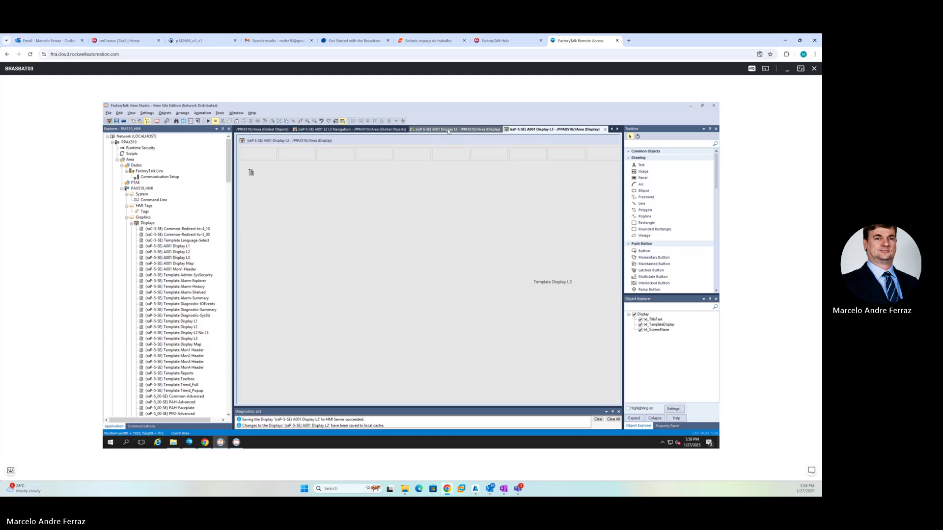
Copy the L3 navigation bar from the A001 L2 L3 Navigation global objects to the top edge of A001 Display L3
{"action": "left_click", "coordinate": [351, 129]}
{"action": "scroll", "coordinate": [297, 345], "scroll_direction": "up", "scroll_amount": 3}
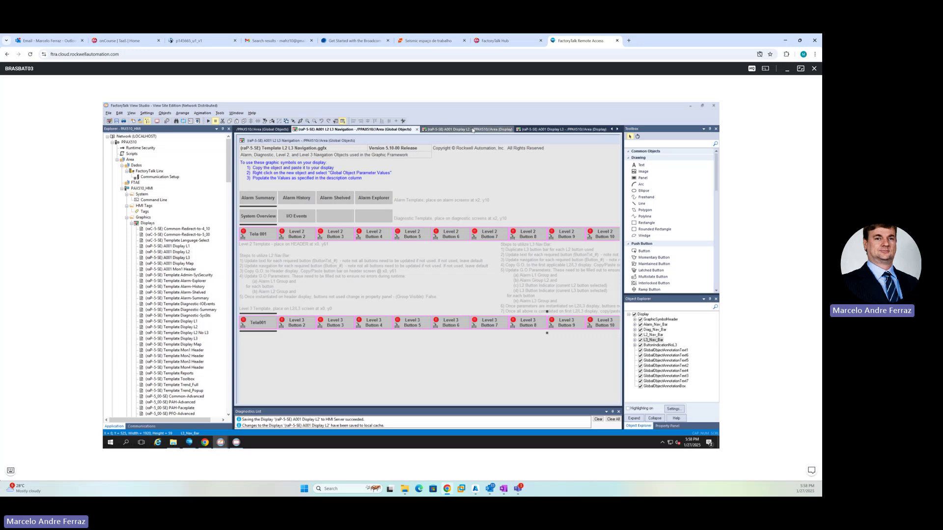
{"action": "left_click", "coordinate": [544, 130]}
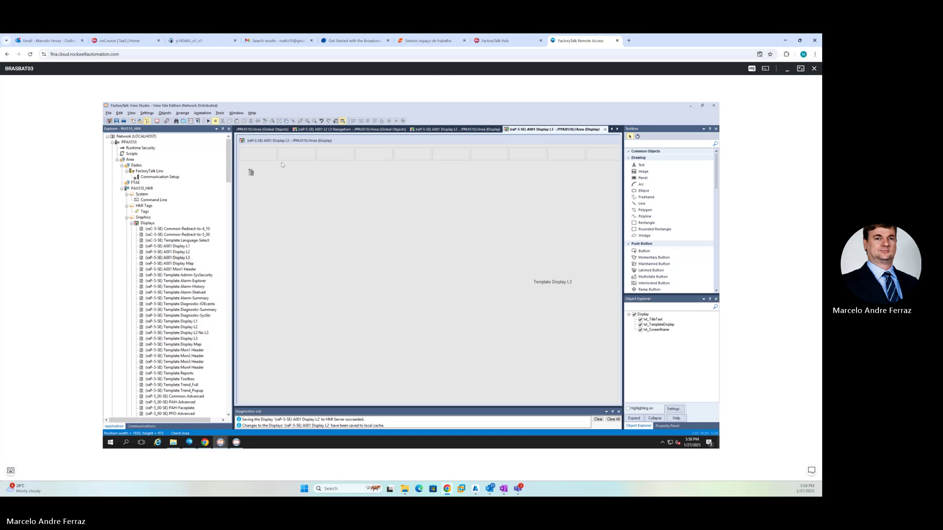
{"action": "key", "text": "ctrl+v"}
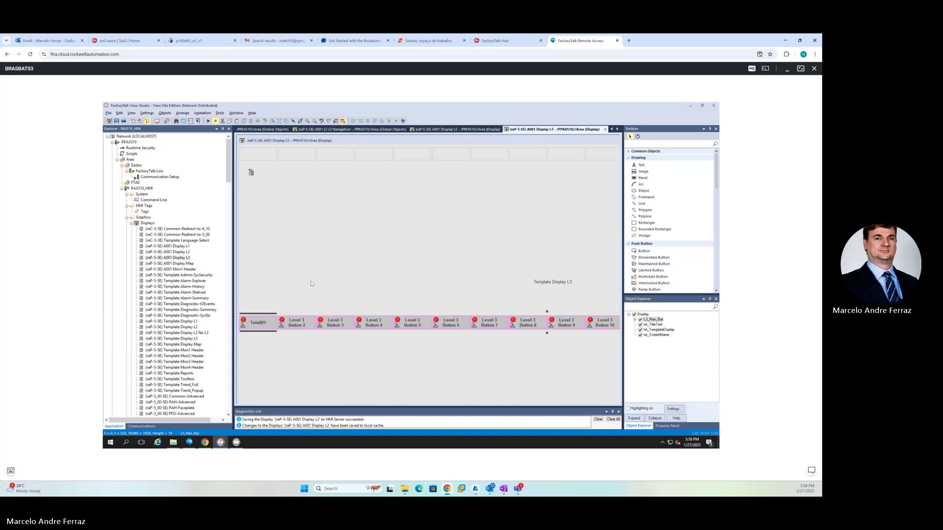
{"action": "left_click_drag", "start_coordinate": [262, 288], "coordinate": [256, 158]}
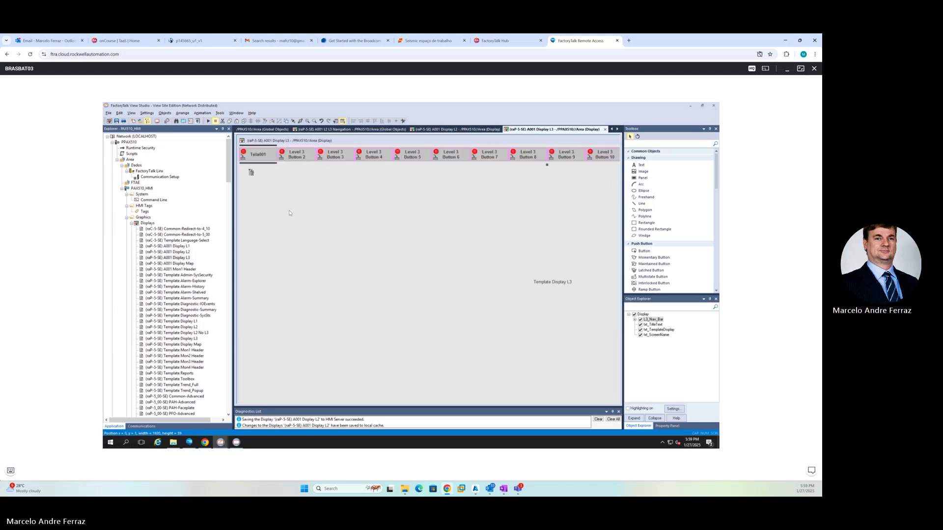
{"action": "left_click", "coordinate": [259, 156]}
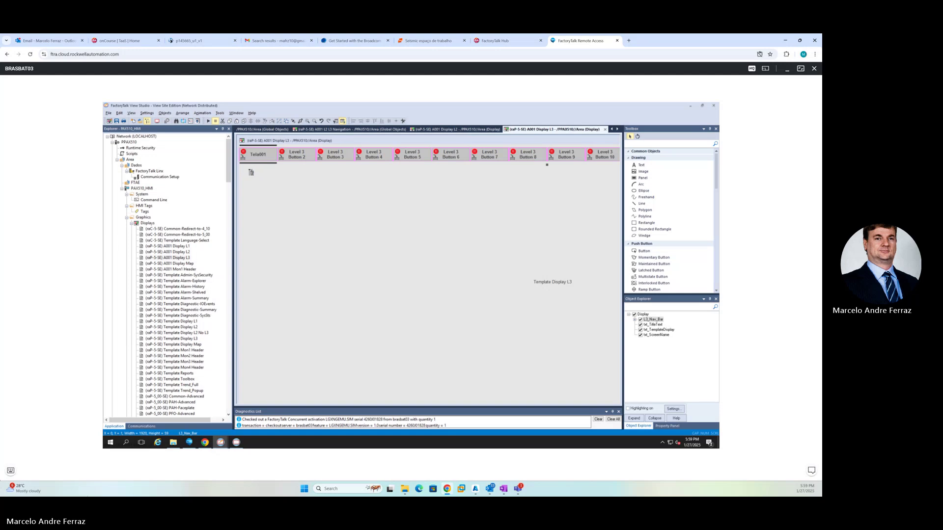
{"action": "left_click", "coordinate": [15, 471]}
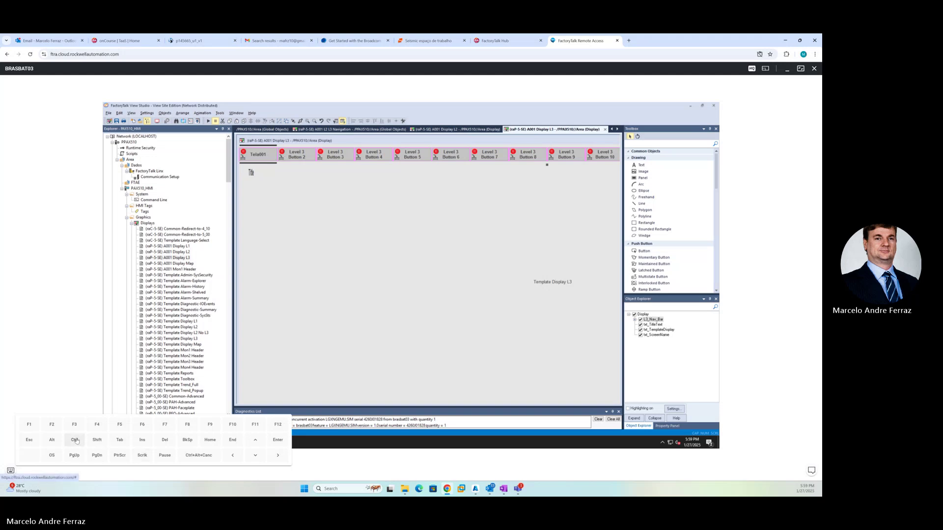
{"action": "left_click_drag", "start_coordinate": [76, 441], "coordinate": [276, 205]}
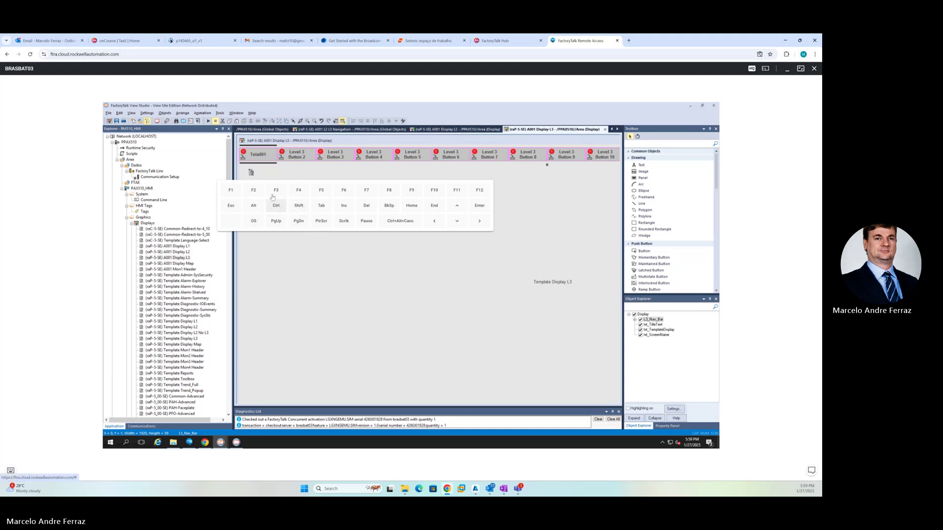
{"action": "key", "text": "Escape"}
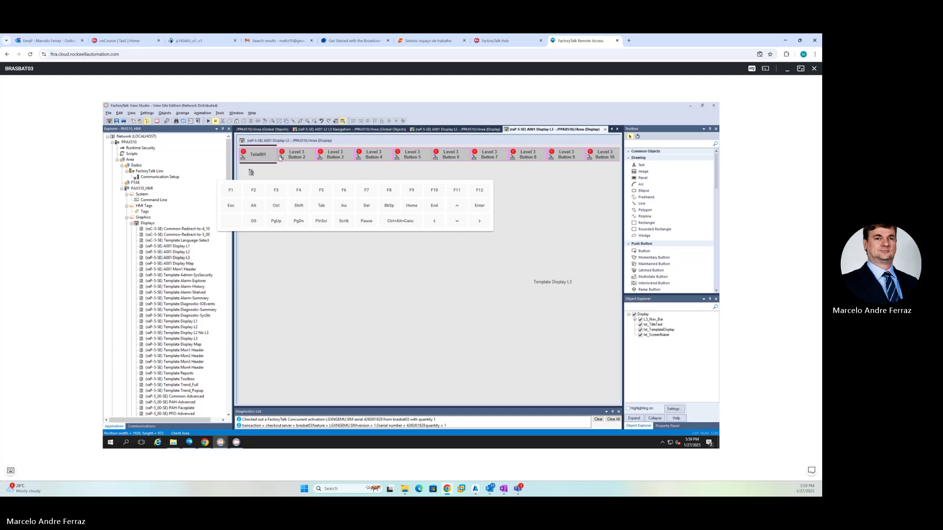
{"action": "left_click", "coordinate": [289, 160]}
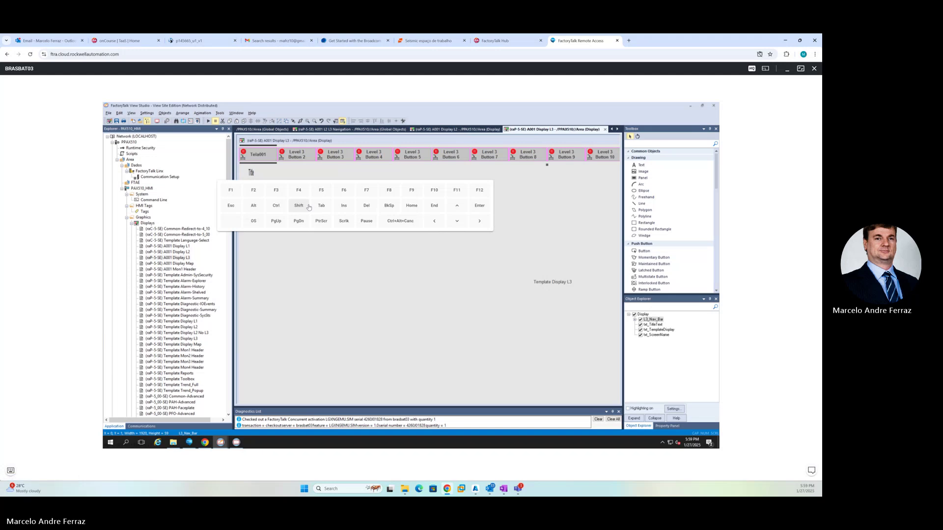
{"action": "left_click_drag", "start_coordinate": [315, 185], "coordinate": [306, 158]}
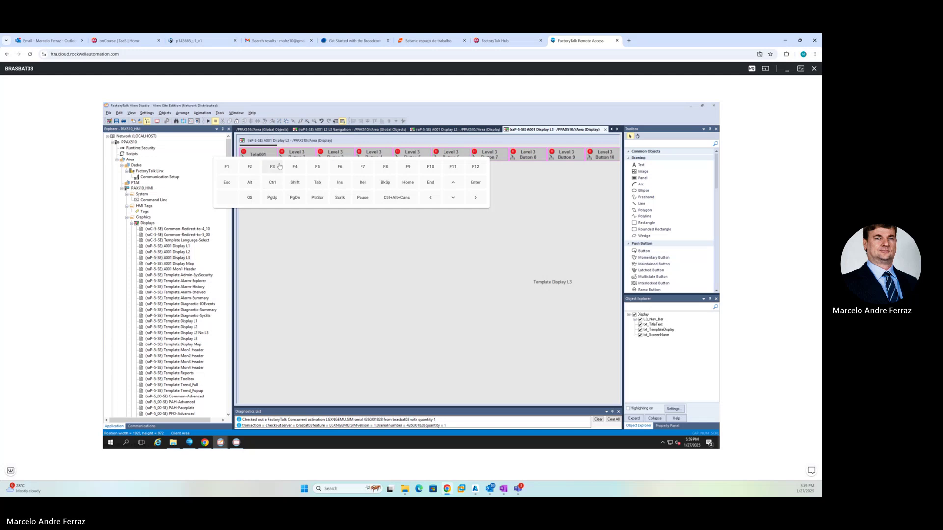
{"action": "left_click_drag", "start_coordinate": [266, 178], "coordinate": [77, 414]}
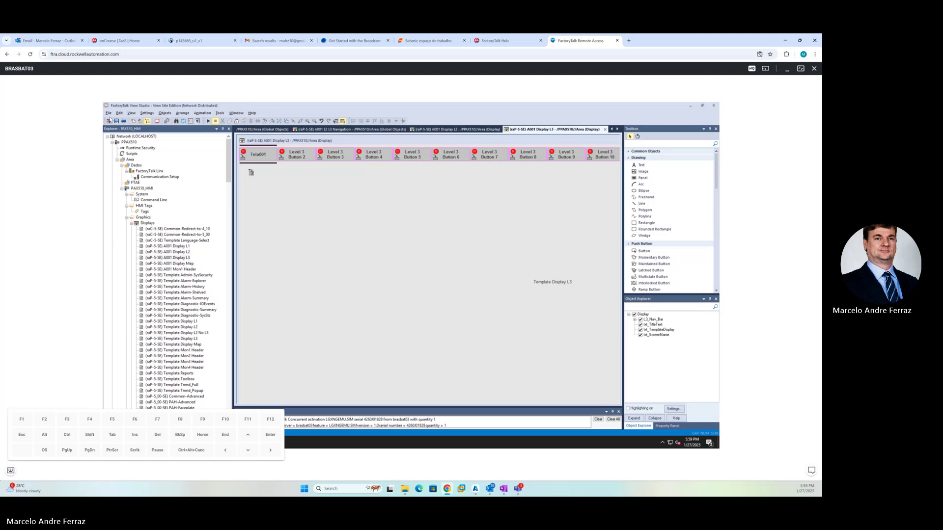
Save A001 Display L3 and hide the remote session's on-screen keyboard
{"action": "left_click", "coordinate": [116, 121]}
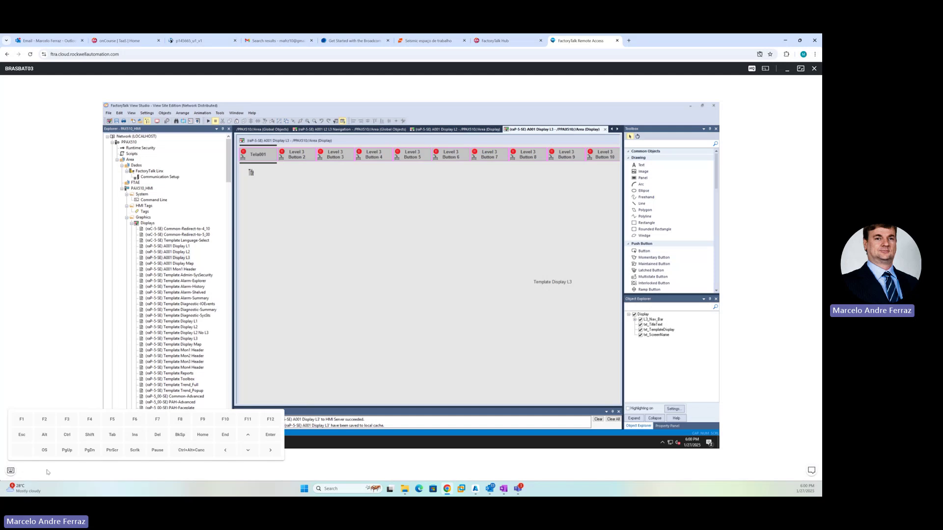
{"action": "left_click", "coordinate": [10, 471]}
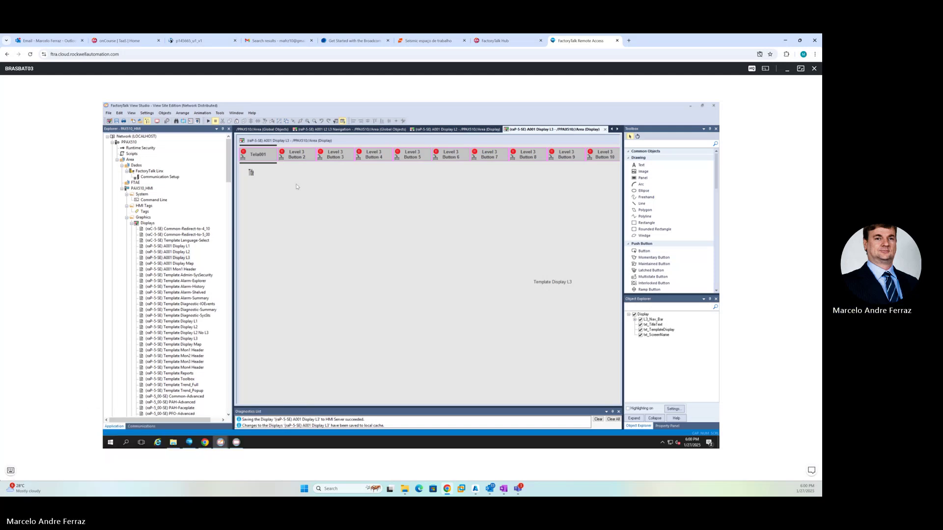
In the L3 navigation bar's global object parameters on A001 Display L3, set #101 and #102 to Alm01 and #107 and #108 to 1
{"action": "right_click", "coordinate": [298, 158]}
{"action": "left_click", "coordinate": [310, 332]}
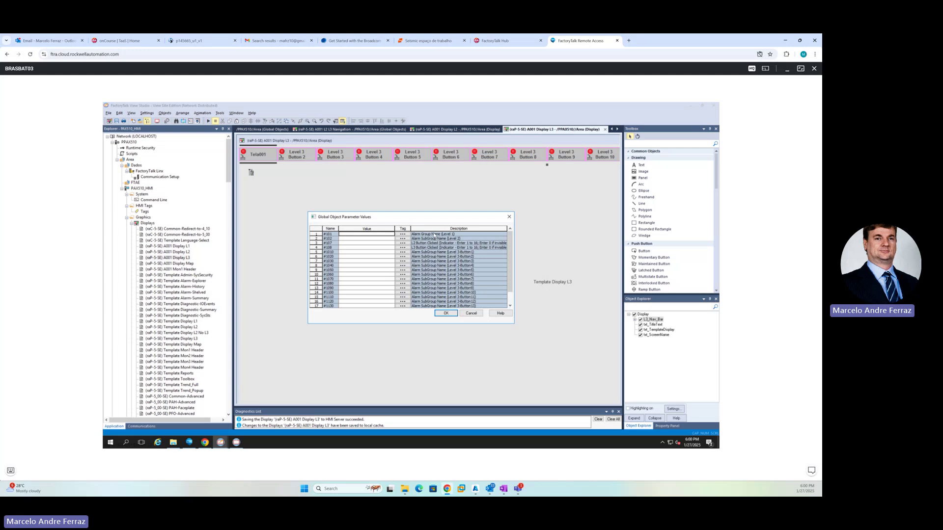
{"action": "type", "text": "Alarm"}
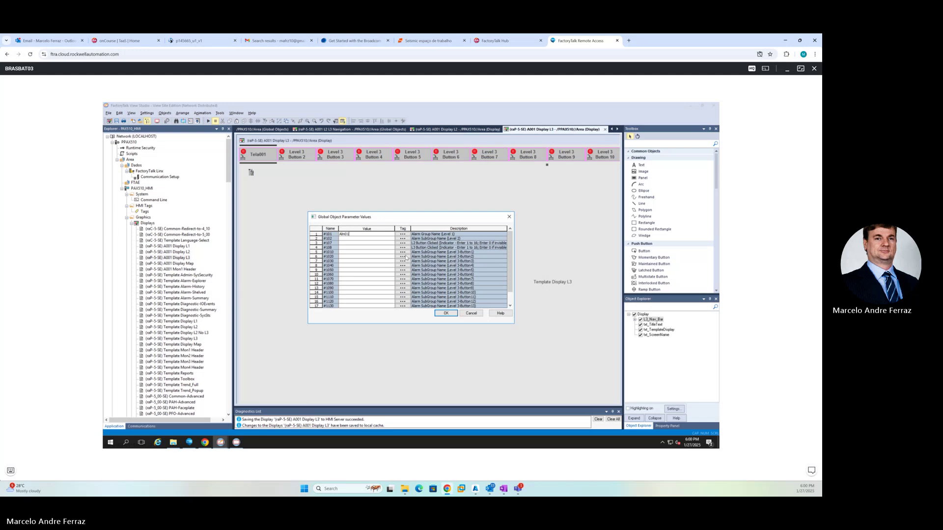
{"action": "left_click", "coordinate": [387, 239]}
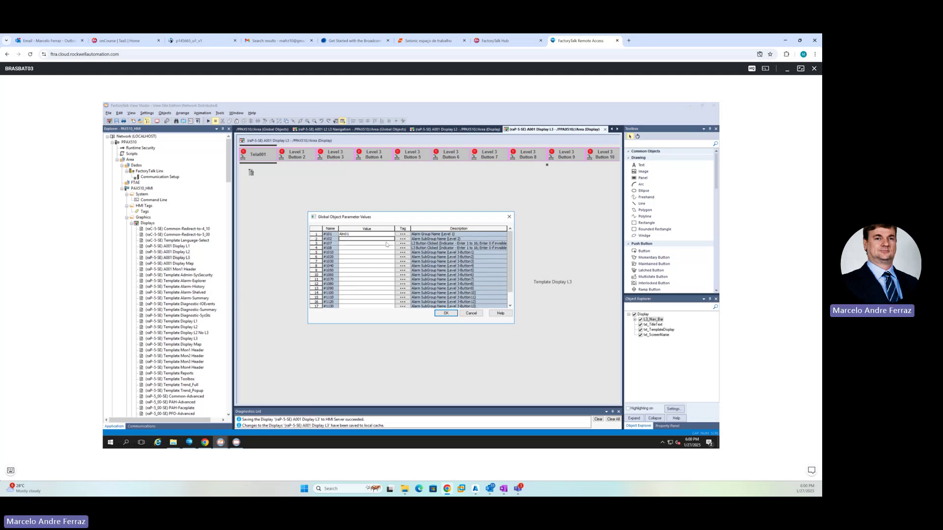
{"action": "type", "text": "Alm01"}
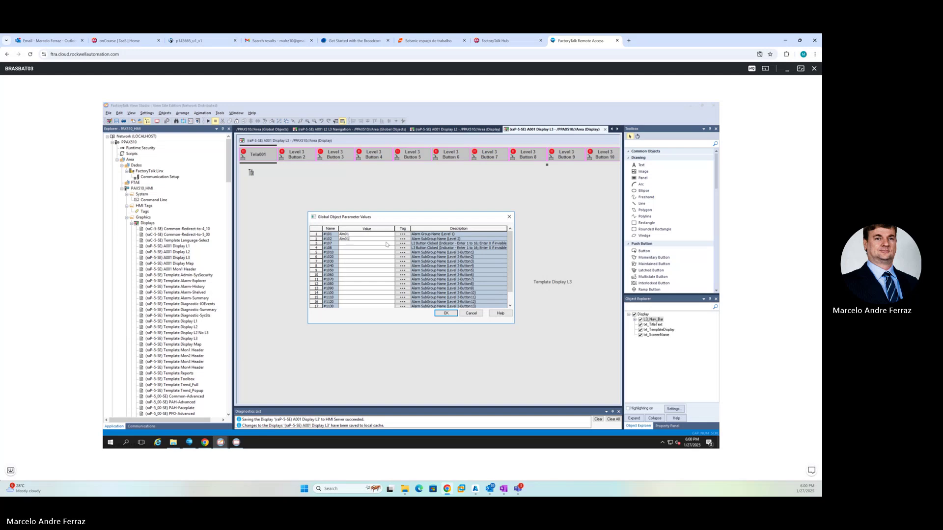
{"action": "left_click", "coordinate": [368, 244]}
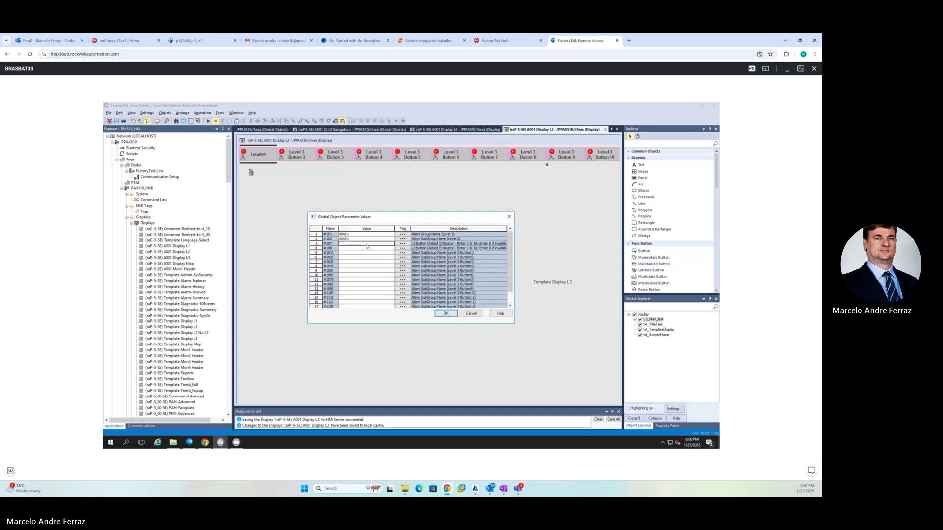
{"action": "type", "text": "1"}
{"action": "left_click", "coordinate": [359, 249]}
{"action": "type", "text": "1"}
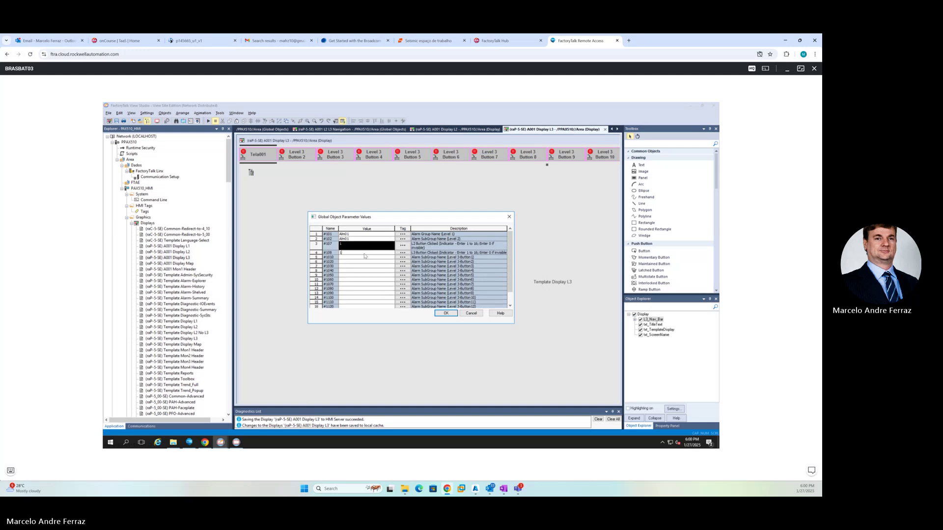
{"action": "key", "text": "Down"}
Copy the Alm01 value from #102 into the Level 3 alarm subgroup parameters #1010 through #1100
{"action": "left_click", "coordinate": [359, 240]}
{"action": "key", "text": "ctrl+c"}
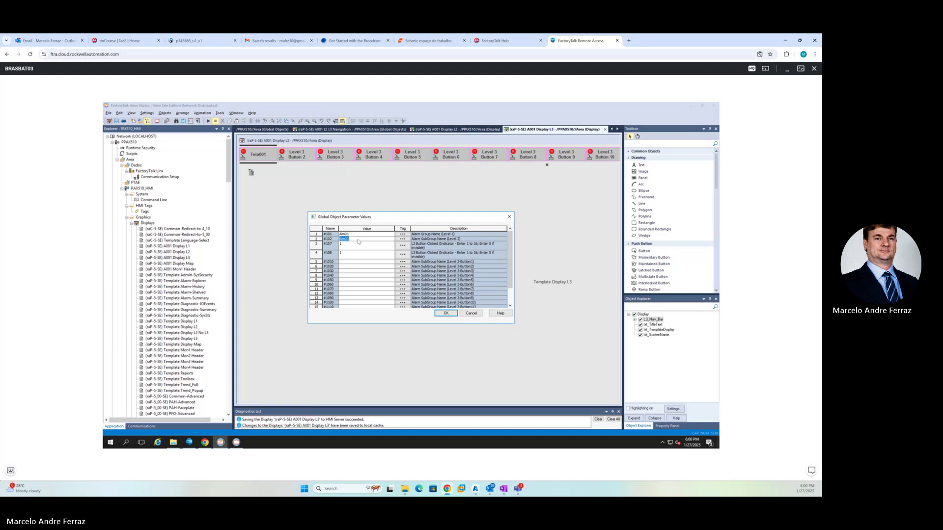
{"action": "left_click", "coordinate": [346, 263]}
{"action": "key", "text": "ctrl+v"}
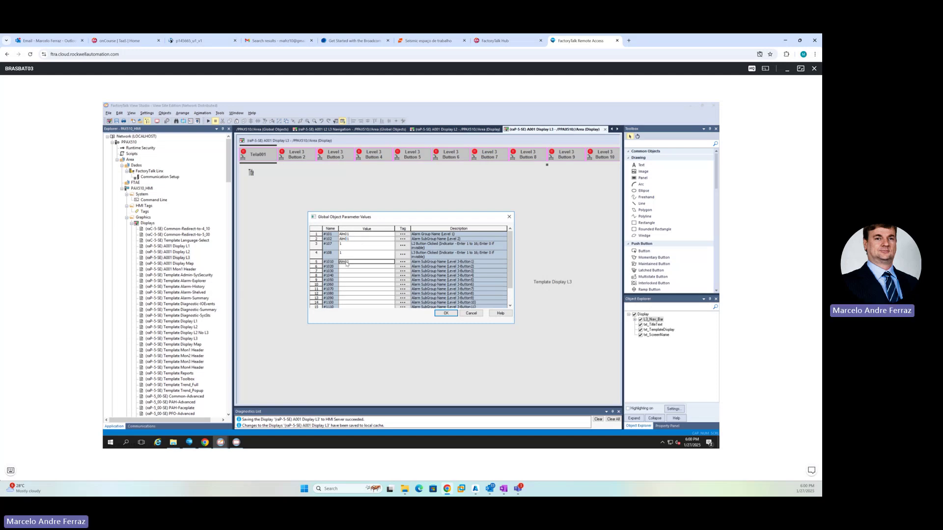
{"action": "left_click", "coordinate": [345, 266]}
{"action": "key", "text": "ctrl+v"}
{"action": "left_click", "coordinate": [348, 272]}
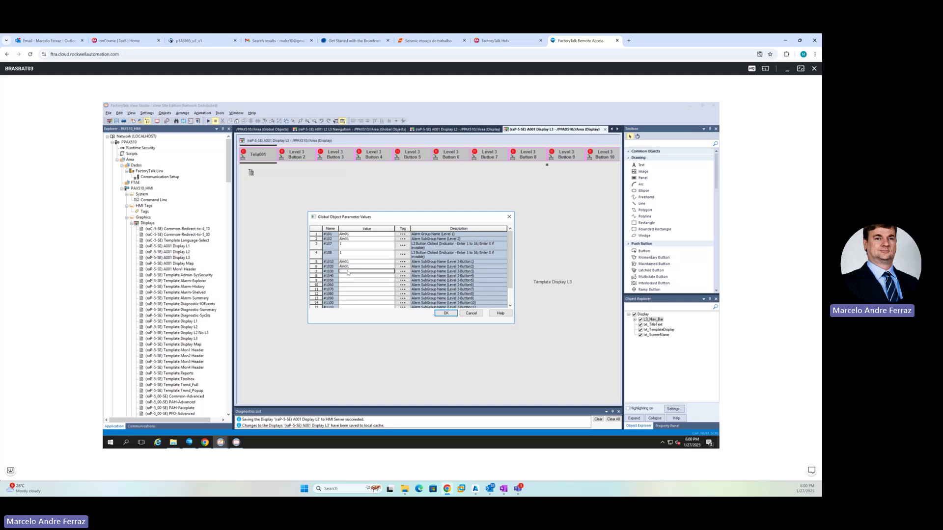
{"action": "key", "text": "ctrl+v"}
{"action": "left_click", "coordinate": [346, 276]}
{"action": "key", "text": "ctrl+v"}
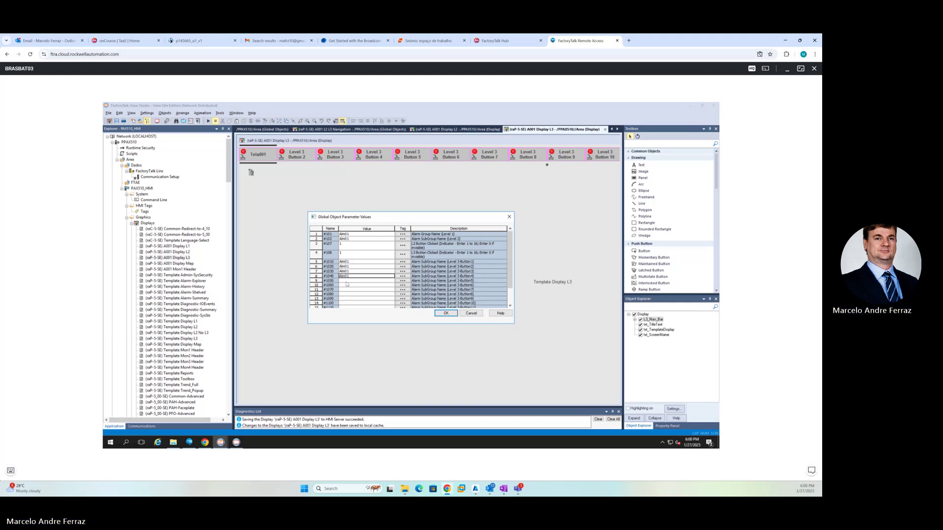
{"action": "left_click", "coordinate": [347, 282]}
{"action": "key", "text": "ctrl+v"}
{"action": "left_click", "coordinate": [346, 285]}
{"action": "key", "text": "ctrl+v"}
{"action": "left_click", "coordinate": [346, 290]}
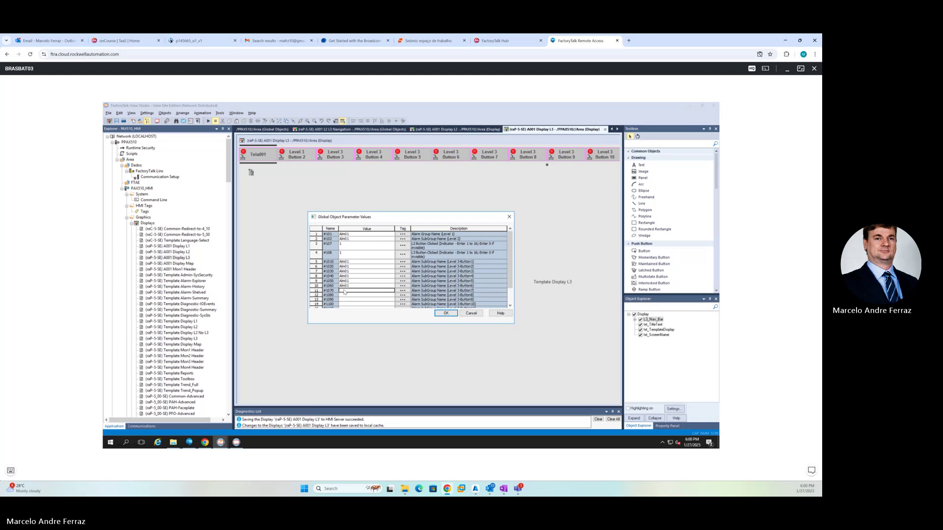
{"action": "key", "text": "ctrl+v"}
{"action": "left_click", "coordinate": [345, 295]}
{"action": "key", "text": "ctrl+v"}
{"action": "left_click", "coordinate": [343, 300]}
{"action": "key", "text": "ctrl+v"}
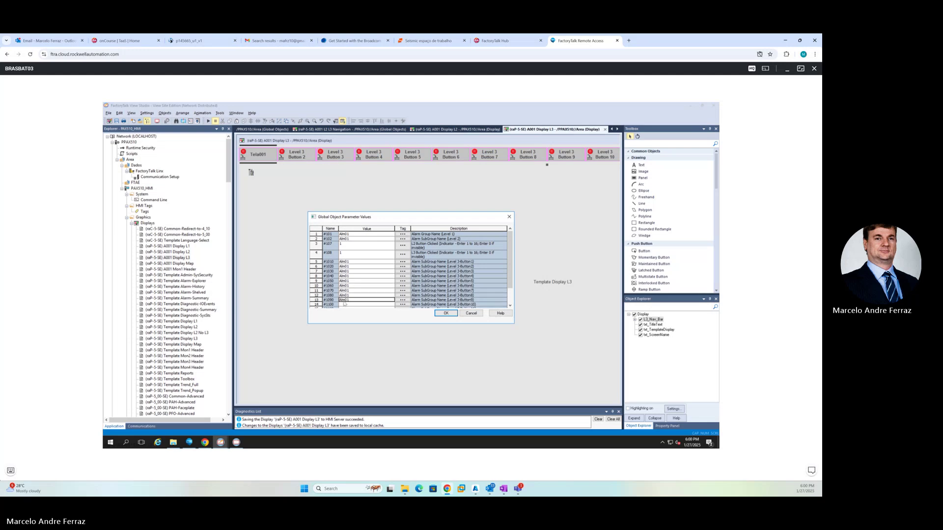
{"action": "left_click", "coordinate": [345, 305]}
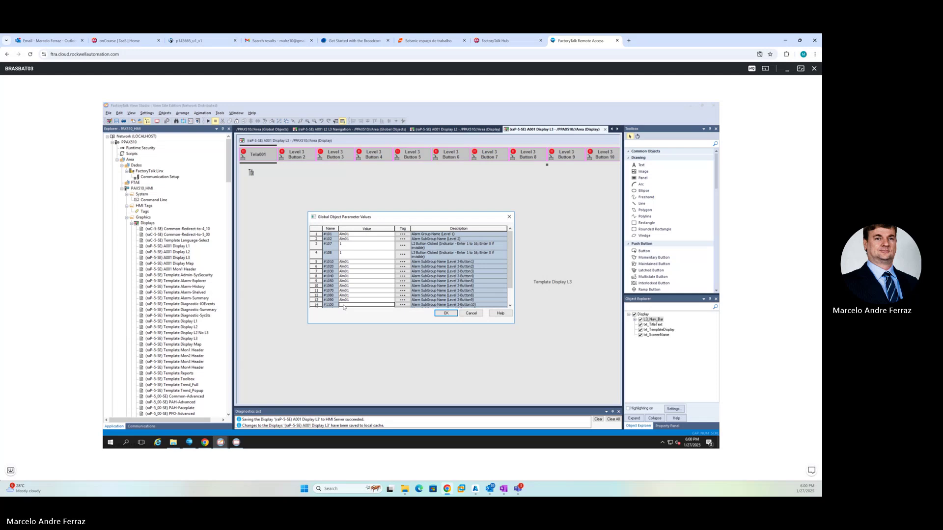
{"action": "key", "text": "ctrl+v"}
Fill the remaining Level 3 alarm subgroup parameters, #1110 through #1160, with Alm01 and accept the values for A001 Display L3
{"action": "scroll", "coordinate": [510, 299], "scroll_direction": "down", "scroll_amount": 2}
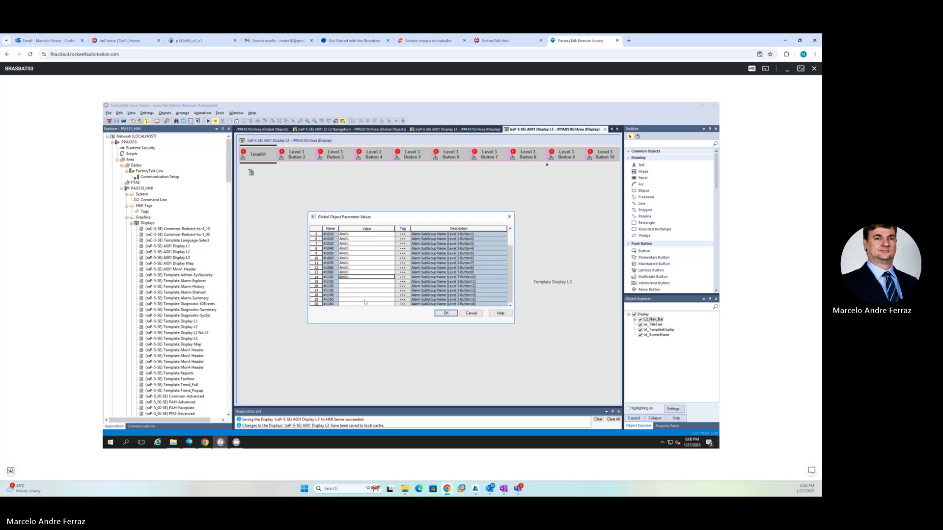
{"action": "left_click", "coordinate": [351, 283]}
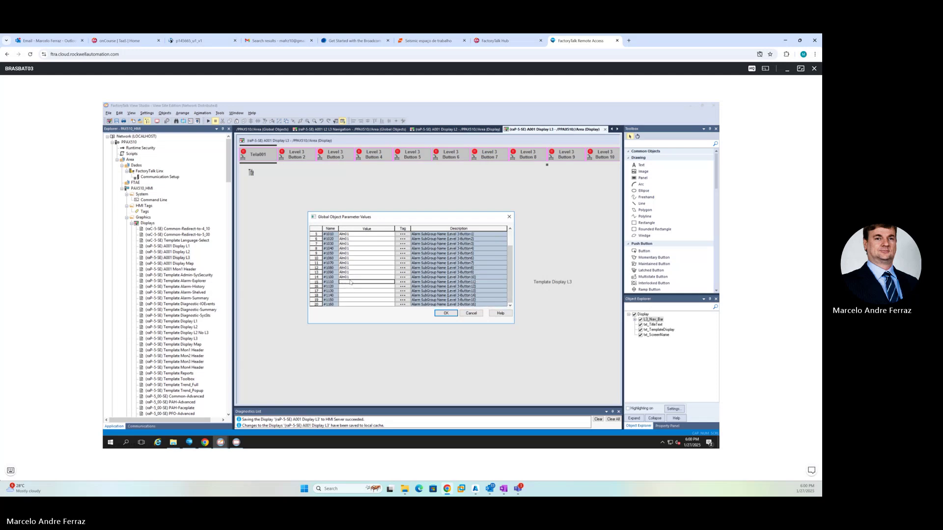
{"action": "key", "text": "ctrl+v"}
{"action": "left_click", "coordinate": [350, 288]}
{"action": "key", "text": "ctrl+v"}
{"action": "left_click", "coordinate": [348, 292]}
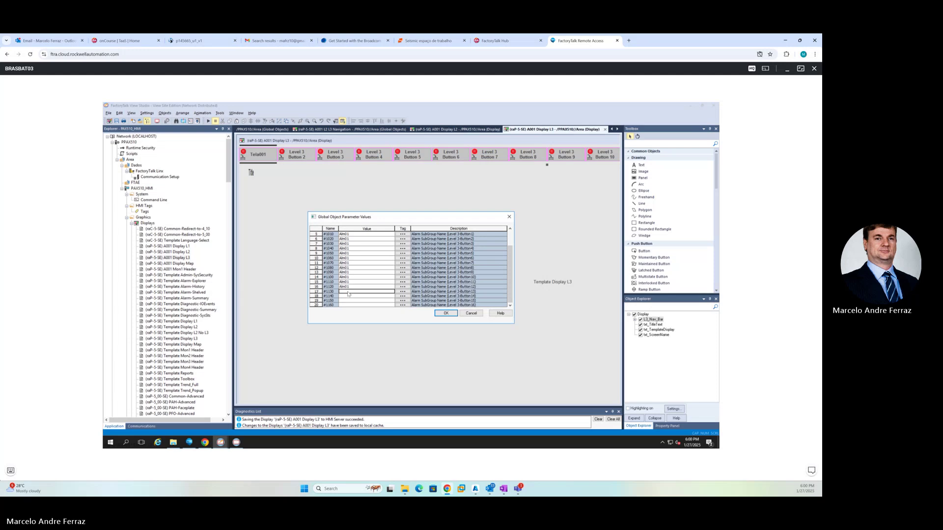
{"action": "key", "text": "ctrl+v"}
{"action": "left_click", "coordinate": [347, 296]}
{"action": "key", "text": "ctrl+v"}
{"action": "left_click", "coordinate": [347, 301]}
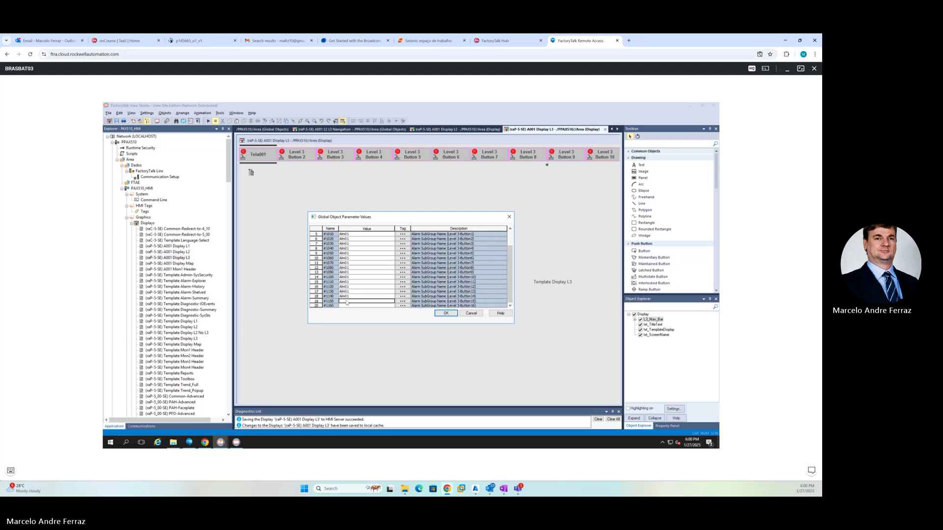
{"action": "key", "text": "ctrl+v"}
{"action": "left_click", "coordinate": [348, 306]}
{"action": "key", "text": "ctrl+v"}
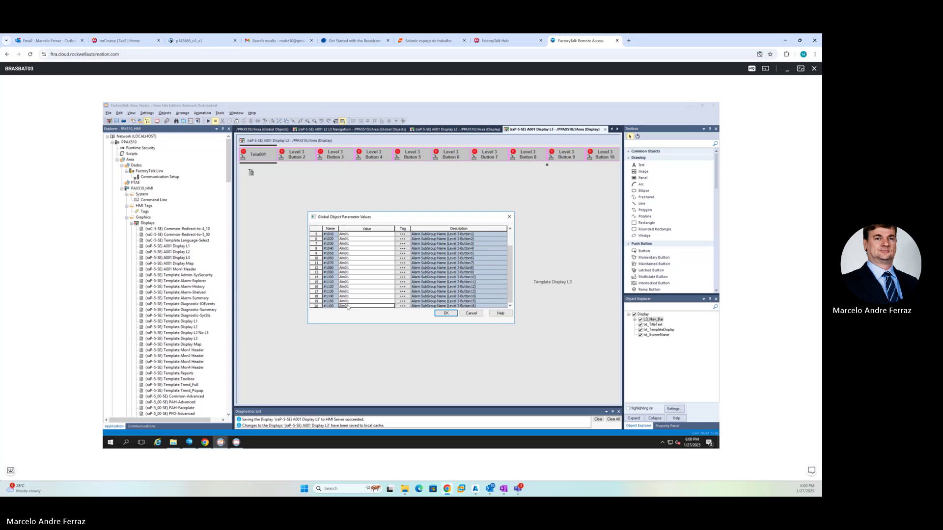
{"action": "left_click", "coordinate": [442, 313]}
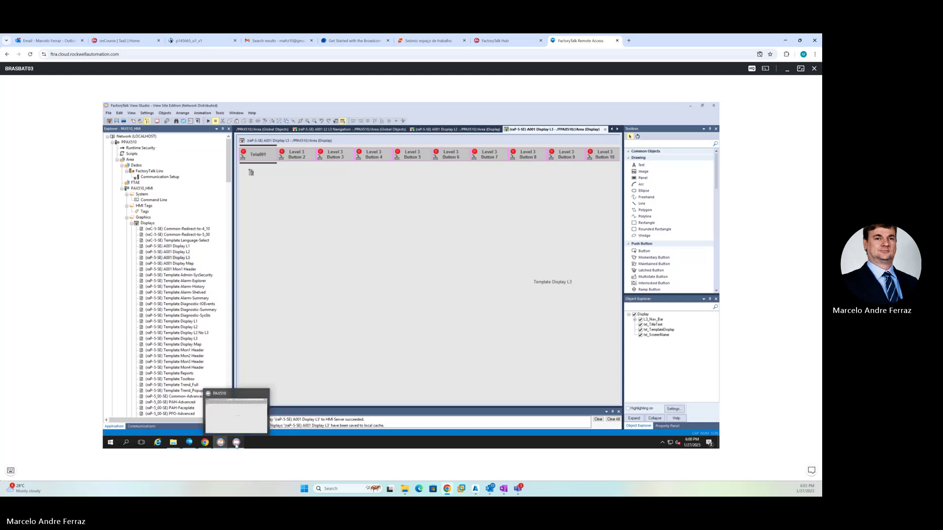
Check the A001 navigation buttons on the displays in the running PAX510 client and return to the FactoryTalk View Studio project
{"action": "left_click", "coordinate": [221, 442]}
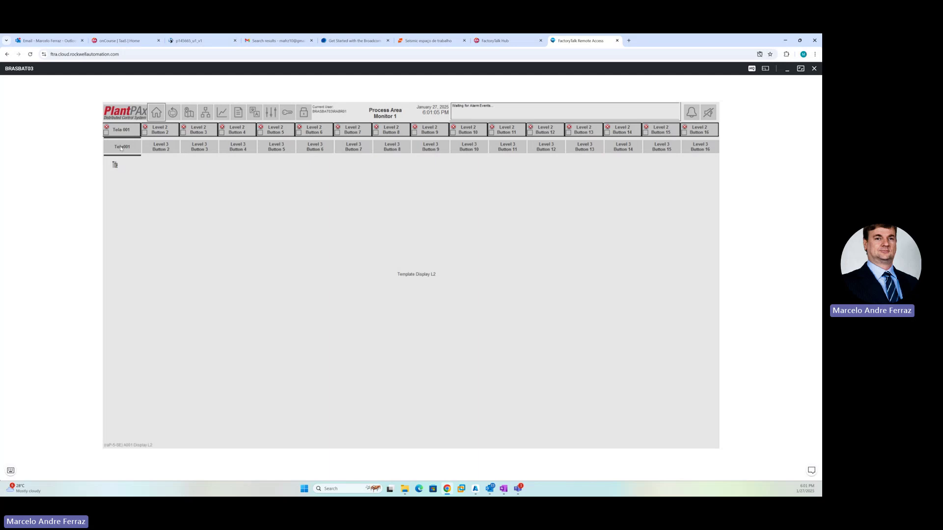
{"action": "left_click", "coordinate": [171, 113]}
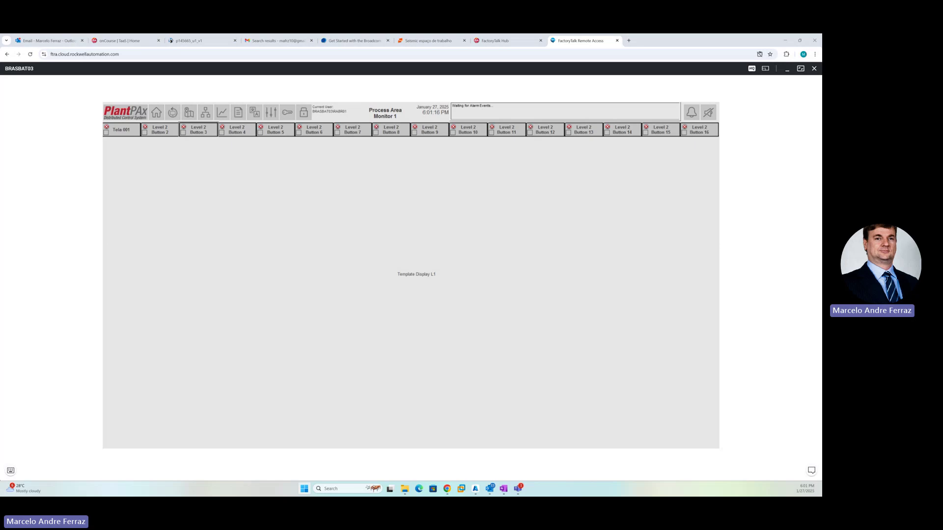
{"action": "left_click", "coordinate": [11, 471]}
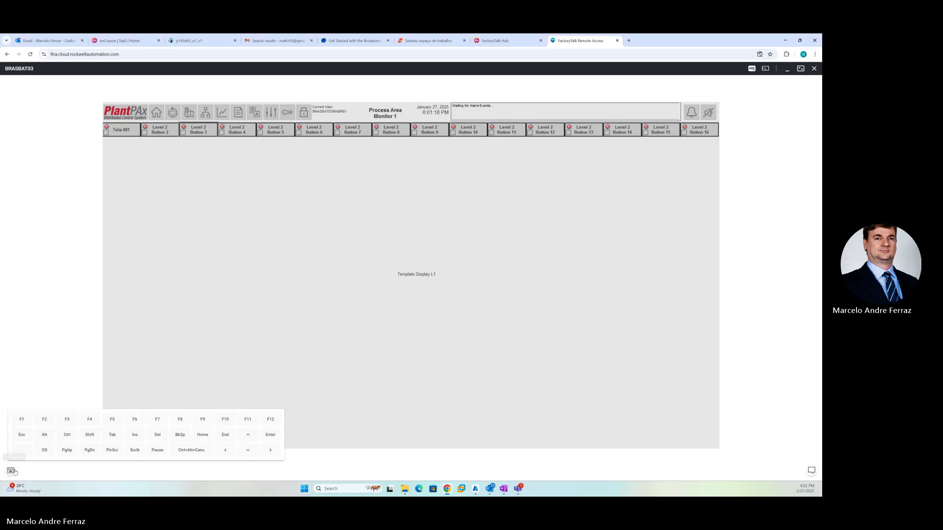
{"action": "left_click", "coordinate": [45, 450]}
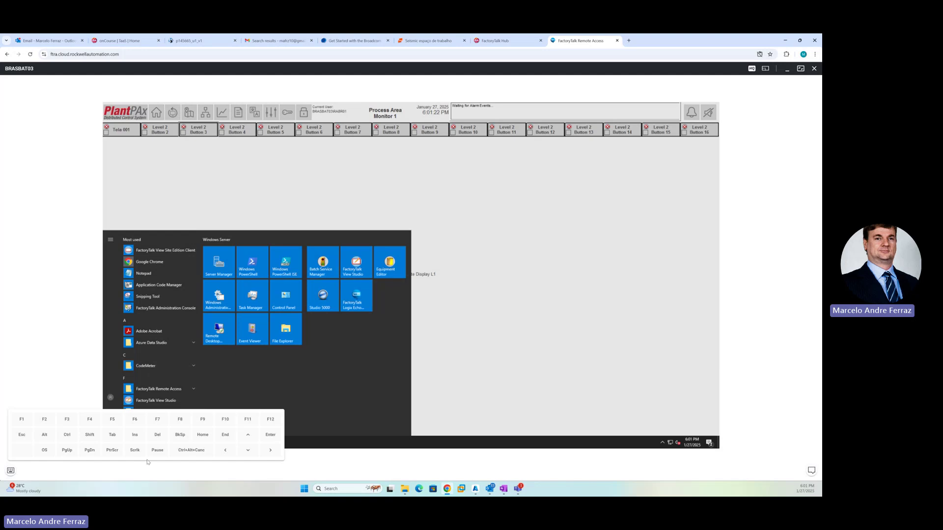
{"action": "left_click", "coordinate": [196, 461]}
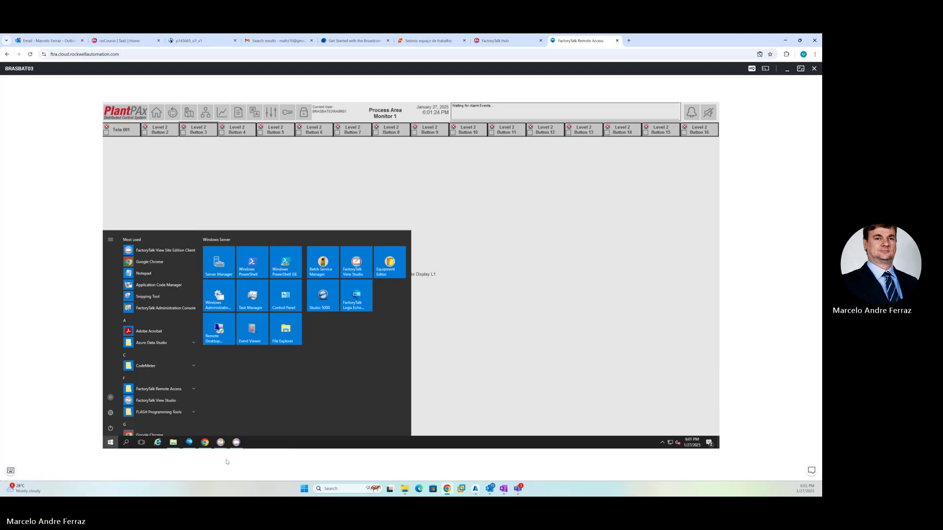
{"action": "mouse_move", "coordinate": [220, 442]}
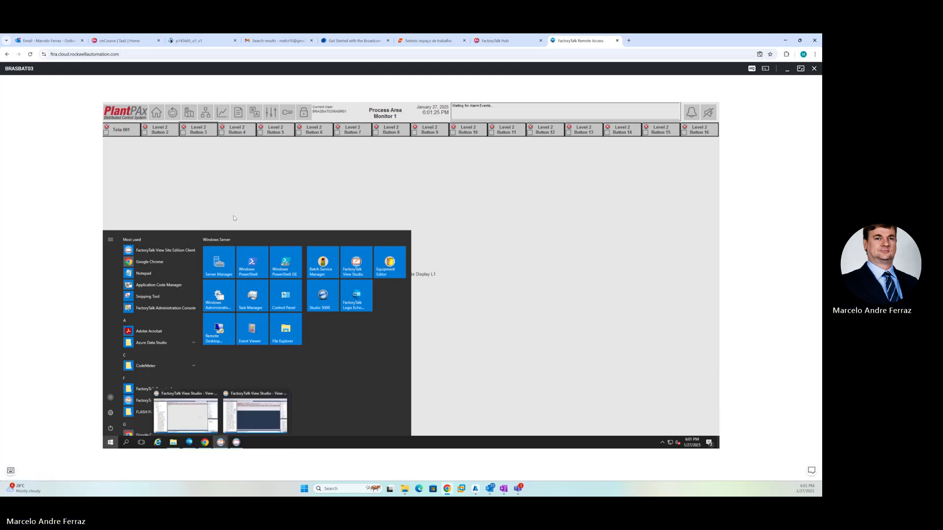
{"action": "left_click", "coordinate": [238, 414]}
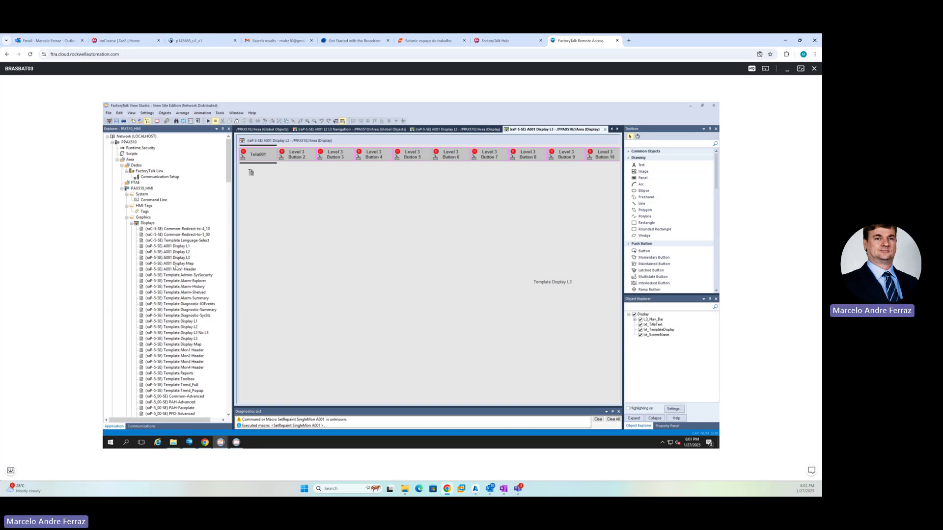
Open the A001 Mon1 Header display and set alarm group parameter #101 of its L2 navigation bar to Alm01
{"action": "left_click", "coordinate": [176, 270]}
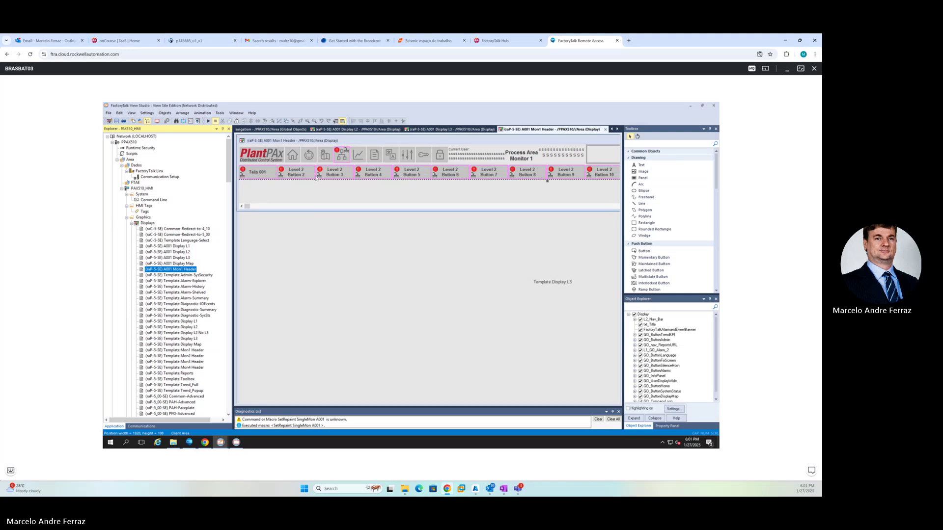
{"action": "right_click", "coordinate": [305, 171]}
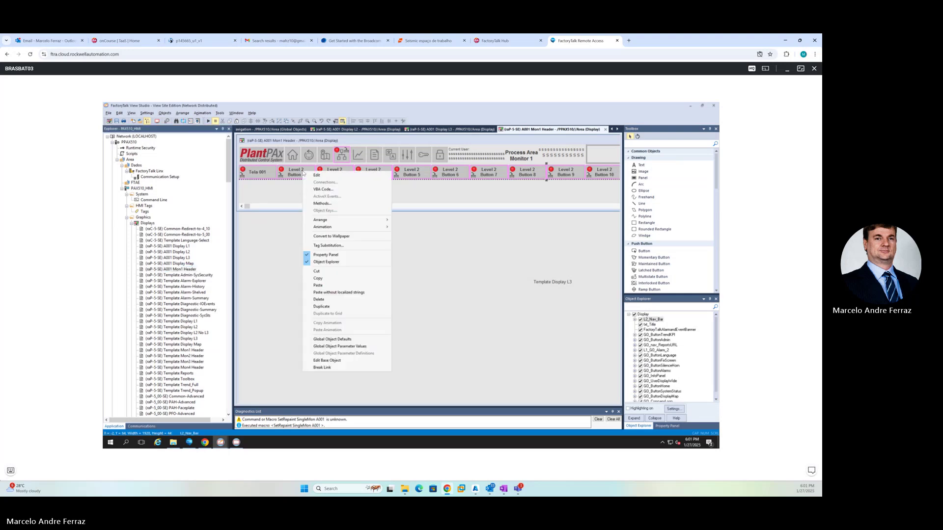
{"action": "left_click", "coordinate": [324, 346]}
{"action": "left_click", "coordinate": [350, 234]}
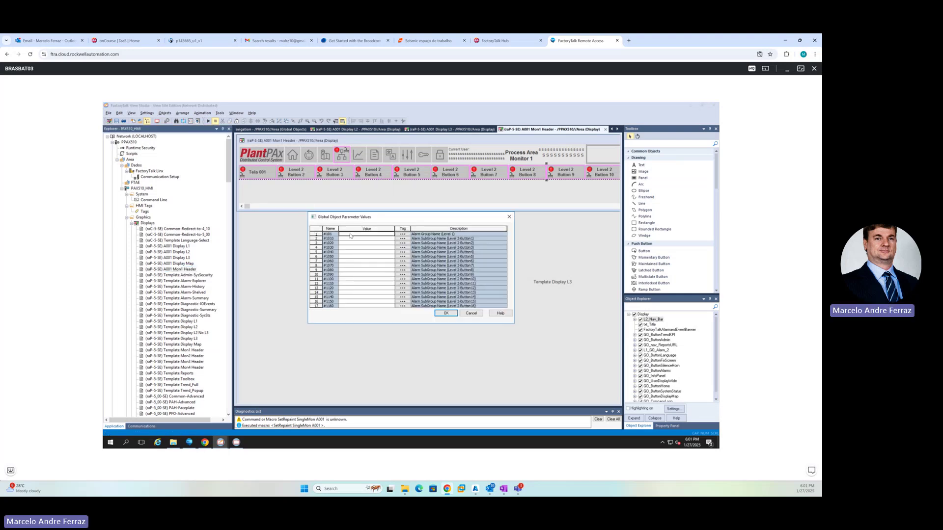
{"action": "type", "text": "Alm01"}
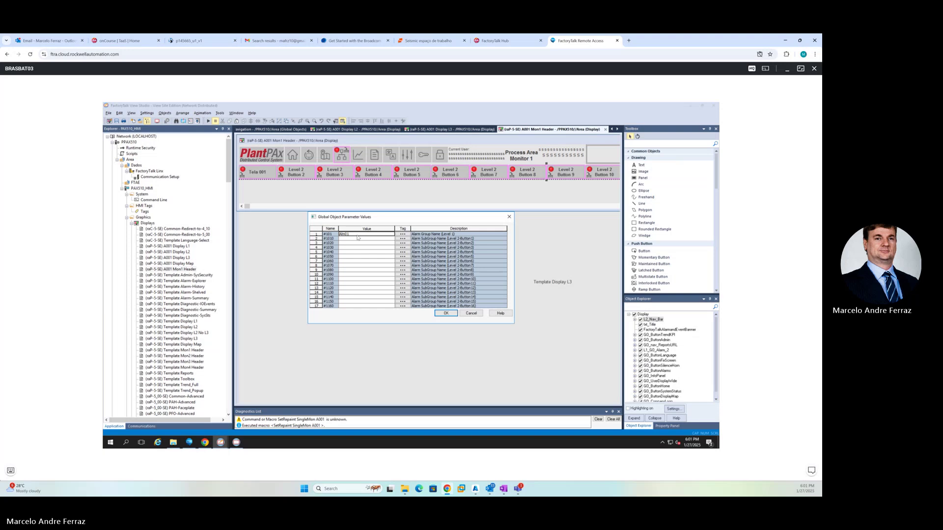
Fill the Level 2 alarm subgroup parameters #1010 through #1080 of the Mon1 Header navigation bar with Alm01
{"action": "left_click", "coordinate": [354, 240]}
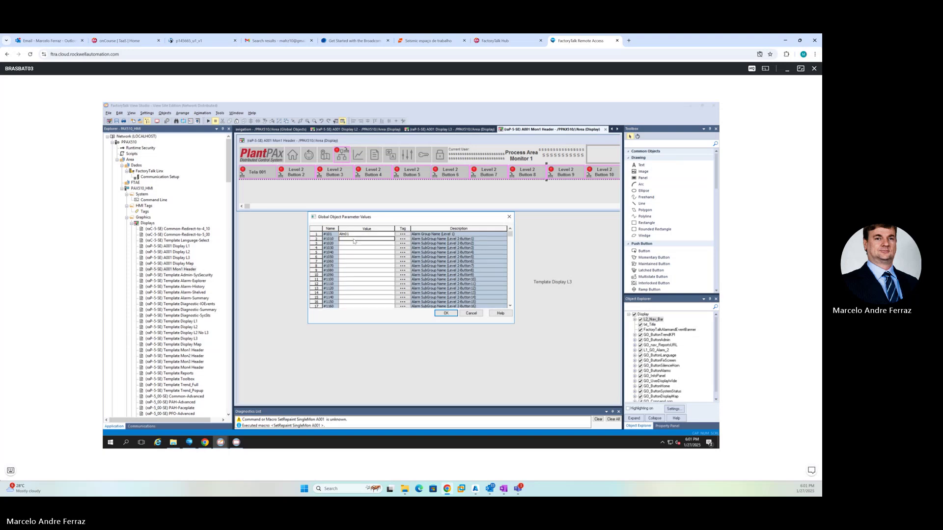
{"action": "type", "text": "Alm01"}
{"action": "left_click", "coordinate": [363, 243]}
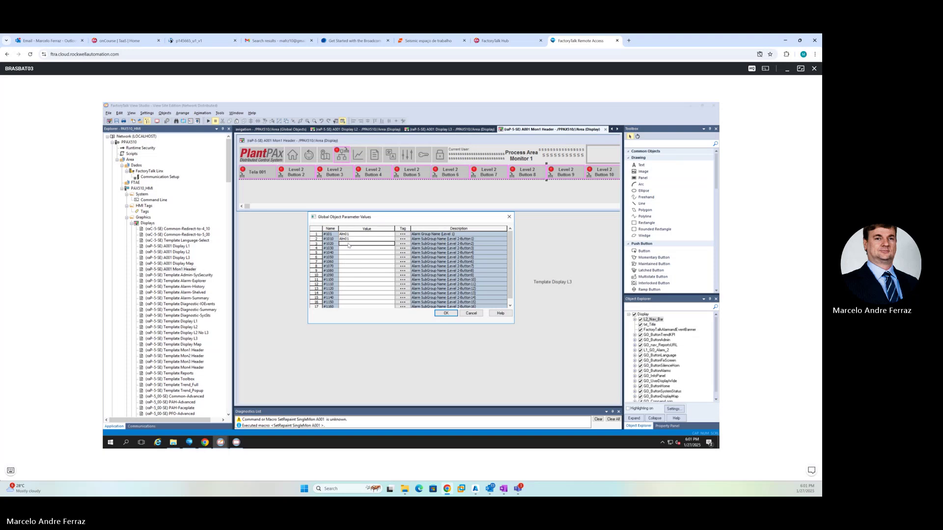
{"action": "type", "text": "Alm01"}
{"action": "left_click", "coordinate": [348, 249]}
{"action": "type", "text": "Alm01"}
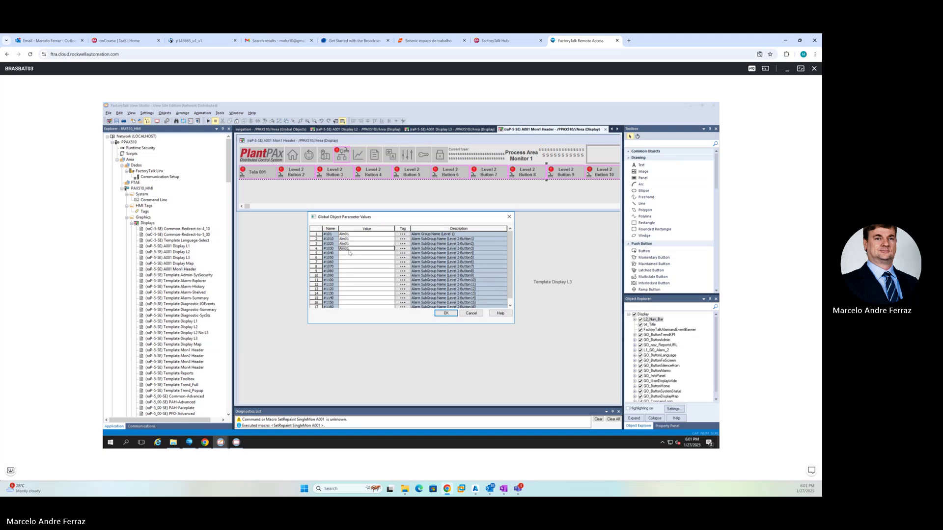
{"action": "left_click", "coordinate": [349, 253]}
{"action": "type", "text": "Alm01"}
{"action": "left_click", "coordinate": [348, 258]}
{"action": "type", "text": "Alm01"}
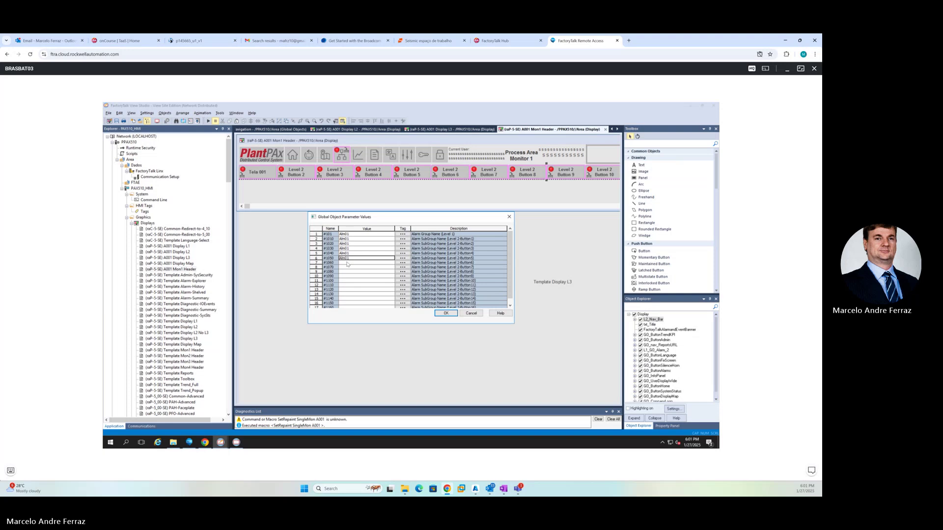
{"action": "left_click", "coordinate": [348, 263]}
{"action": "type", "text": "Alm01"}
{"action": "left_click", "coordinate": [348, 268]}
{"action": "type", "text": "Alm01"}
{"action": "left_click", "coordinate": [347, 272]}
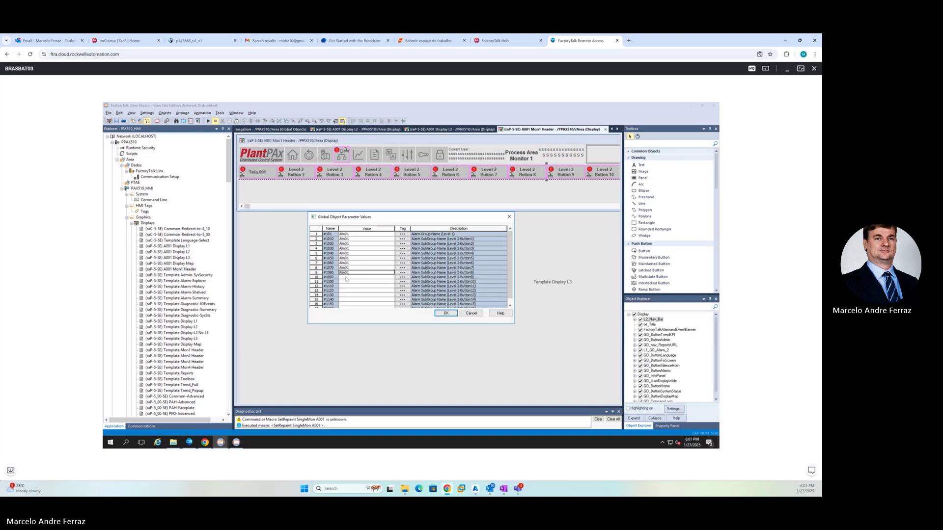
{"action": "type", "text": "Alm01"}
Fill the remaining Level 2 alarm subgroup parameters, #1090 through #1160, with Alm01, accept the values and save the A001 Mon1 Header display
{"action": "left_click", "coordinate": [345, 278]}
{"action": "type", "text": "Alm01"}
{"action": "left_click", "coordinate": [346, 282]}
{"action": "type", "text": "Alm01"}
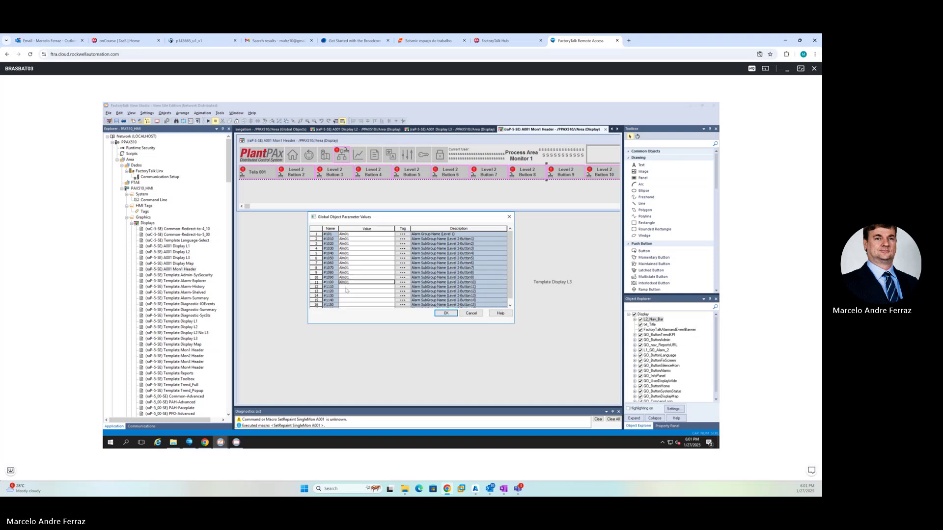
{"action": "left_click", "coordinate": [346, 287]}
{"action": "type", "text": "Alm01"}
{"action": "left_click", "coordinate": [346, 292]}
{"action": "type", "text": "Alm01"}
{"action": "left_click", "coordinate": [344, 297]}
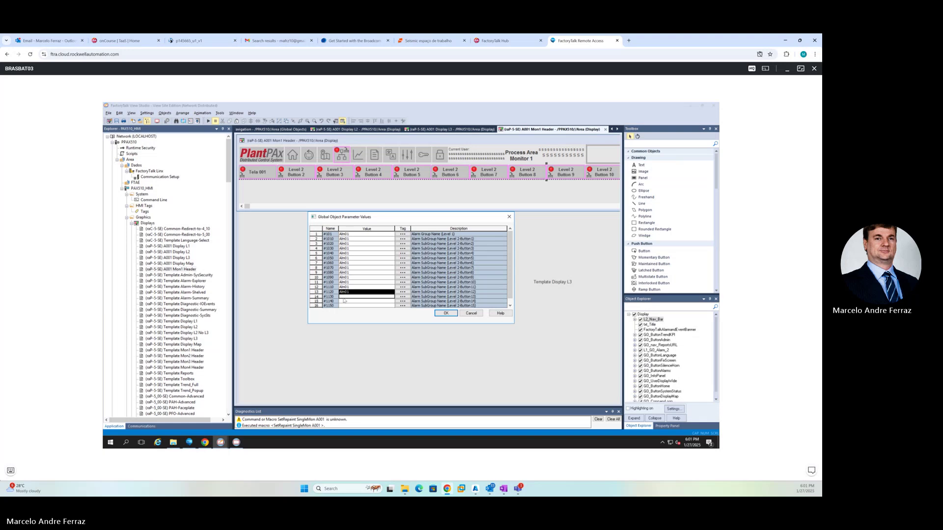
{"action": "type", "text": "Alm01"}
{"action": "left_click", "coordinate": [346, 302]}
{"action": "type", "text": "Alm01"}
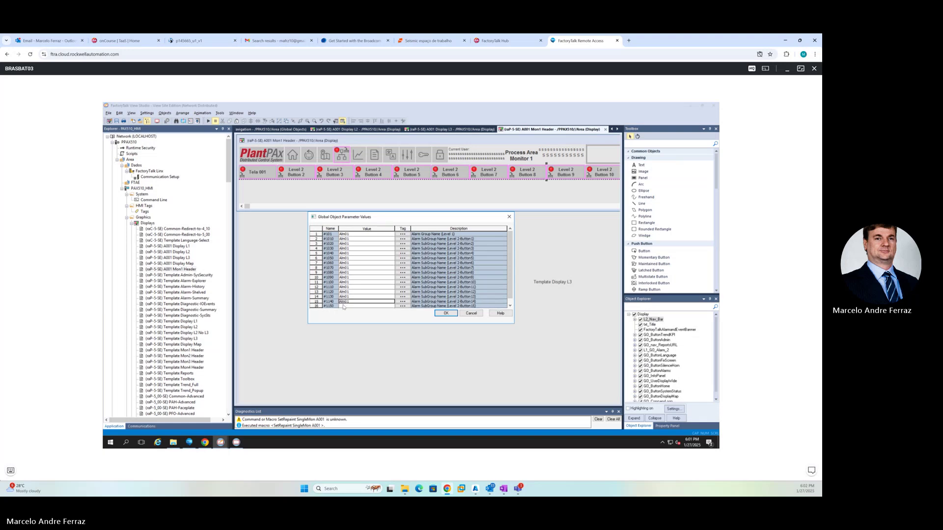
{"action": "left_click", "coordinate": [346, 306]}
{"action": "type", "text": "Alm01"}
{"action": "left_click", "coordinate": [509, 305]}
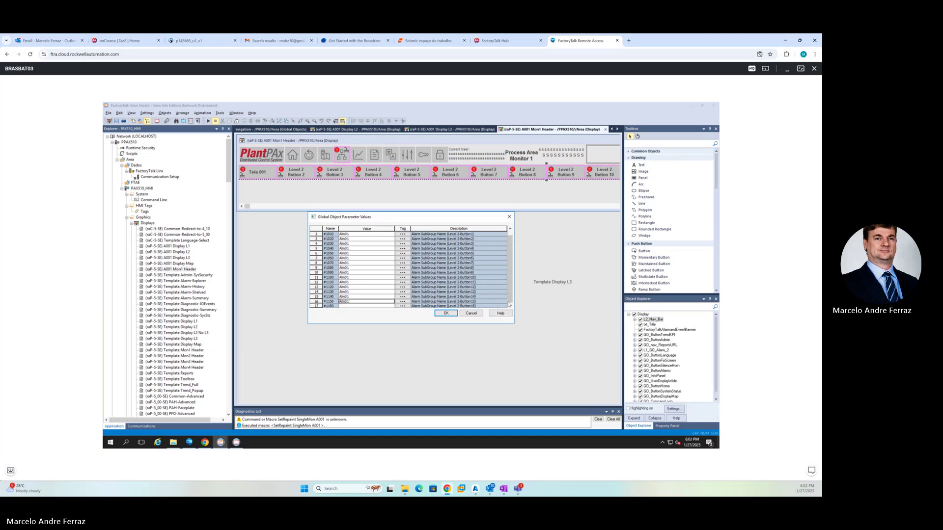
{"action": "left_click", "coordinate": [344, 306]}
{"action": "type", "text": "Alm01"}
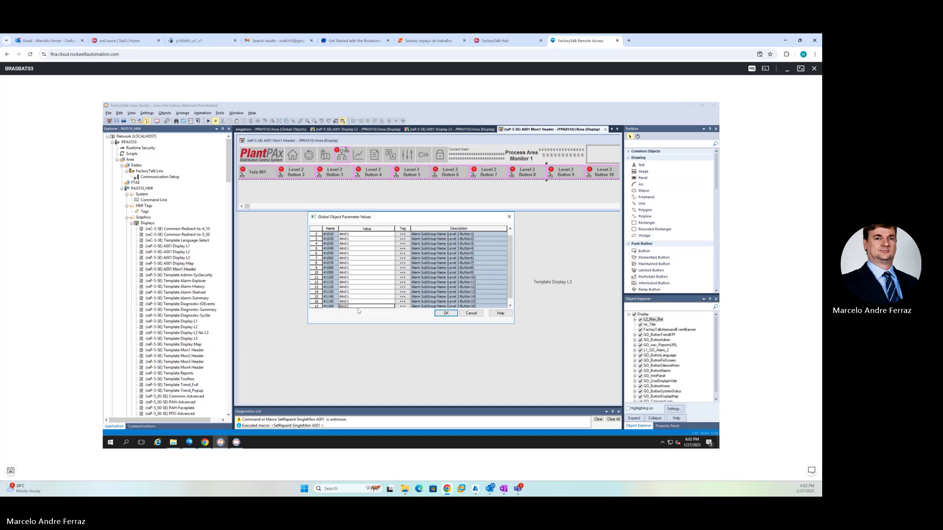
{"action": "left_click", "coordinate": [445, 314]}
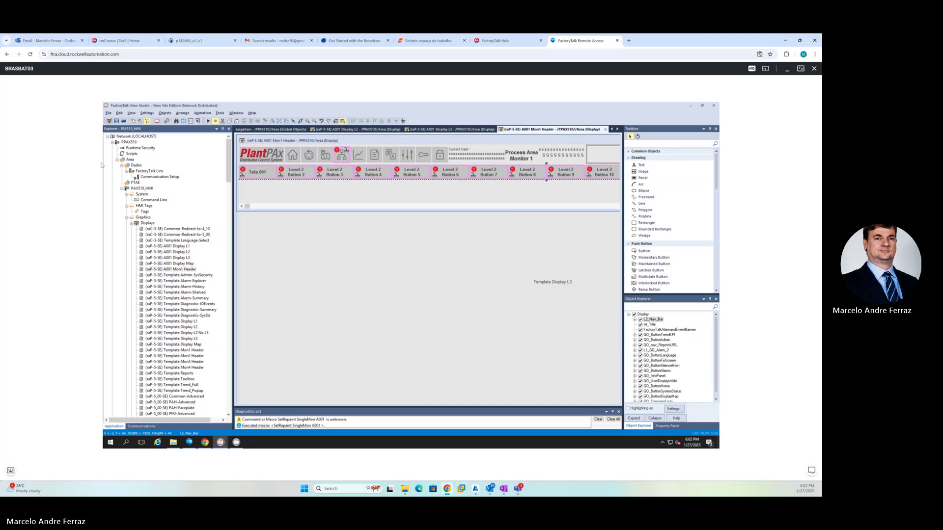
{"action": "key", "text": "ctrl+s"}
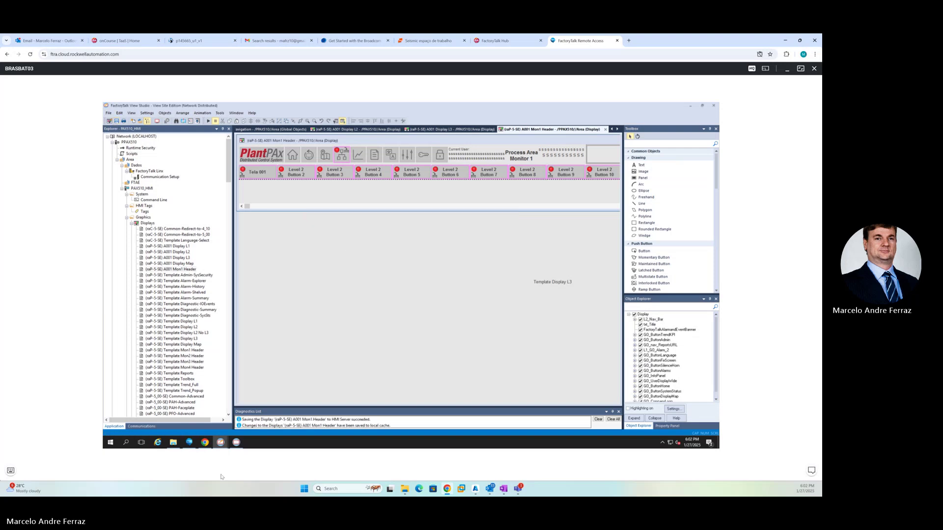
Check the header navigation bar on the home and Tela 001 displays in the running PAX510 client, and return to FactoryTalk View Studio
{"action": "left_click", "coordinate": [237, 442]}
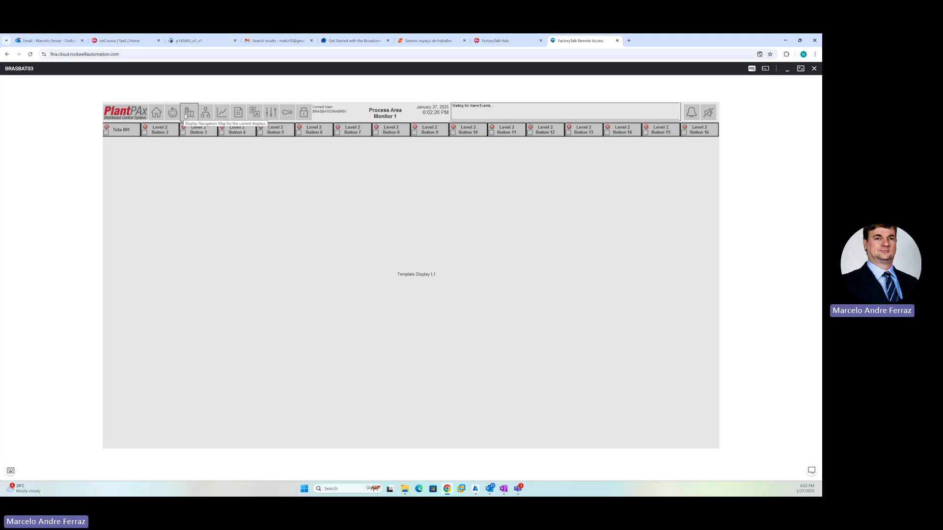
{"action": "left_click", "coordinate": [157, 112]}
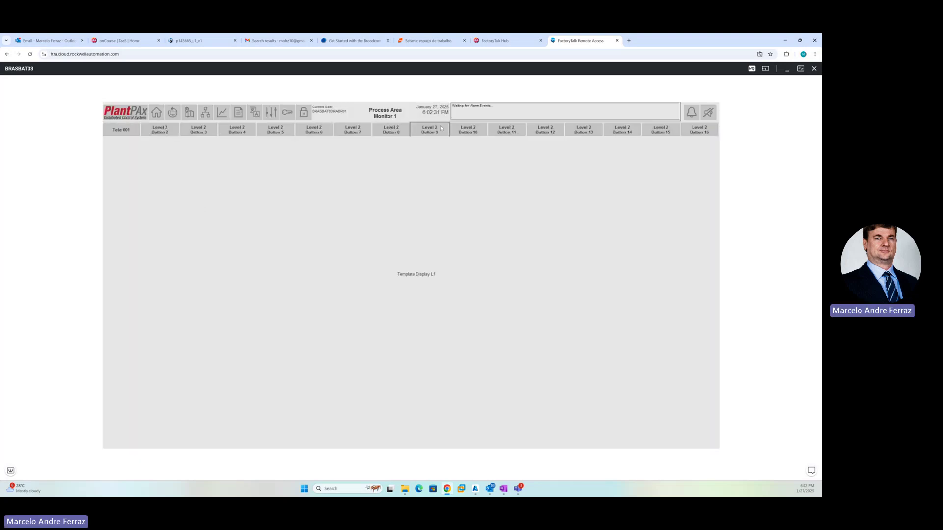
{"action": "left_click", "coordinate": [134, 130]}
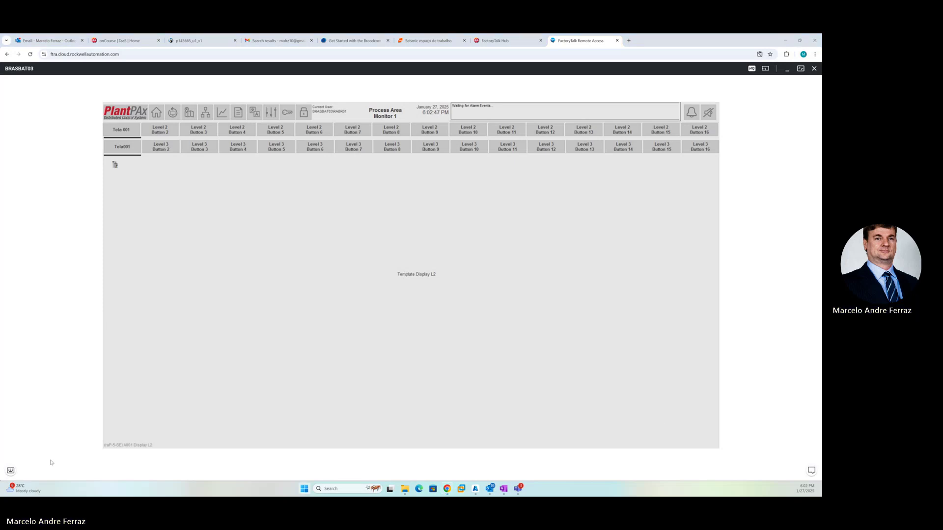
{"action": "left_click", "coordinate": [10, 471]}
{"action": "left_click", "coordinate": [43, 451]}
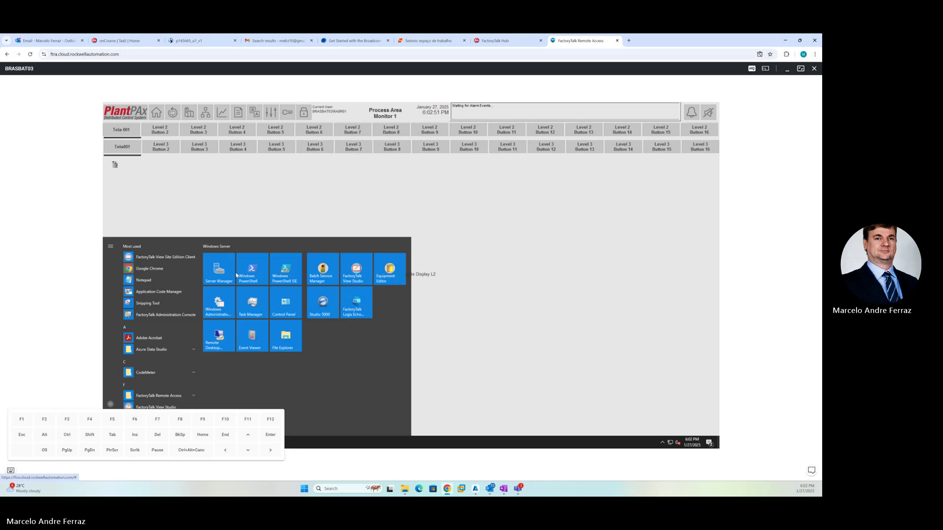
{"action": "left_click", "coordinate": [11, 470]}
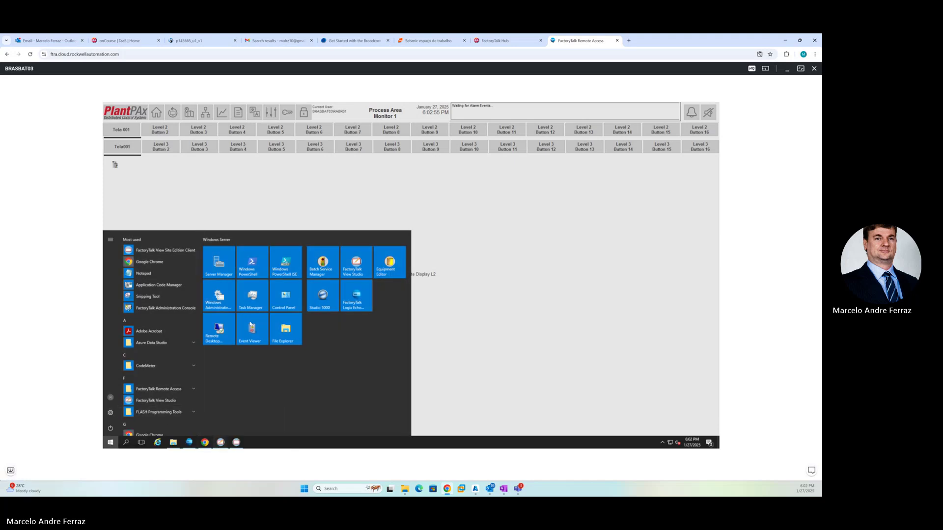
{"action": "mouse_move", "coordinate": [221, 442]}
{"action": "left_click", "coordinate": [203, 413]}
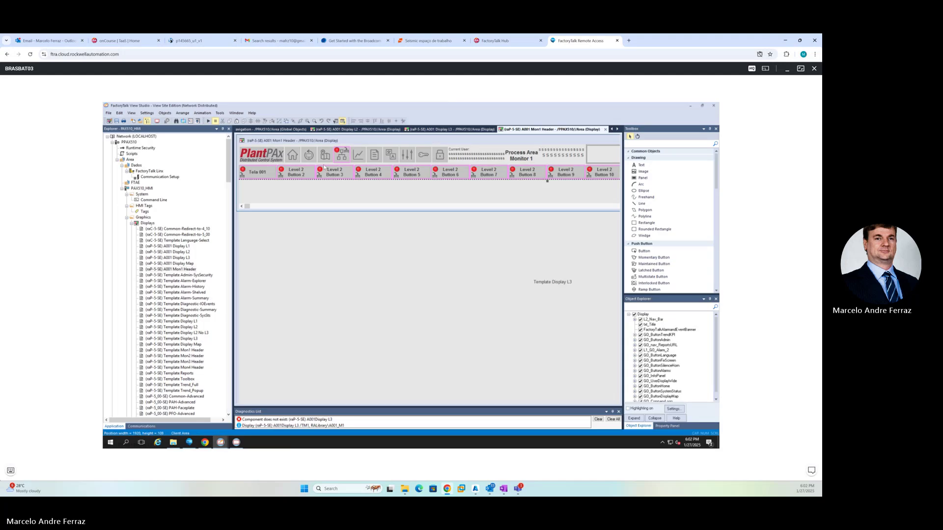
Bring up A001 Display L3 and open the base object of its Level 3 navigation bar for editing
{"action": "left_click", "coordinate": [261, 172]}
{"action": "double_click", "coordinate": [168, 258]}
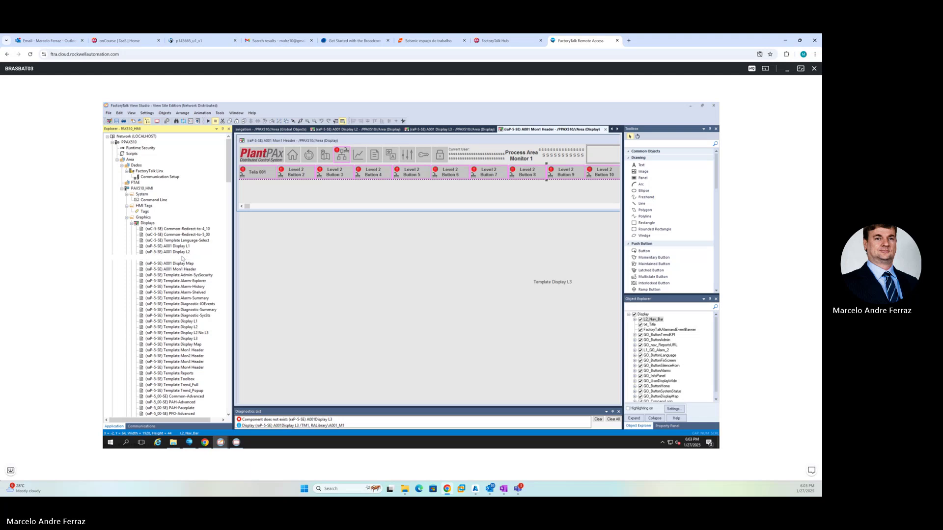
{"action": "right_click", "coordinate": [258, 153]}
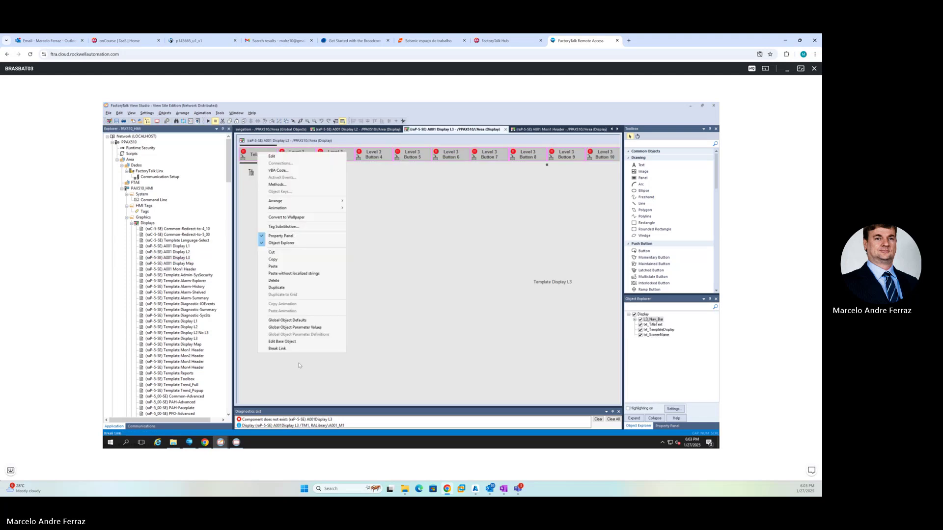
{"action": "left_click", "coordinate": [293, 342]}
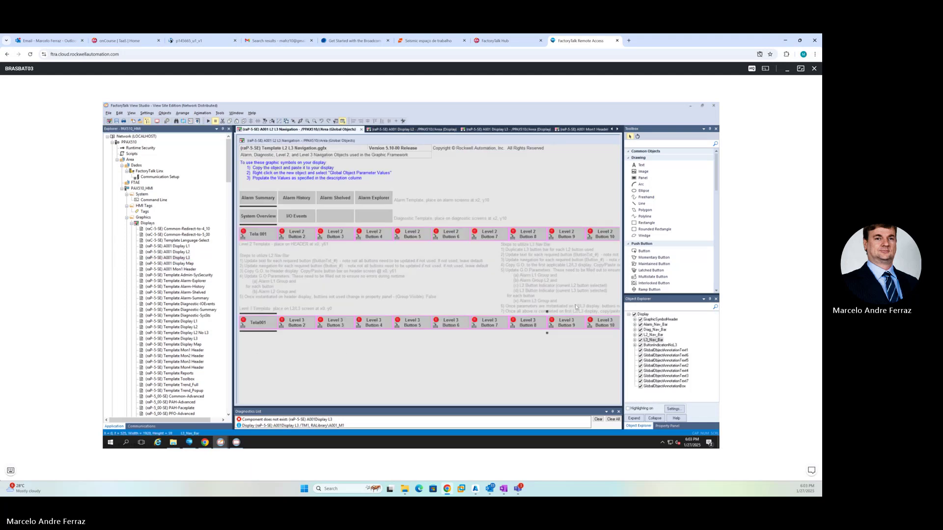
Review the display name in the release action of L3_Button_1 in the L3 navigation bar and accept the button properties
{"action": "left_click", "coordinate": [635, 340]}
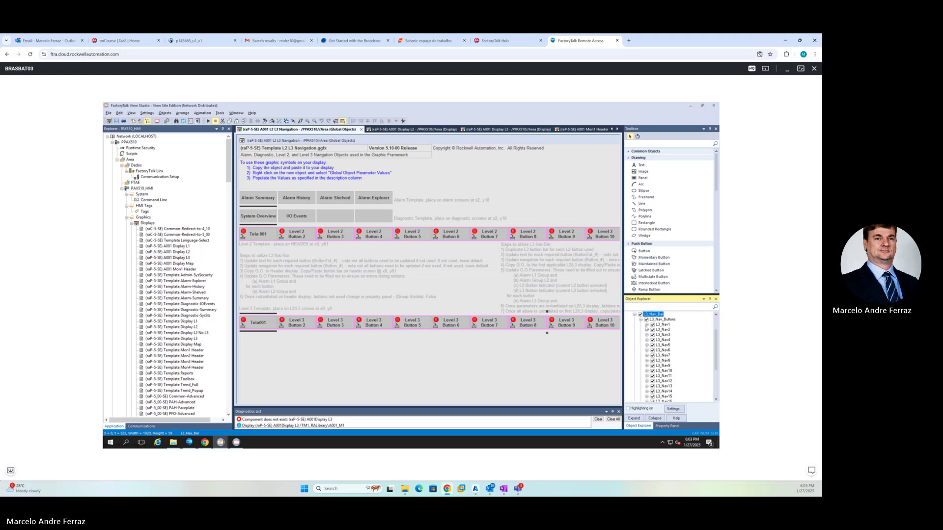
{"action": "left_click", "coordinate": [647, 324]}
{"action": "left_click", "coordinate": [652, 335]}
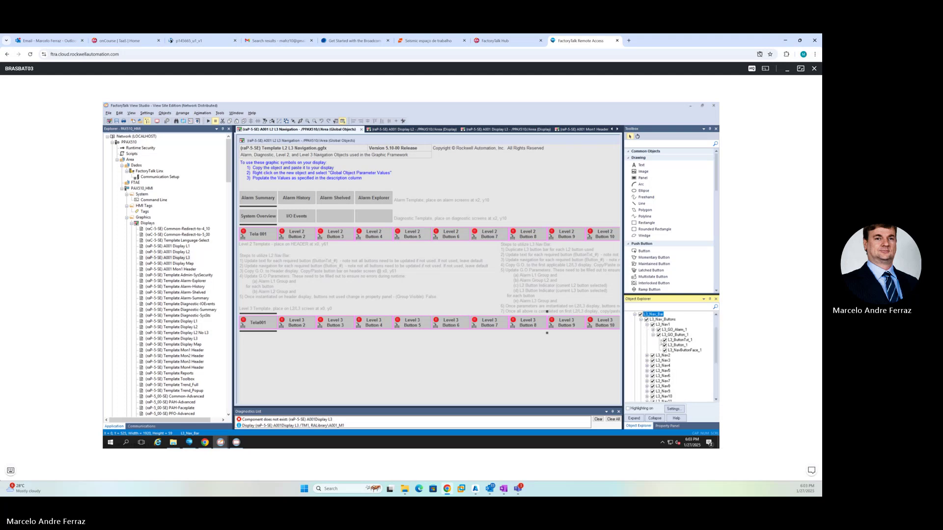
{"action": "double_click", "coordinate": [677, 345]}
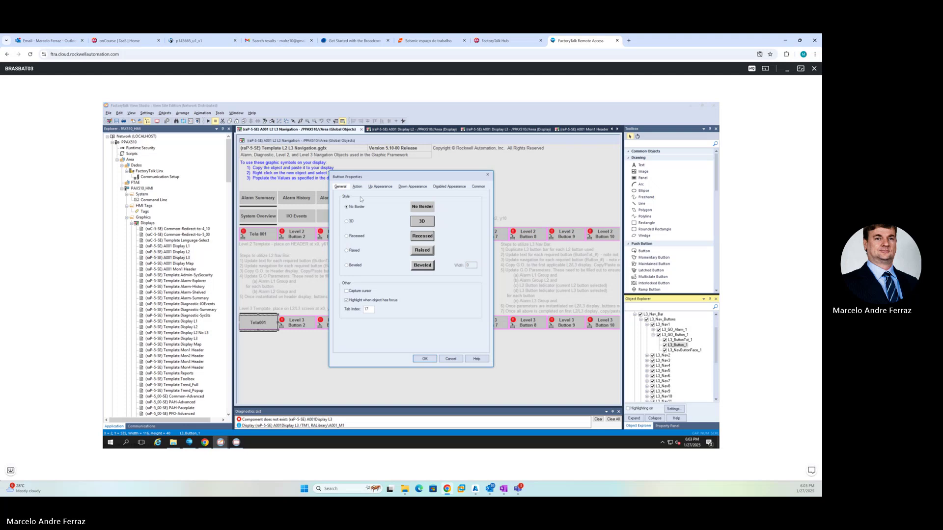
{"action": "left_click", "coordinate": [357, 187]}
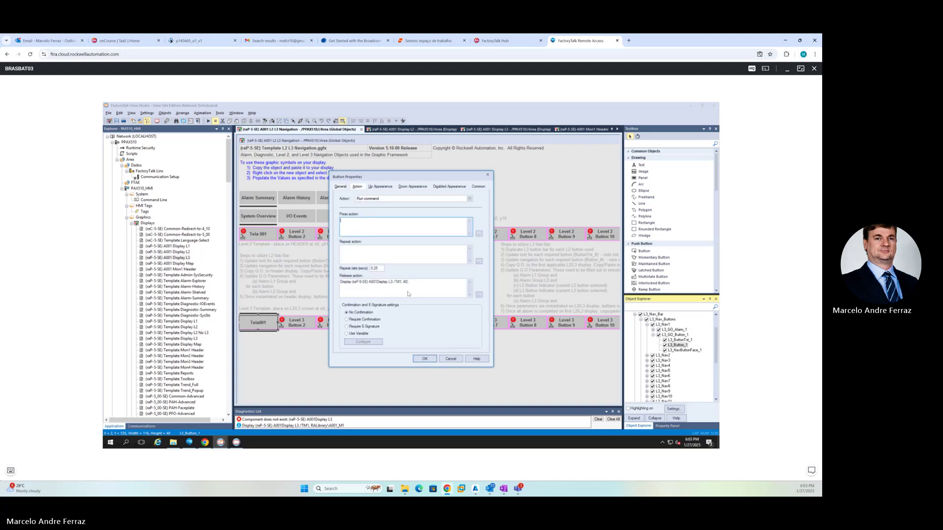
{"action": "left_click", "coordinate": [423, 359]}
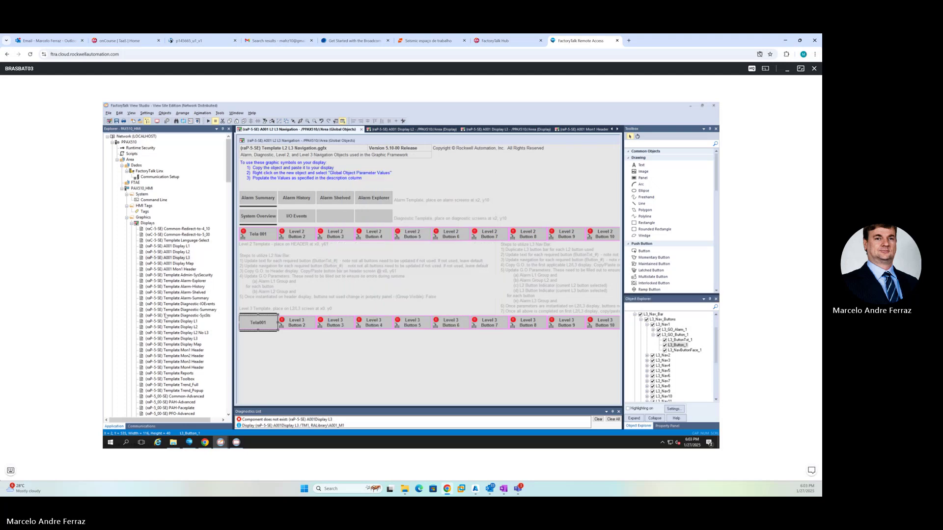
Bring up A001 Display L3 again and close the A001 Display L3, A001 Mon1 Header and A001 Display L2 displays
{"action": "double_click", "coordinate": [187, 258]}
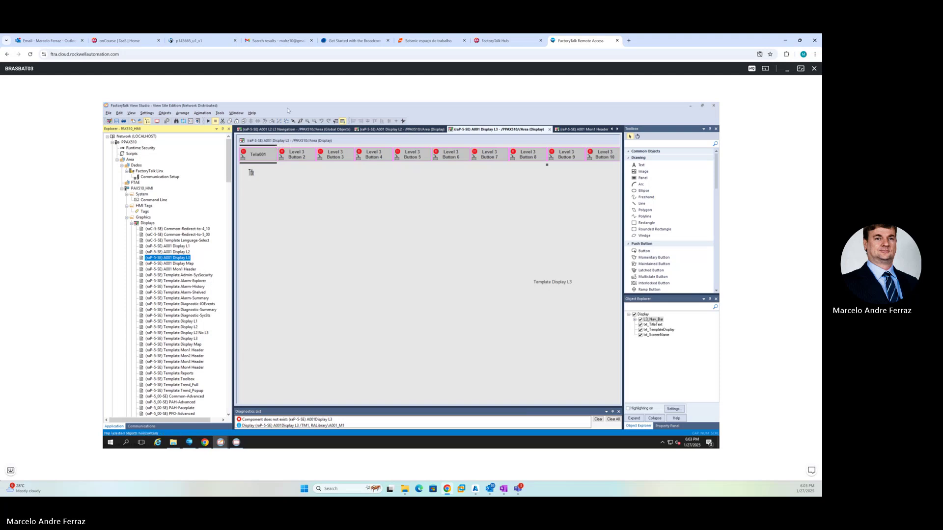
{"action": "left_click", "coordinate": [549, 129]}
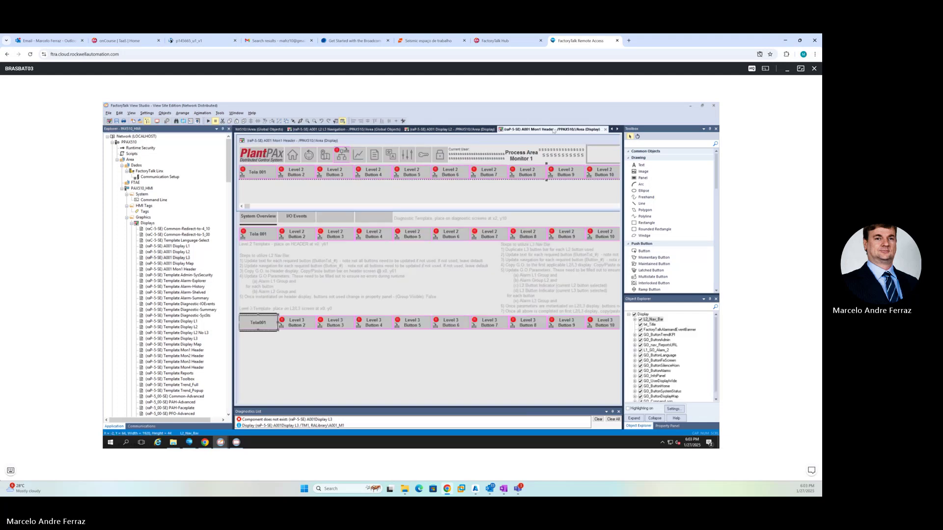
{"action": "left_click", "coordinate": [606, 129]}
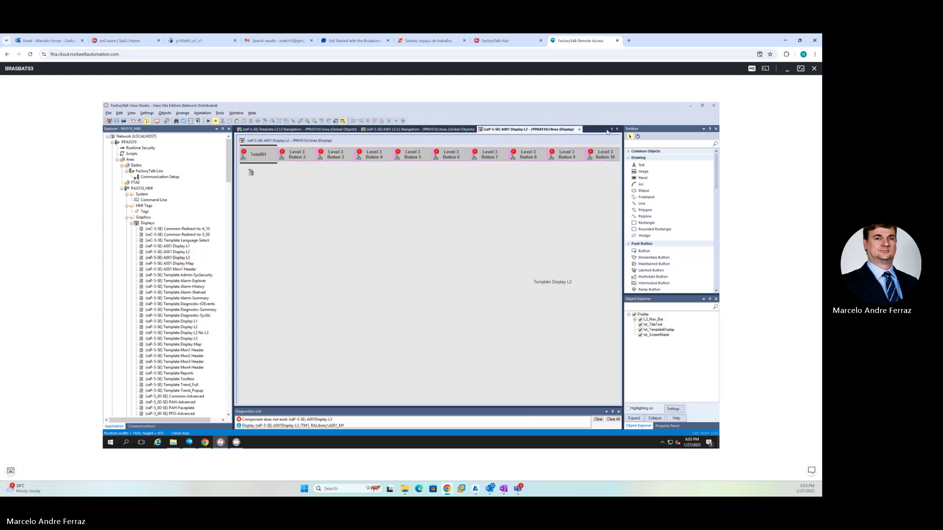
{"action": "left_click", "coordinate": [580, 129]}
Close the A001 L2 L3 Navigation global objects with changes saved, and close Template L2 L3 Navigation without saving
{"action": "left_click", "coordinate": [485, 129]}
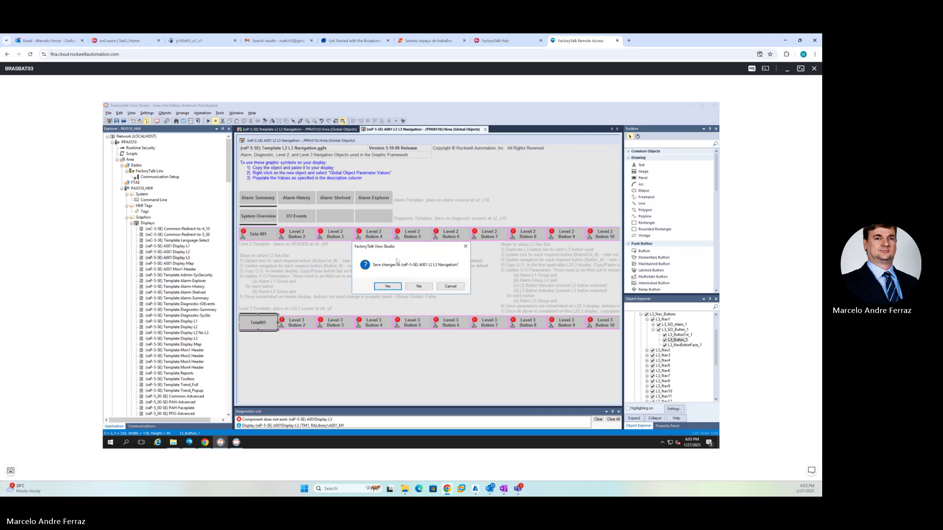
{"action": "left_click", "coordinate": [387, 287]}
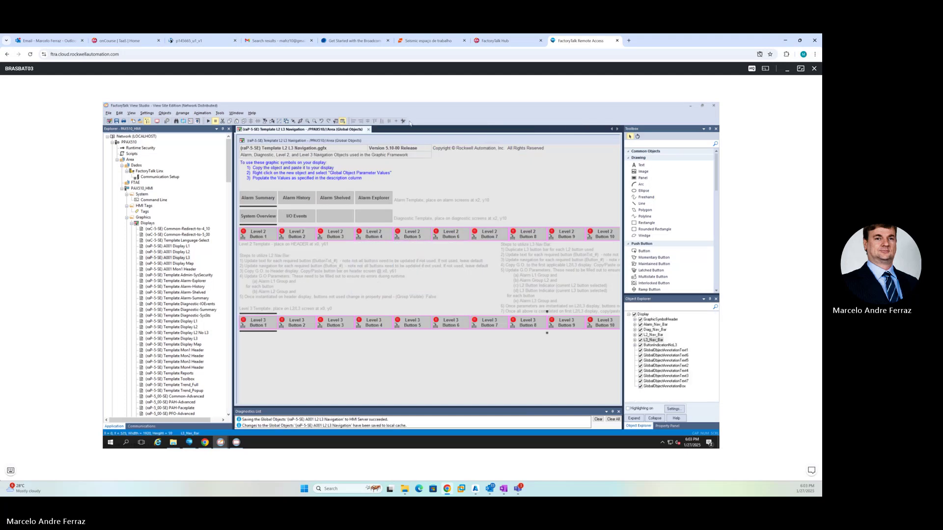
{"action": "left_click", "coordinate": [369, 129]}
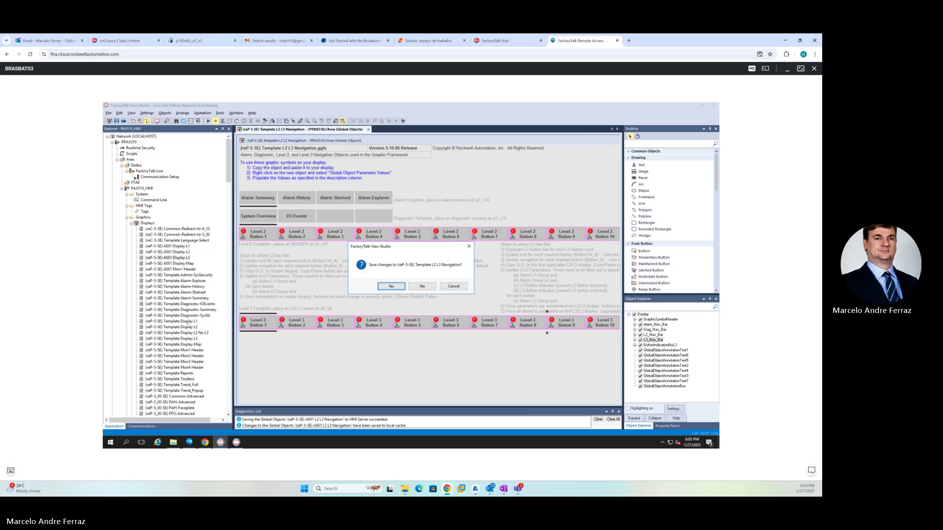
{"action": "left_click", "coordinate": [422, 286]}
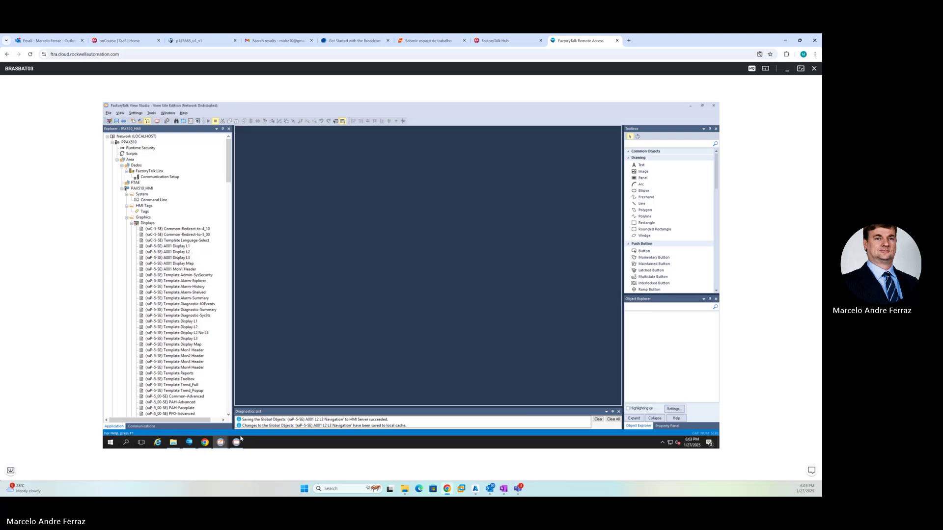
Switch to the running PAX510 client and test the level 2 and level 3 Tela 001 navigation buttons
{"action": "left_click", "coordinate": [237, 442]}
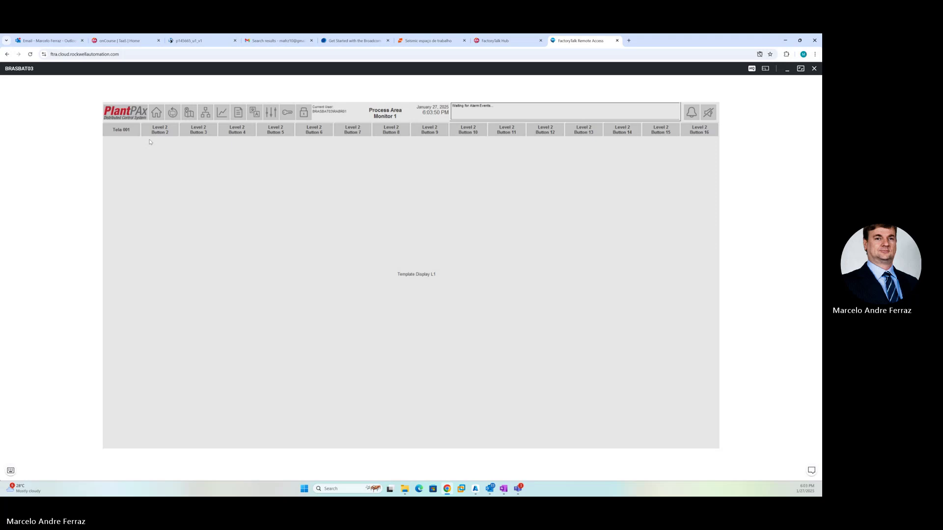
{"action": "left_click", "coordinate": [131, 132]}
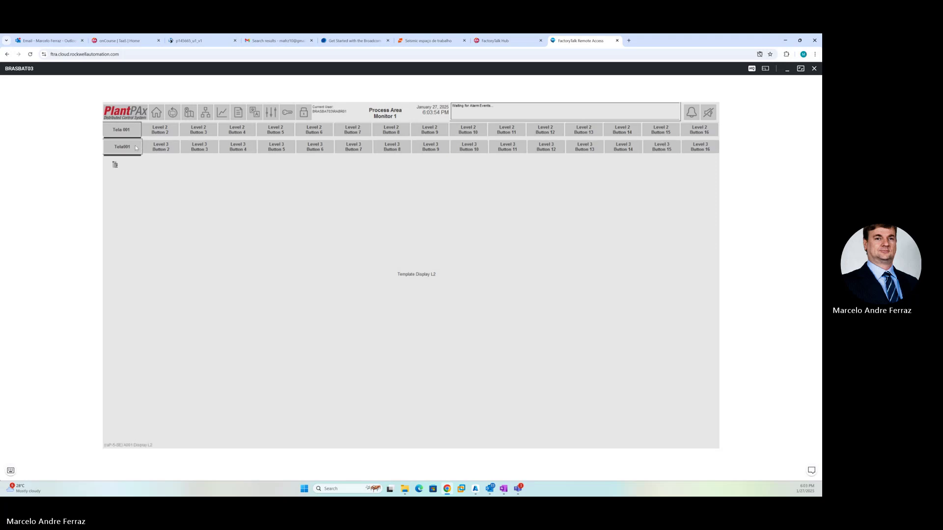
{"action": "left_click", "coordinate": [136, 148]}
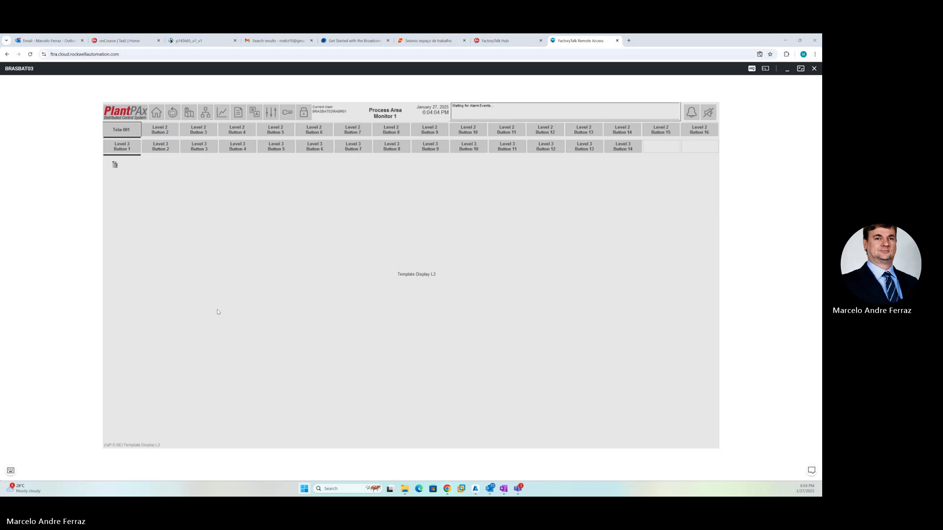
Switch back to FactoryTalk View Studio, open A001 Display L2, and open the base object of its Level 3 navigation bar for editing
{"action": "left_click", "coordinate": [11, 470]}
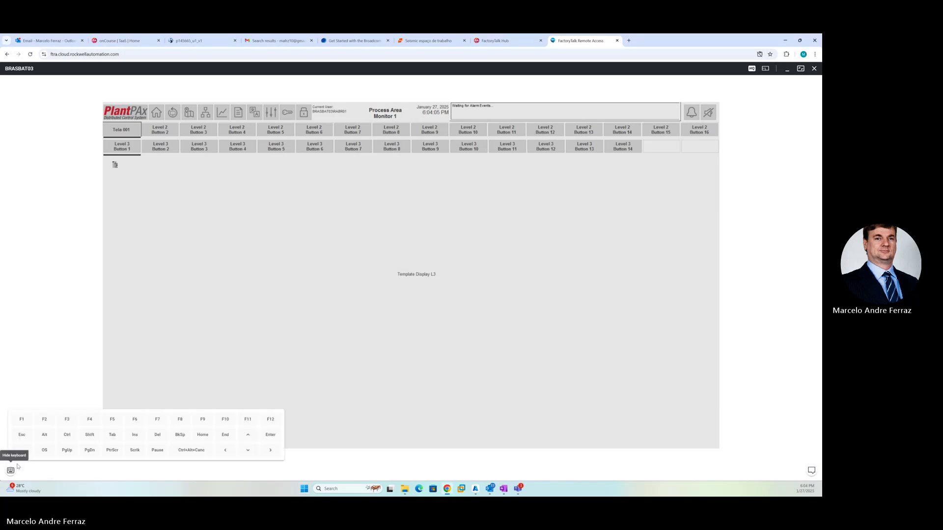
{"action": "left_click", "coordinate": [44, 449]}
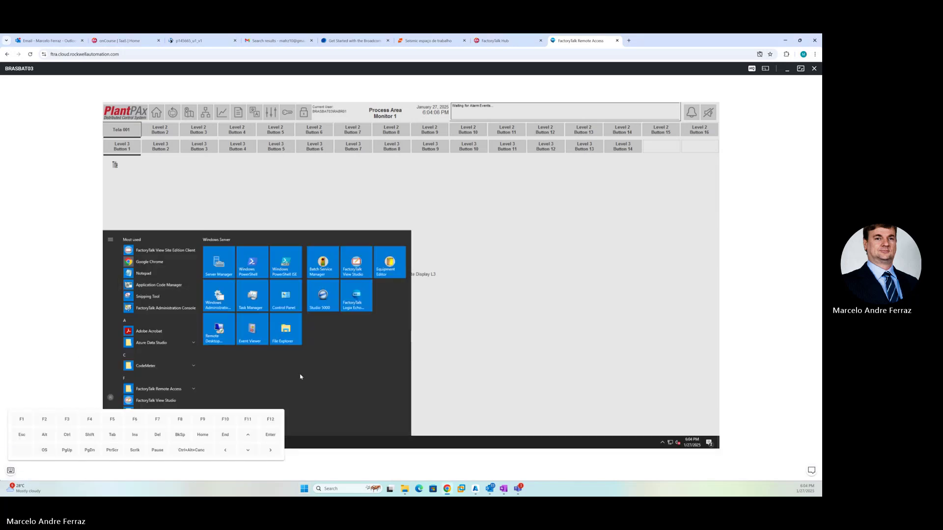
{"action": "left_click", "coordinate": [11, 471]}
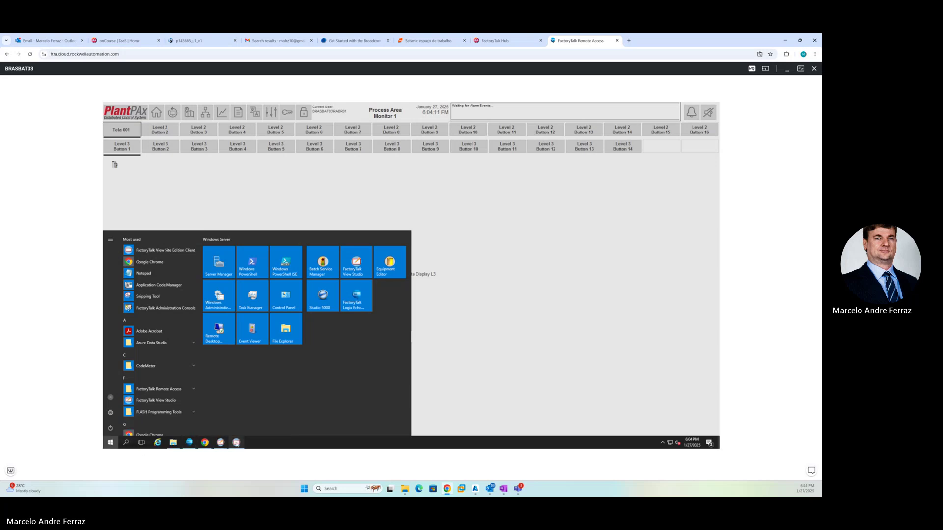
{"action": "mouse_move", "coordinate": [220, 442]}
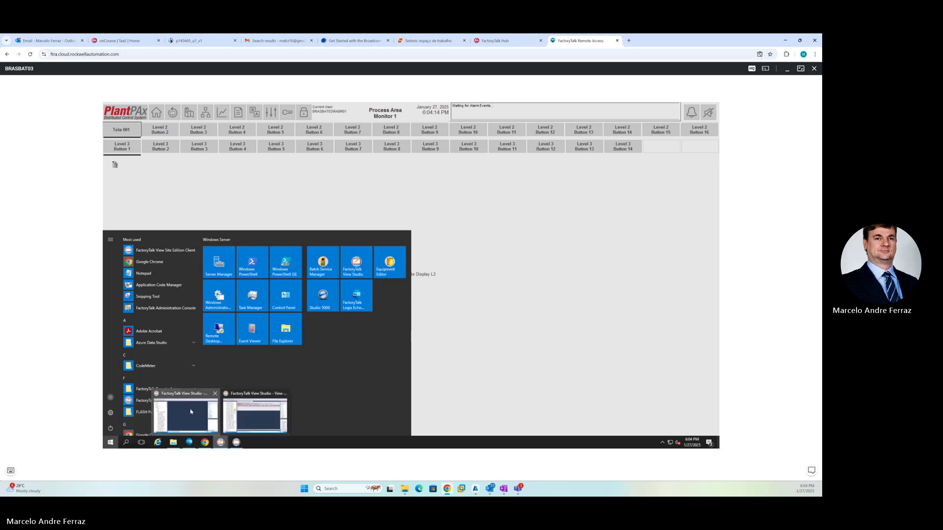
{"action": "left_click", "coordinate": [253, 415]}
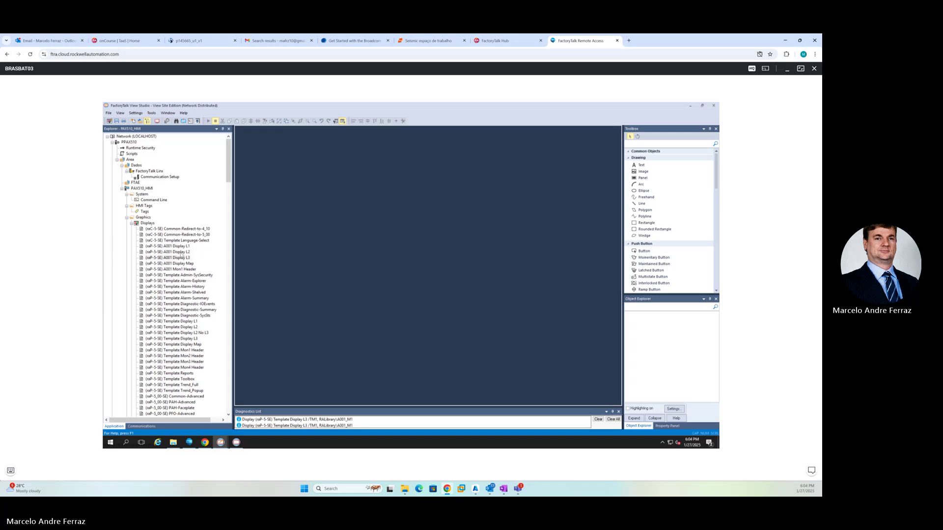
{"action": "left_click", "coordinate": [182, 253]}
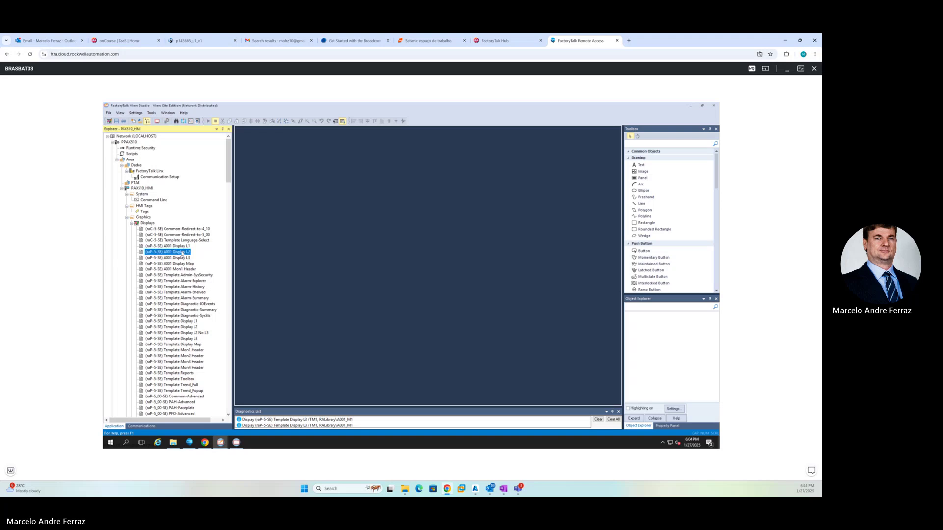
{"action": "right_click", "coordinate": [261, 159]}
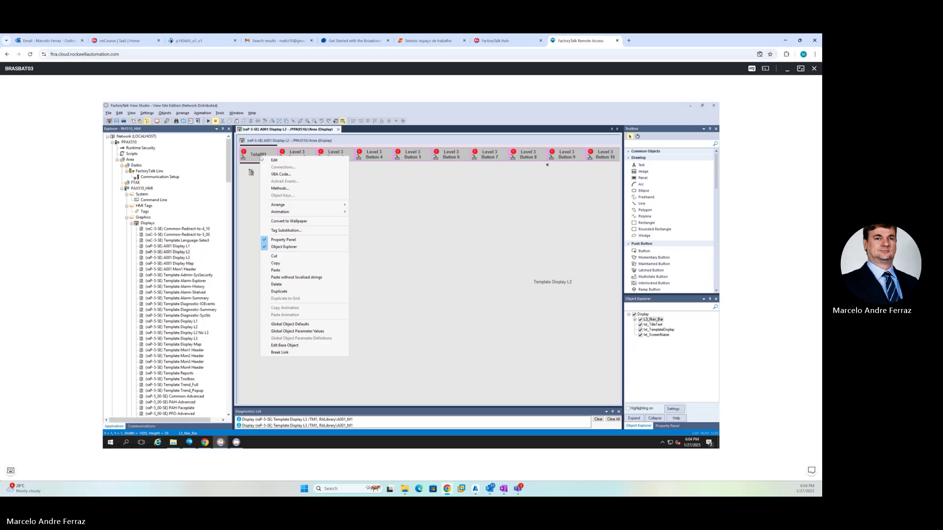
{"action": "left_click", "coordinate": [294, 346]}
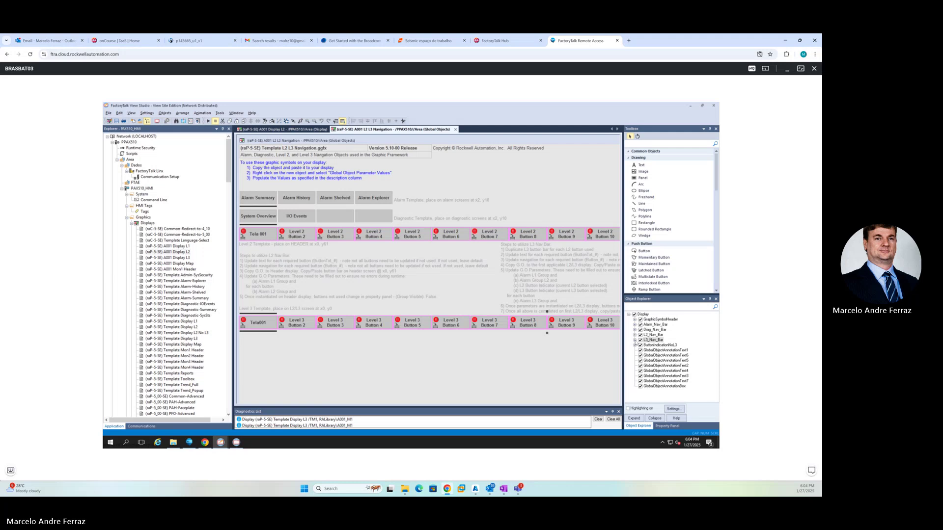
Correct the display name in the release action of L3_Button_1 to (raP-5-SE) A001 Display L3 and save the navigation global objects
{"action": "left_click", "coordinate": [635, 340]}
{"action": "left_click", "coordinate": [641, 345]}
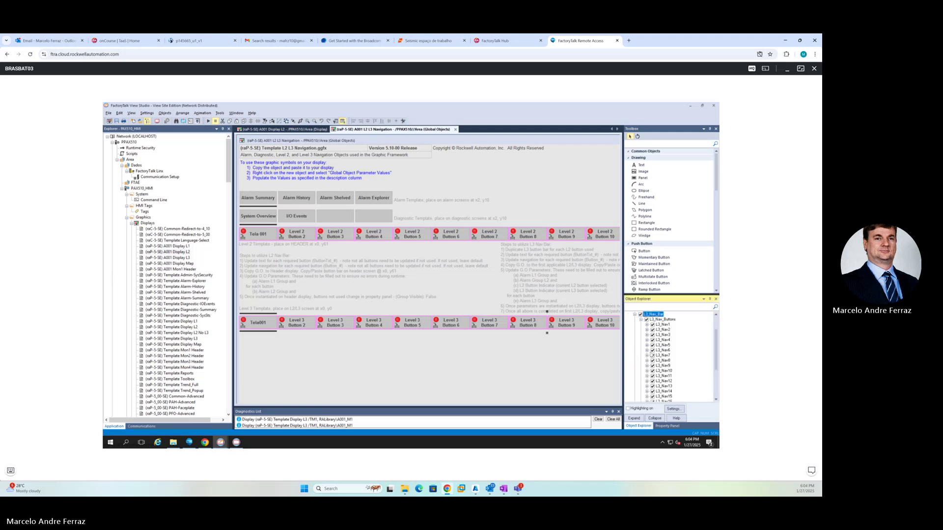
{"action": "left_click", "coordinate": [647, 324]}
{"action": "left_click", "coordinate": [654, 334]}
{"action": "double_click", "coordinate": [678, 345]}
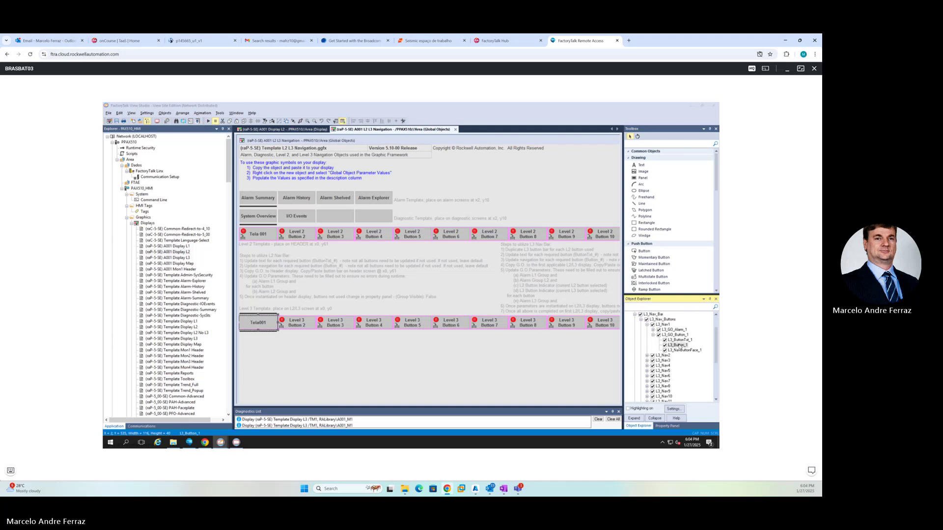
{"action": "left_click", "coordinate": [357, 187]}
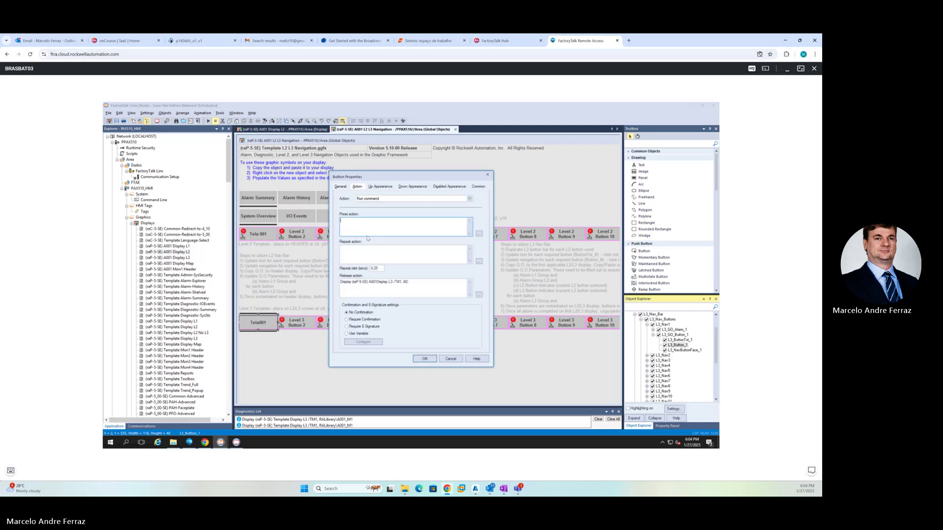
{"action": "left_click", "coordinate": [388, 283]}
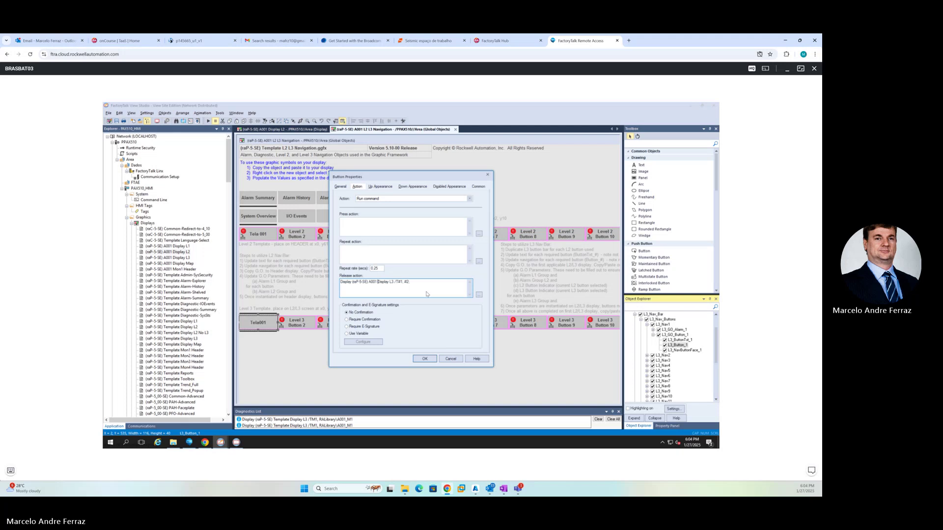
{"action": "left_click", "coordinate": [425, 359]}
{"action": "left_click", "coordinate": [117, 122]}
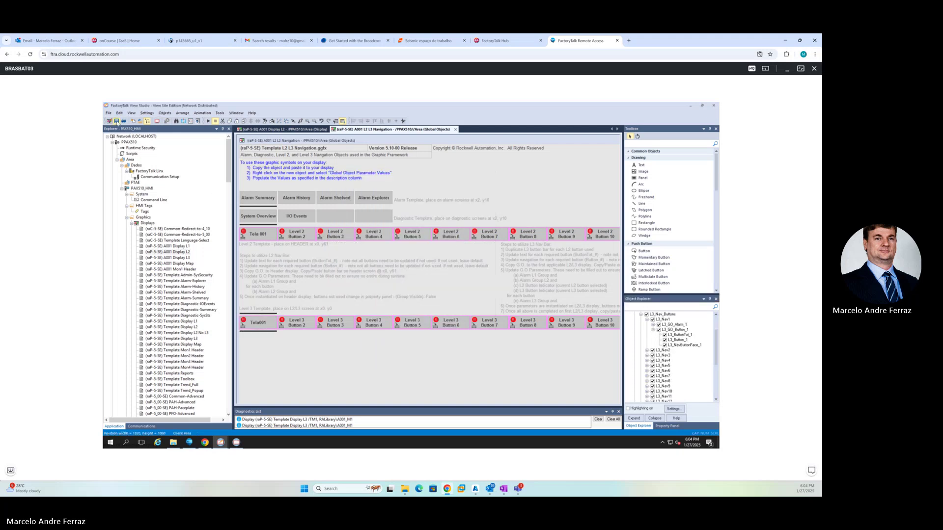
Retest the Tela 001 navigation through to the level 3 display in the running client, and return to FactoryTalk View Studio
{"action": "left_click", "coordinate": [236, 443]}
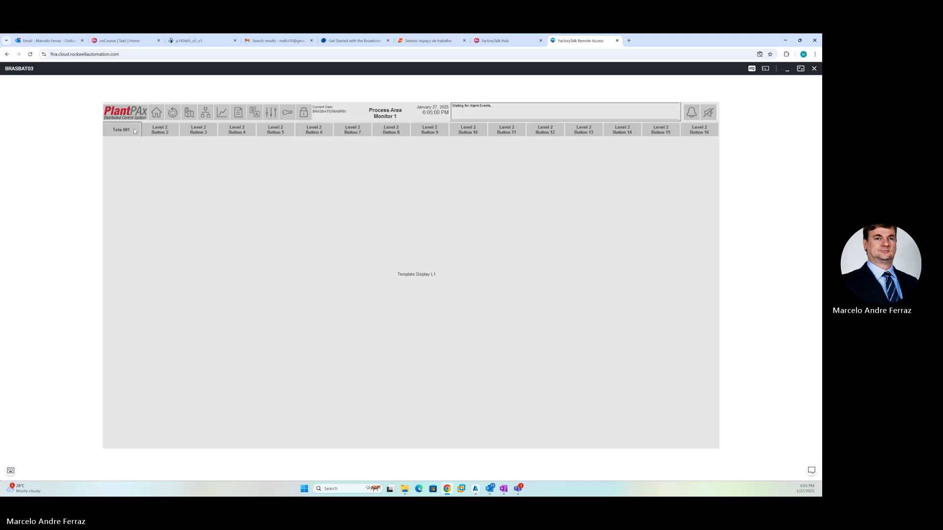
{"action": "left_click", "coordinate": [136, 130]}
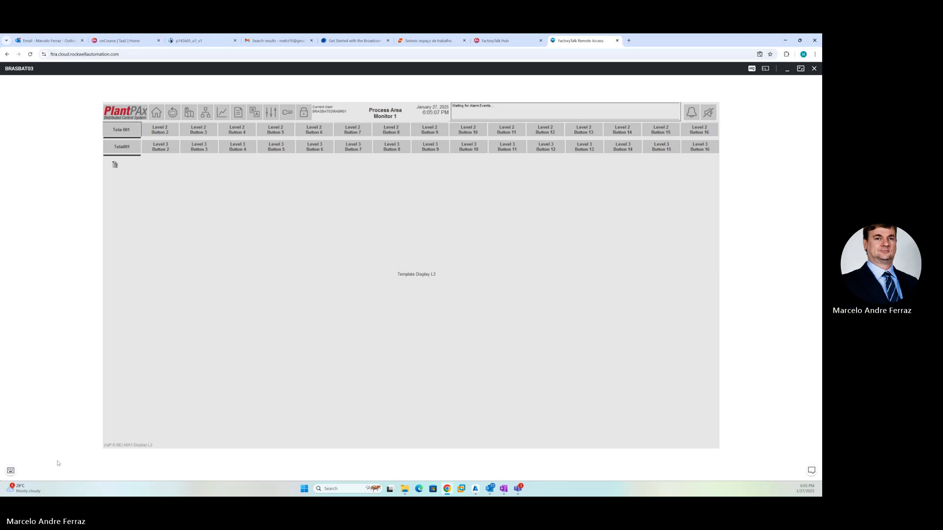
{"action": "left_click", "coordinate": [10, 471]}
{"action": "left_click", "coordinate": [46, 451]}
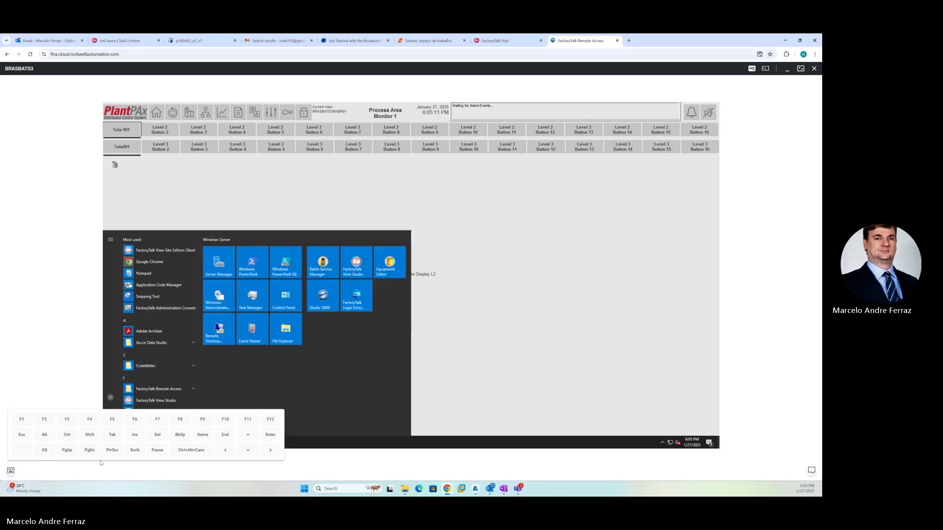
{"action": "left_click", "coordinate": [10, 471]}
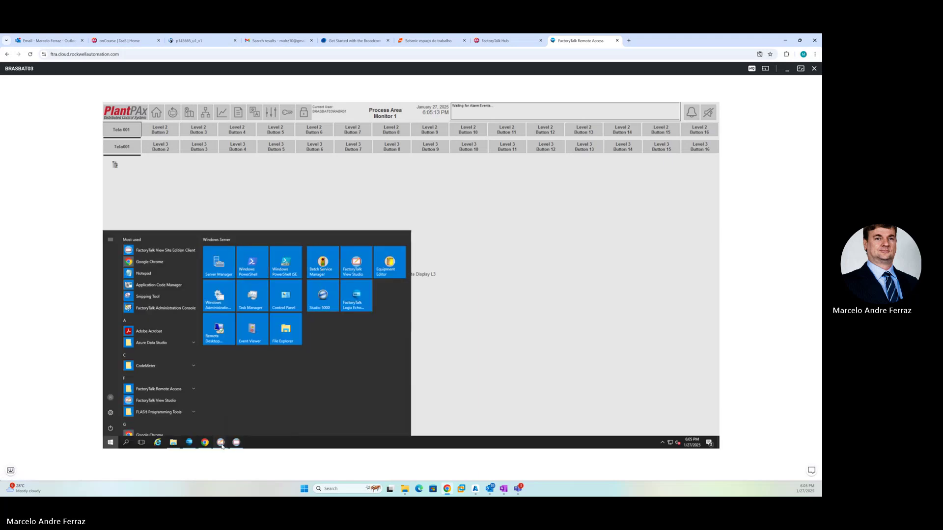
{"action": "left_click", "coordinate": [220, 442]}
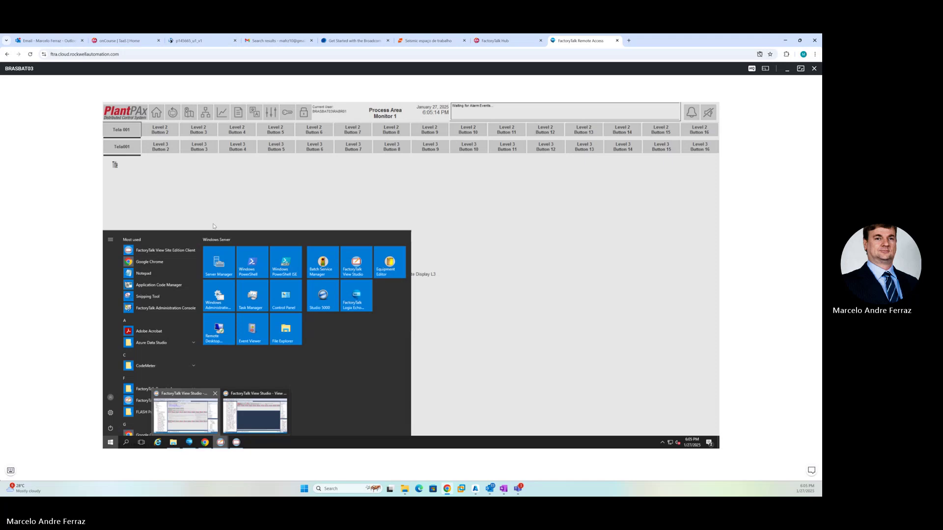
Open A001 Display L3 and change its central text to "A001 Display L3"
{"action": "double_click", "coordinate": [182, 258]}
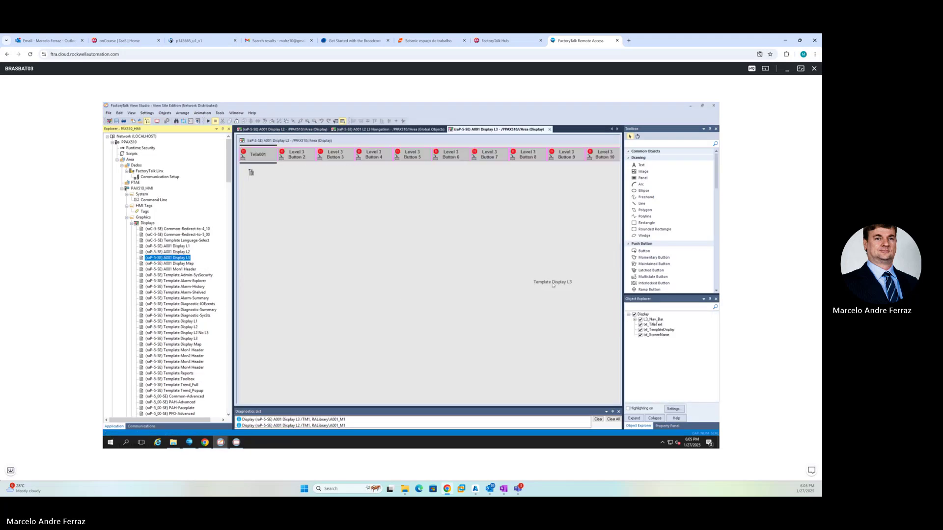
{"action": "double_click", "coordinate": [553, 283]}
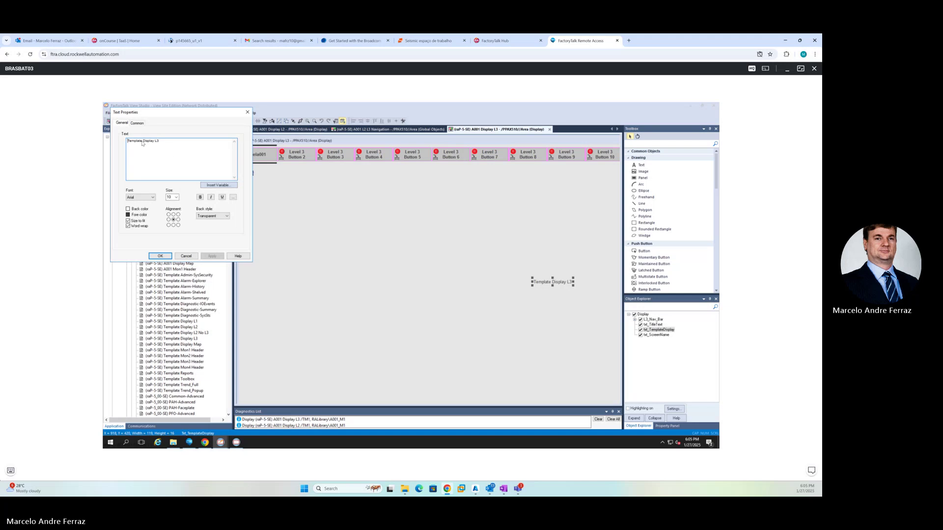
{"action": "left_click_drag", "start_coordinate": [143, 142], "coordinate": [118, 139]}
{"action": "type", "text": "A001"}
{"action": "left_click", "coordinate": [156, 256]}
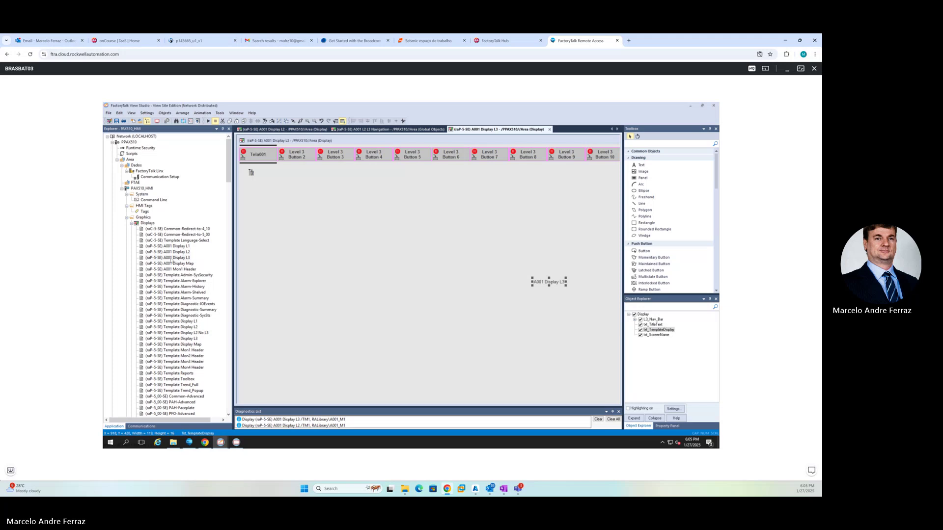
Bring up A001 Display L2 and change its central text to "A001 Display L2"
{"action": "double_click", "coordinate": [174, 253]}
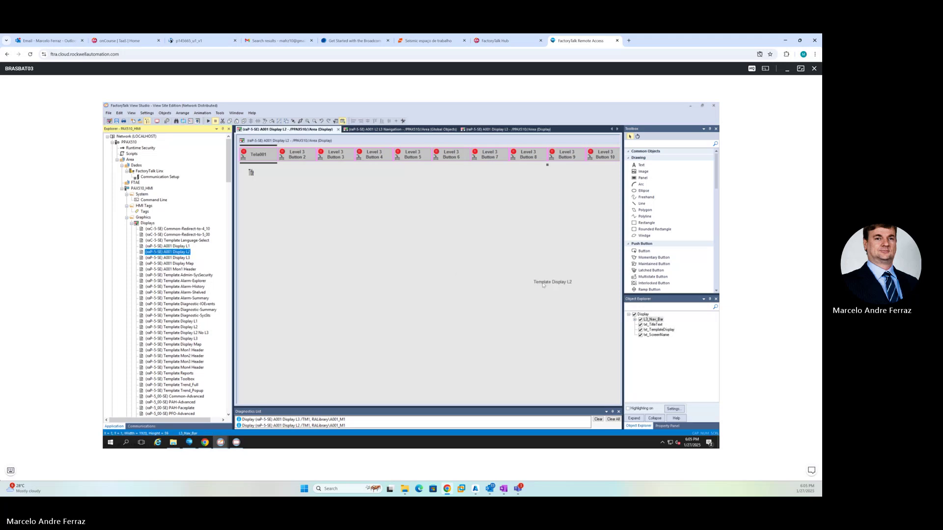
{"action": "double_click", "coordinate": [543, 284]}
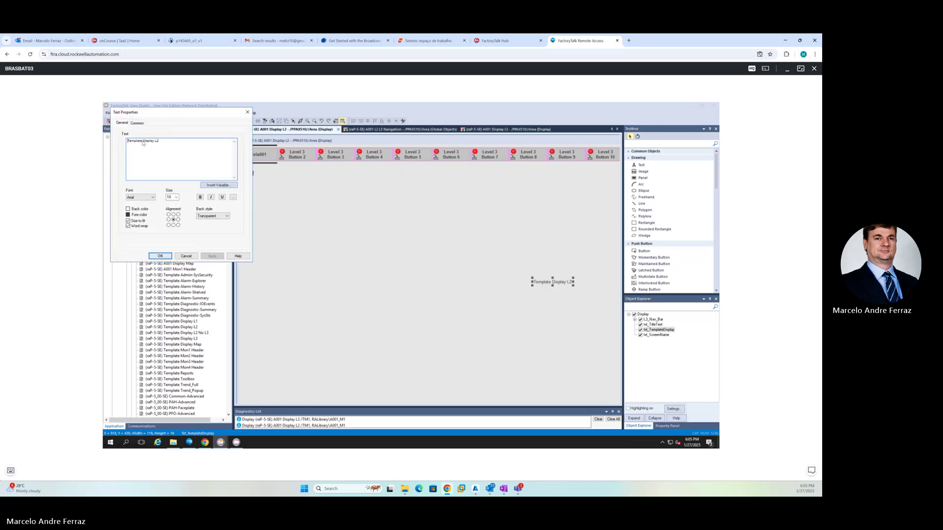
{"action": "double_click", "coordinate": [142, 142]}
{"action": "type", "text": "A001"}
{"action": "left_click", "coordinate": [160, 256]}
Open A001 Display L1 and change its central text to "A001 Display L1"
{"action": "double_click", "coordinate": [178, 246]}
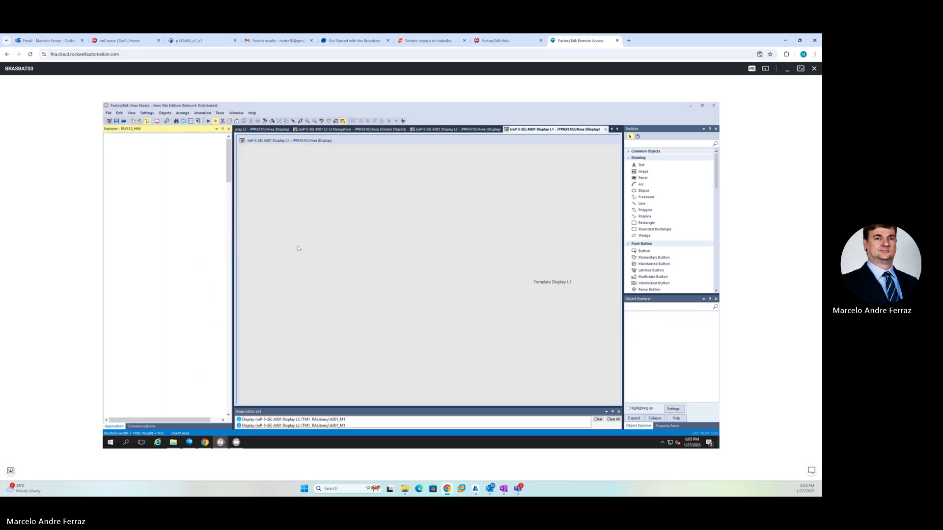
{"action": "double_click", "coordinate": [556, 283]}
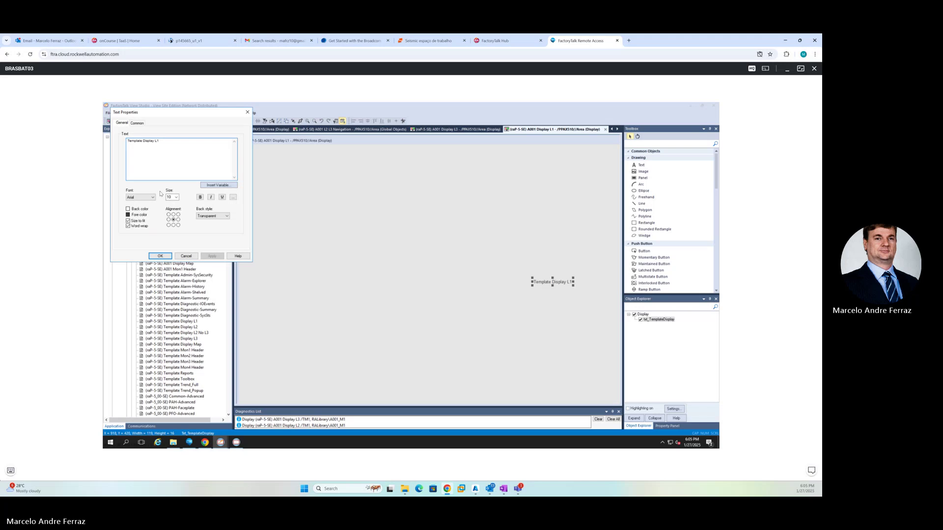
{"action": "left_click_drag", "start_coordinate": [141, 143], "coordinate": [116, 139]}
{"action": "type", "text": "A001"}
{"action": "left_click", "coordinate": [160, 255]}
Close the A001 L1, L3 and L2 displays with their changes saved, along with the A001 L2 L3 Navigation global objects
{"action": "left_click", "coordinate": [605, 130]}
{"action": "key", "text": "Return"}
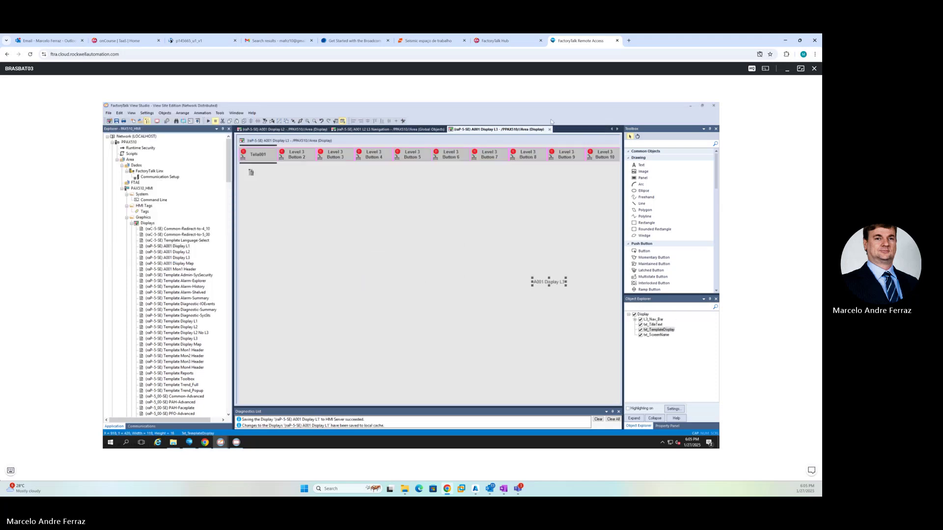
{"action": "left_click", "coordinate": [550, 130]}
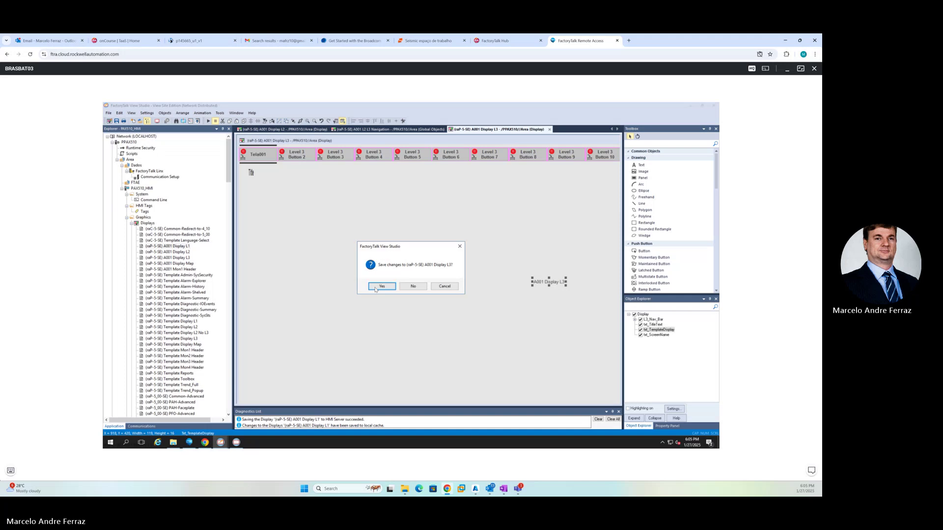
{"action": "key", "text": "Return"}
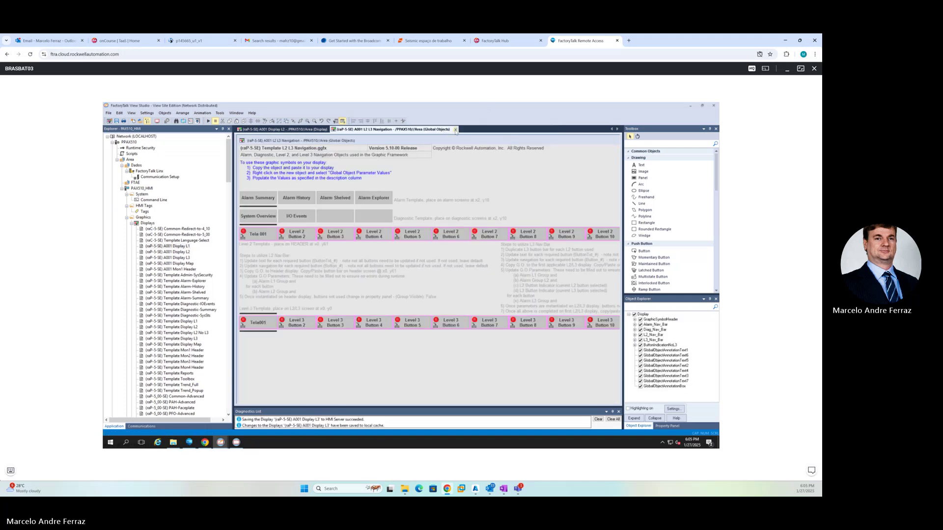
{"action": "left_click", "coordinate": [338, 129]}
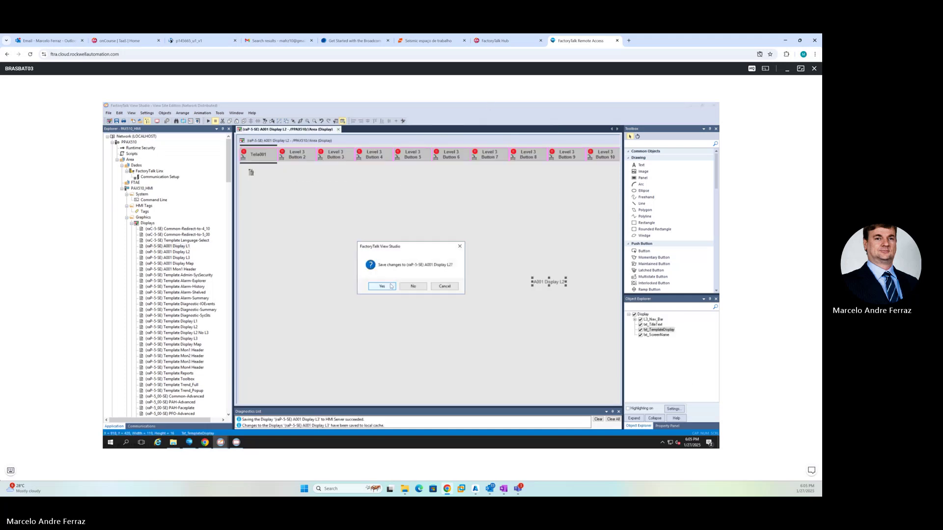
{"action": "left_click", "coordinate": [385, 287]}
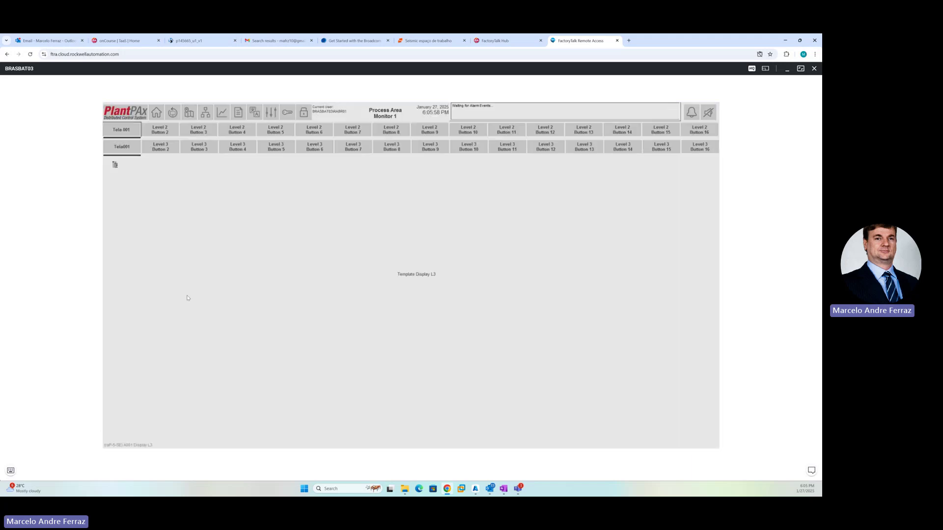
Navigate through the A001 L1, L2 and L3 displays in the client to check their central texts
{"action": "left_click", "coordinate": [153, 120]}
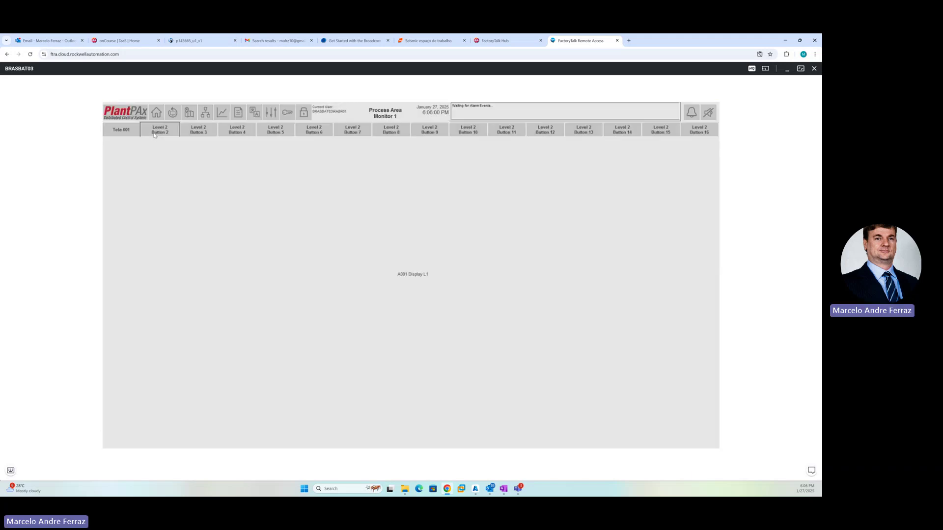
{"action": "left_click", "coordinate": [122, 130]}
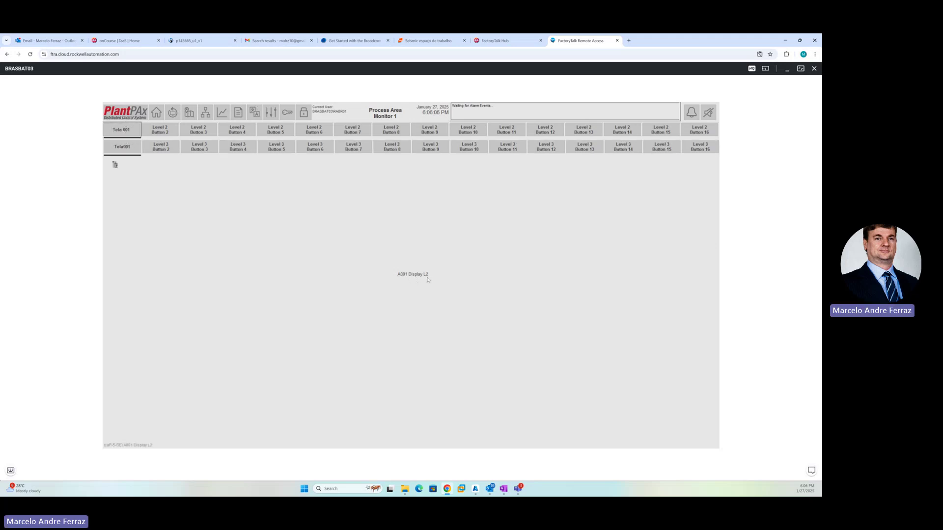
{"action": "left_click", "coordinate": [122, 147]}
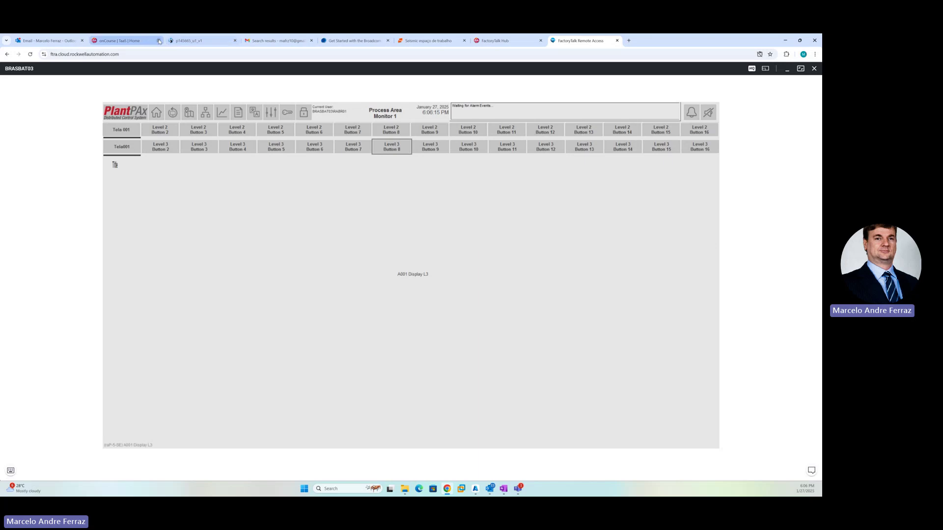
Switch to the onCourse portal, close the open reservation and bring up the virtual machines of the Chemical industry demo reservation
{"action": "left_click", "coordinate": [120, 41]}
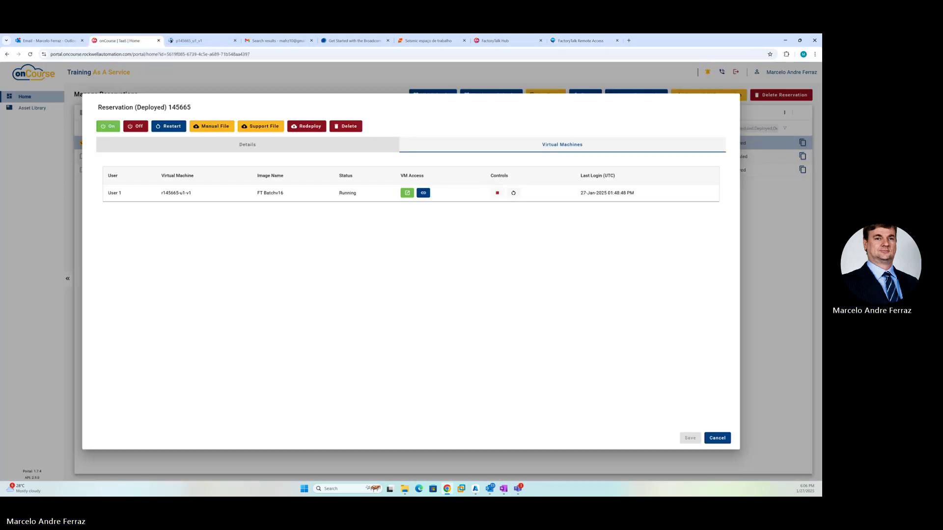
{"action": "left_click", "coordinate": [717, 438]}
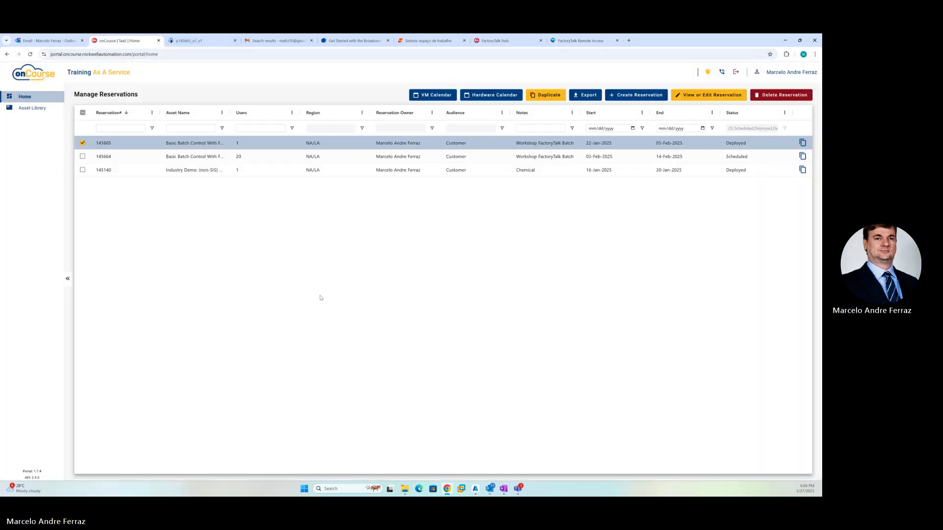
{"action": "left_click", "coordinate": [177, 170]}
{"action": "left_click", "coordinate": [83, 143]}
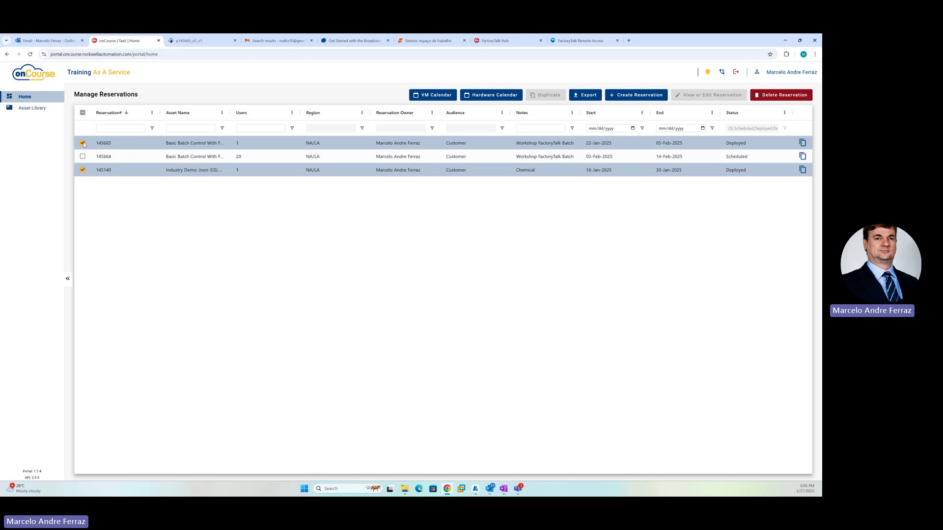
{"action": "double_click", "coordinate": [396, 174]}
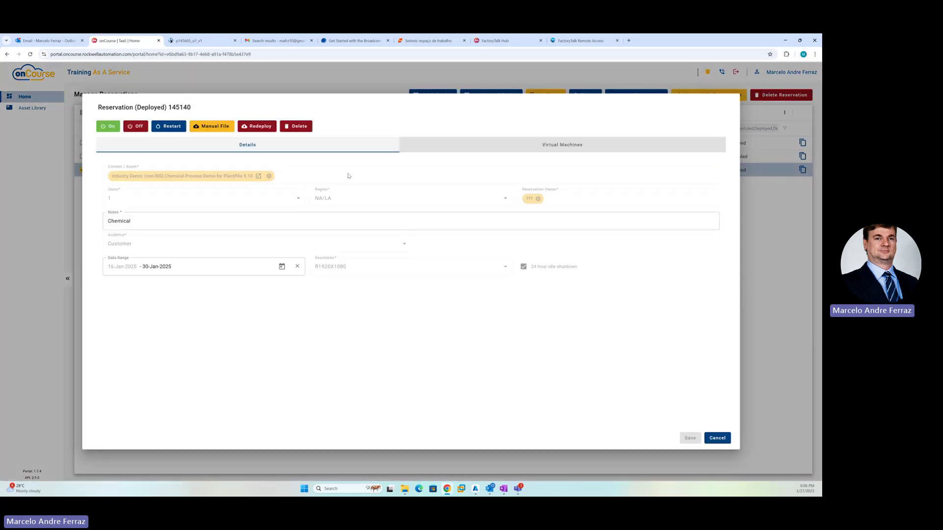
{"action": "left_click", "coordinate": [450, 147]}
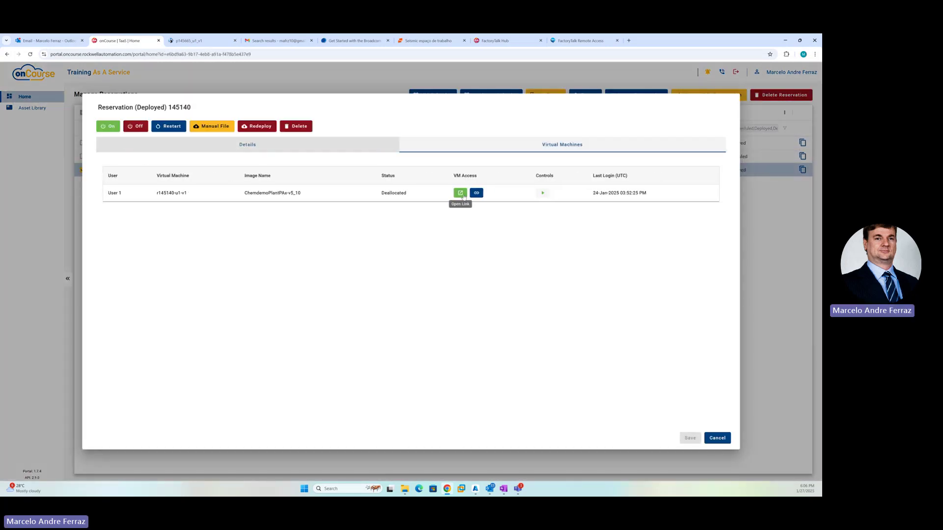
Start the ChemdemoPlantPAx-v5_10 virtual machine and open its access link
{"action": "left_click", "coordinate": [543, 194]}
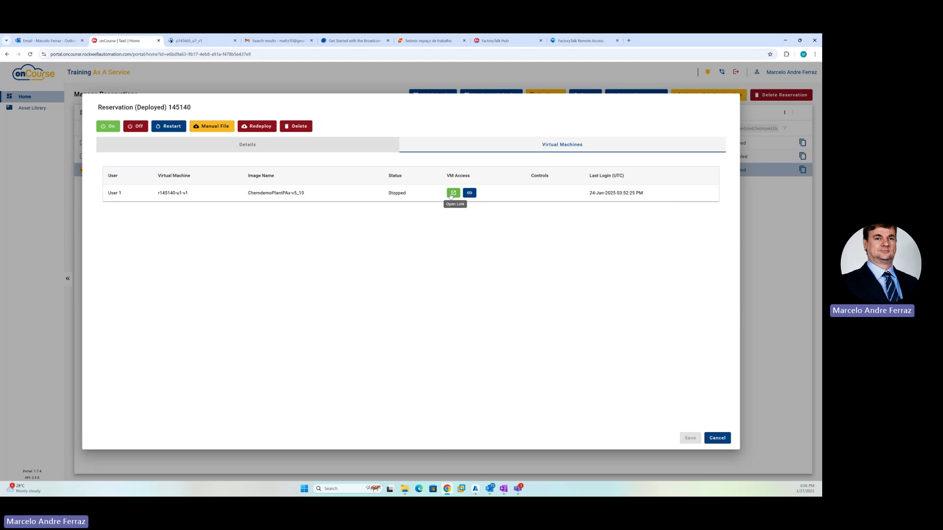
{"action": "left_click", "coordinate": [452, 193]}
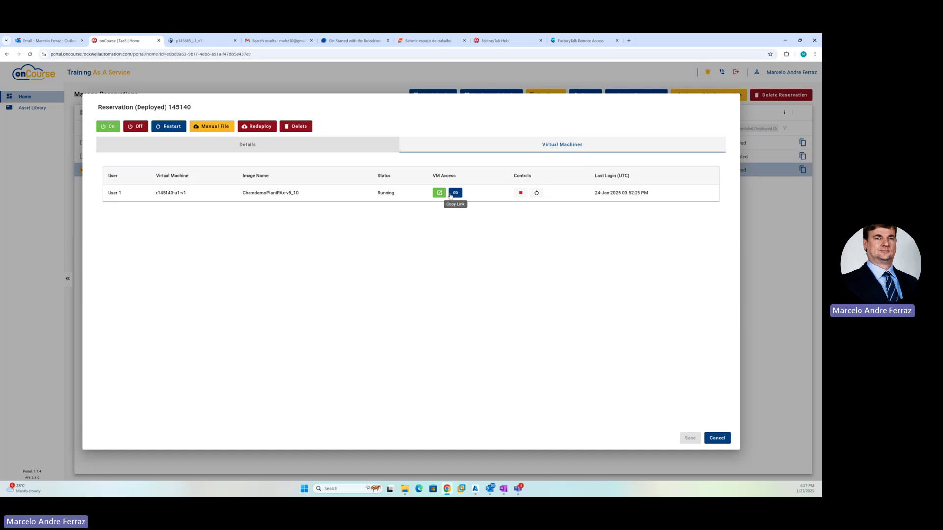
{"action": "left_click", "coordinate": [439, 195]}
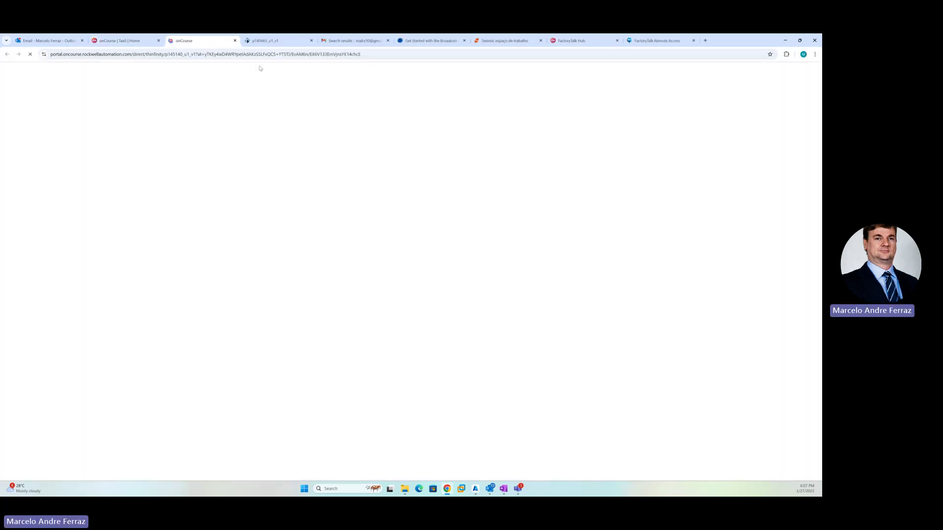
Switch back to the FactoryTalk Remote Access session and revisit the Tela 001 display navigation
{"action": "left_click", "coordinate": [655, 39]}
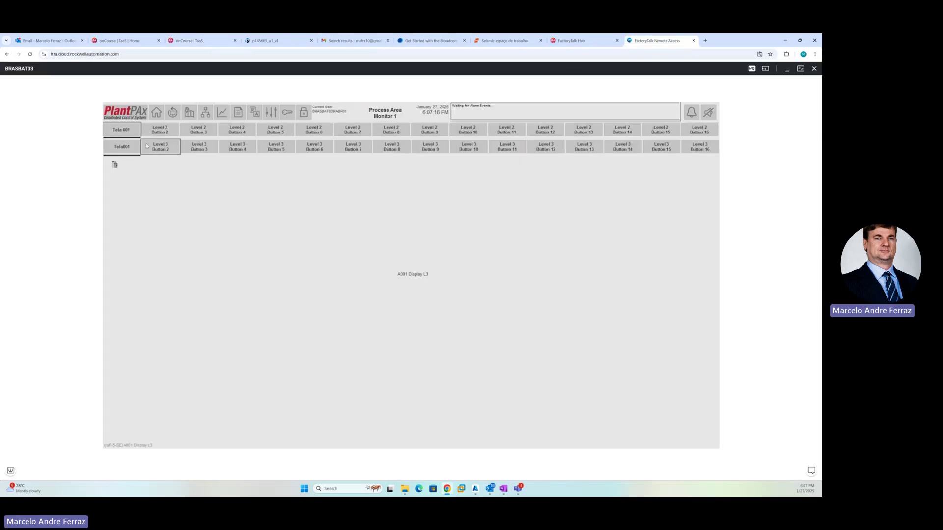
{"action": "left_click", "coordinate": [131, 132]}
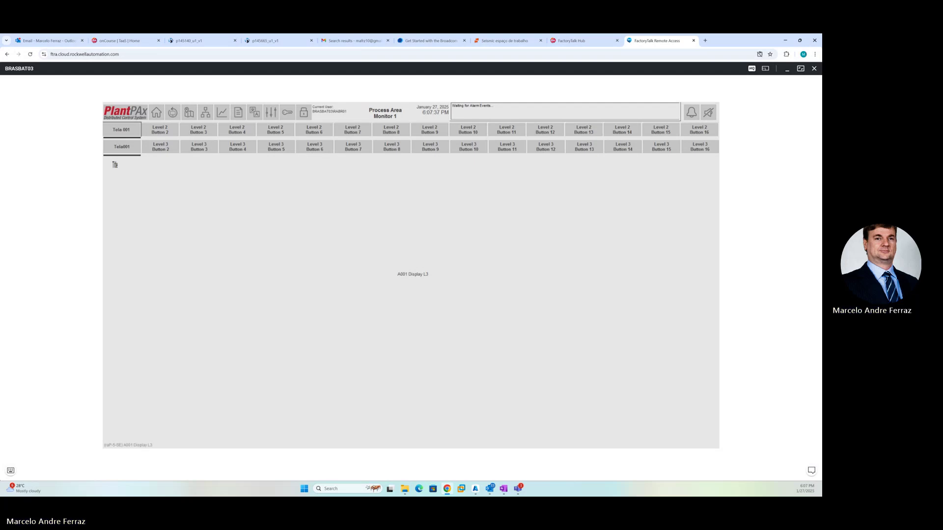
{"action": "key", "text": "alt+Tab"}
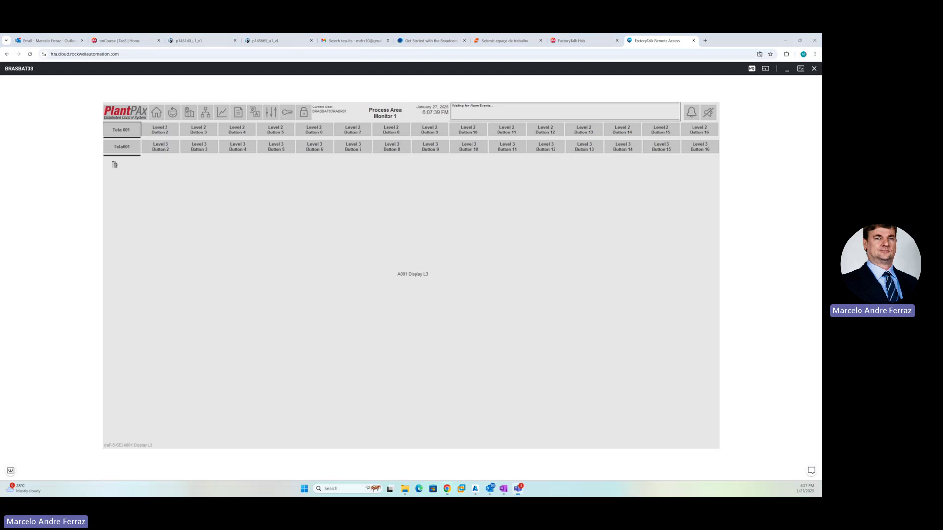